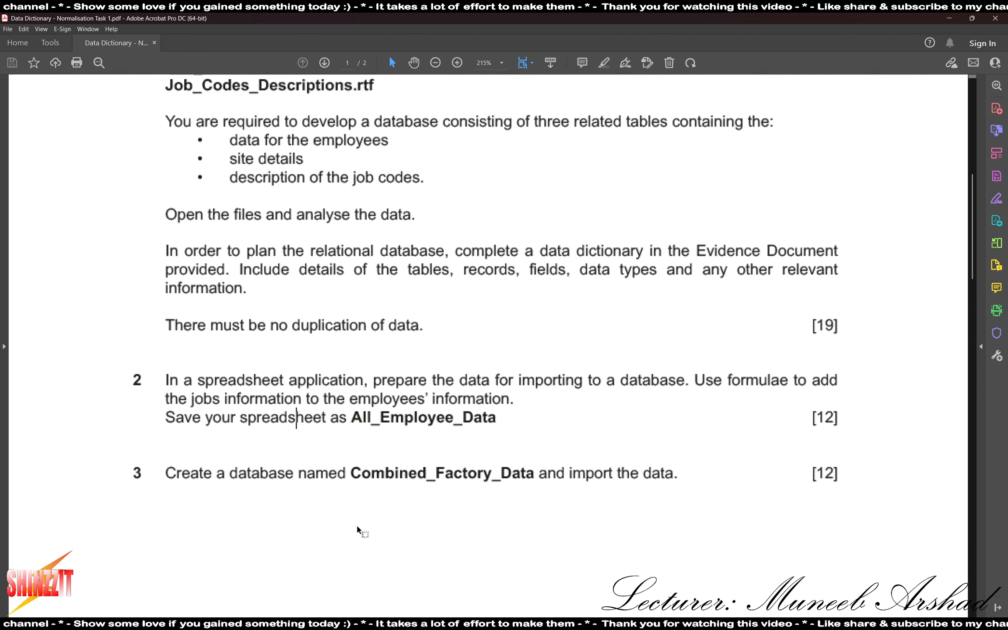
- Open the All_Employees_Personal_Info file from the Supporting Files folder and maximize its window
drag(117, 364, 855, 437)
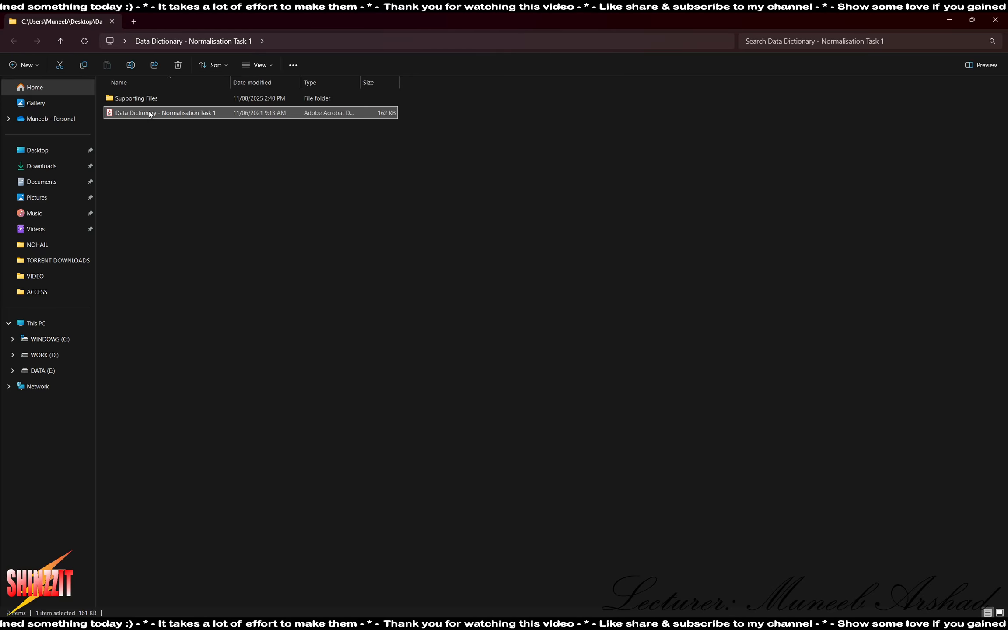
double_click(151, 101)
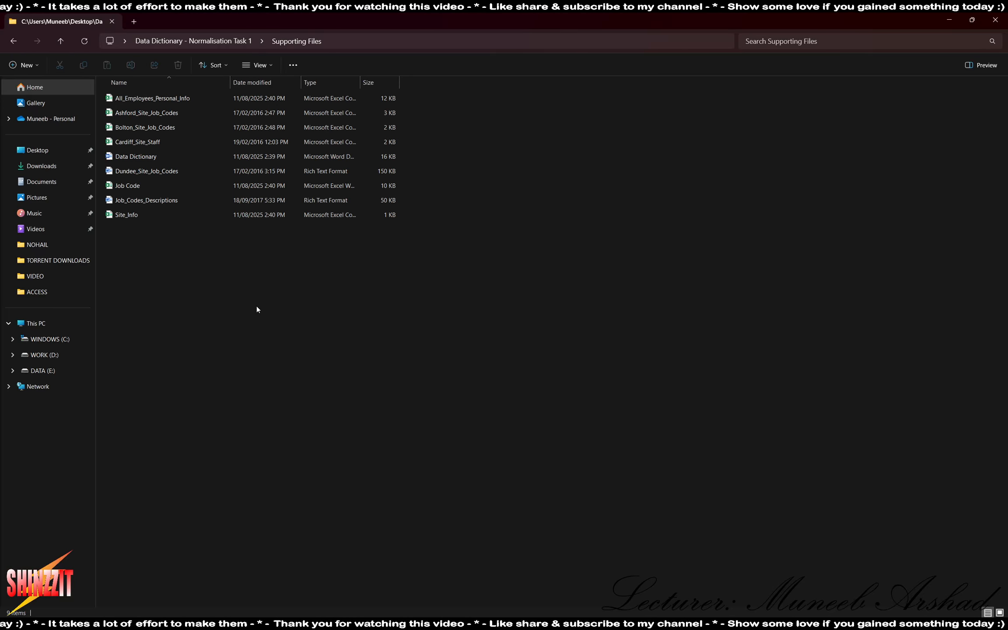
double_click(185, 102)
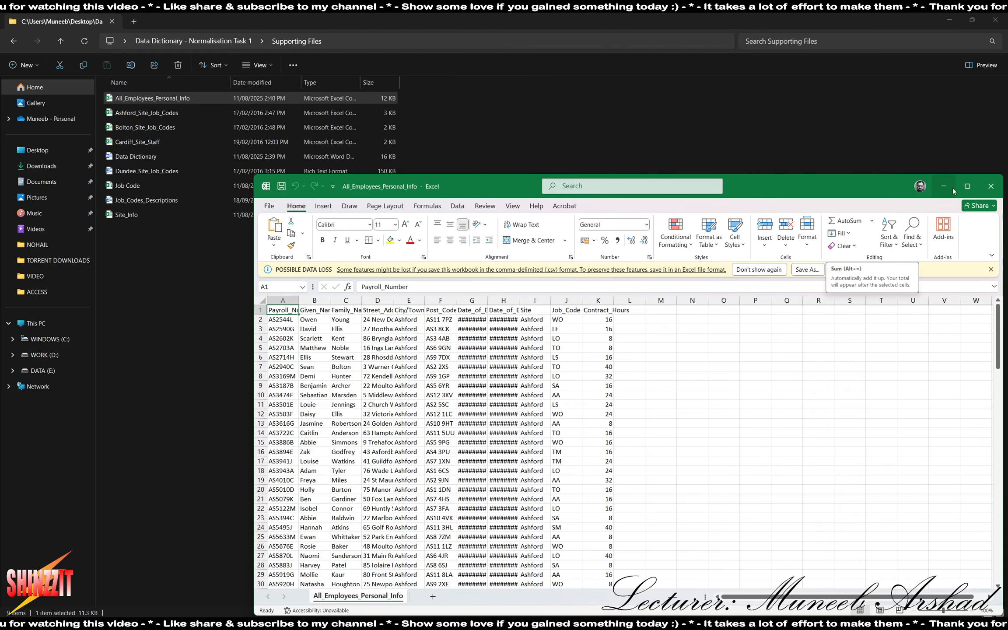
click(967, 186)
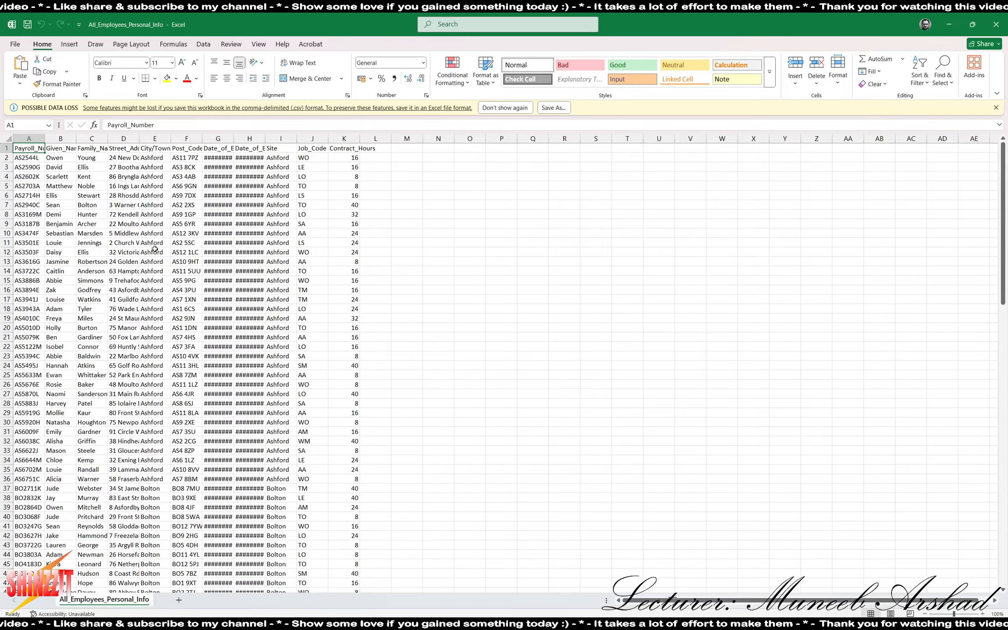
- Autofit all columns of the employee sheet and examine its fields from Payroll_Number to Contract_Hours
scroll(154, 248, up, 8)
click(21, 150)
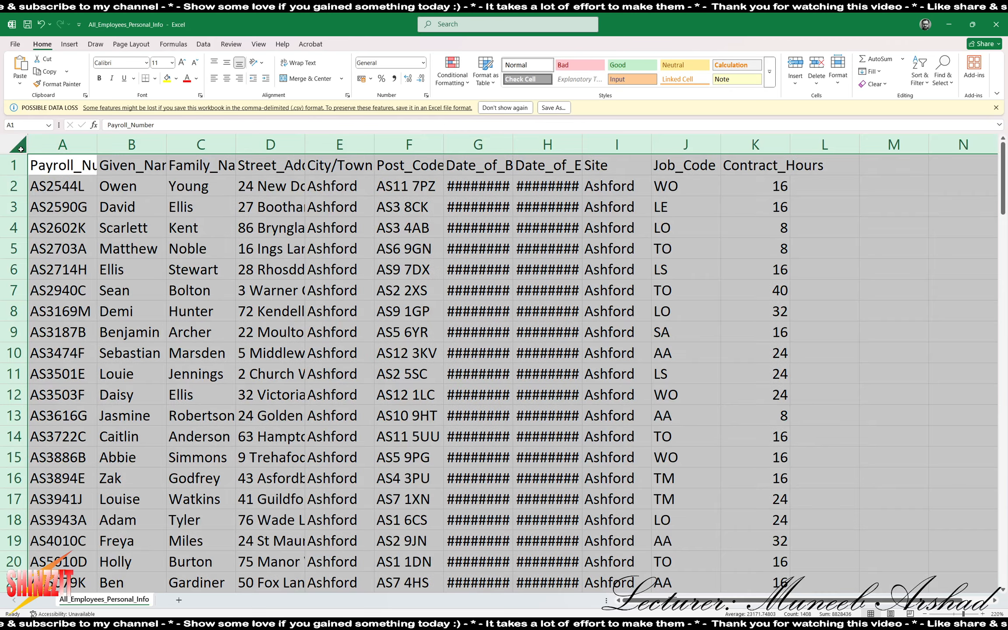
drag(96, 141, 94, 140)
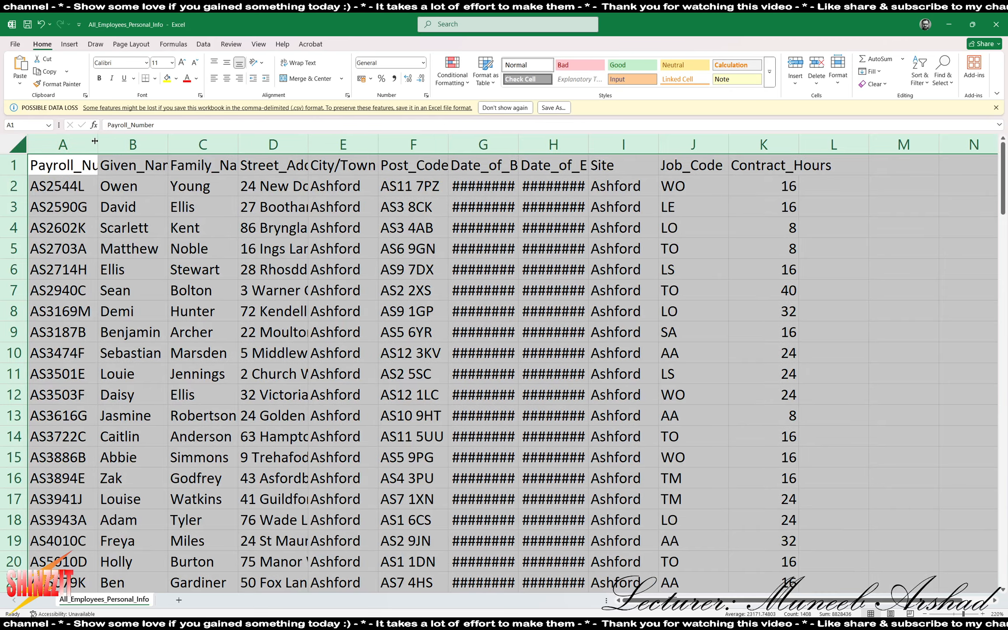
double_click(97, 141)
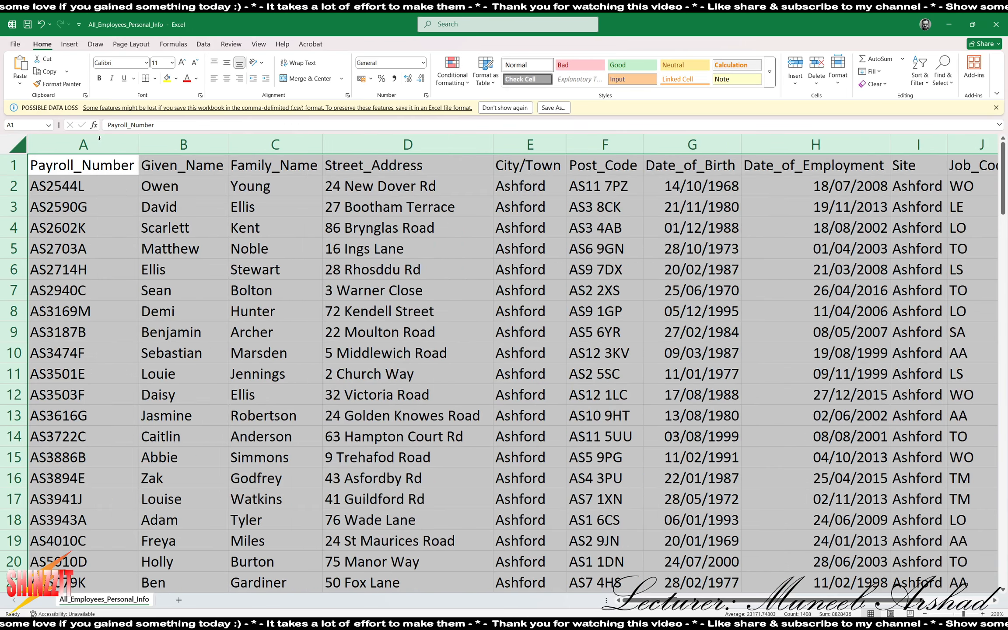
scroll(451, 259, down, 3)
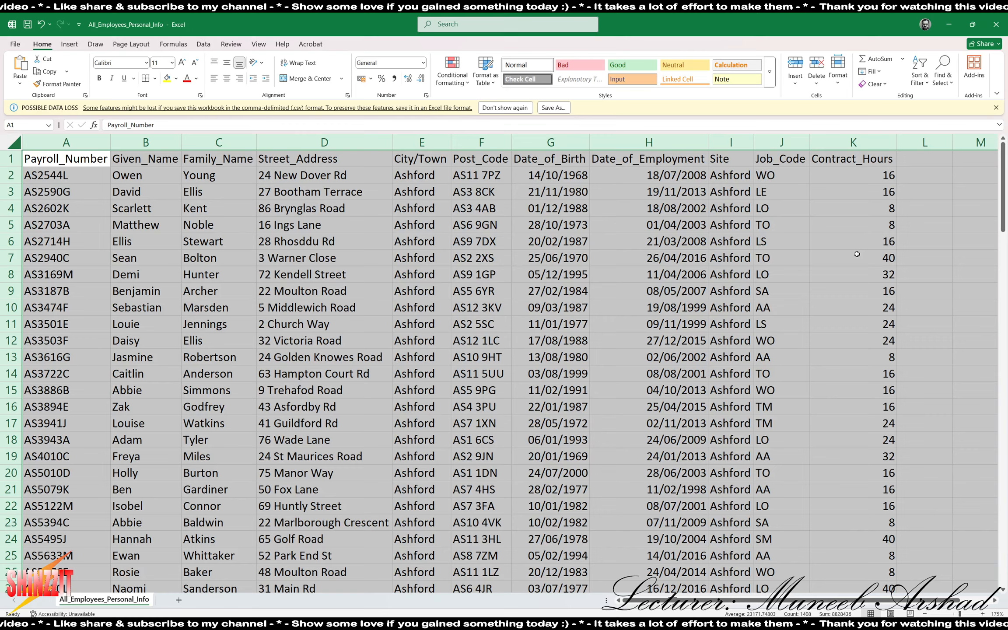
- Open the Job Code workbook from the Supporting Files folder and examine its Job_Code and Job_Description columns
click(625, 622)
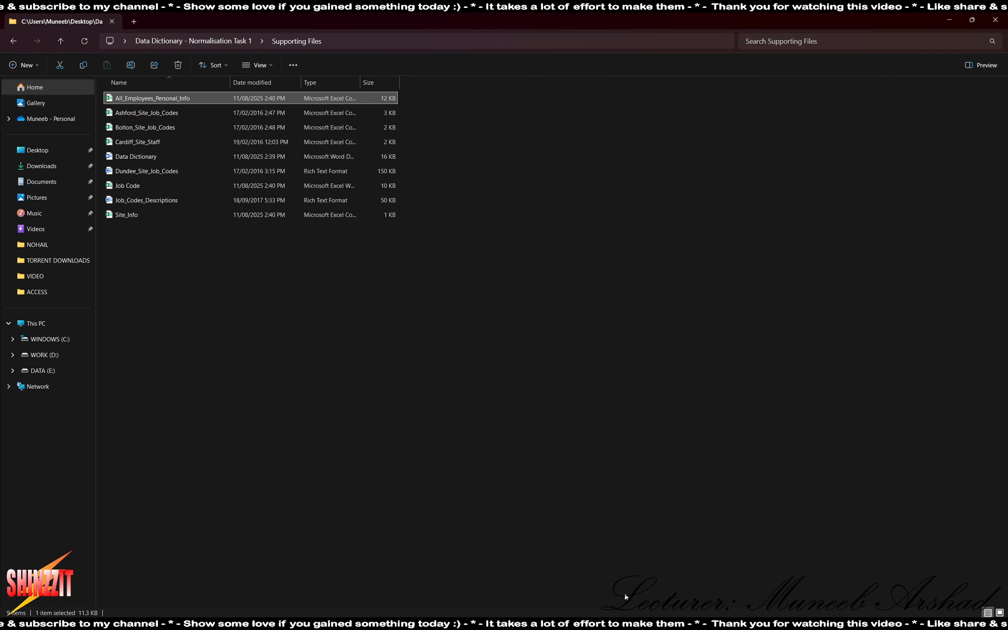
click(159, 113)
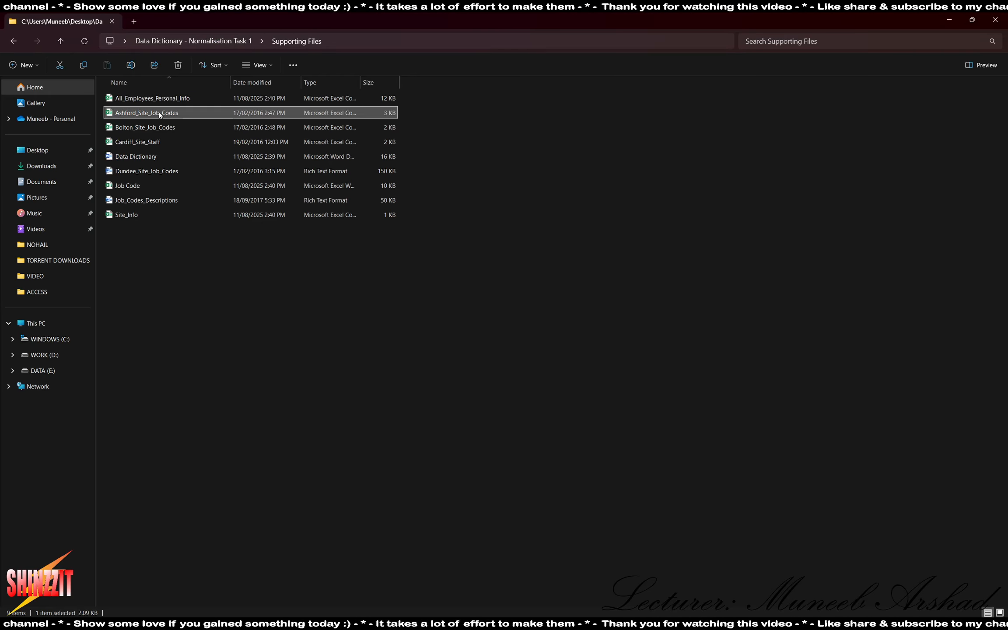
click(147, 144)
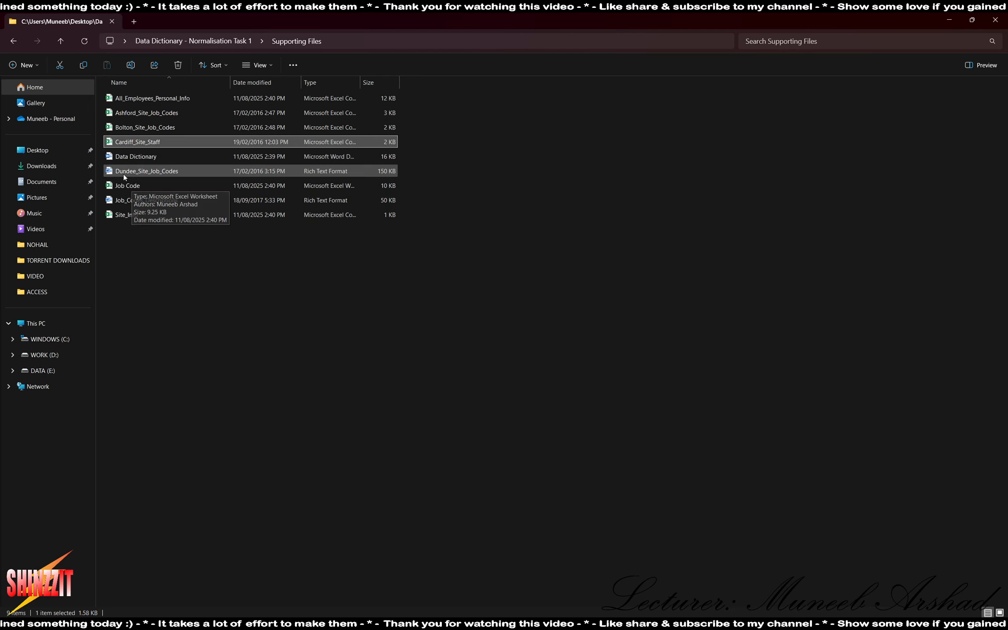
click(137, 171)
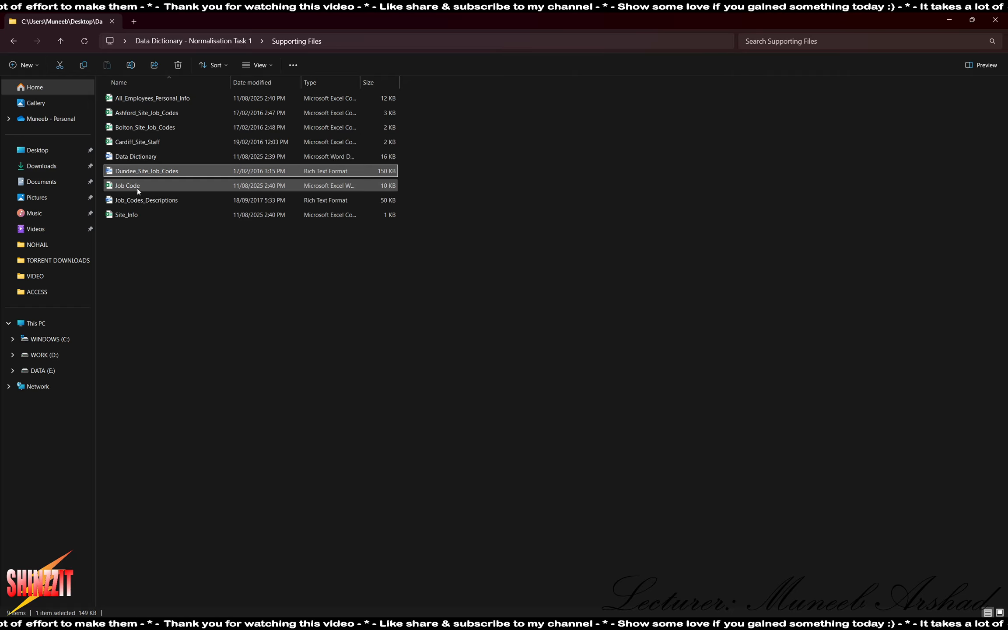
double_click(137, 188)
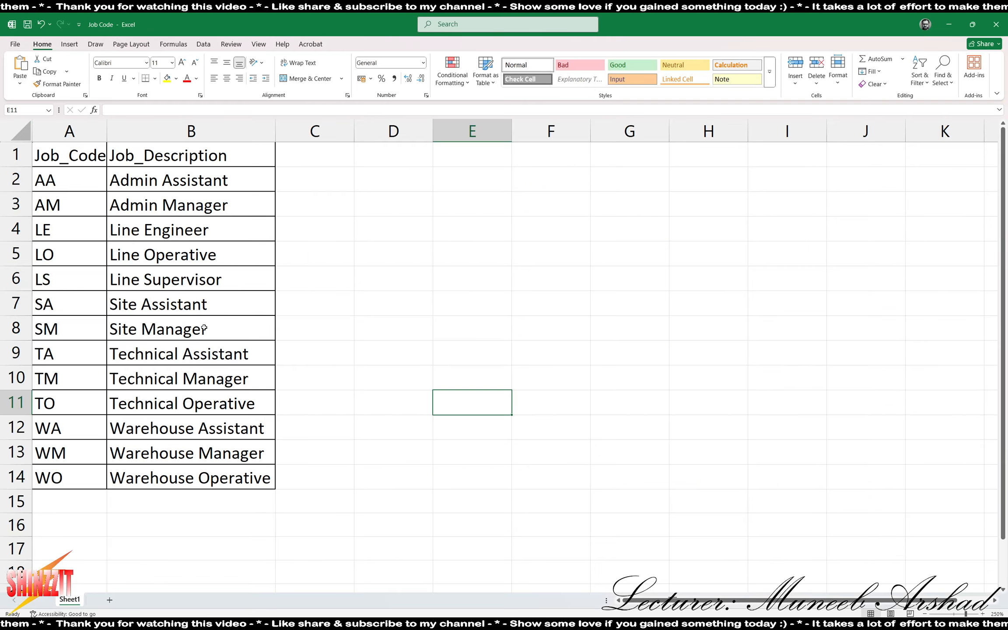
scroll(125, 232, up, 3)
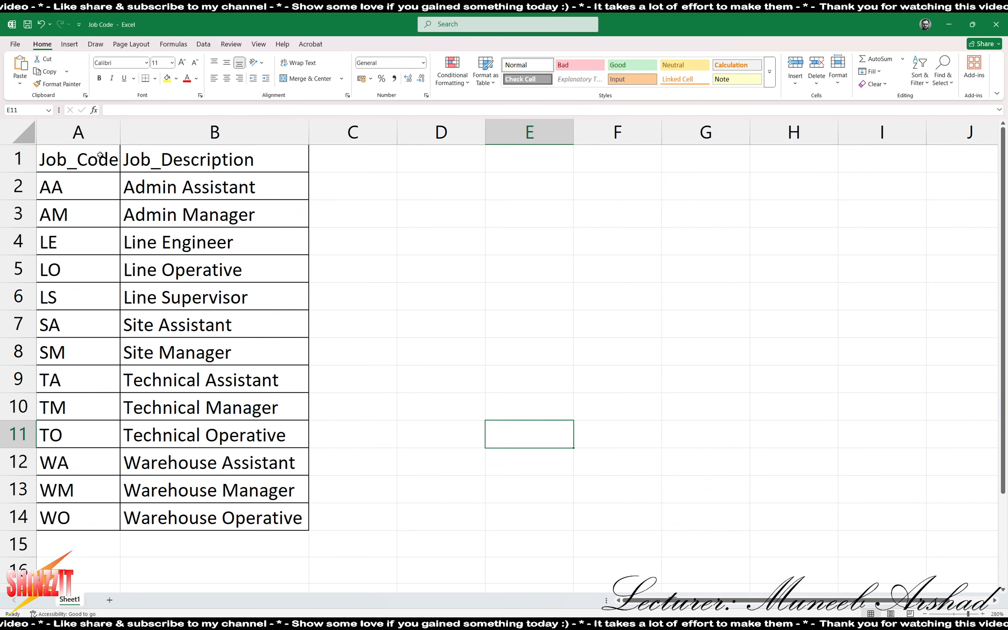
click(87, 133)
click(186, 132)
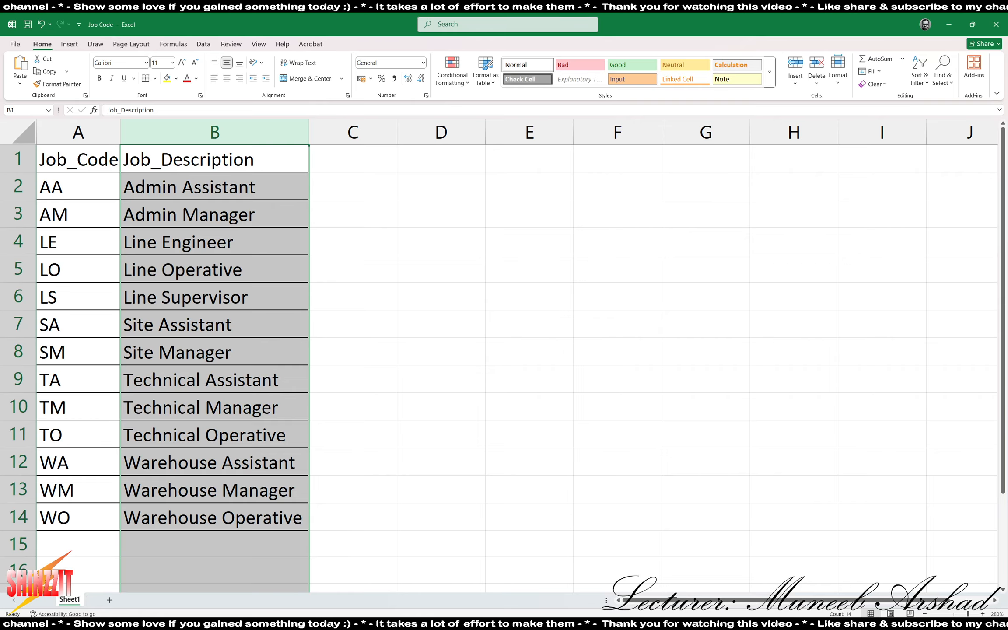
- Open the Site_Info file from the Supporting Files folder and autofit all its columns to examine the site fields
key(alt+Tab)
double_click(136, 216)
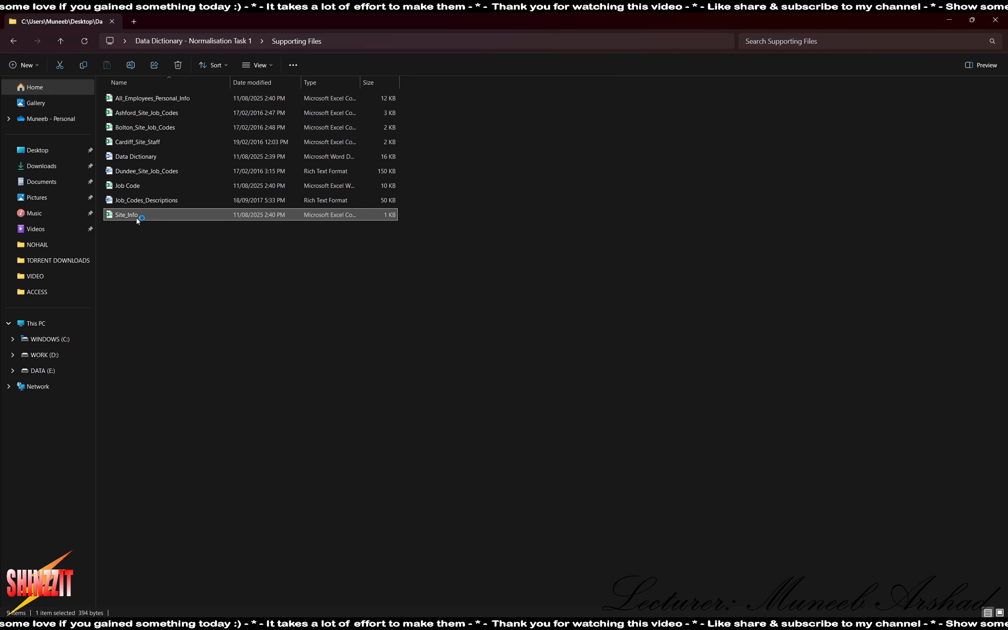
ctrl+scroll(178, 266, up, 11)
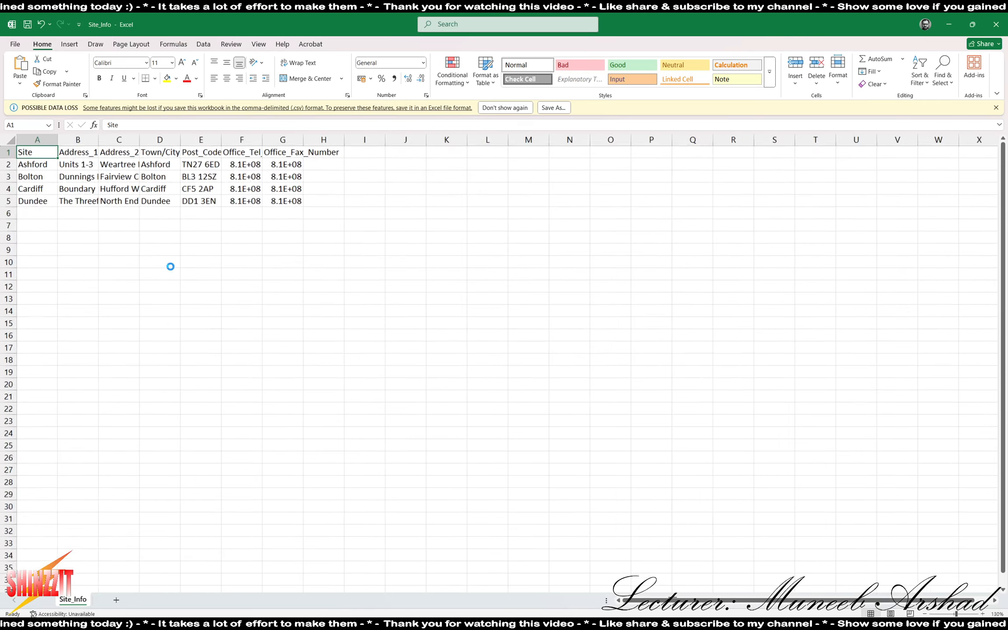
click(27, 137)
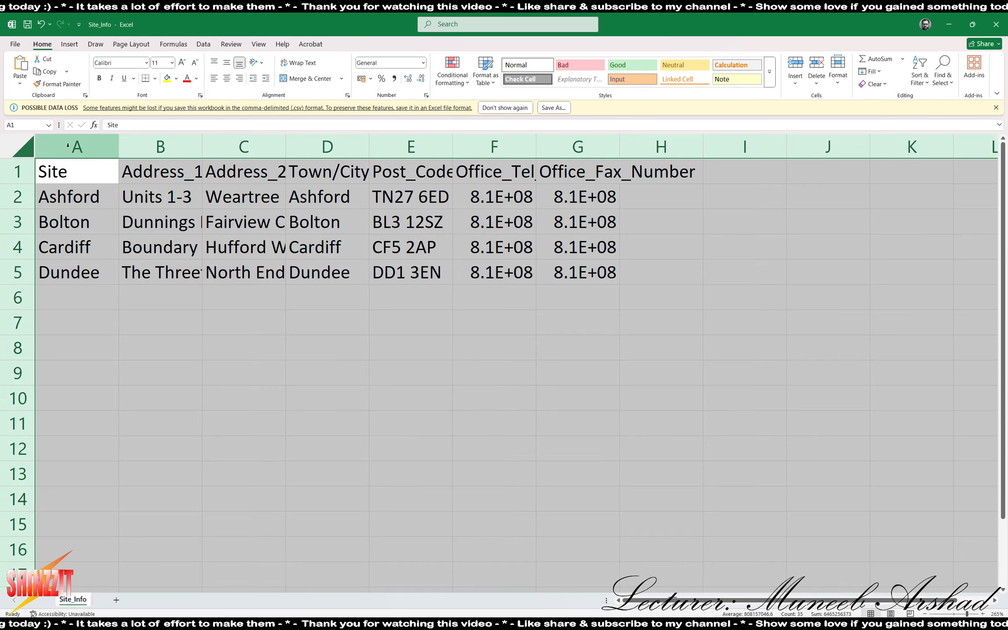
double_click(118, 146)
ctrl+scroll(439, 323, down, 3)
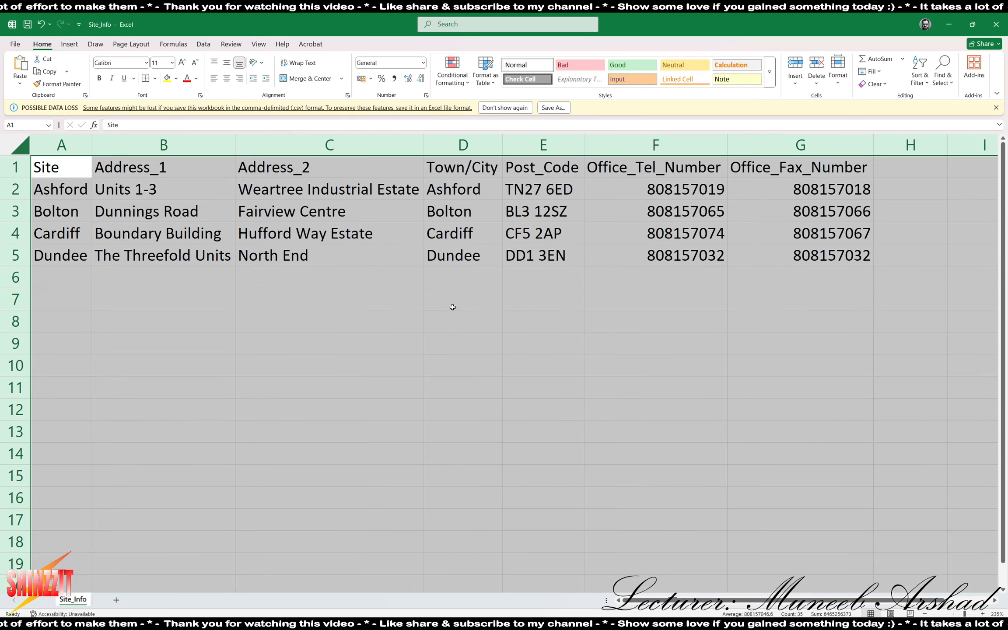
click(430, 342)
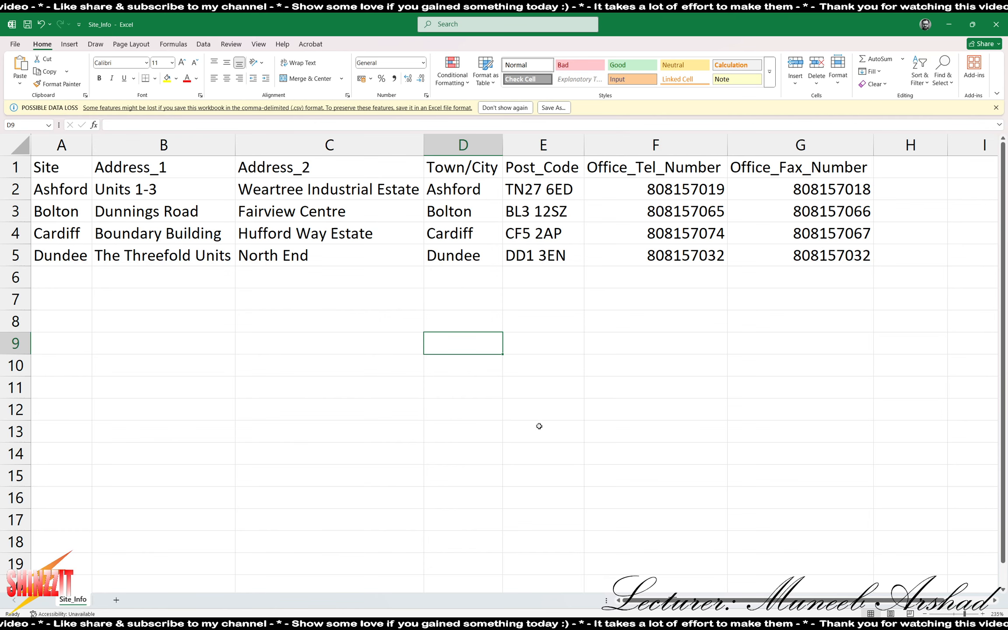
- Open the Data Dictionary document in Word and review the field definitions of the Employees, Site and Job Code tables
key(alt+Tab)
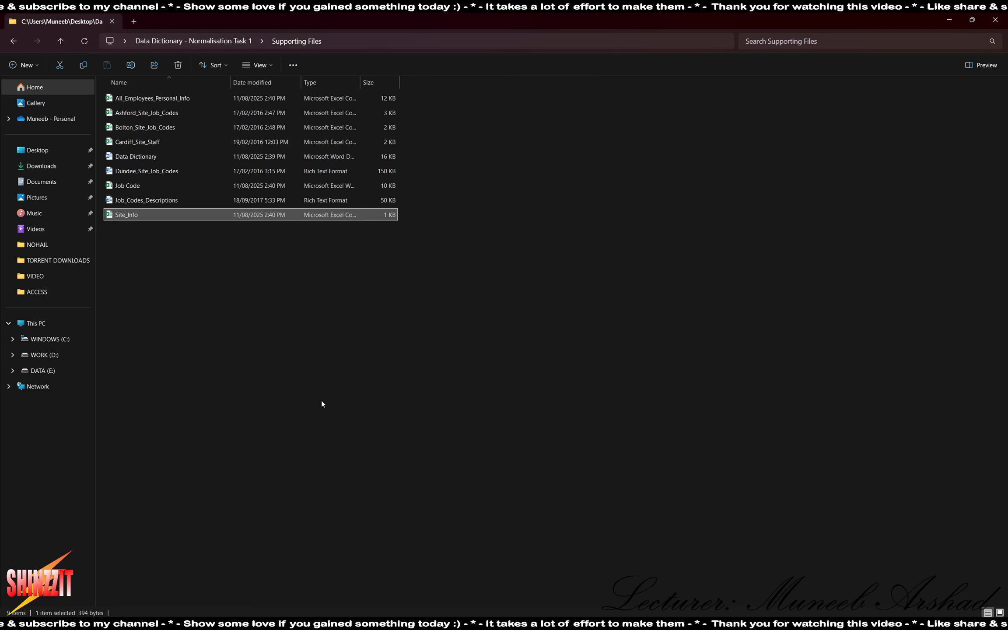
double_click(149, 157)
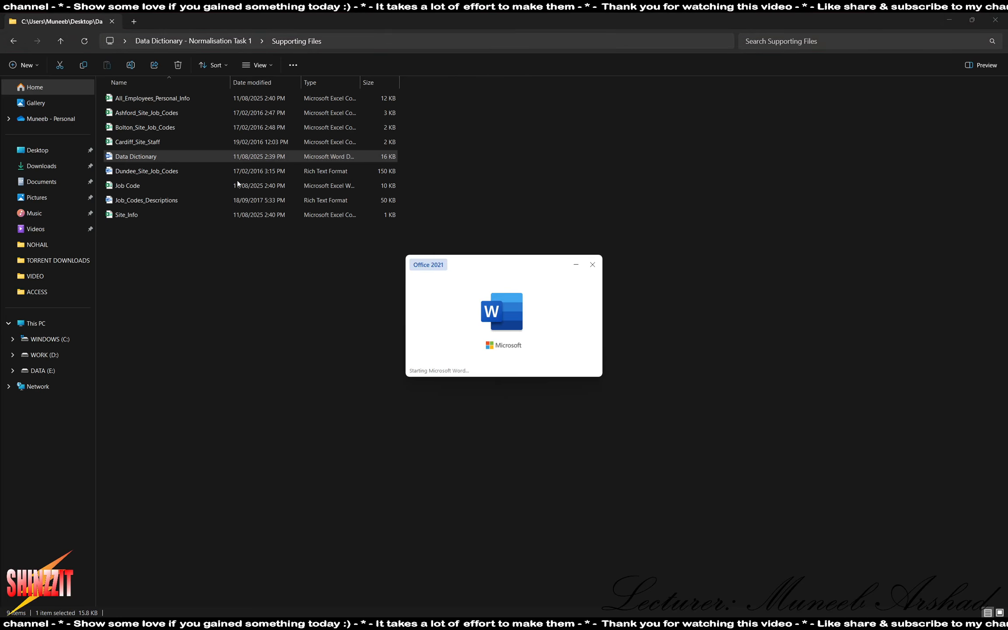
scroll(584, 318, down, 1)
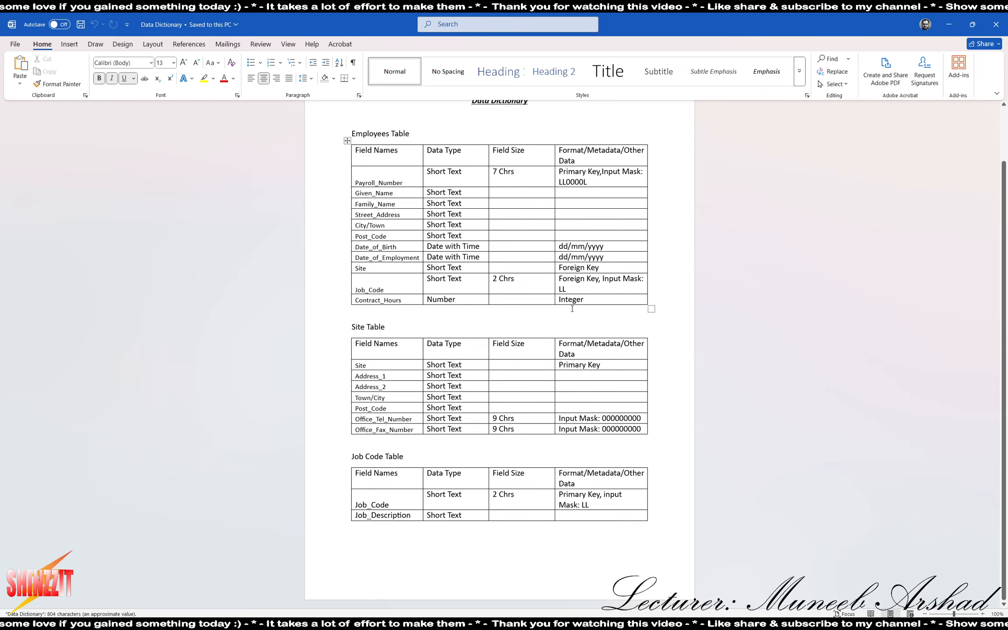
ctrl+scroll(565, 296, up, 1)
ctrl+scroll(564, 295, up, 2)
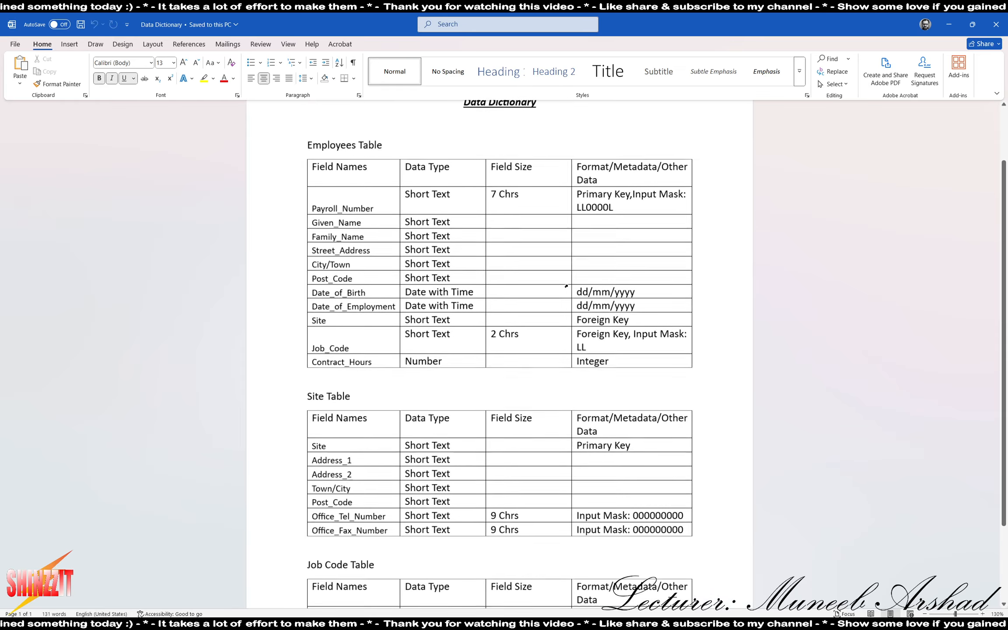
scroll(568, 285, down, 1)
scroll(568, 284, up, 3)
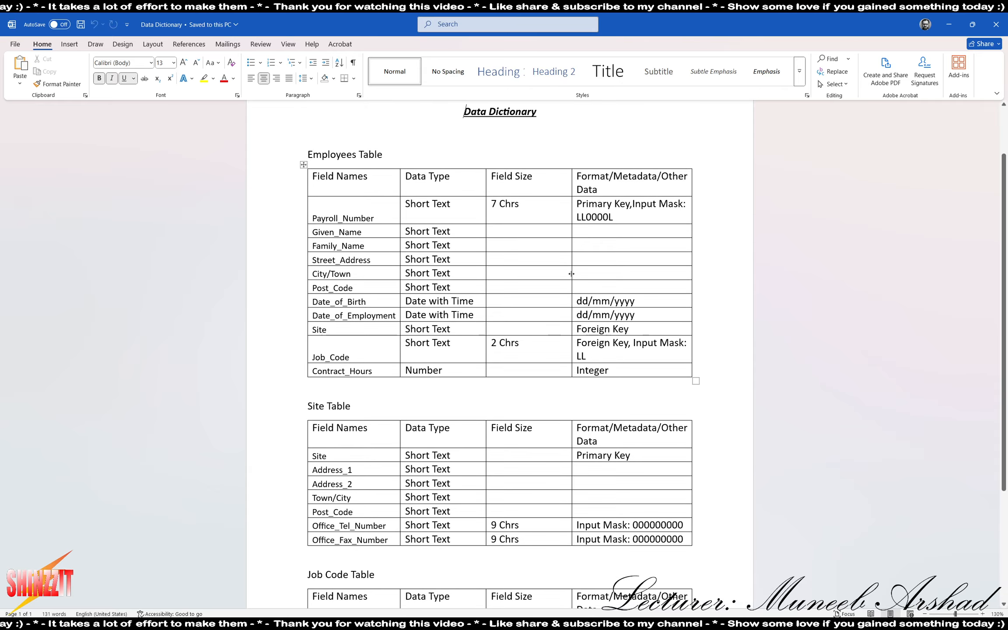
scroll(553, 326, down, 2)
scroll(564, 319, up, 2)
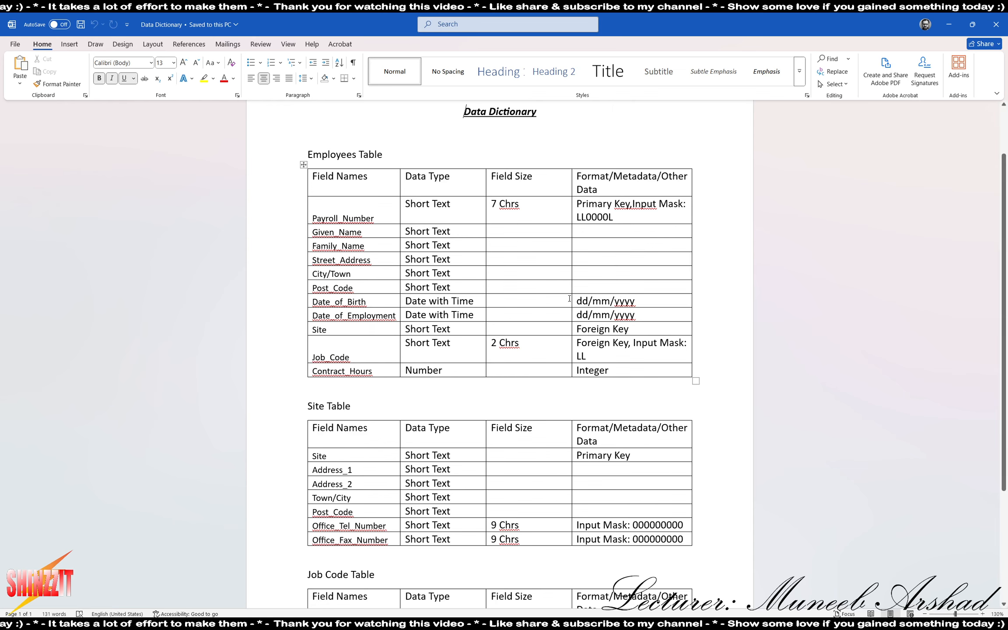
mouse_move(678, 623)
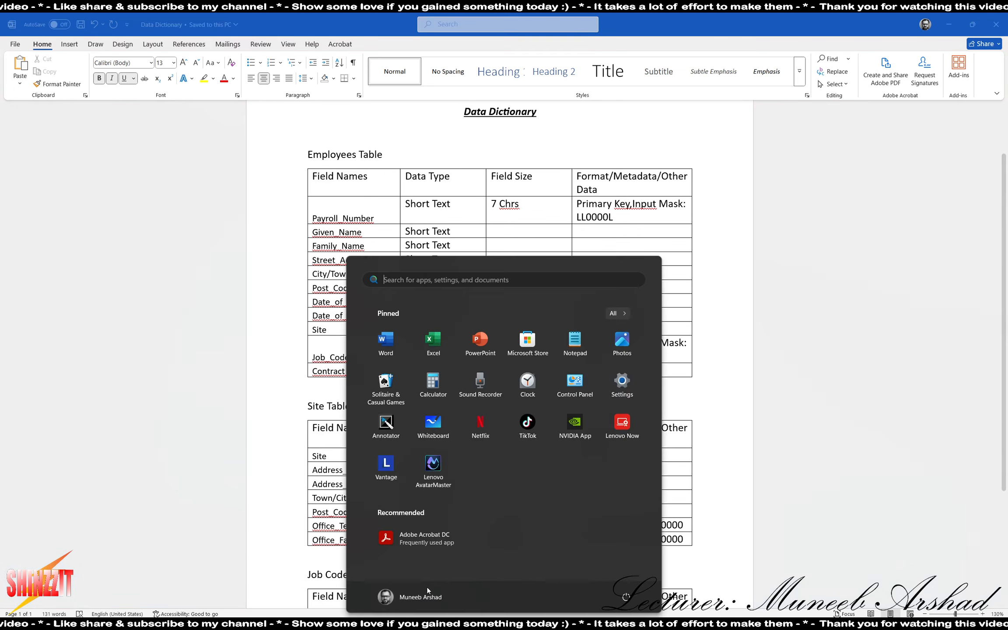
click(427, 624)
click(895, 254)
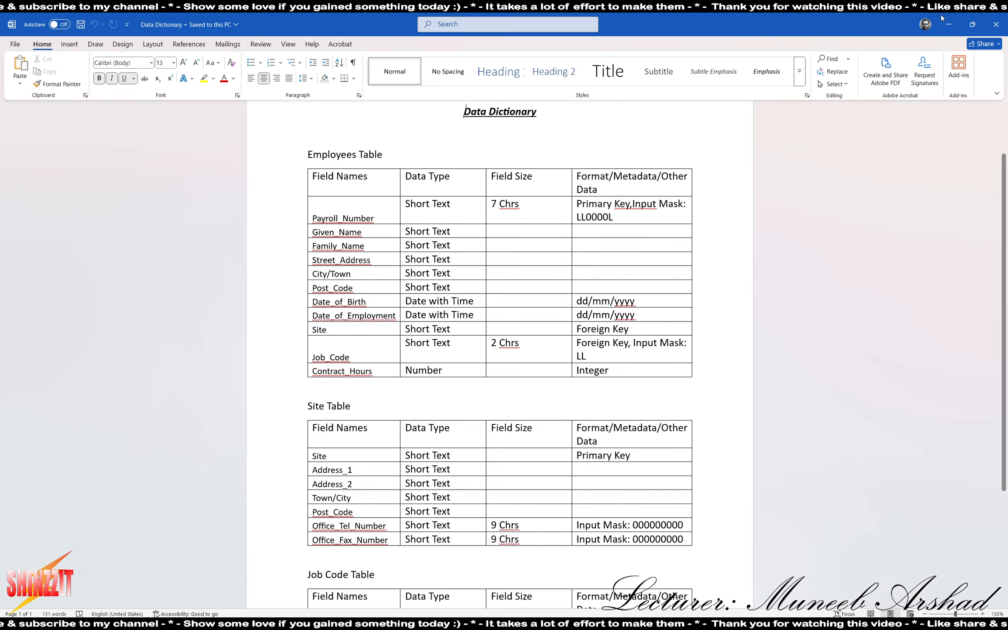
- Close the Data Dictionary document and the open workbooks, discarding the changes to Site_Info and All_Employees_Personal_Info
click(1001, 24)
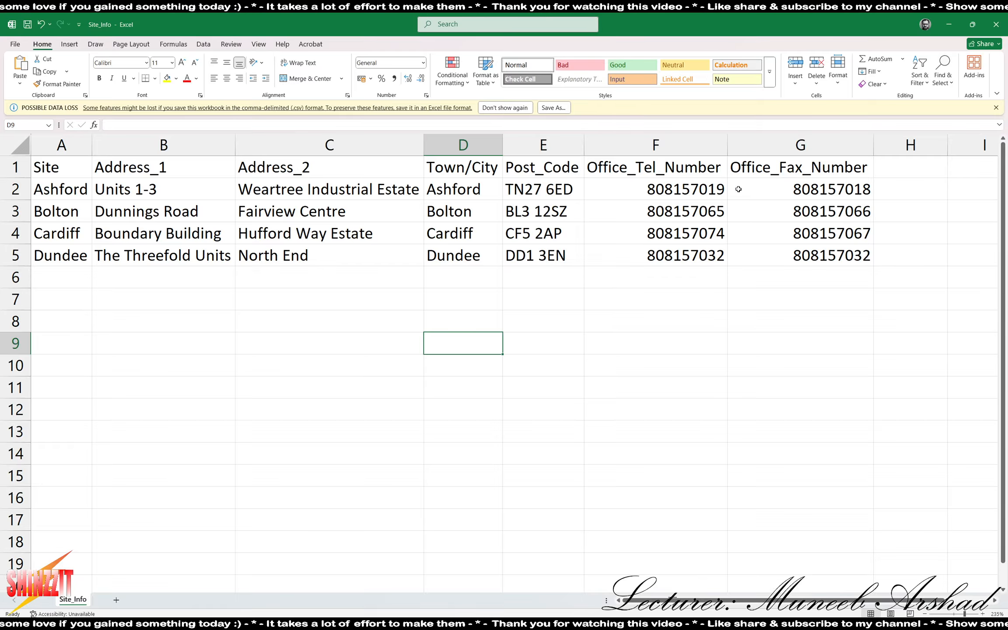
click(996, 24)
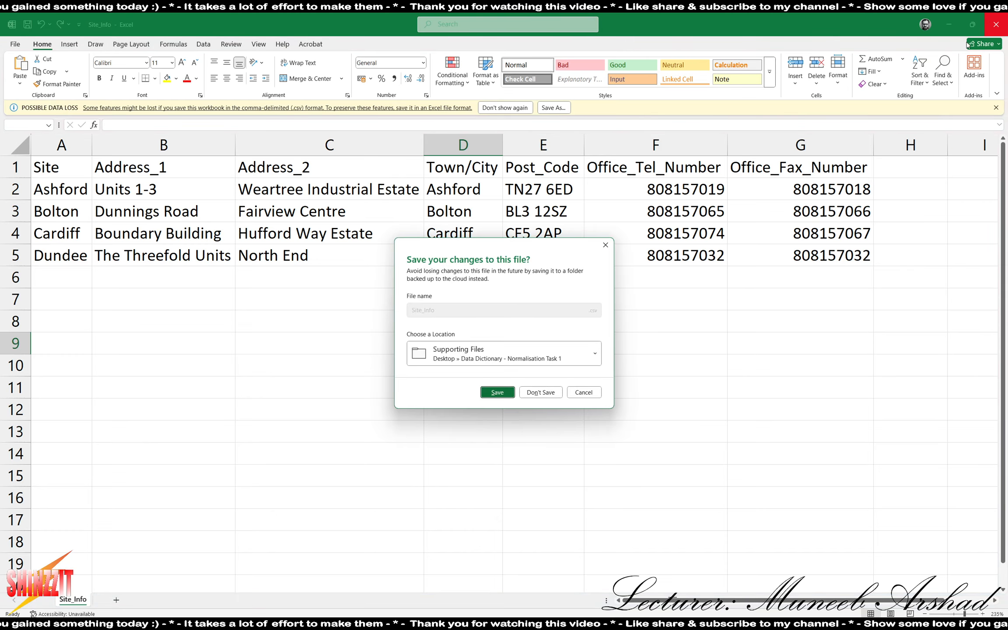
click(555, 394)
click(996, 24)
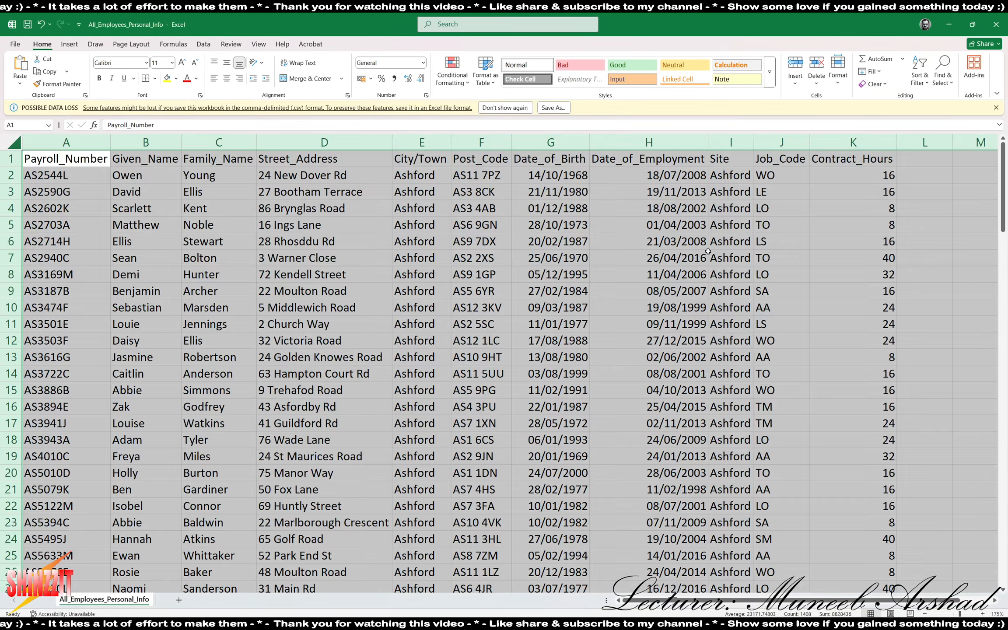
click(556, 392)
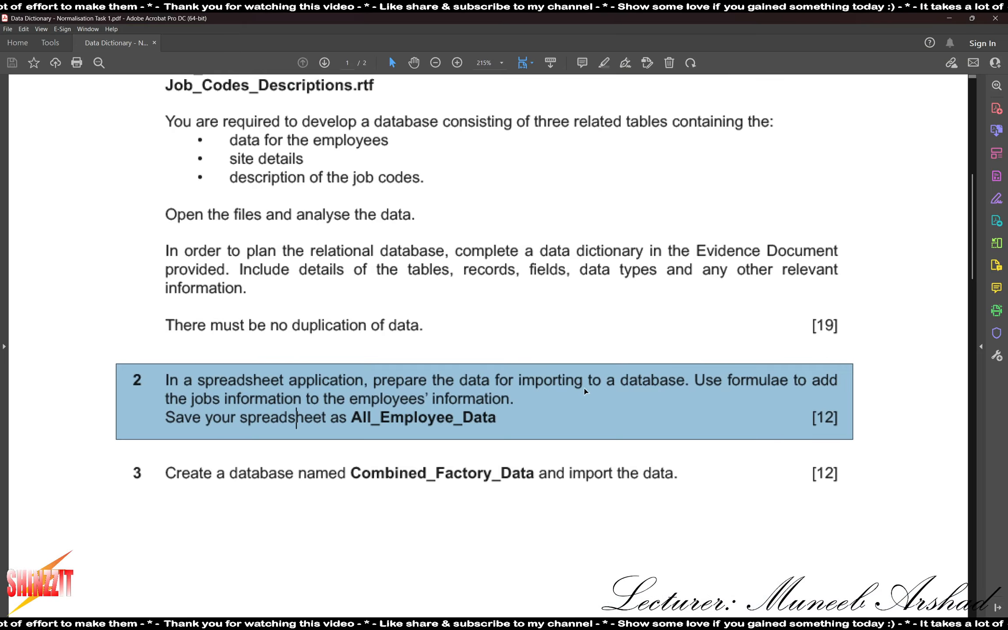
- Switch to Access and start a blank database with the file name Solution to Normalisation Task 1
key(super)
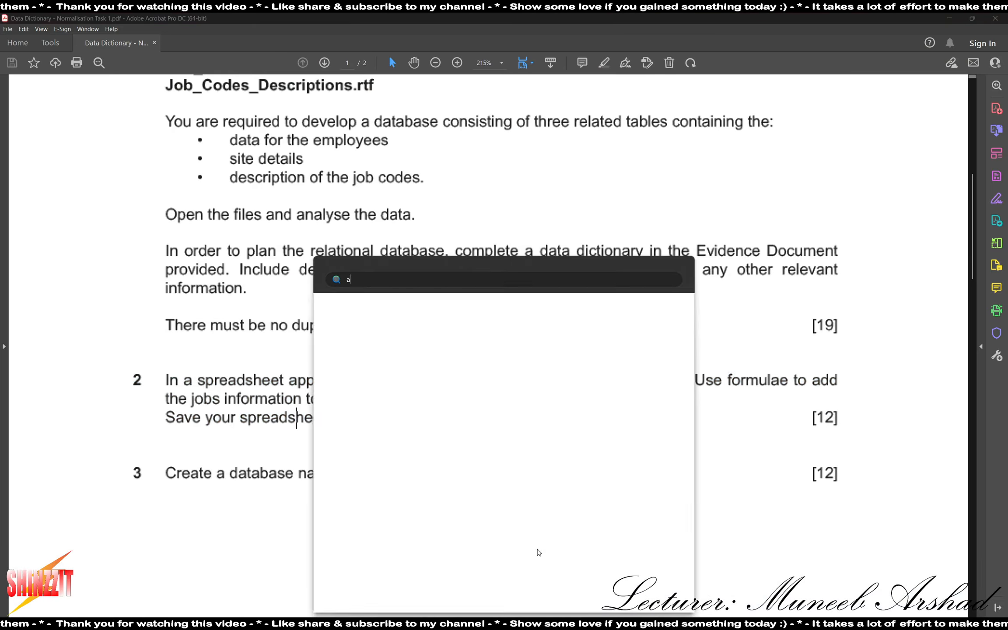
text(acc)
key(Return)
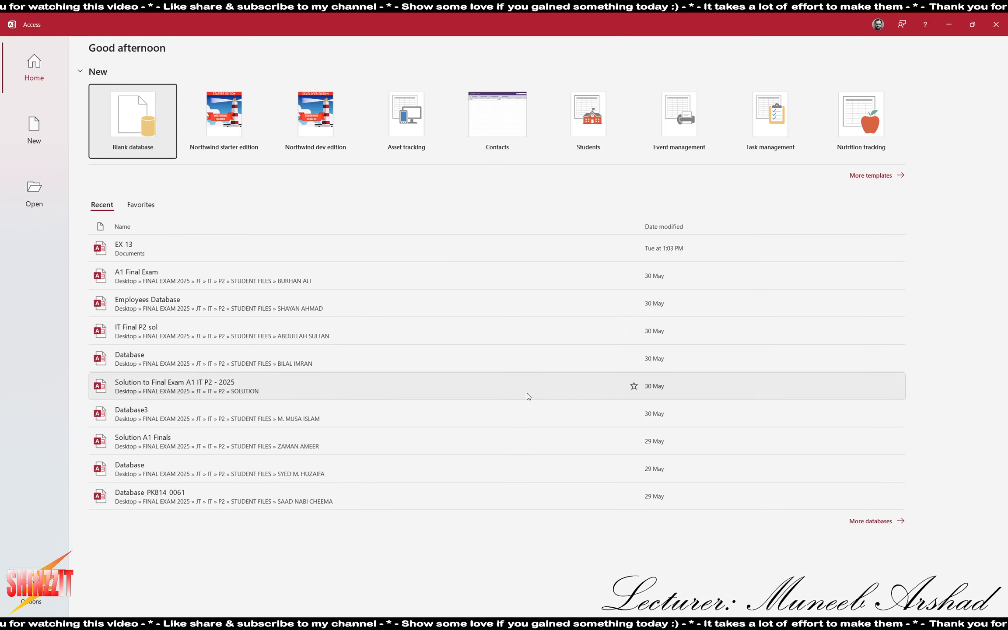
click(135, 118)
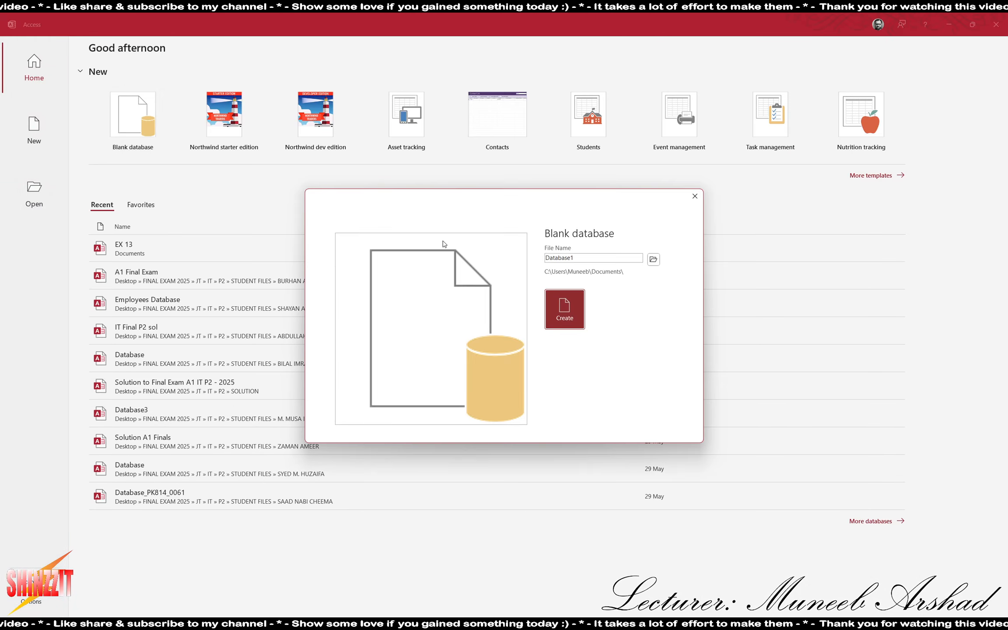
double_click(604, 258)
text(S)
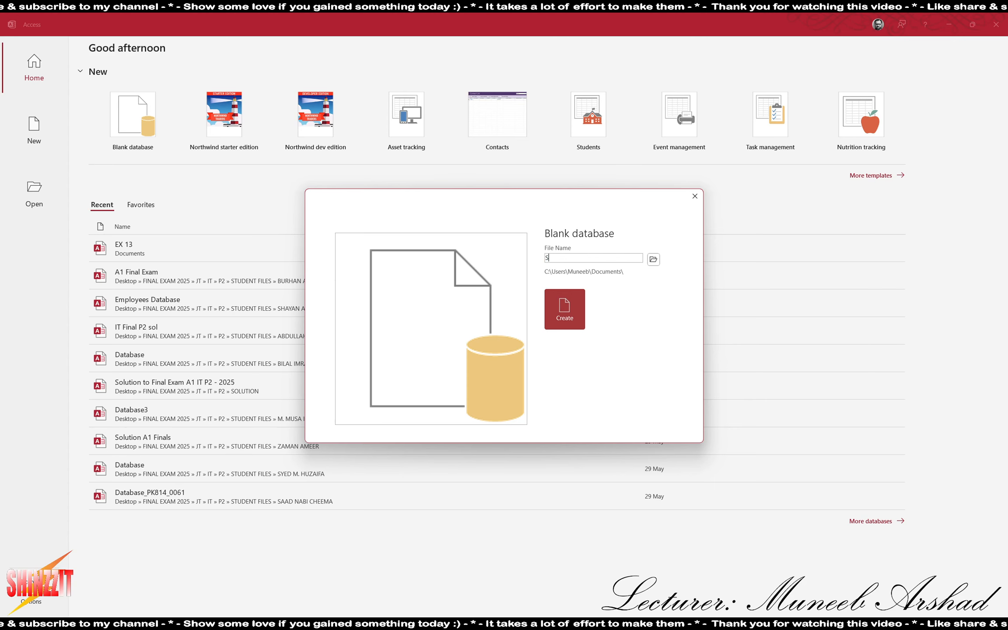
text(olution to )
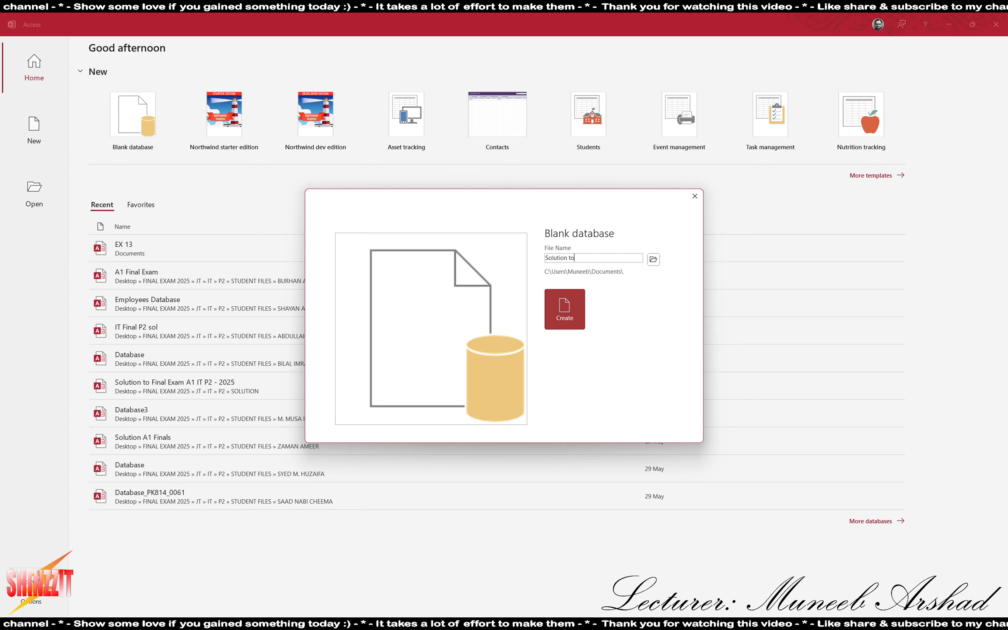
text(Nor)
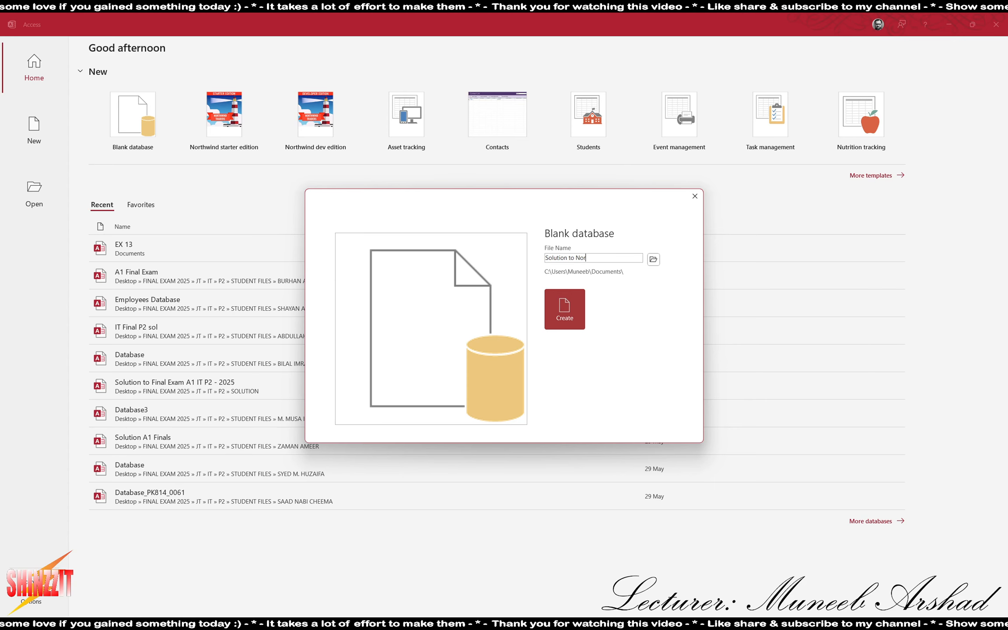
text(malisation )
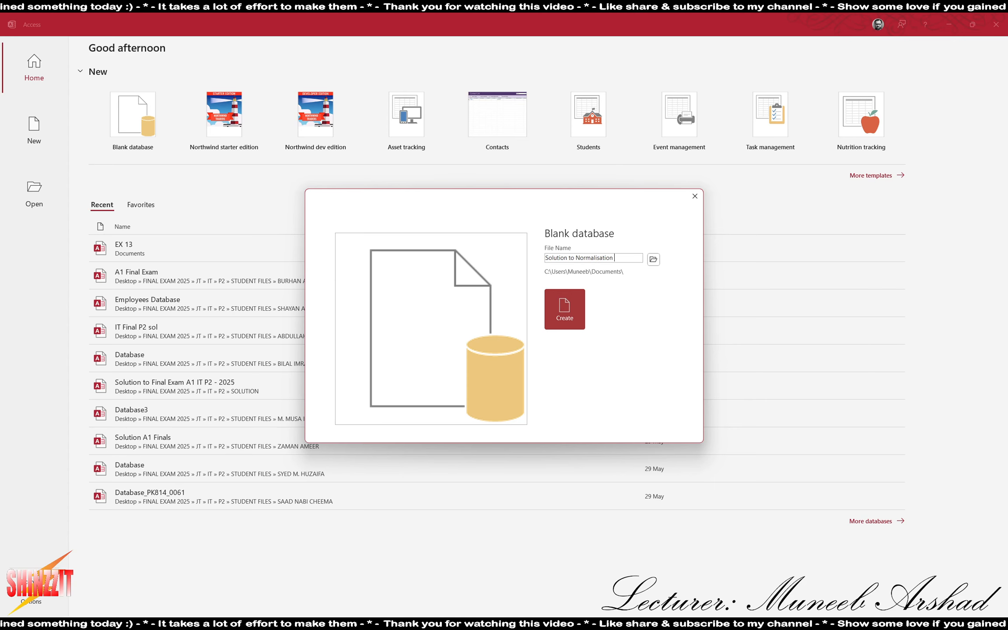
text(Task 1)
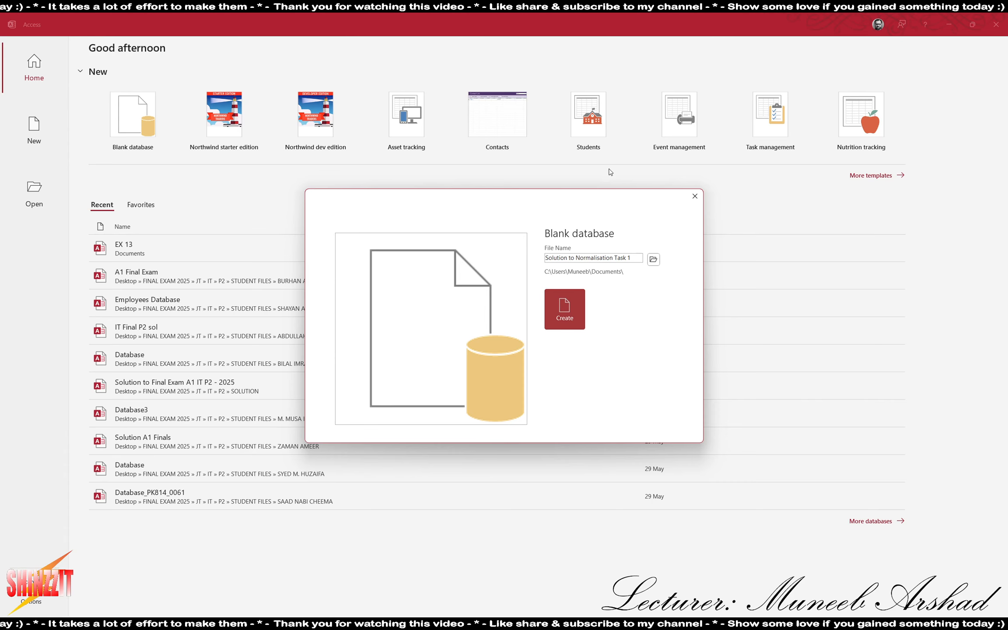
- Create the database in the Supporting Files folder of Data Dictionary - Normalisation Task 1 on the Desktop, and close the empty default table
click(653, 260)
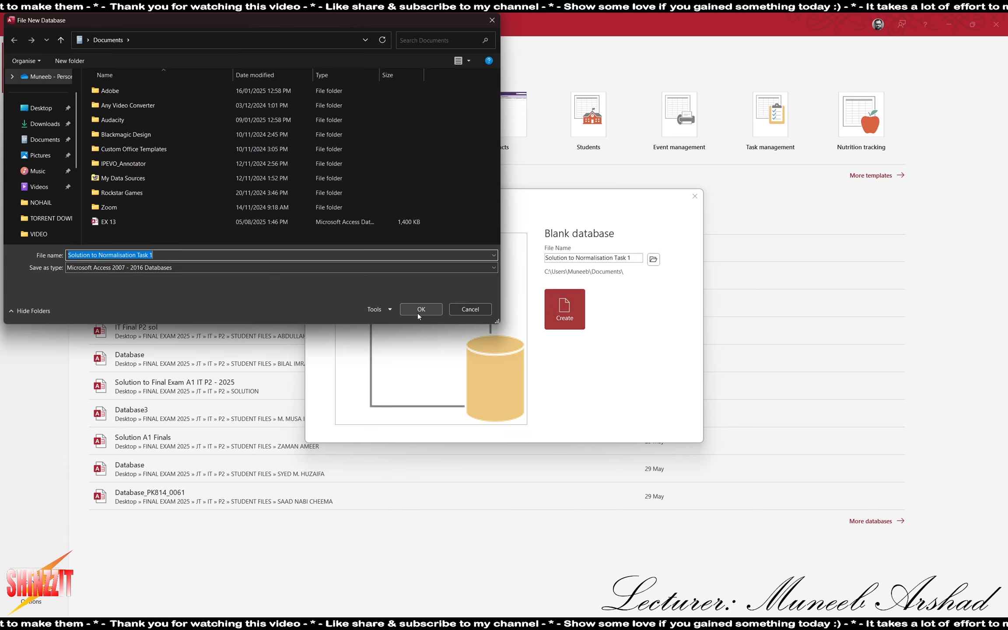
click(42, 110)
double_click(128, 84)
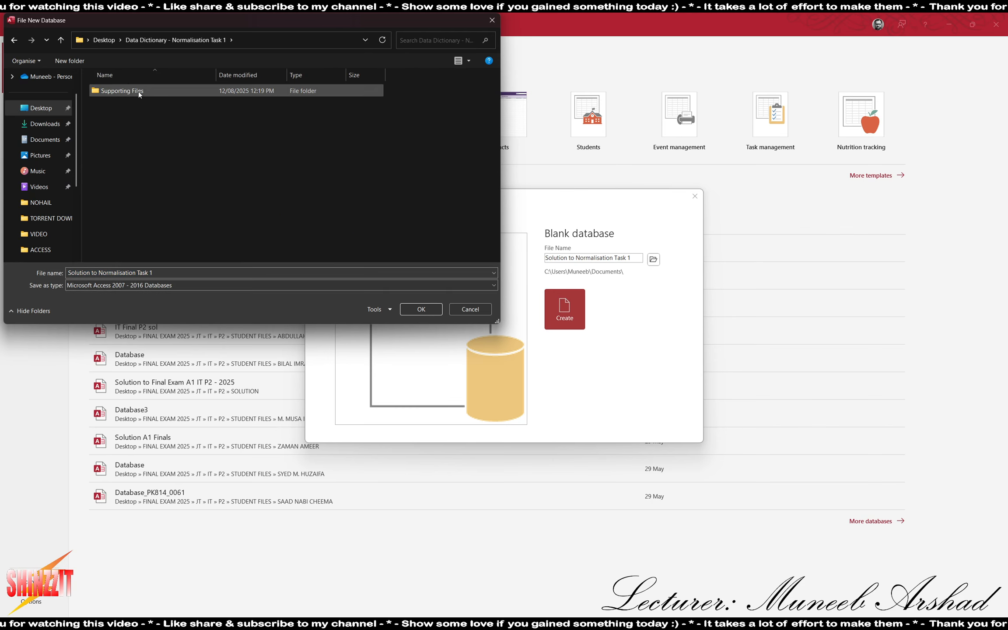
double_click(149, 90)
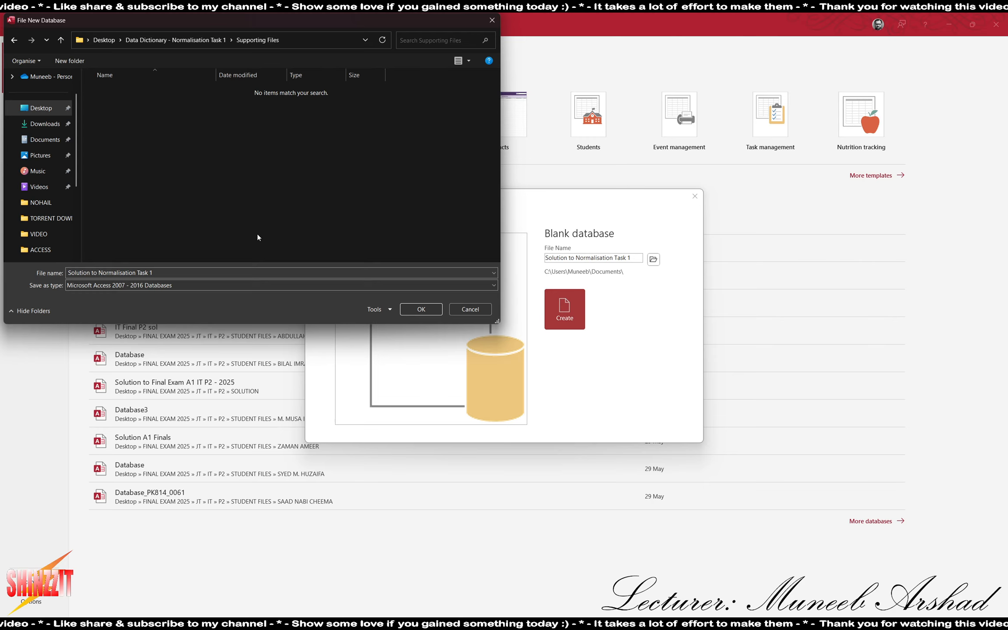
click(420, 309)
click(563, 310)
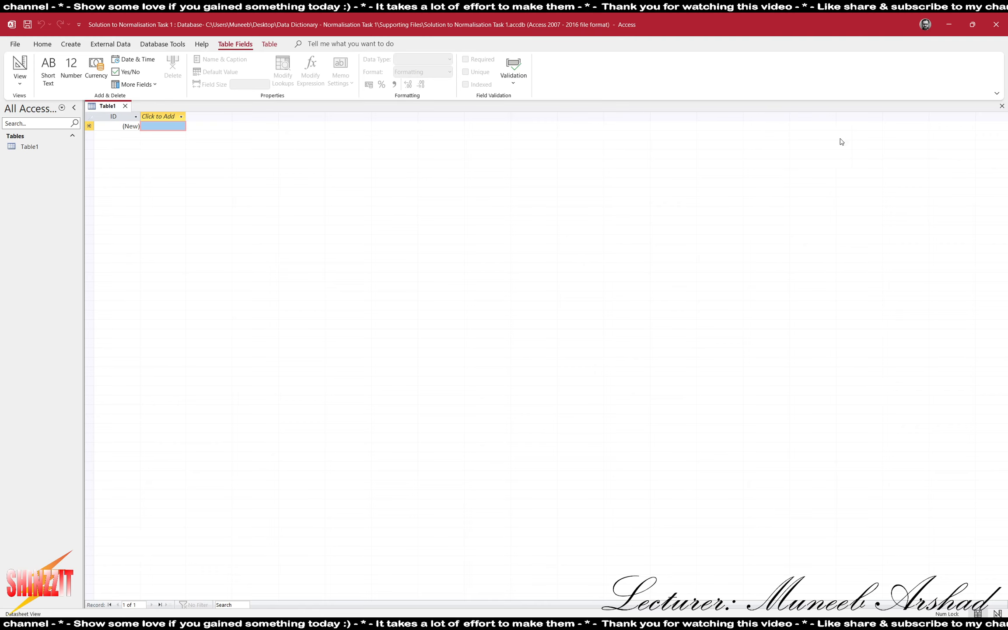
click(1002, 107)
- Start a text file import of All_Employees_Personal_Info from the Supporting Files folder into a new table
click(115, 44)
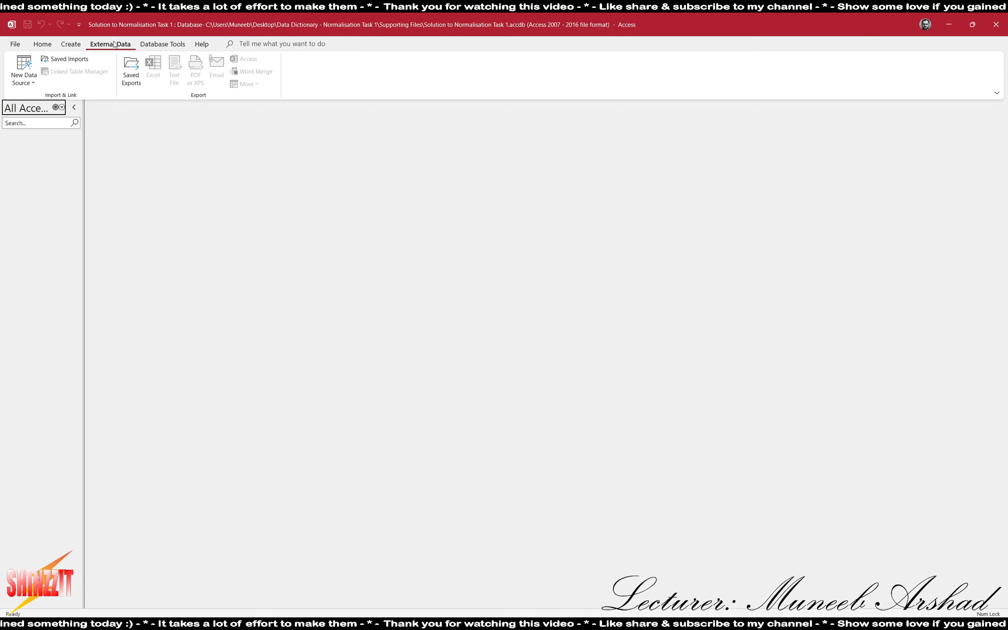
click(24, 72)
mouse_move(47, 102)
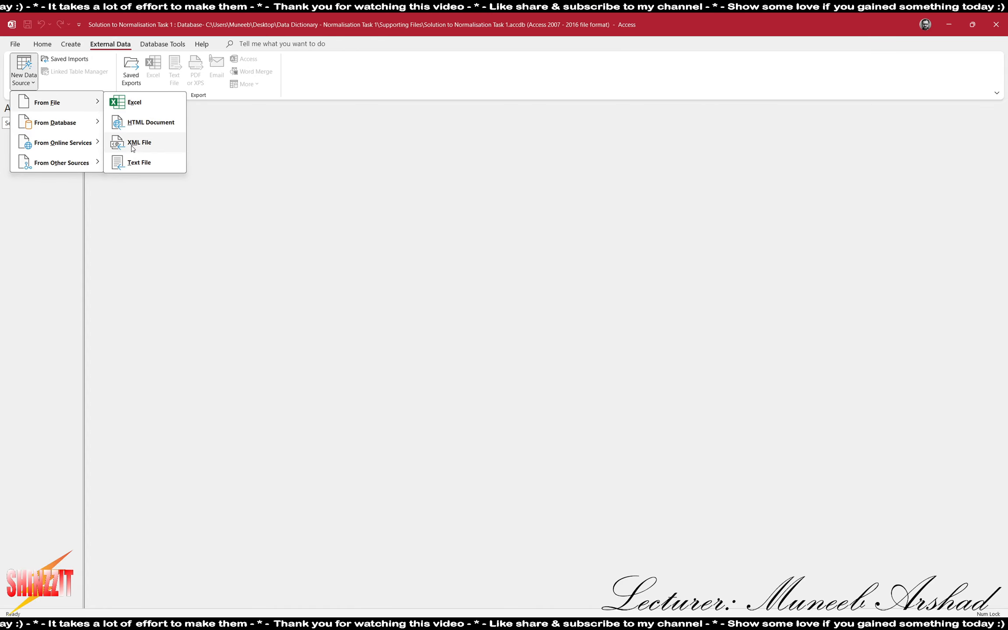
click(133, 165)
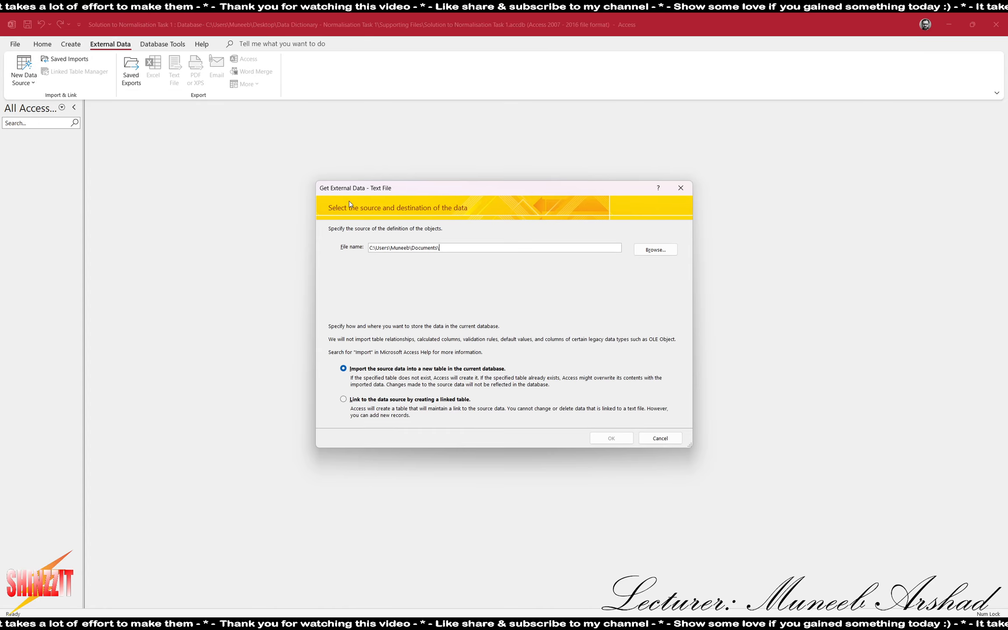
click(657, 252)
click(357, 291)
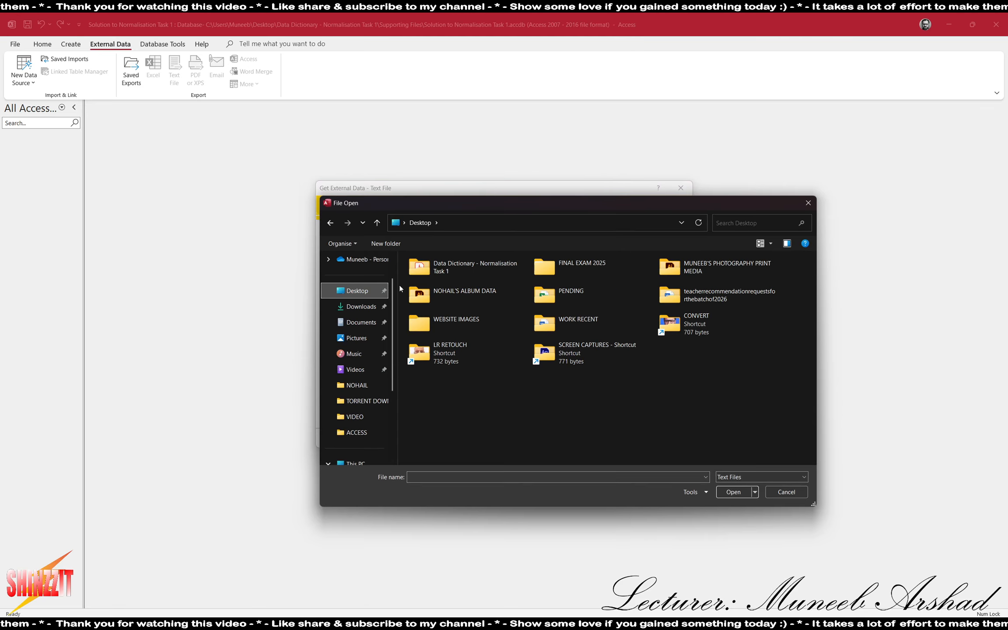
double_click(447, 274)
double_click(440, 274)
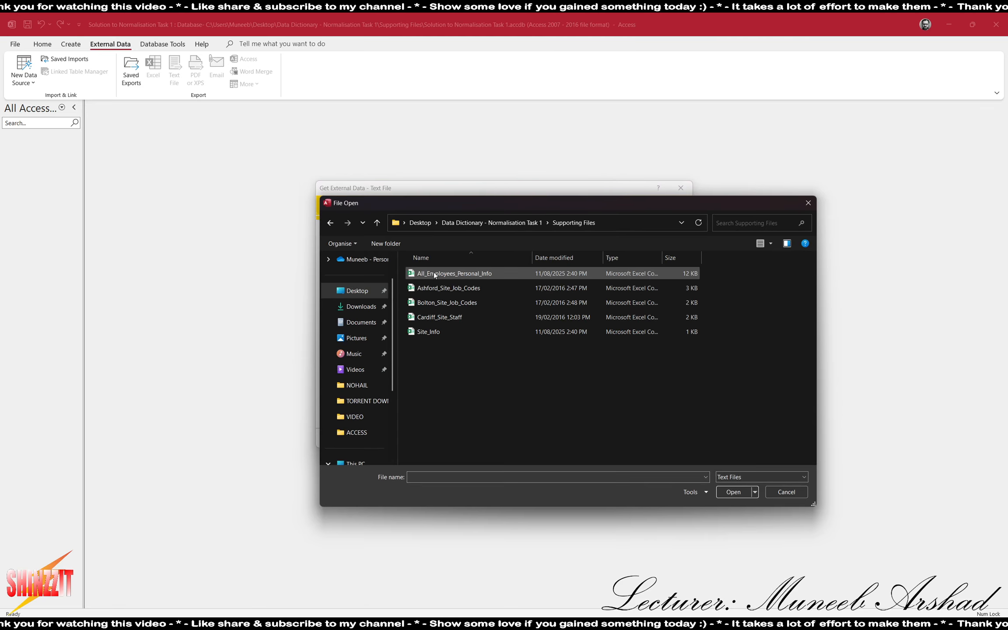
double_click(456, 273)
click(611, 438)
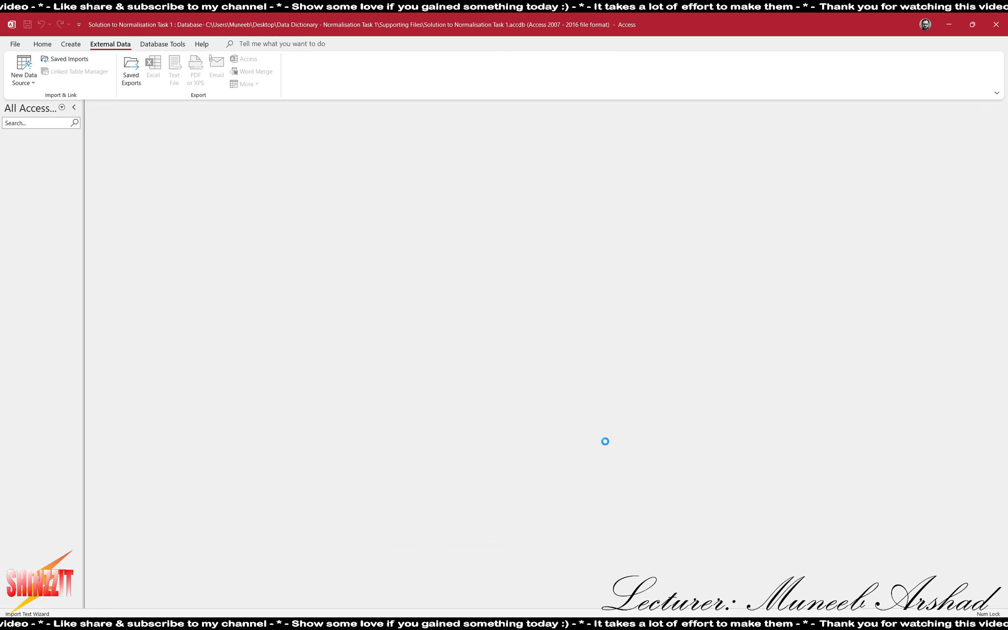
- Keep the import comma-delimited, use the first row as field names, and continue to the field options
click(612, 379)
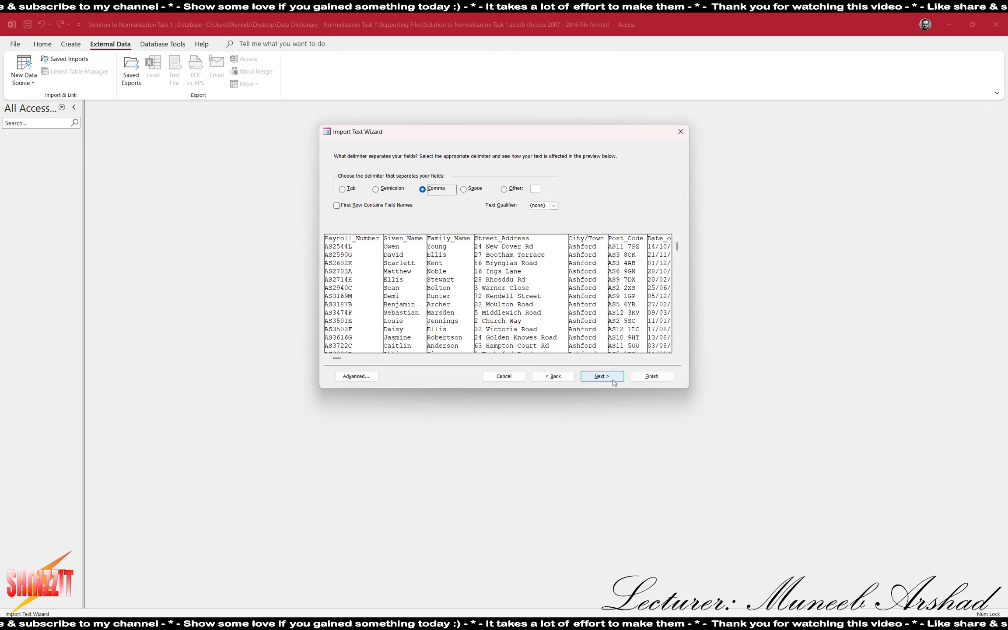
click(387, 209)
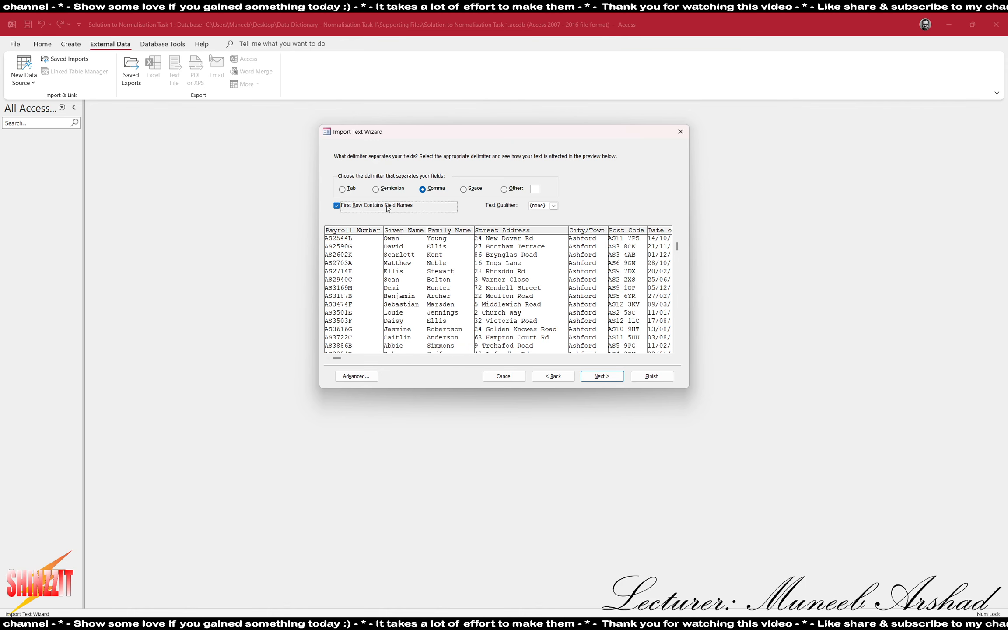
click(668, 359)
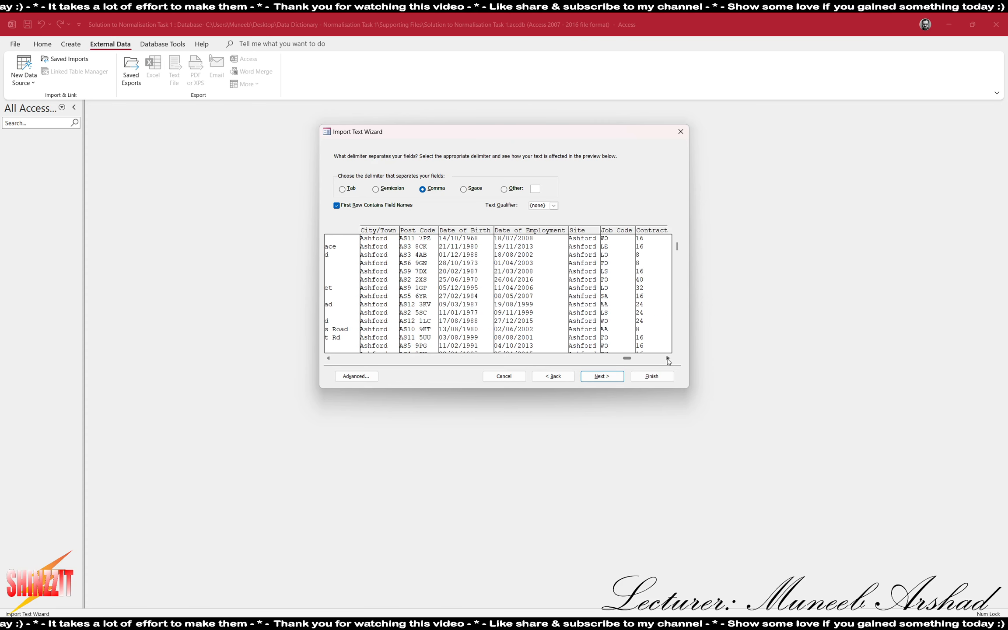
click(601, 378)
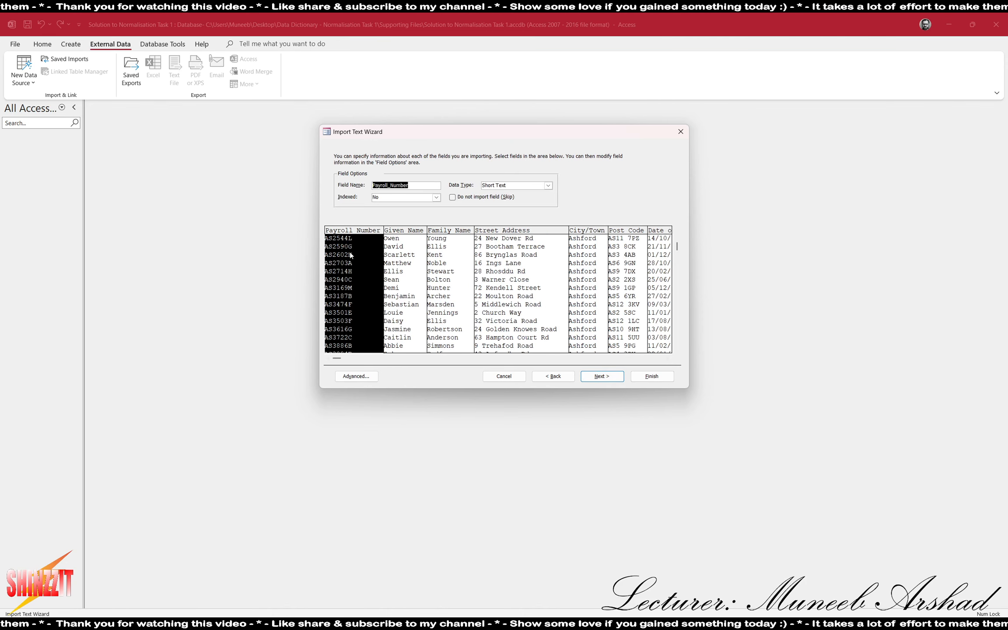
- Check the data type and indexing of each employee field in the import preview, from Given_Name through Contract_Hours
click(415, 281)
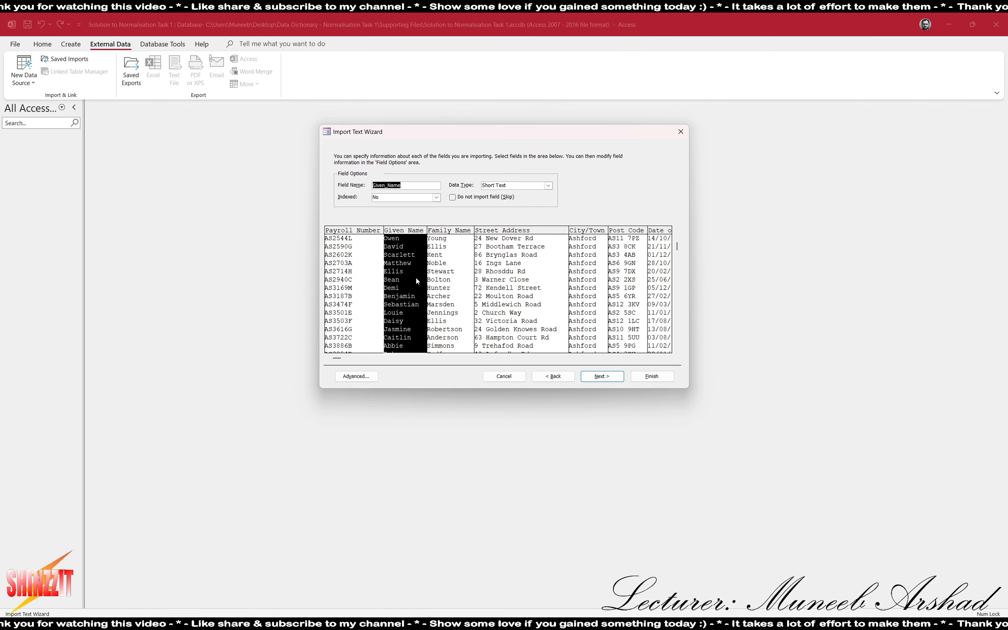
click(453, 285)
click(508, 281)
click(581, 264)
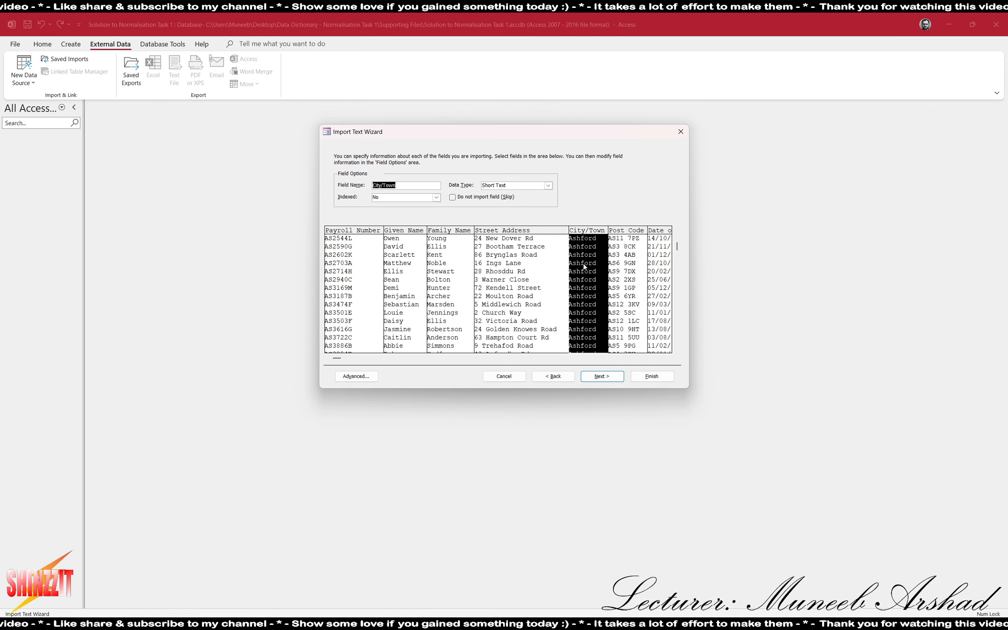
click(620, 265)
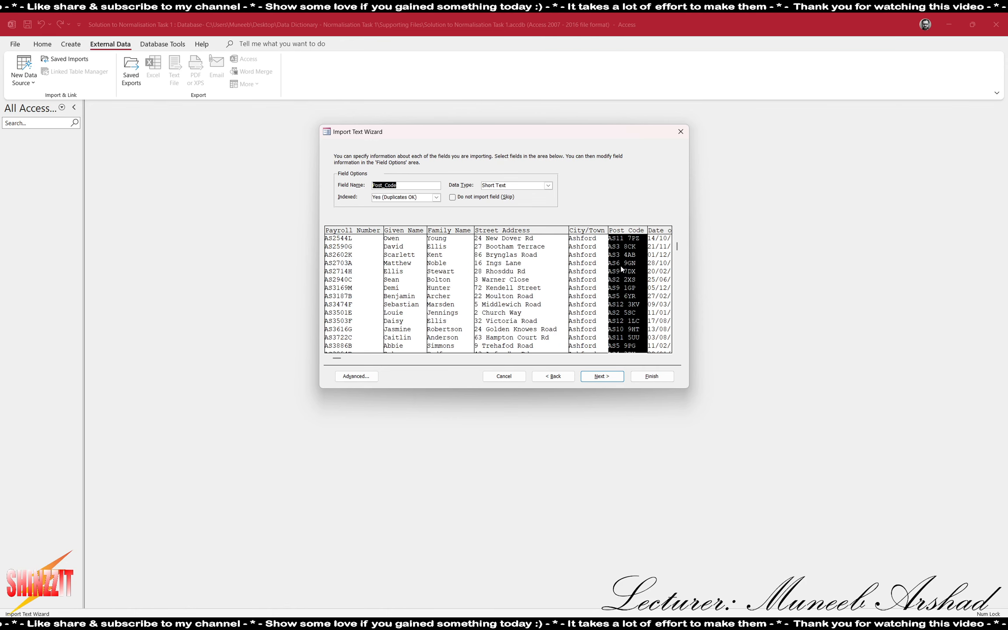
click(668, 358)
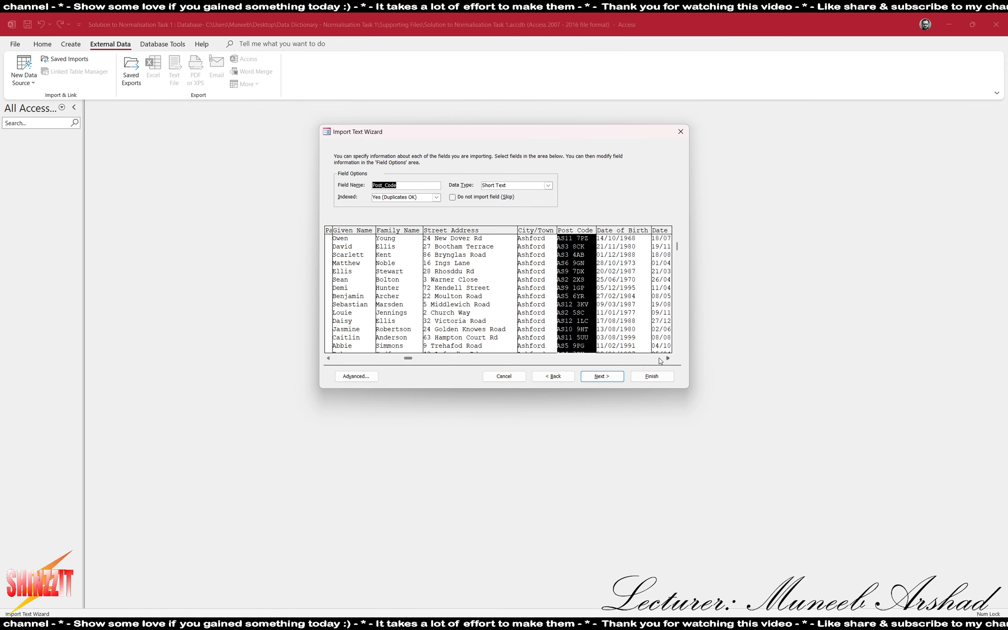
click(658, 358)
click(440, 269)
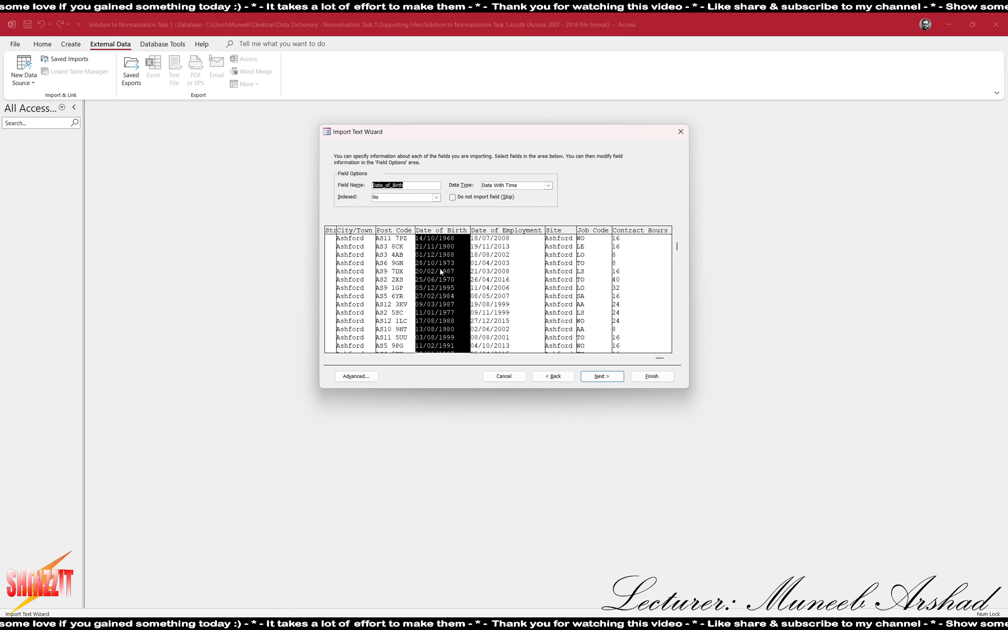
click(501, 266)
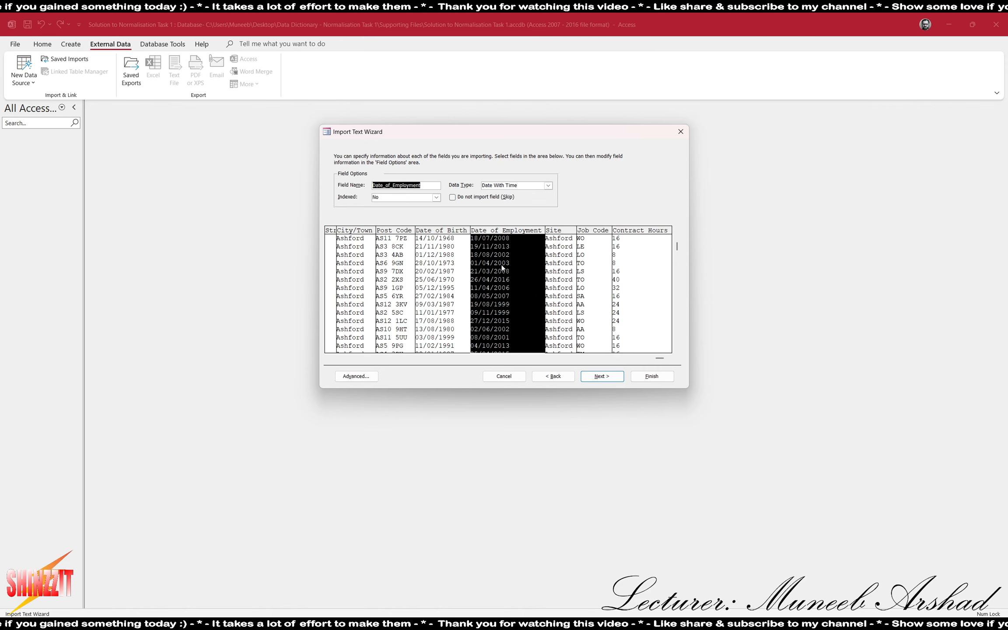
click(559, 275)
click(598, 274)
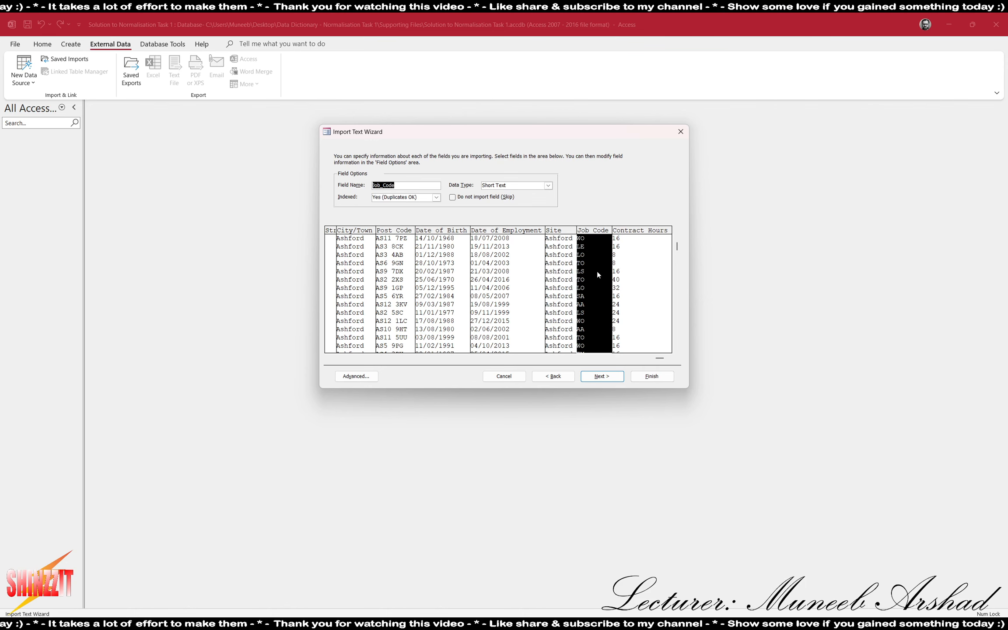
click(626, 265)
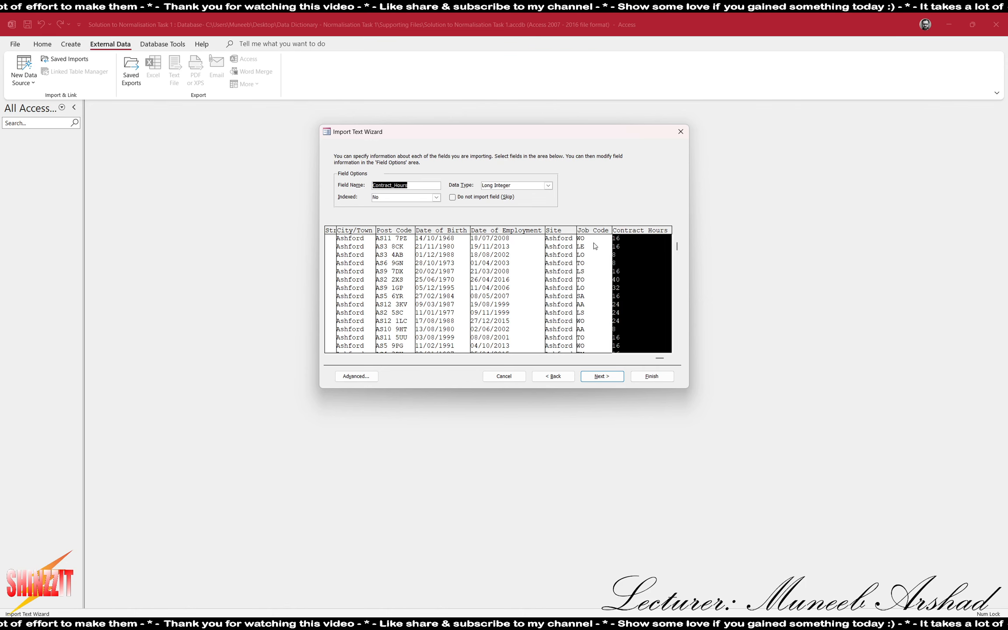
- Set Payroll_Number as the primary key and finish the import into a table named Employees
click(601, 376)
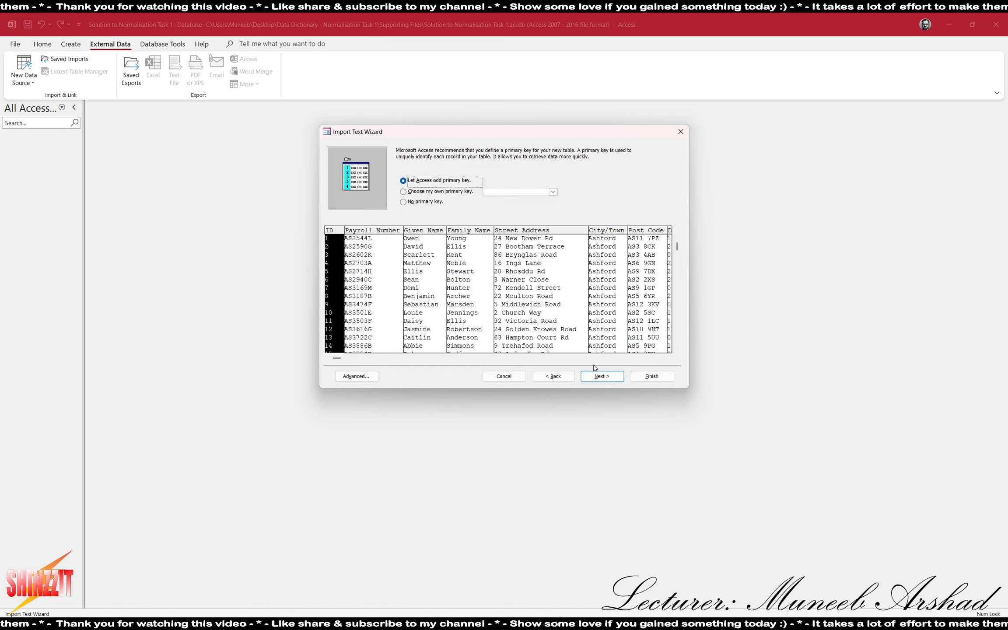
click(453, 192)
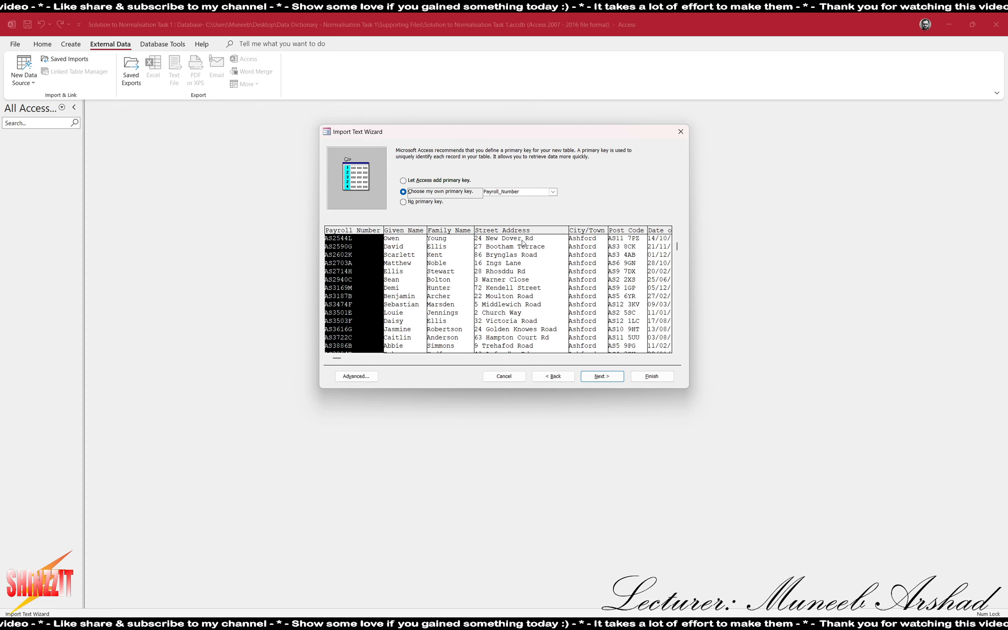
click(601, 376)
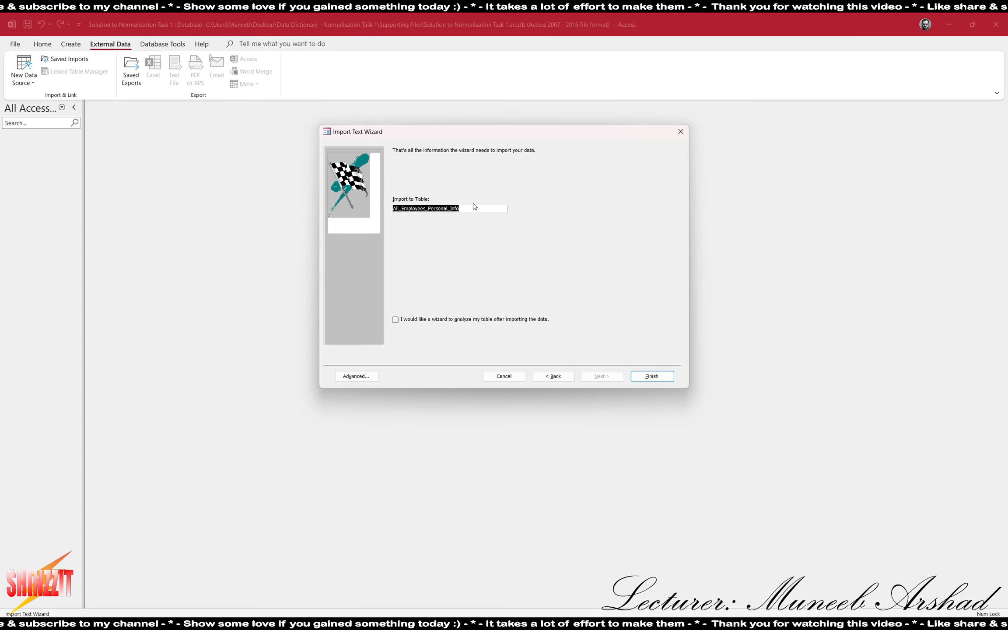
text(Employ)
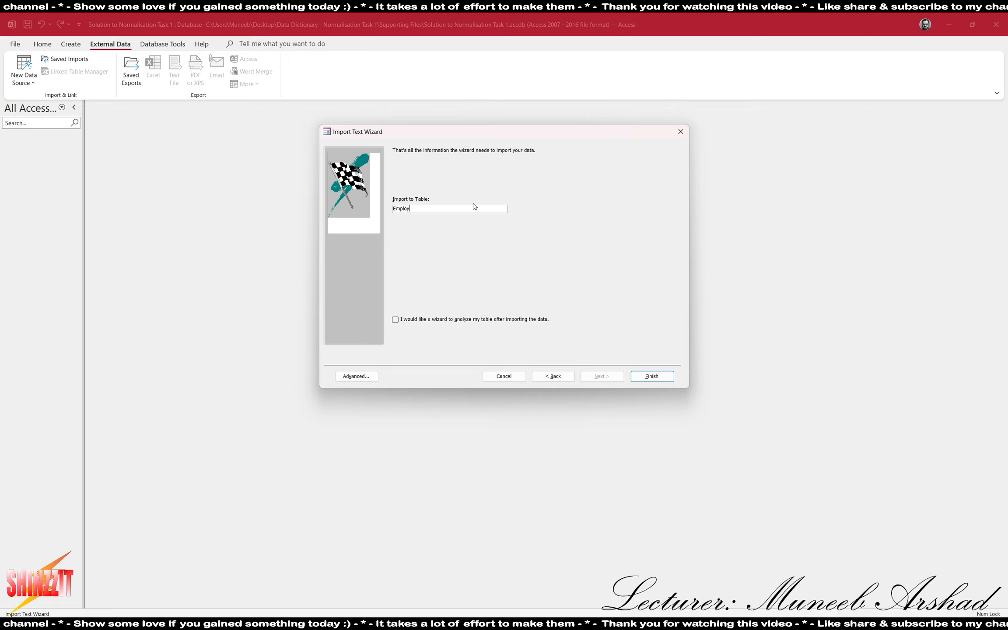
text(ees)
key(Return)
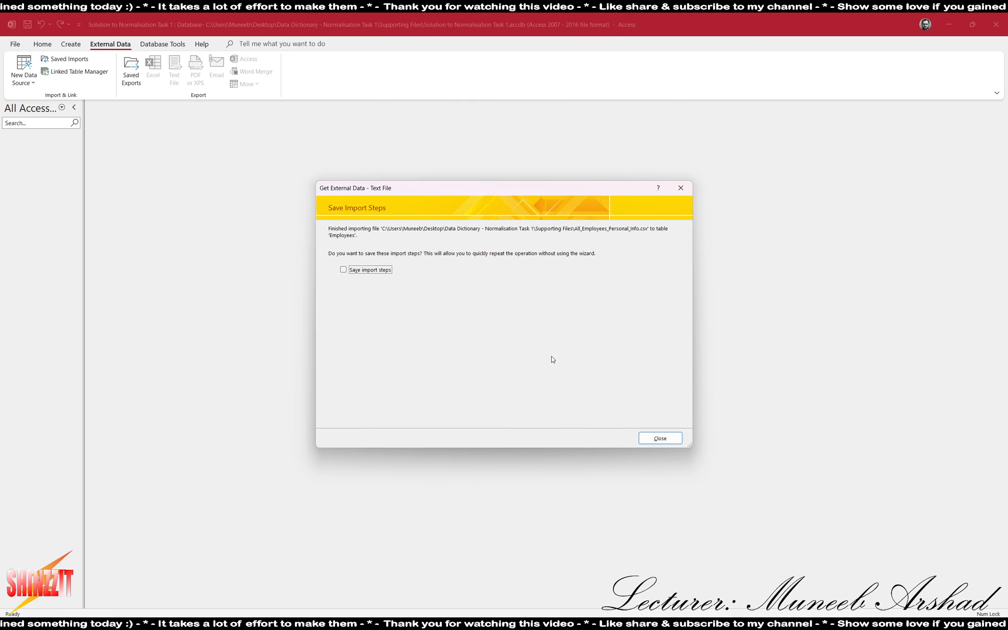
- Close the Employees import without saving its steps and open the Data Dictionary document from the Supporting Files folder in Word
click(667, 439)
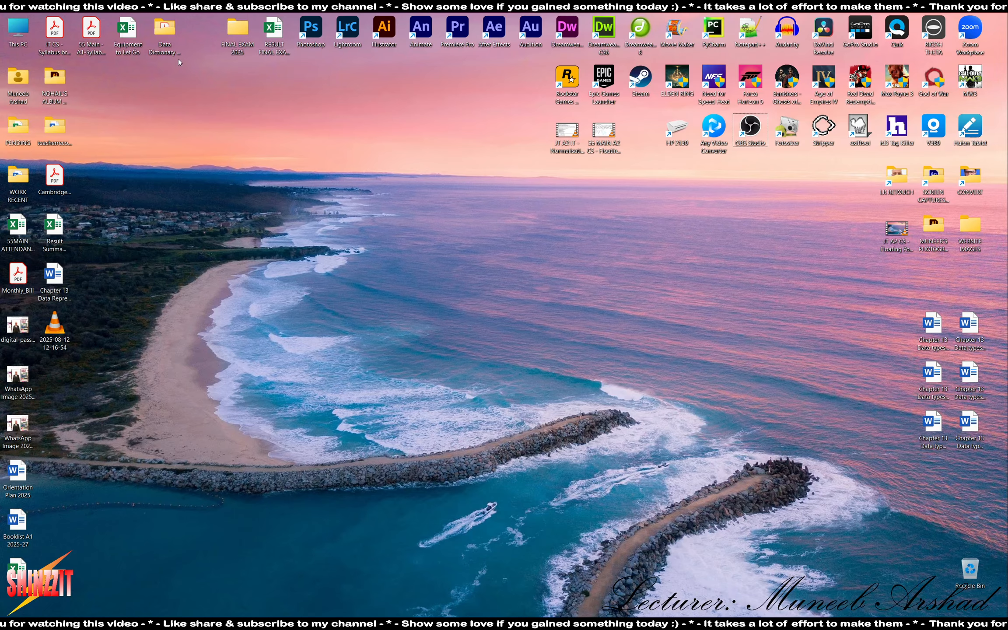
double_click(170, 53)
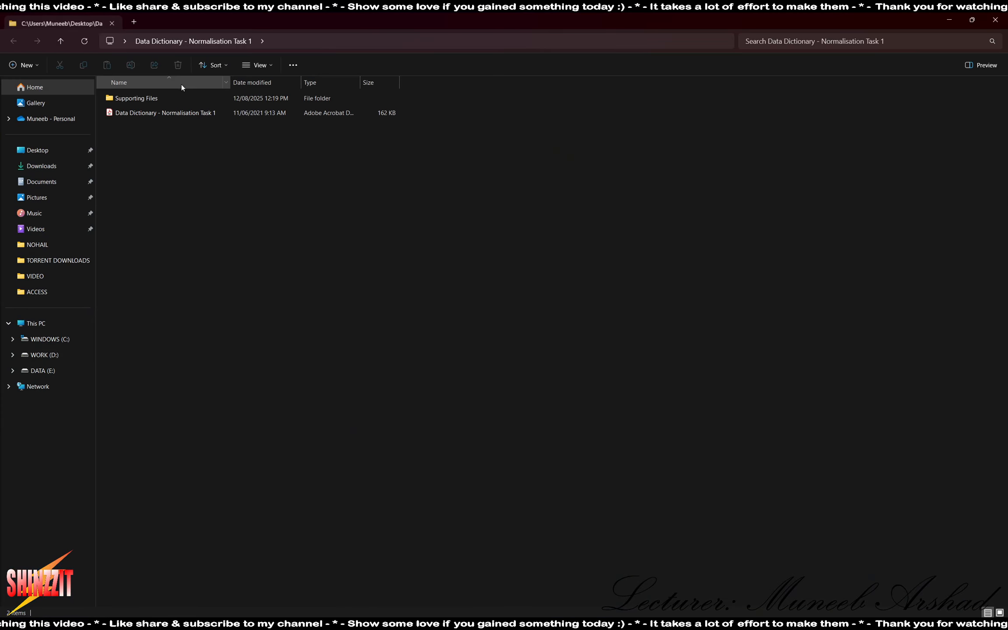
double_click(152, 97)
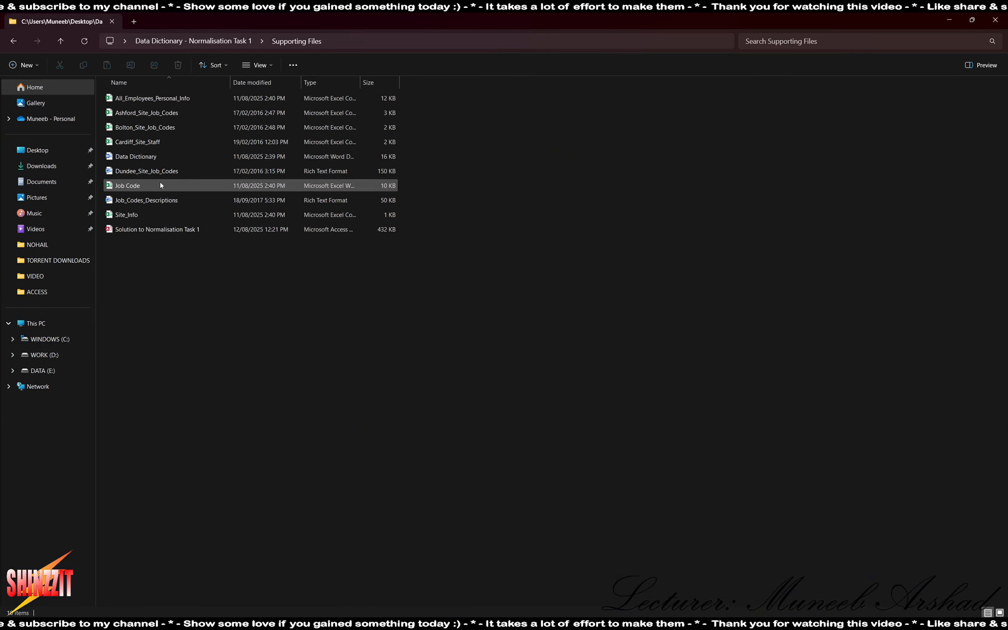
double_click(155, 160)
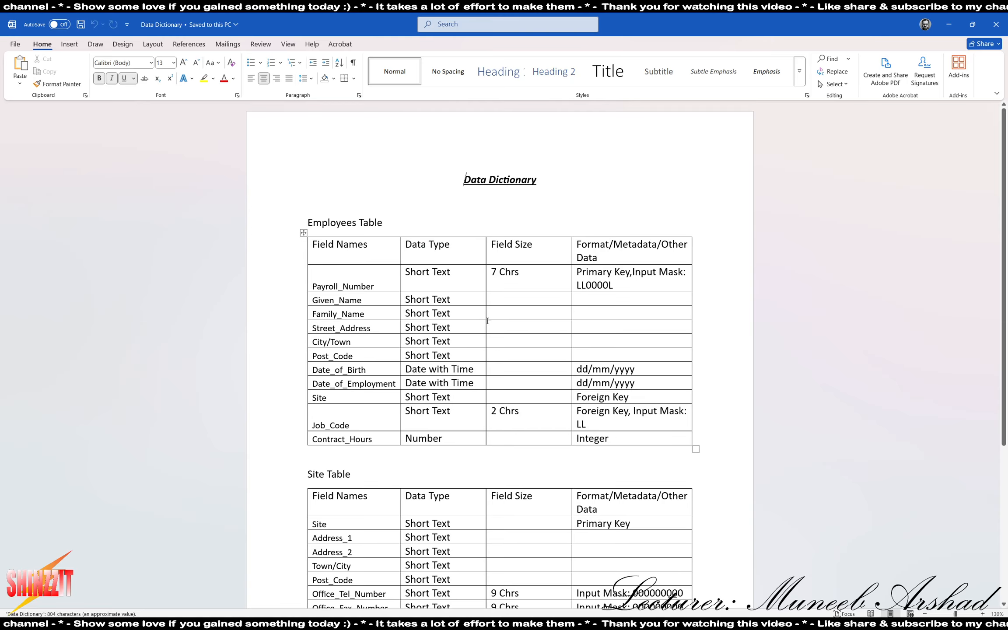
- Insert a page break below the Job Code table at the end of the Data Dictionary document
scroll(560, 358, down, 3)
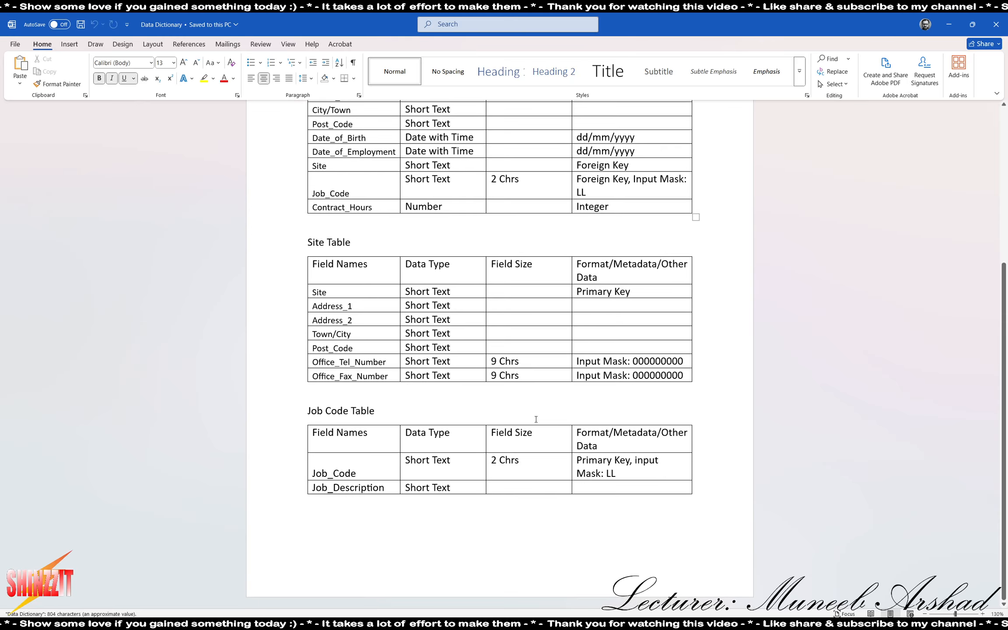
drag(322, 508, 355, 514)
click(324, 516)
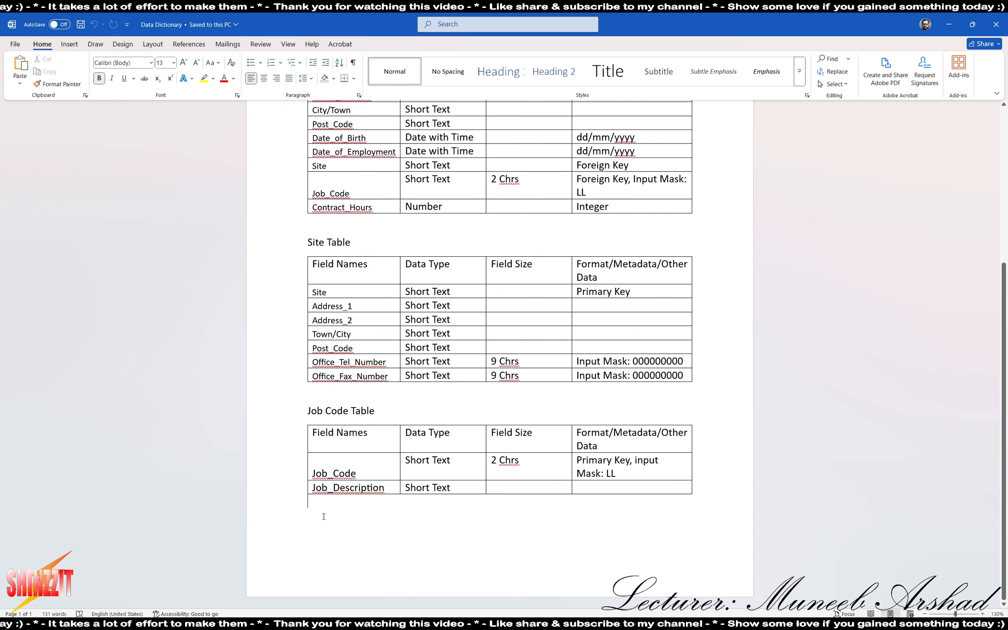
key(ctrl+Return)
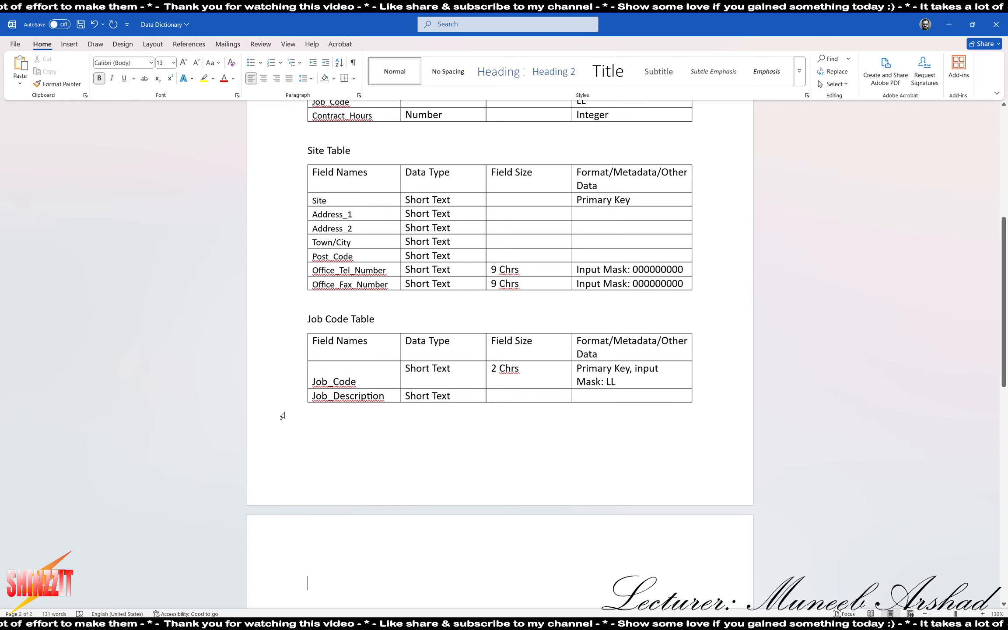
scroll(470, 503, down, 7)
scroll(468, 504, down, 2)
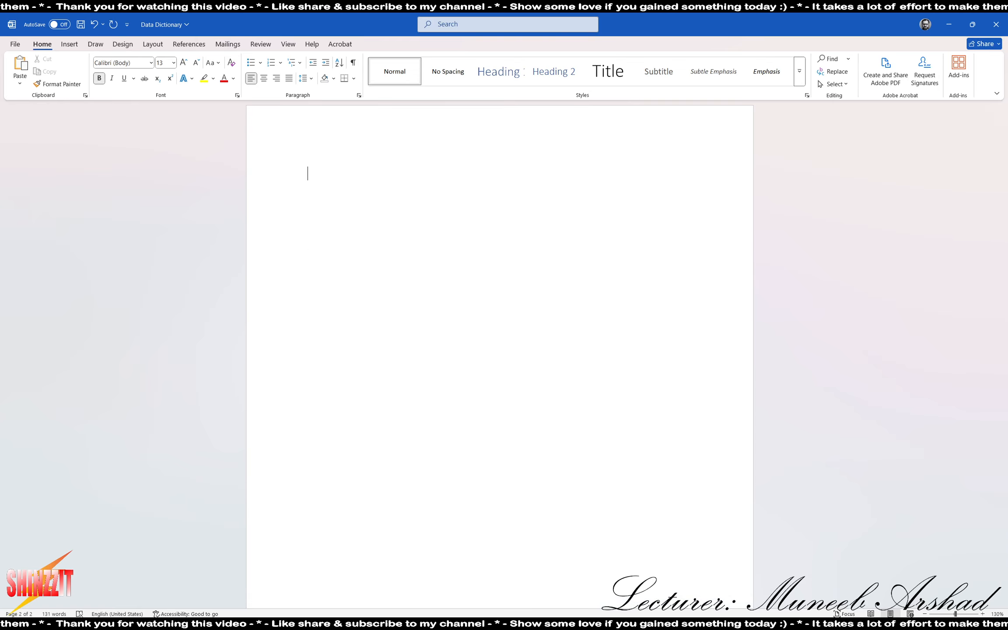
- Switch back to Access and start a text file import of Site_Info from the Supporting Files folder into a new table
key(alt+Tab)
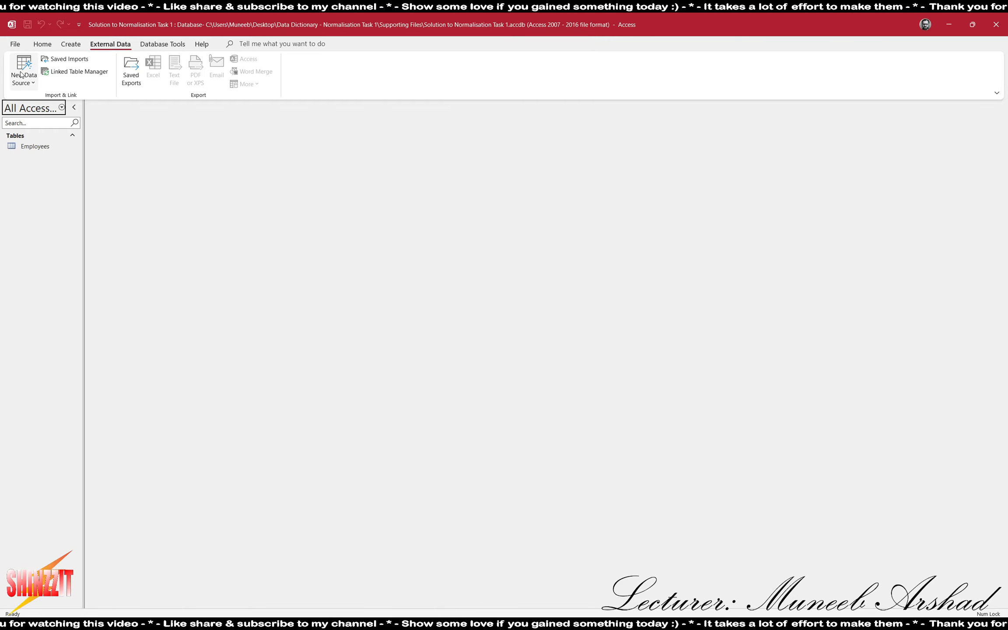
click(21, 74)
mouse_move(49, 103)
click(139, 162)
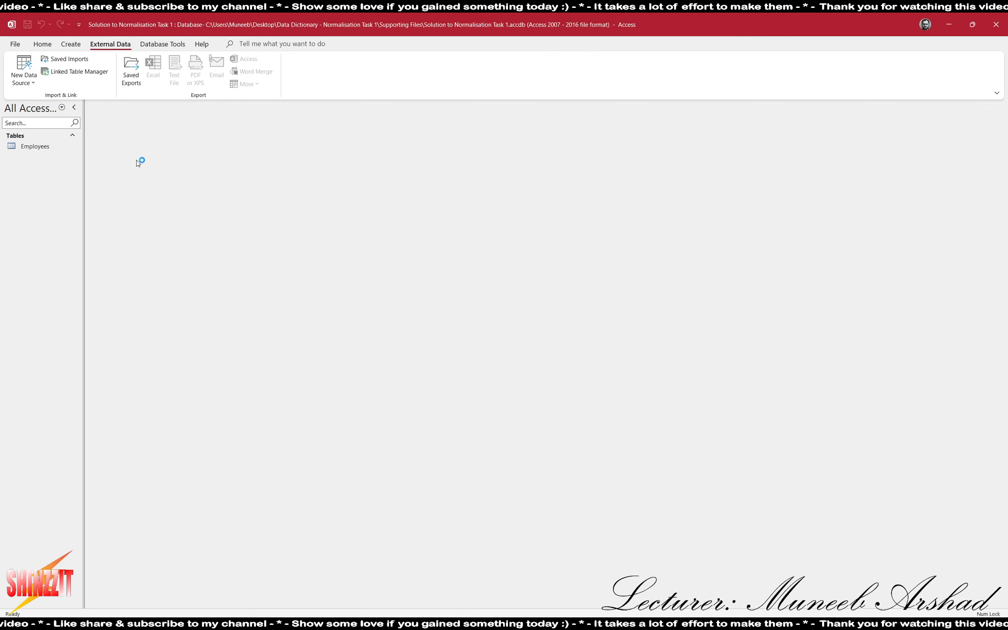
click(663, 254)
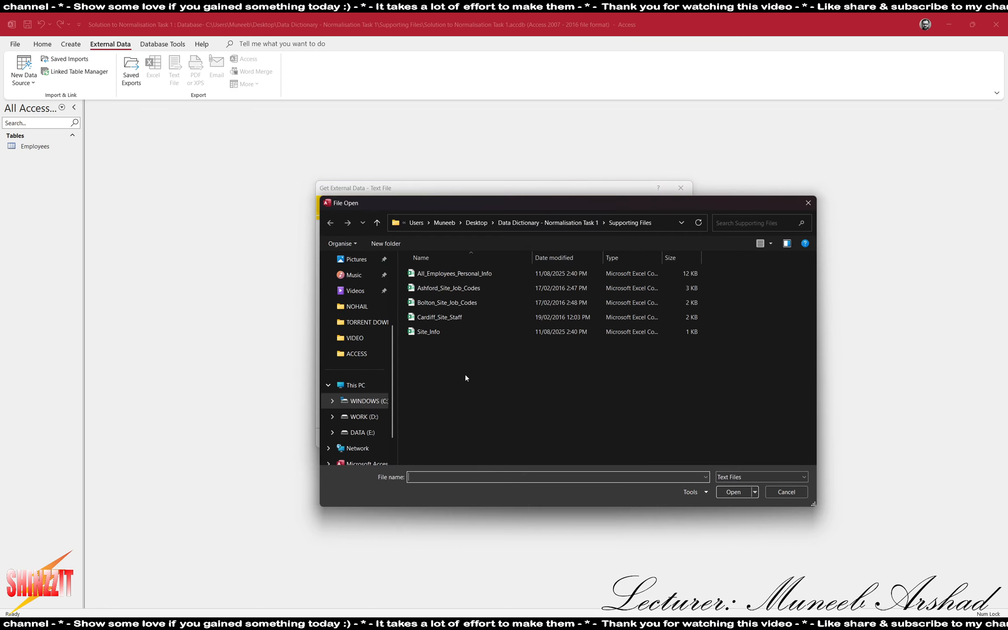
double_click(431, 332)
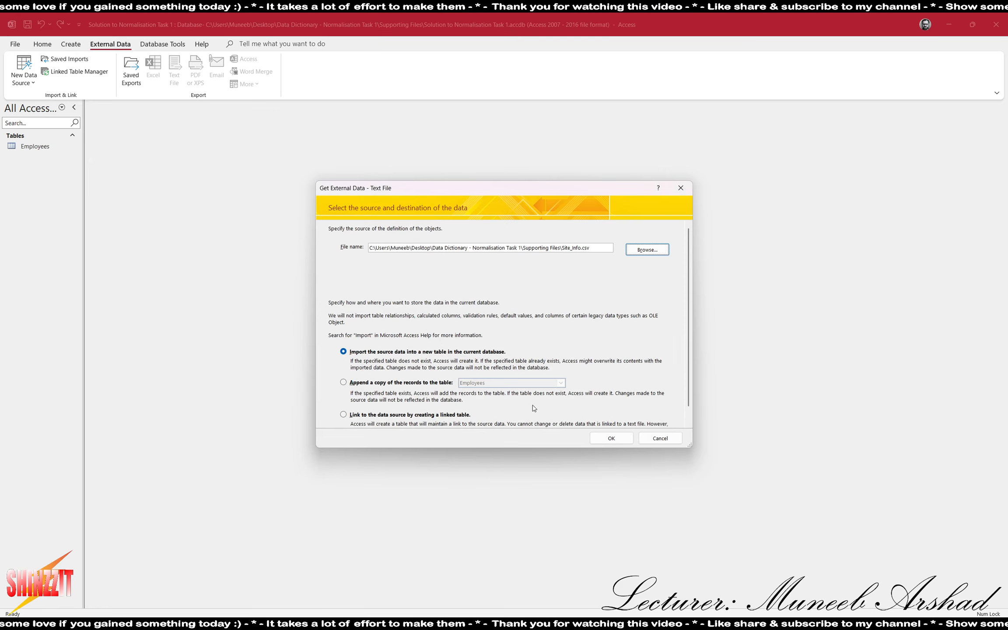
click(605, 439)
- Keep the Site_Info import comma-delimited, use the first row as field names, and continue to the field options
click(608, 378)
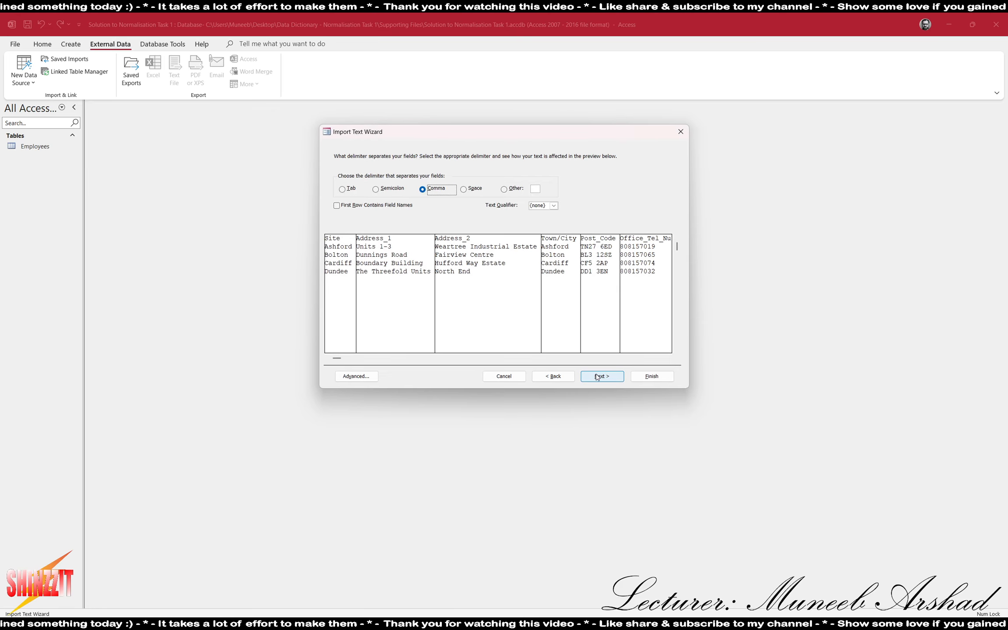
click(397, 206)
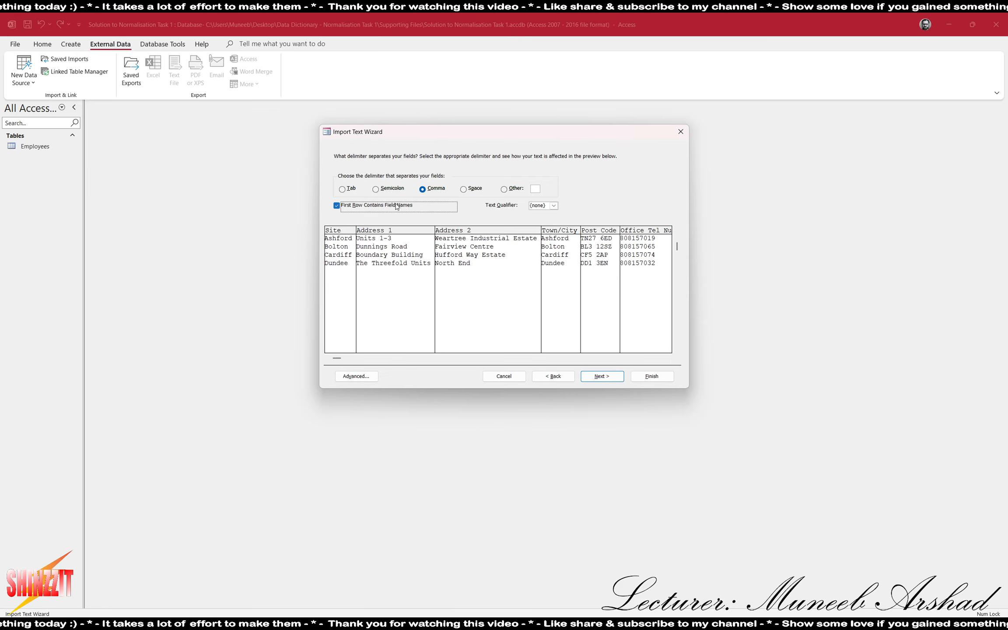
click(602, 376)
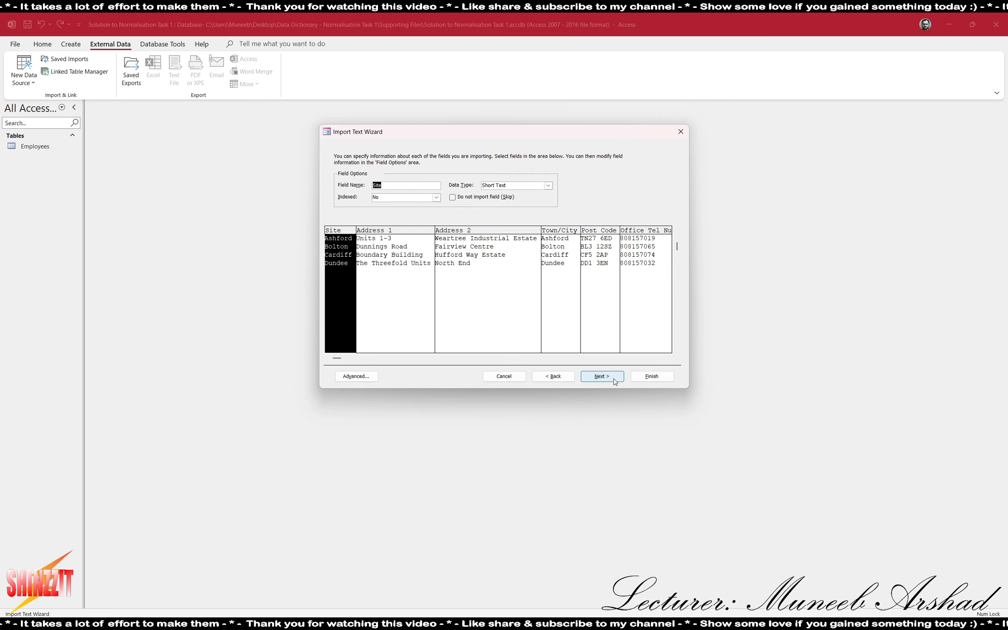
- Check the site fields from Address_1 to Post_Code and set the data type of Office_Tel_Number to Short Text
click(405, 299)
click(447, 306)
click(559, 299)
click(595, 286)
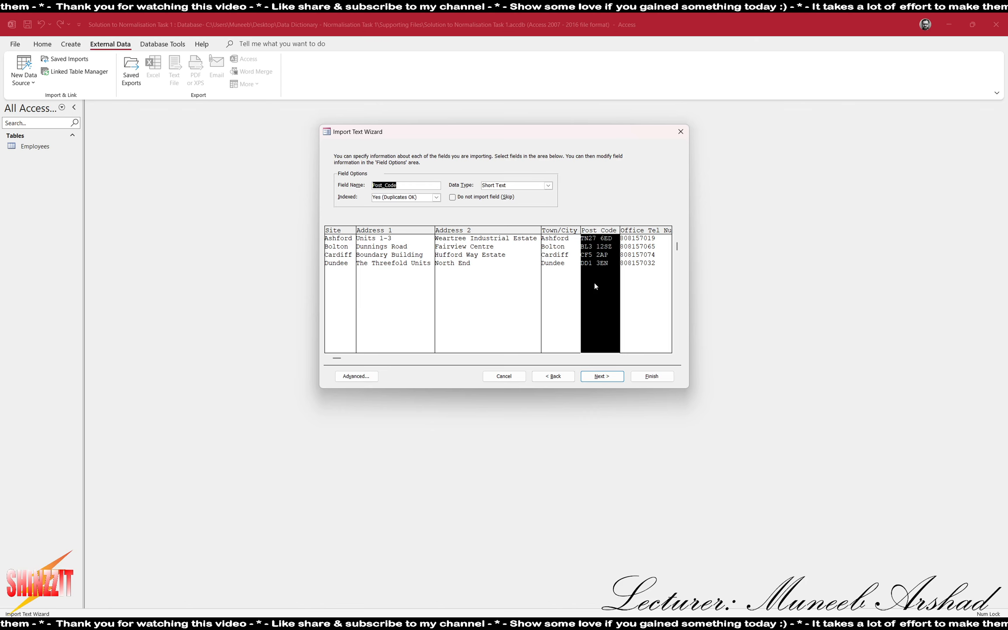
click(667, 296)
click(654, 358)
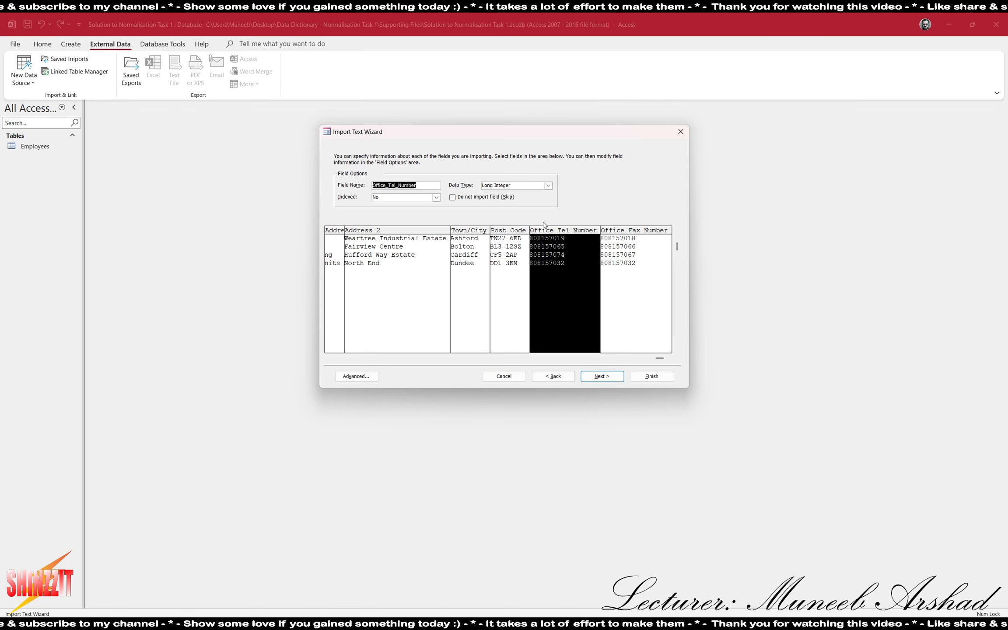
click(548, 185)
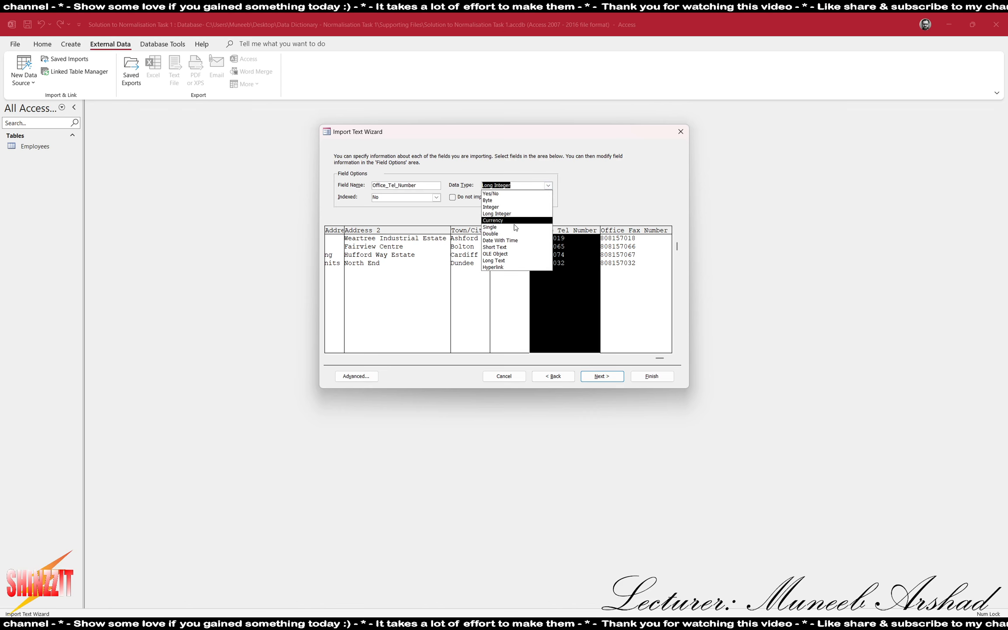
click(508, 248)
- Set the data type of Office_Fax_Number to Short Text and recheck the Post_Code, Town/City and Address_2 fields
click(639, 278)
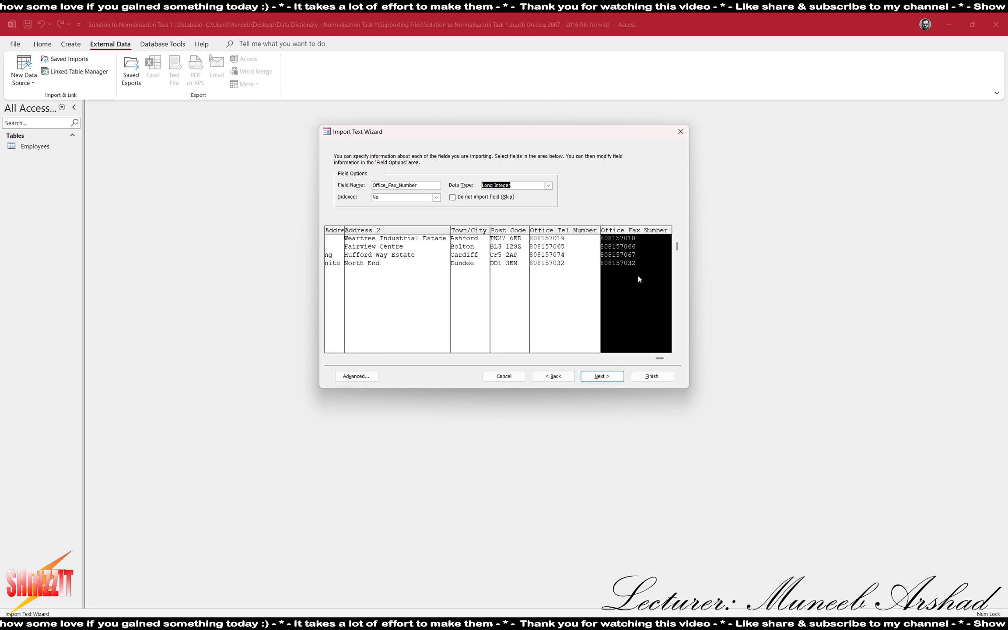
click(547, 186)
click(508, 247)
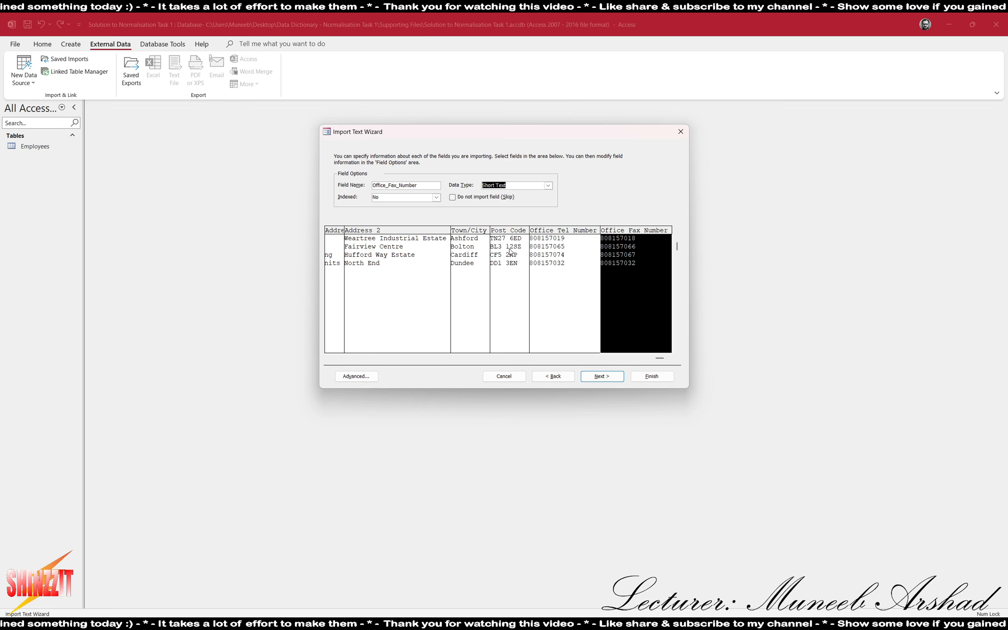
click(507, 302)
click(484, 328)
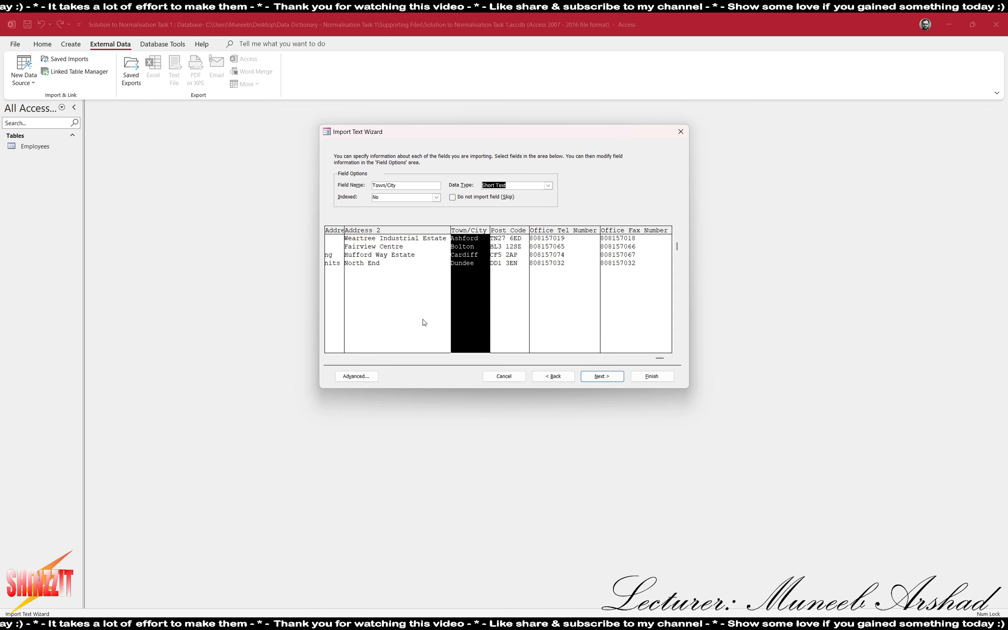
click(424, 323)
- Choose Site as the primary key and finish the import into a table named Site without saving the import steps
click(589, 377)
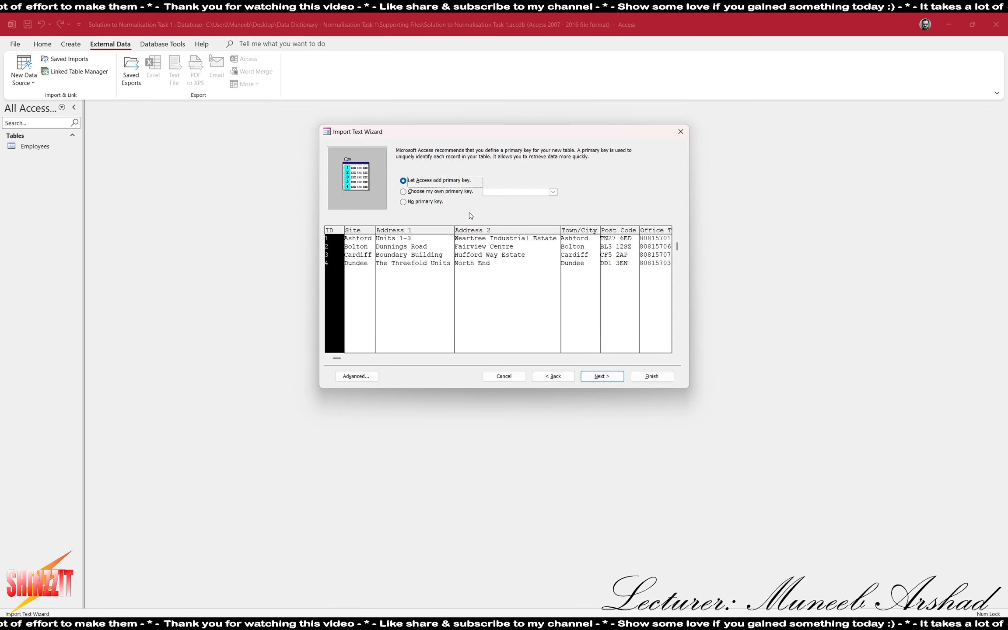
click(438, 192)
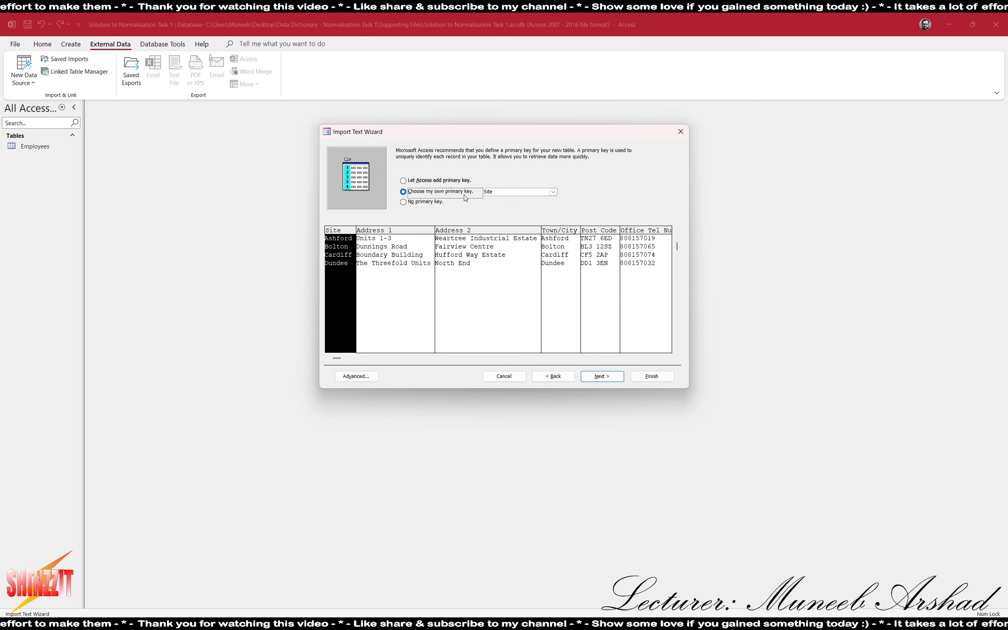
click(588, 374)
text(Site)
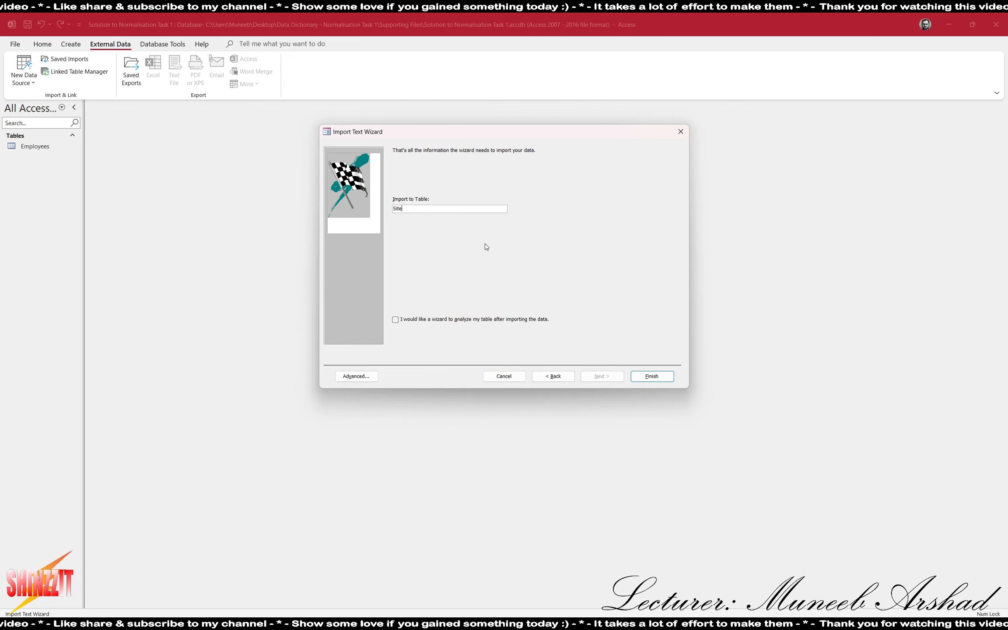
key(Return)
click(658, 439)
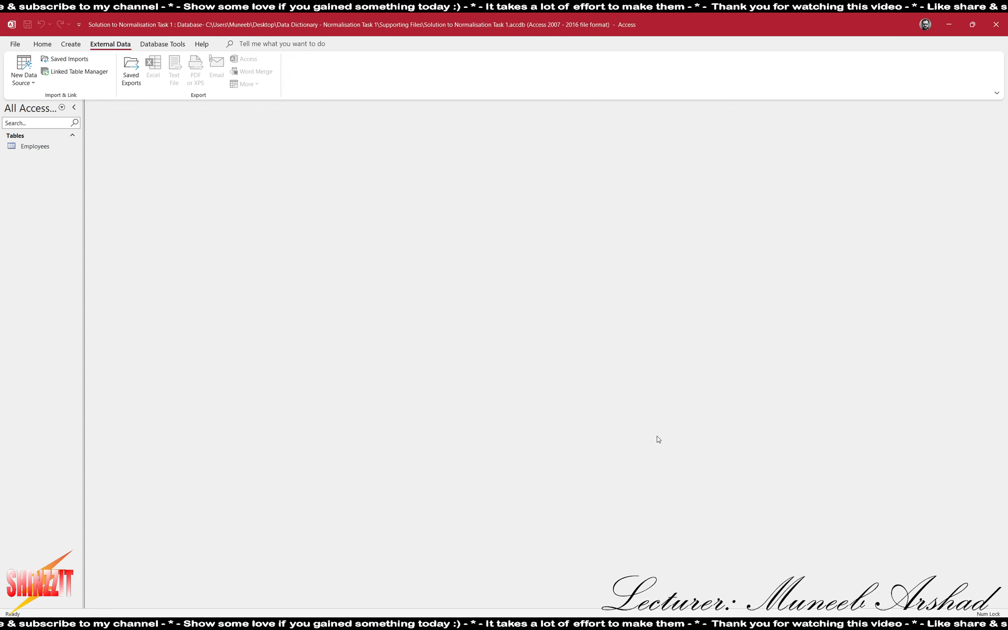
click(13, 81)
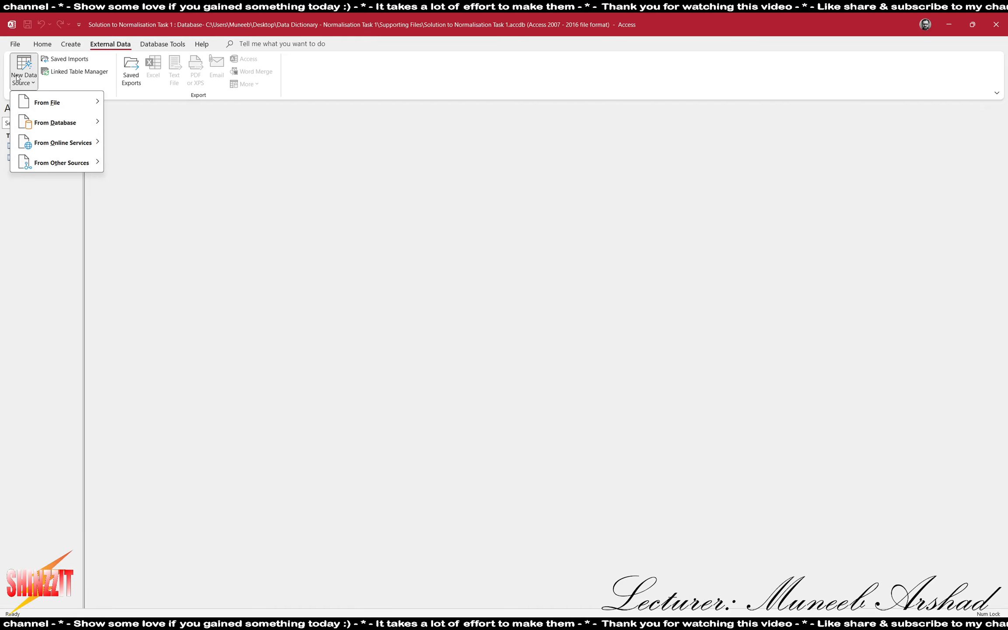
mouse_move(44, 101)
click(148, 161)
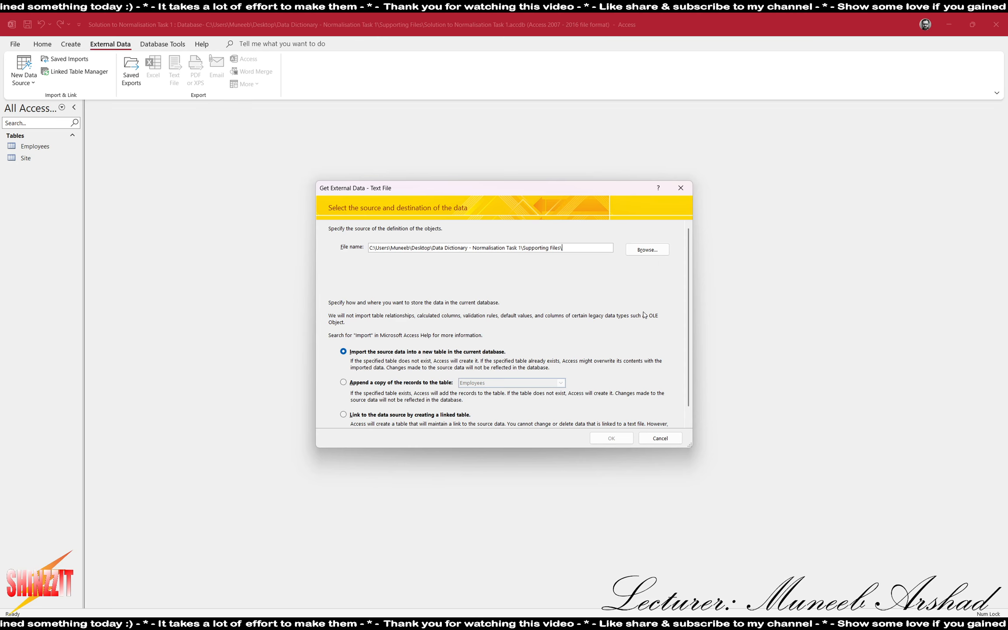
click(642, 250)
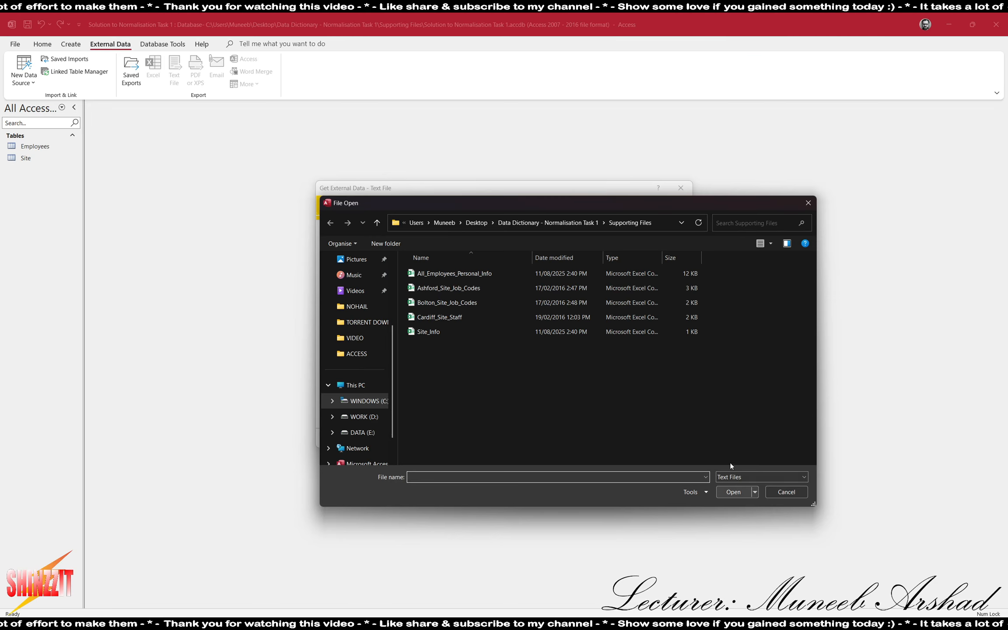
click(776, 498)
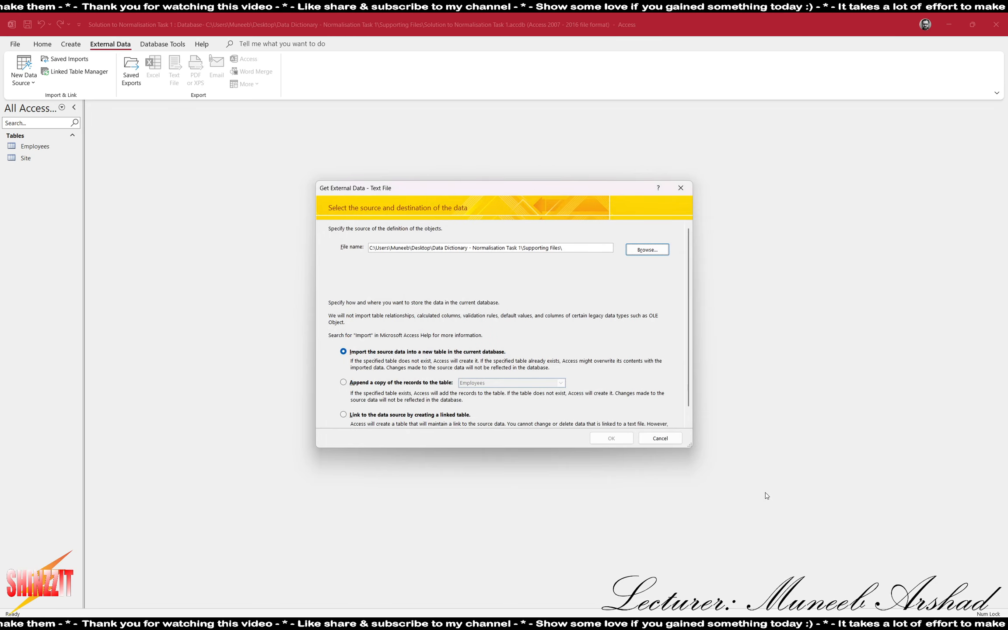
click(679, 442)
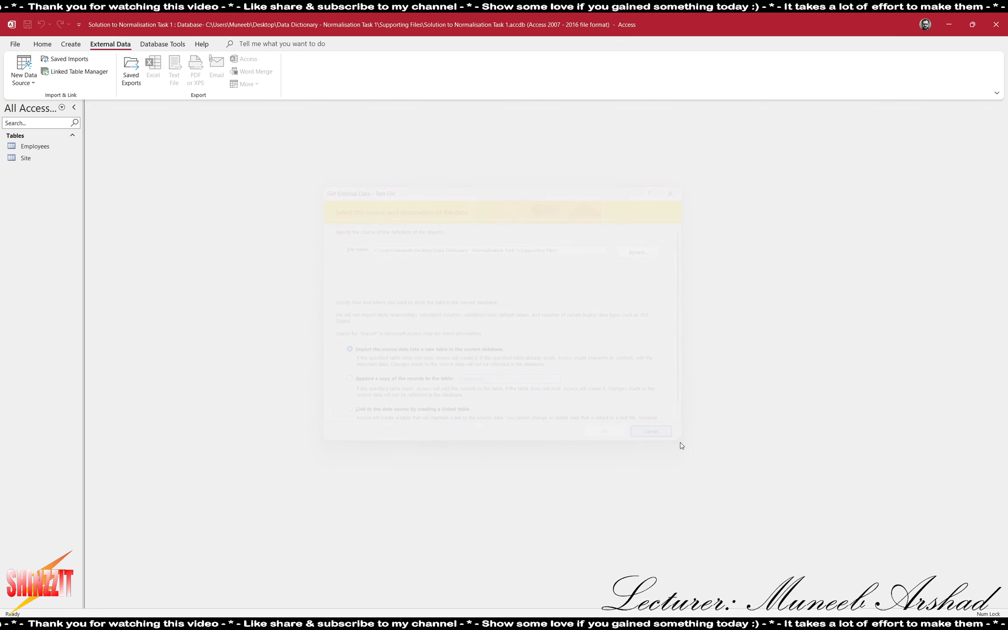
- Start an Excel import of Job Code.xlsx from the Supporting Files folder into a new table, using the first row as column headings
click(26, 78)
mouse_move(84, 104)
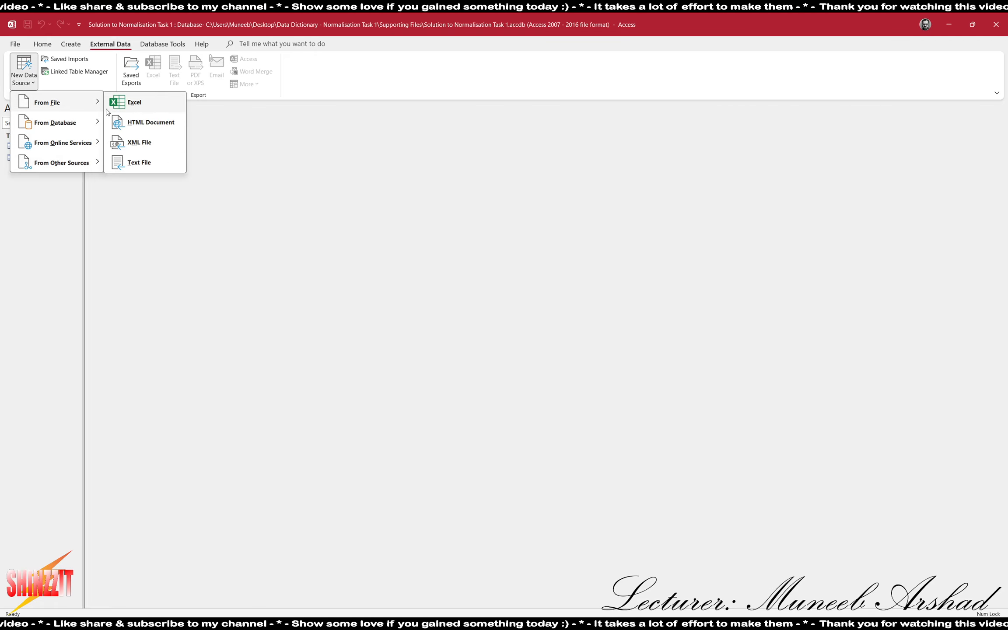
click(139, 108)
click(635, 250)
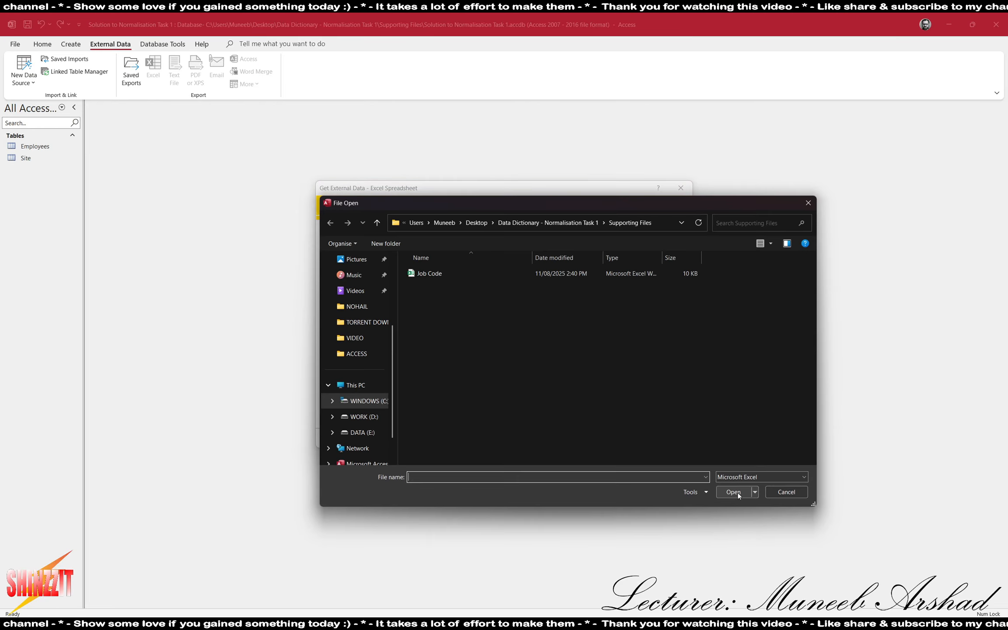
double_click(432, 275)
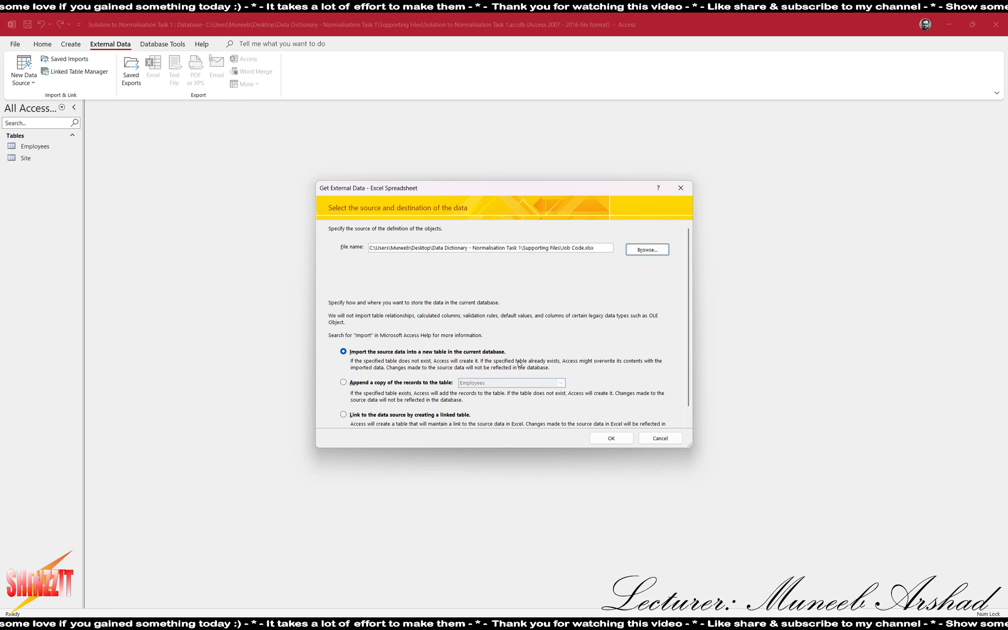
click(601, 440)
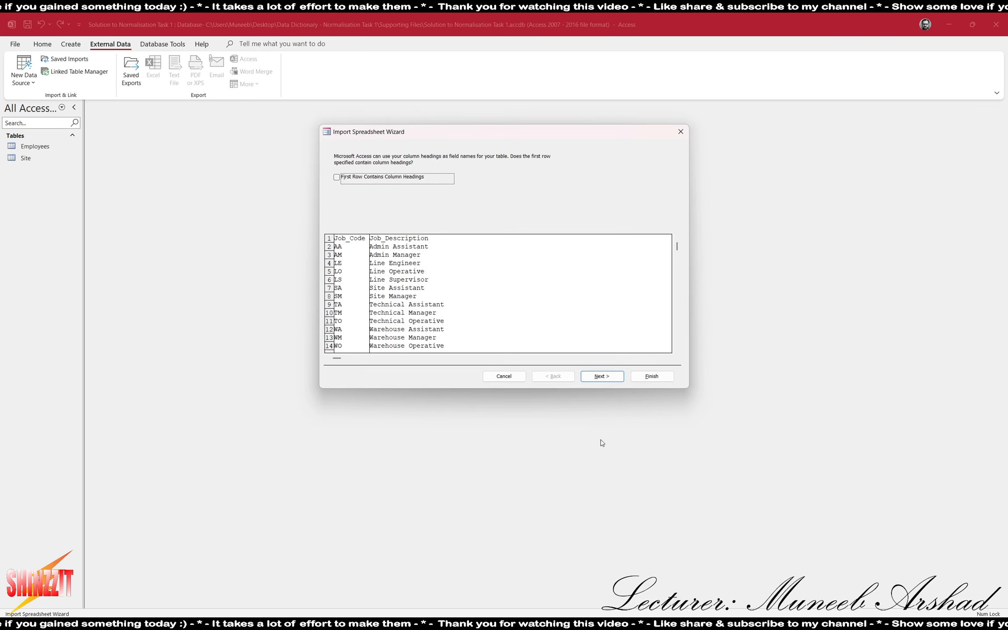
click(409, 181)
click(595, 376)
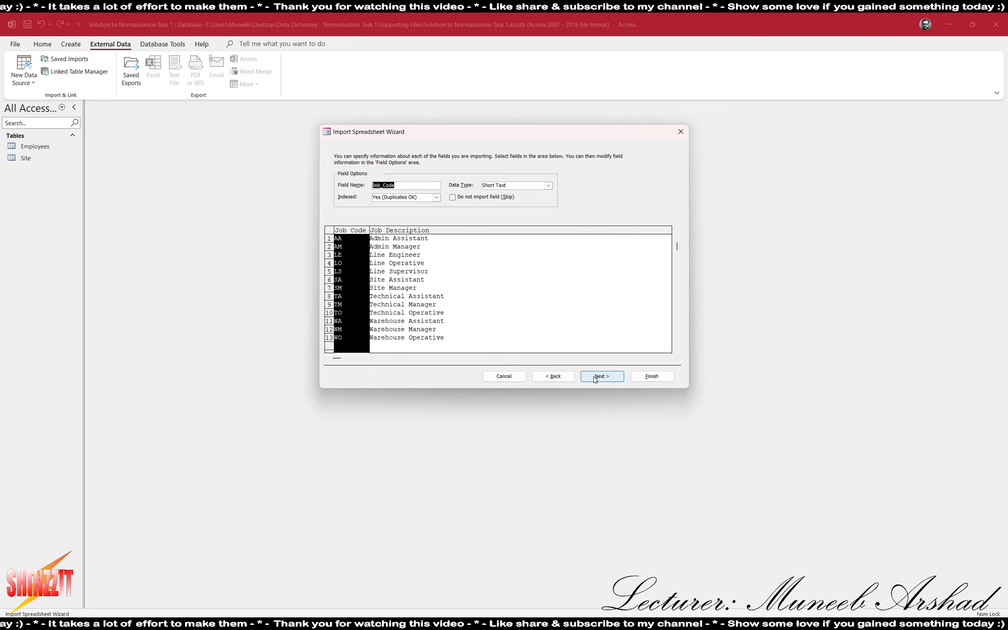
- Choose Job_Code as the primary key and finish the import into a table named Job Description without saving the import steps
click(455, 306)
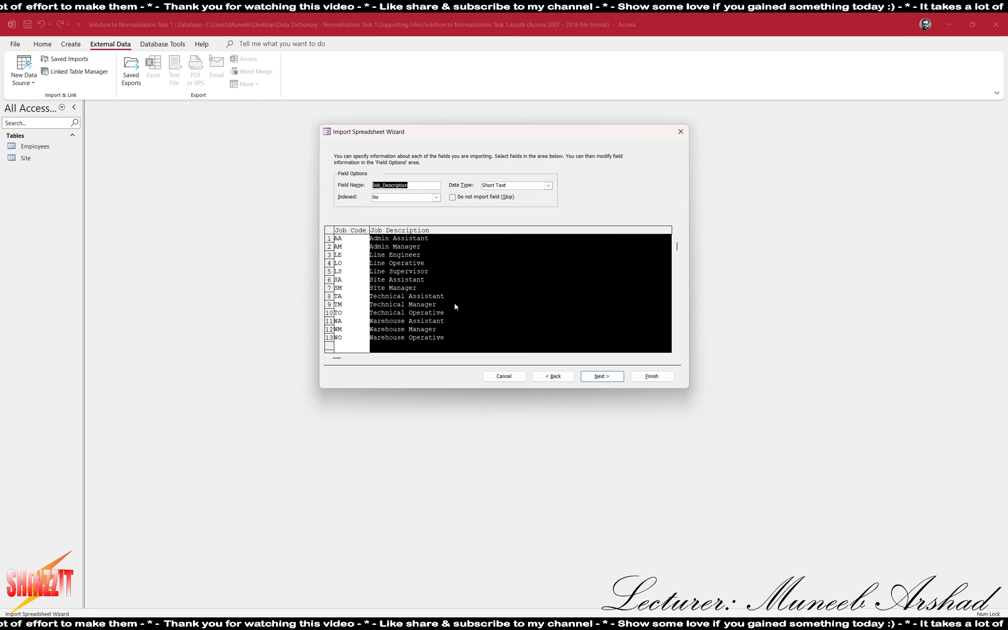
click(596, 376)
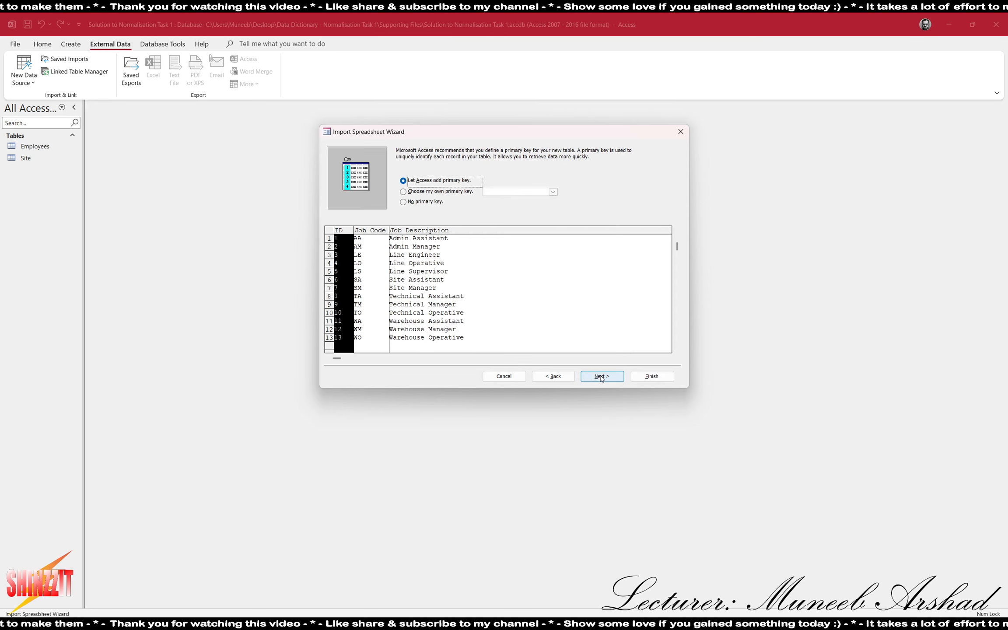
click(465, 193)
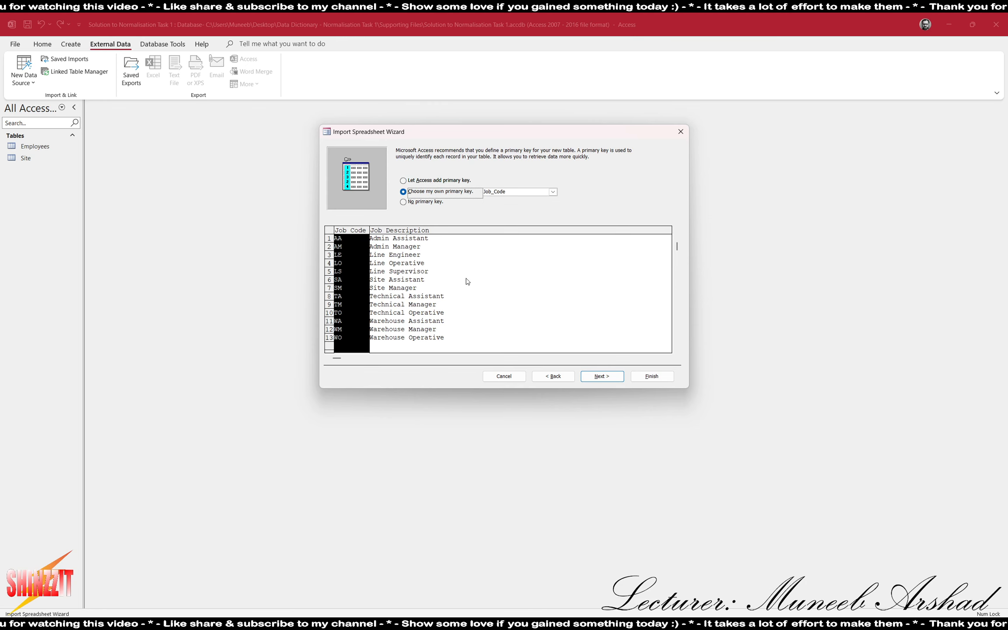
click(621, 380)
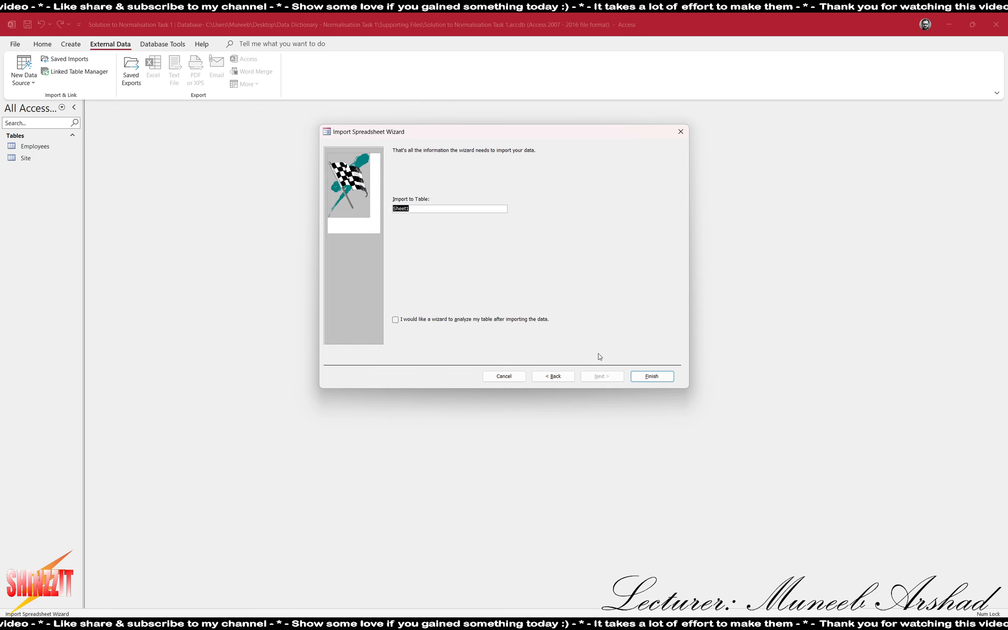
text(Job)
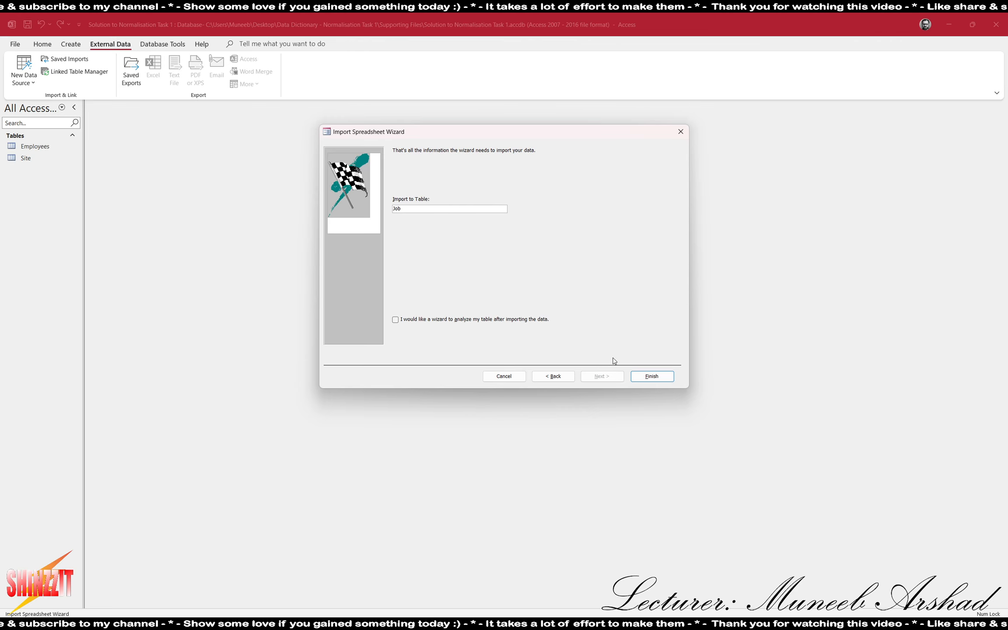
text( De)
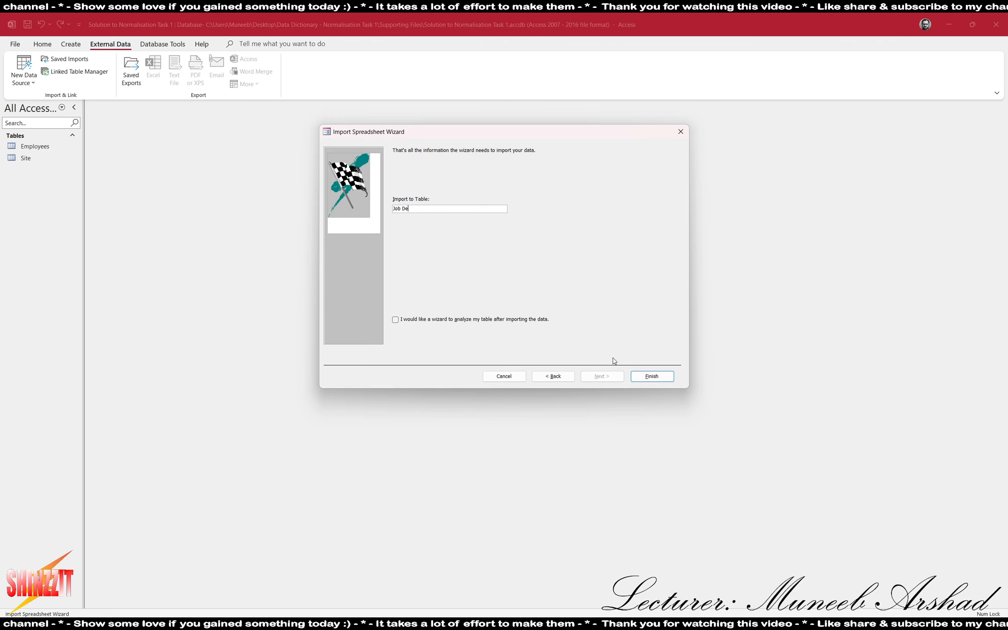
text(scription)
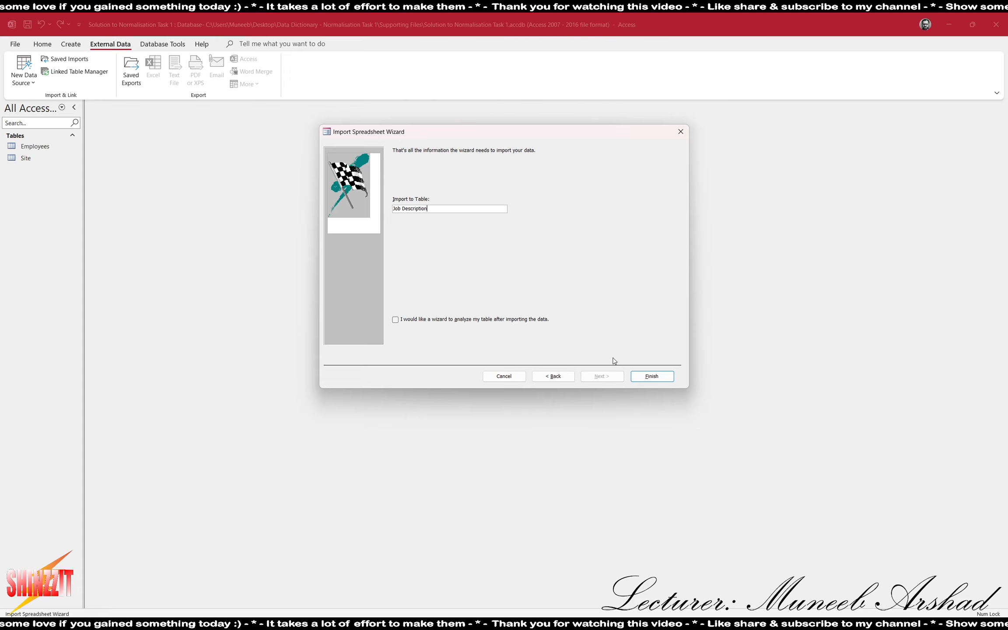
key(Return)
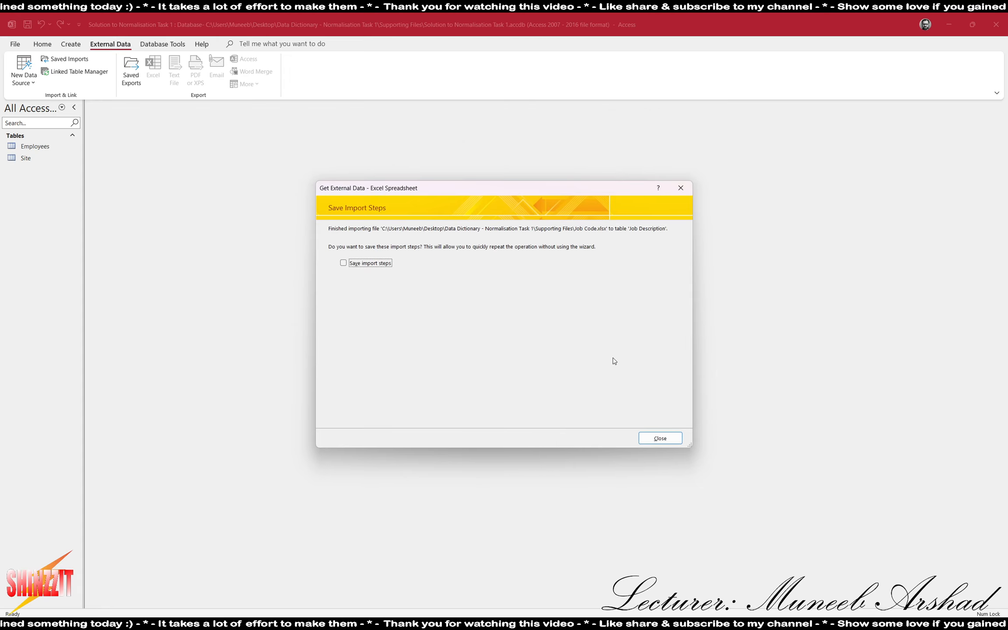
click(660, 438)
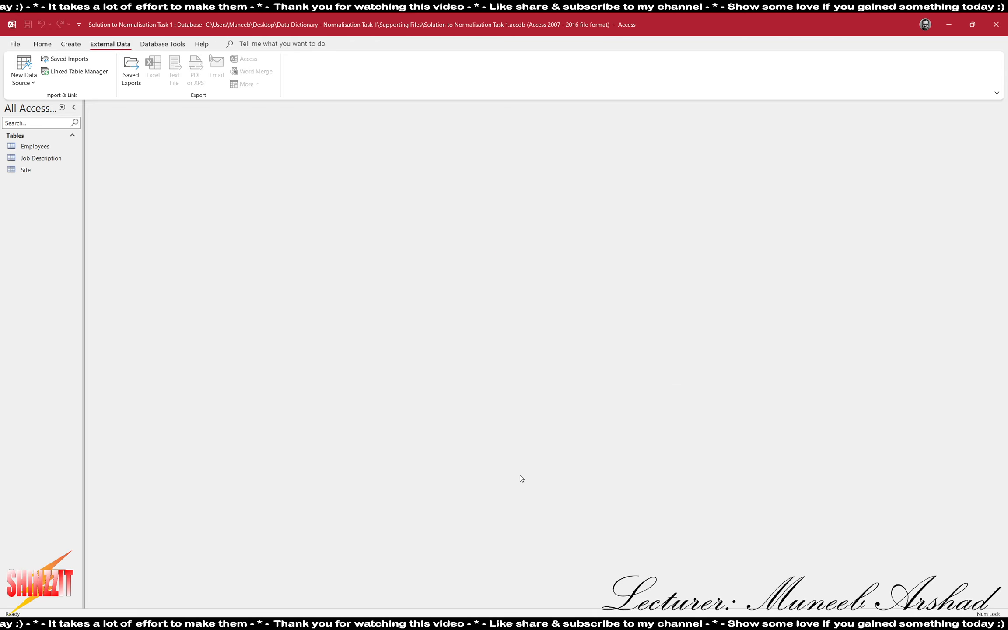
- Check the list of three required tables in the Normalisation Task 1 PDF and return to the database
key(alt+Tab)
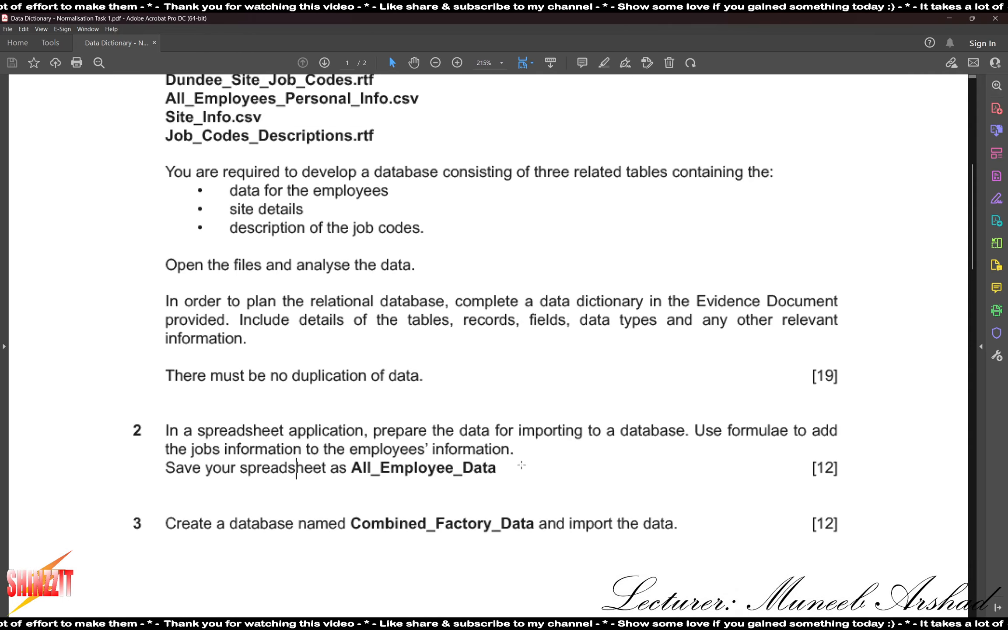
drag(222, 184, 478, 239)
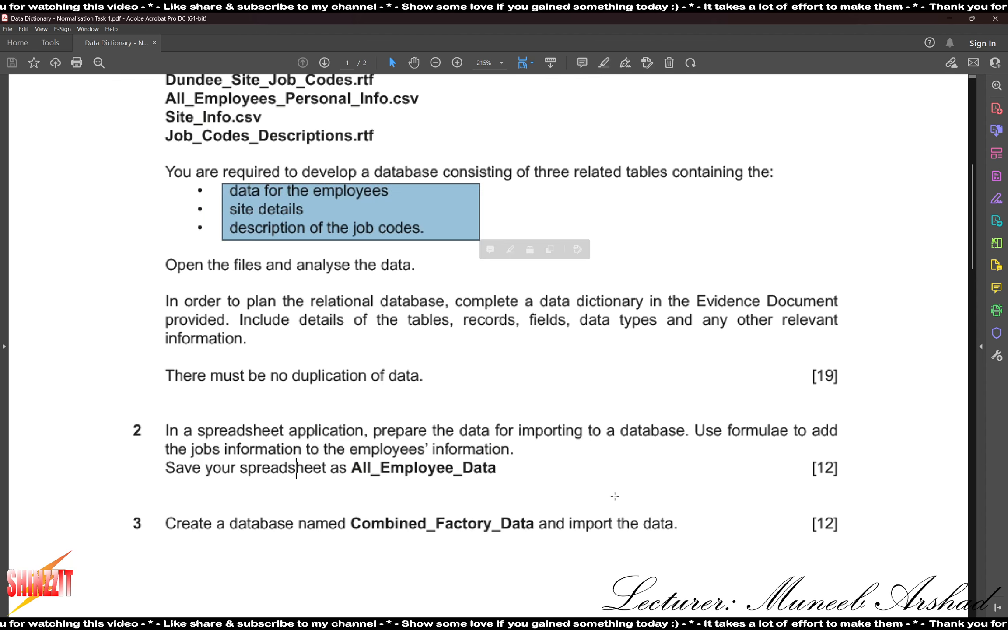
key(alt+Tab)
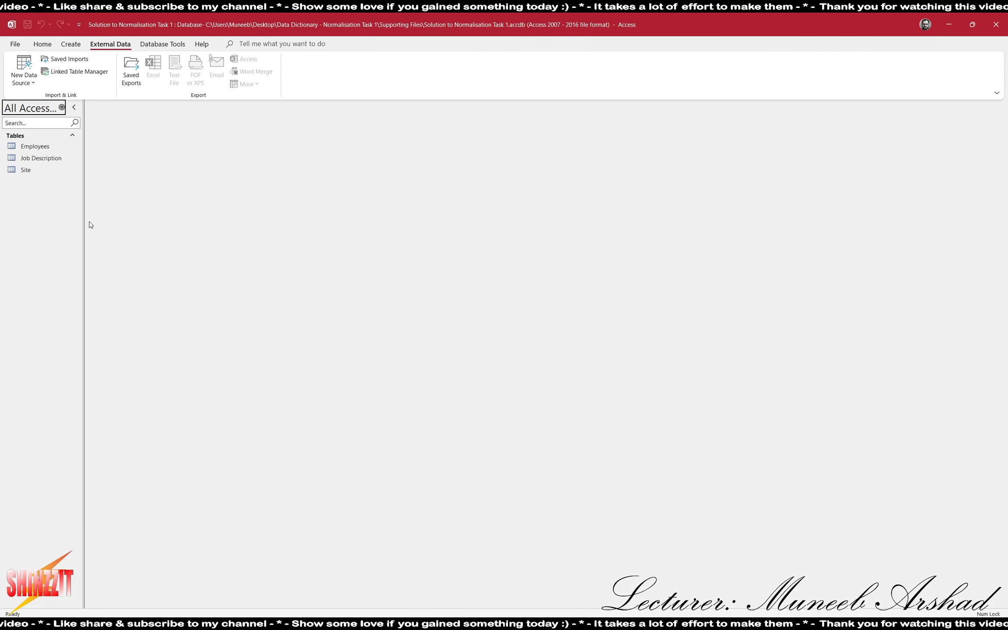
- Open the Employees table, review its definition in the Word data dictionary, and put the table in Design View
double_click(42, 149)
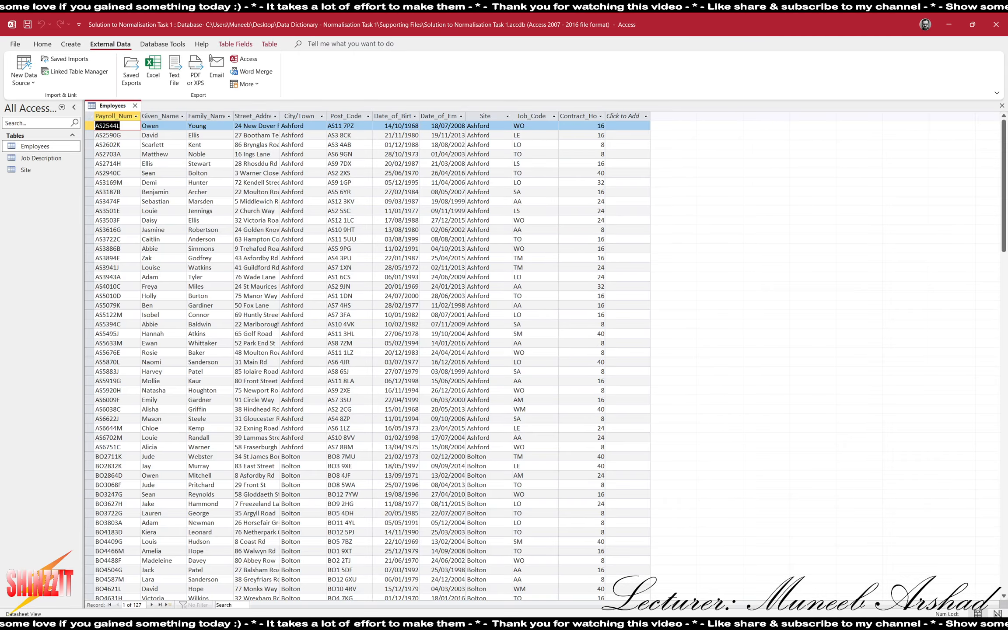
key(alt+Tab)
scroll(470, 396, up, 10)
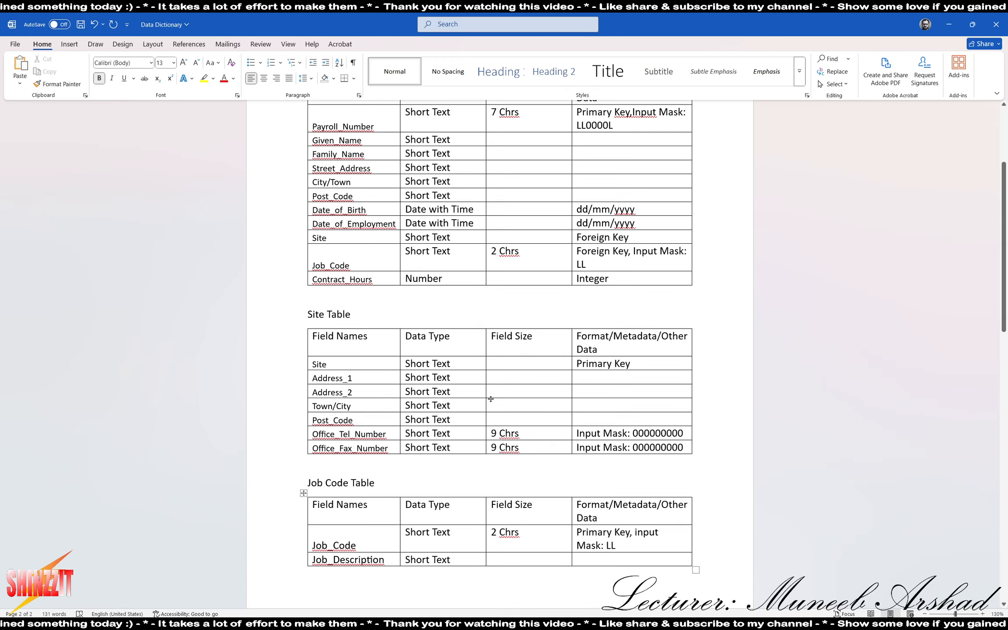
scroll(490, 399, up, 2)
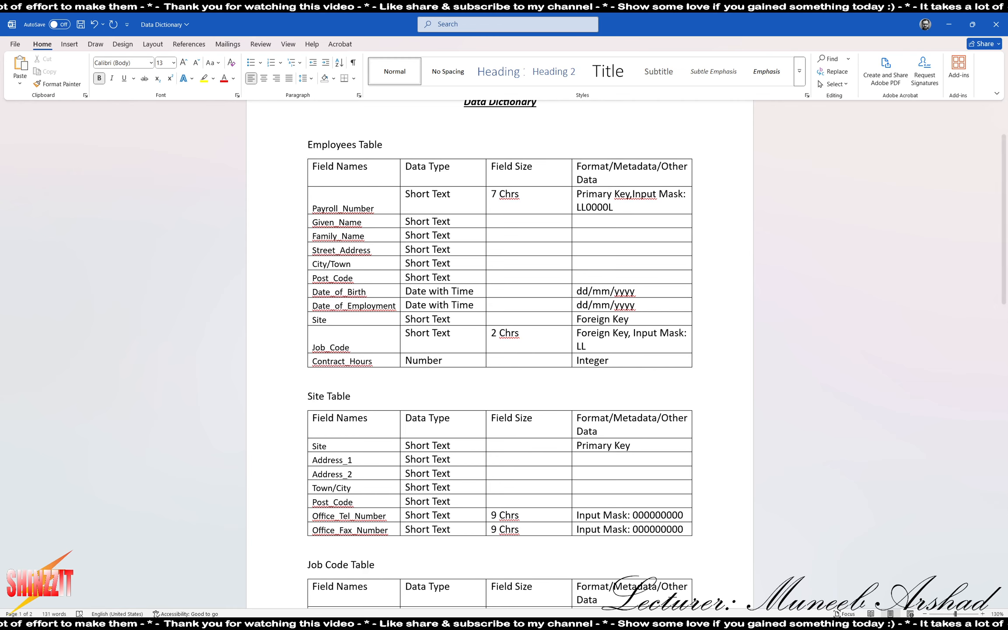
key(alt+Tab)
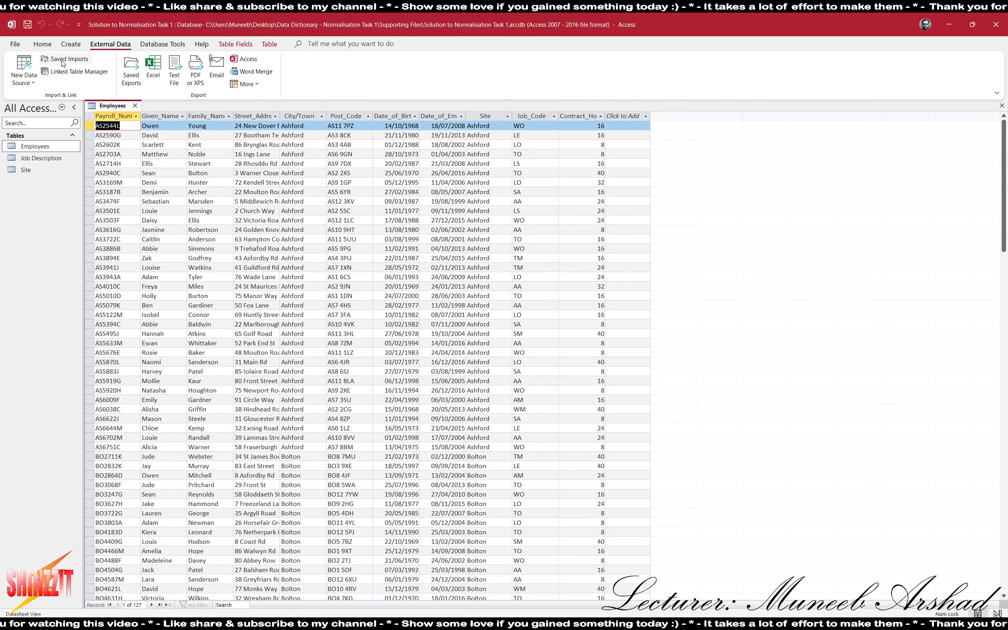
click(42, 45)
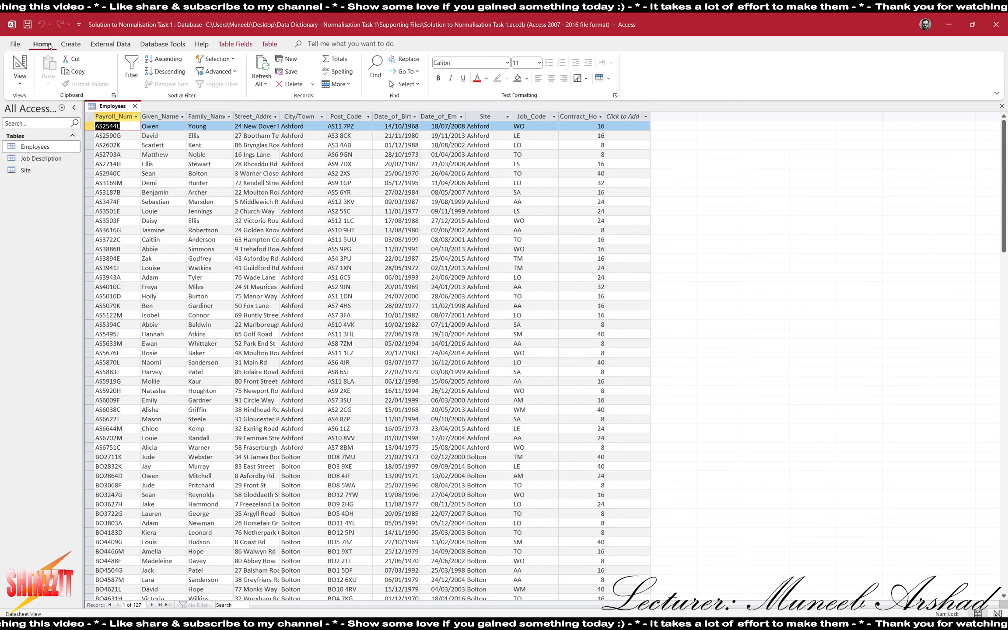
click(20, 66)
click(174, 253)
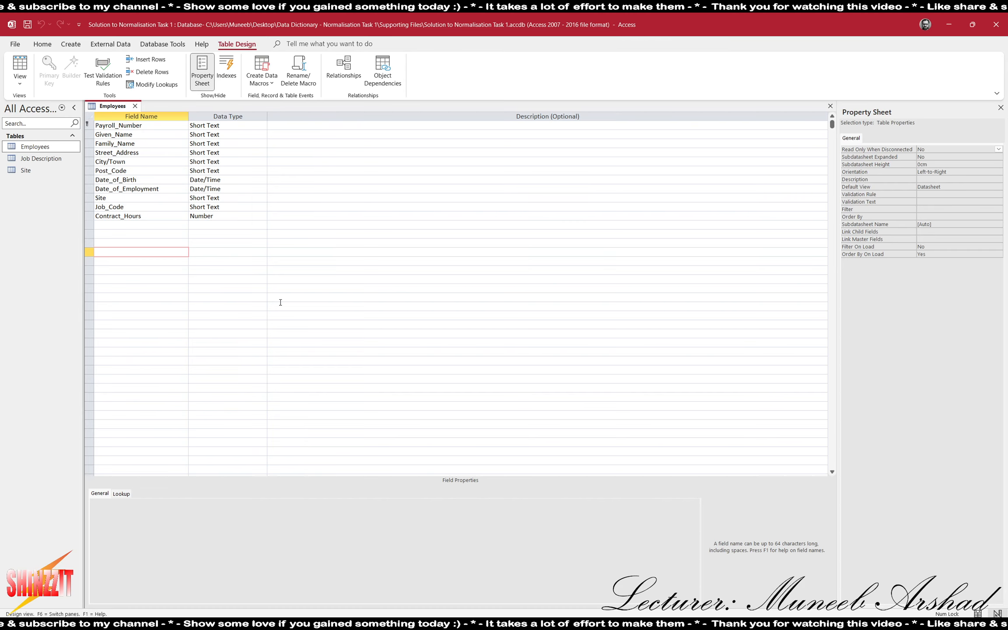
- Copy the Payroll_Number mask from the data dictionary and set the field's input mask to LL0000L in the Employees table
key(alt+Tab)
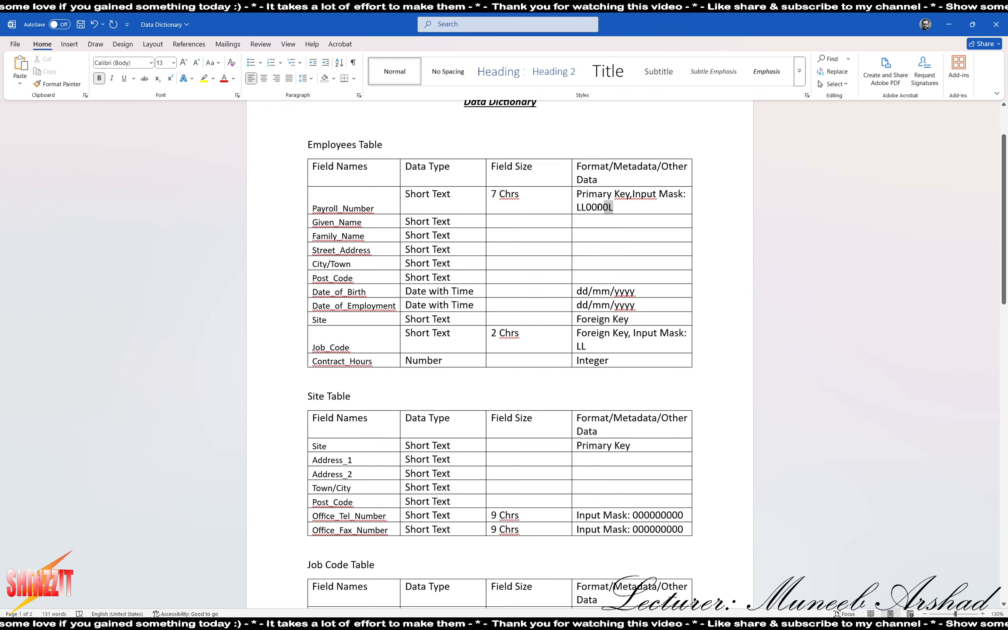
double_click(578, 206)
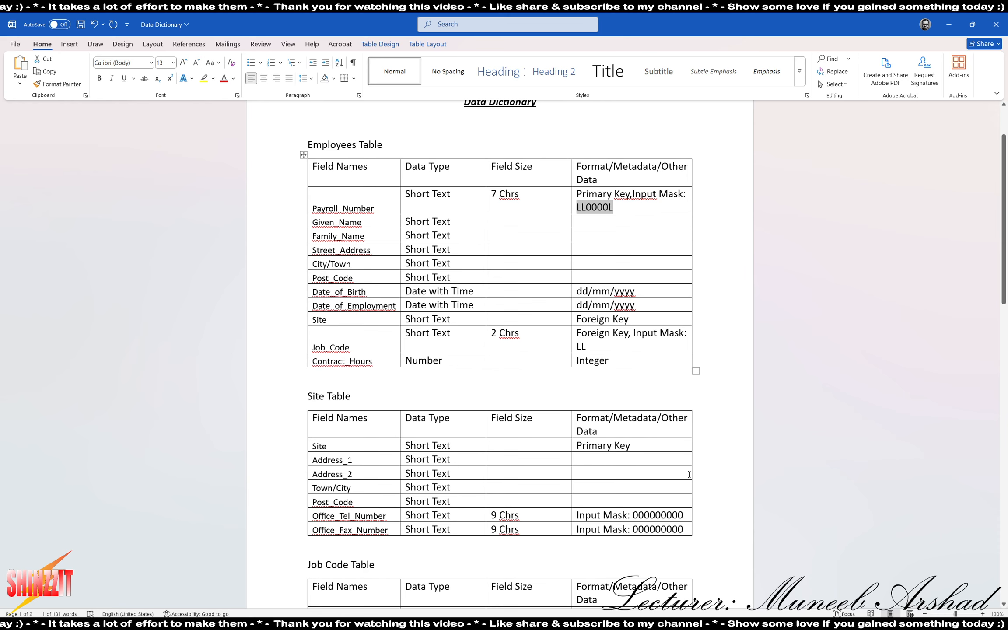
key(alt+Tab)
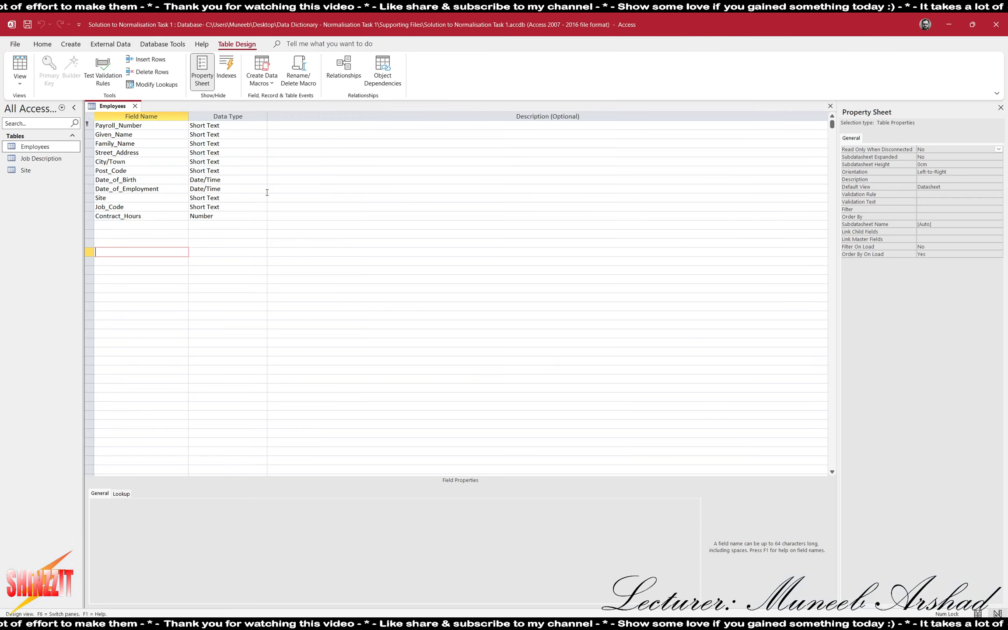
click(176, 126)
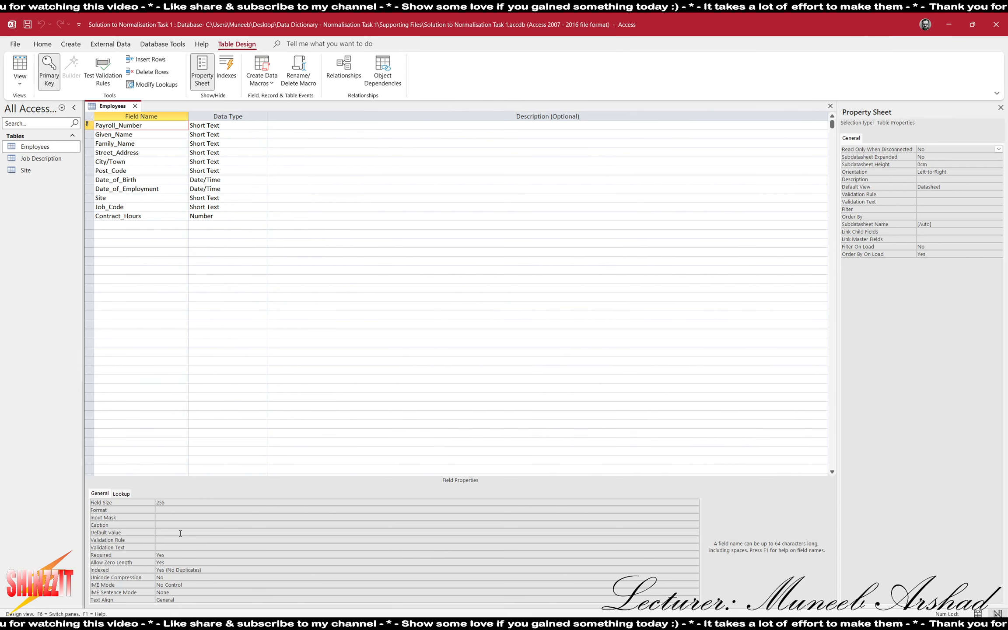
click(187, 518)
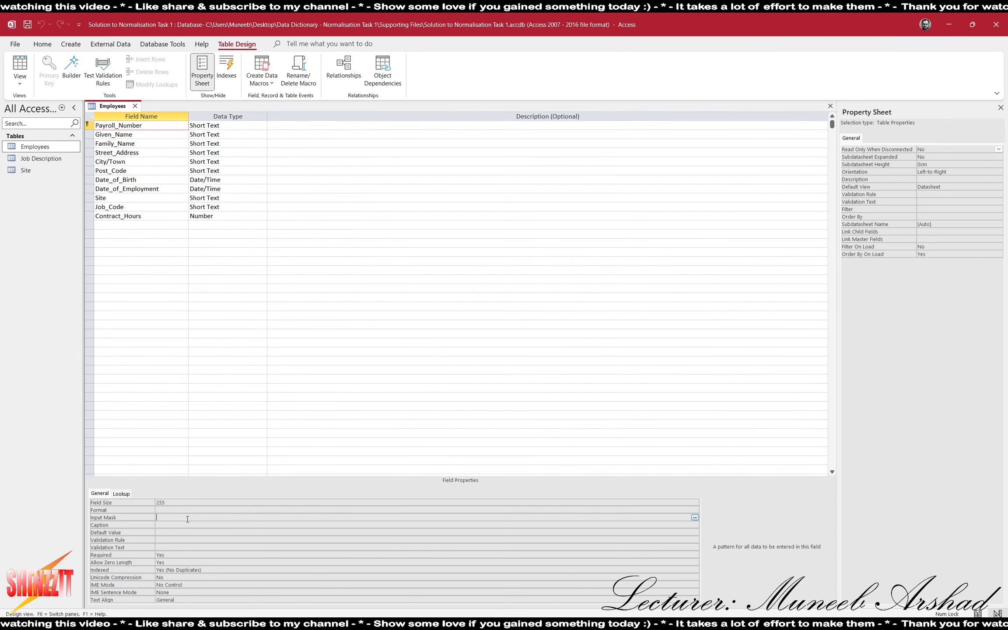
click(211, 533)
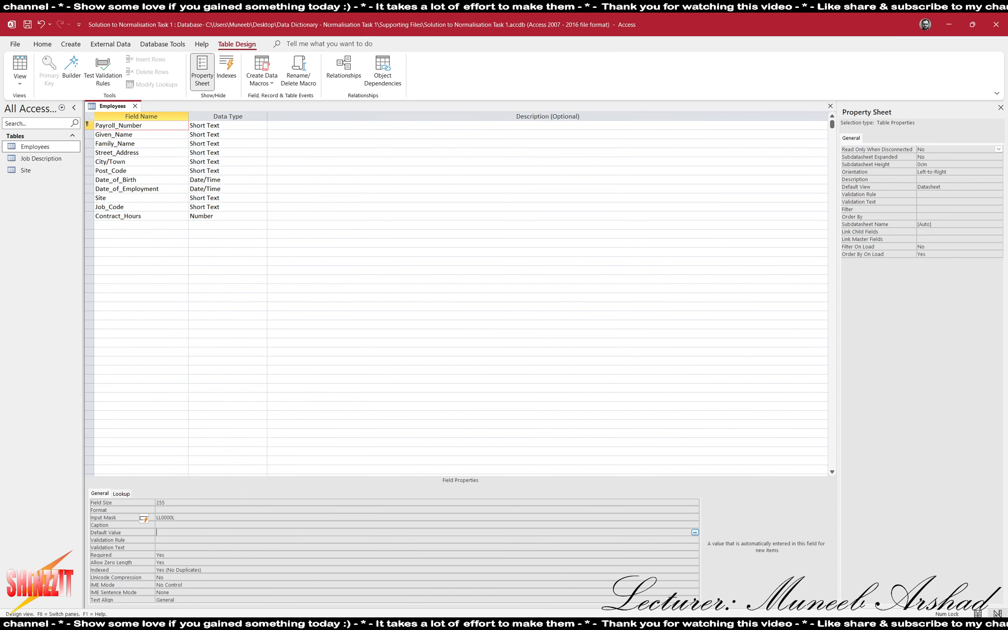
- Copy dd/mm/yyyy from the data dictionary, set it as the Date_of_Birth format, and show the Employees table in Datasheet View
click(719, 624)
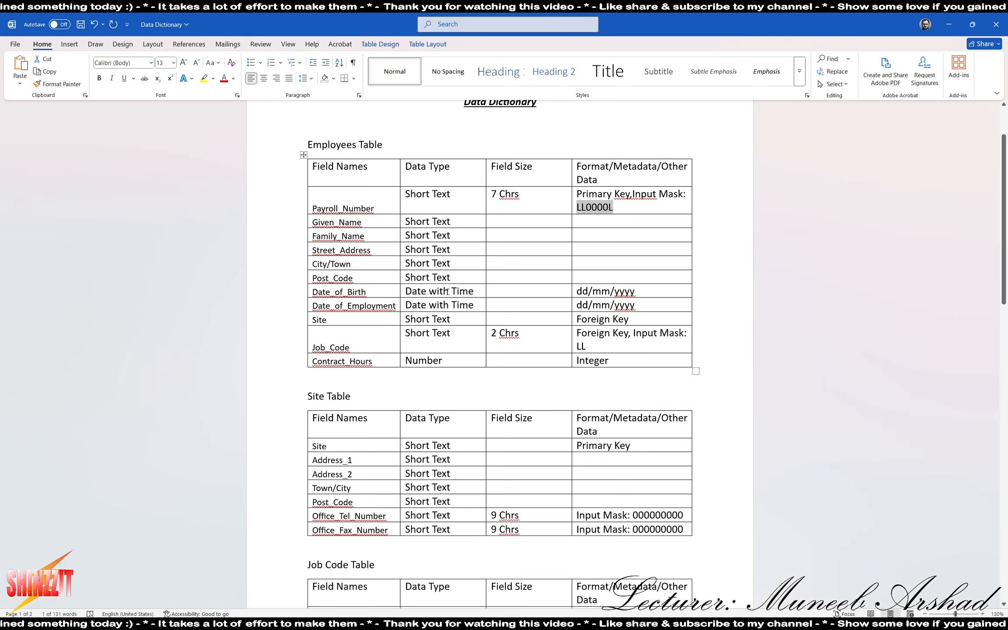
drag(649, 289, 603, 290)
click(625, 292)
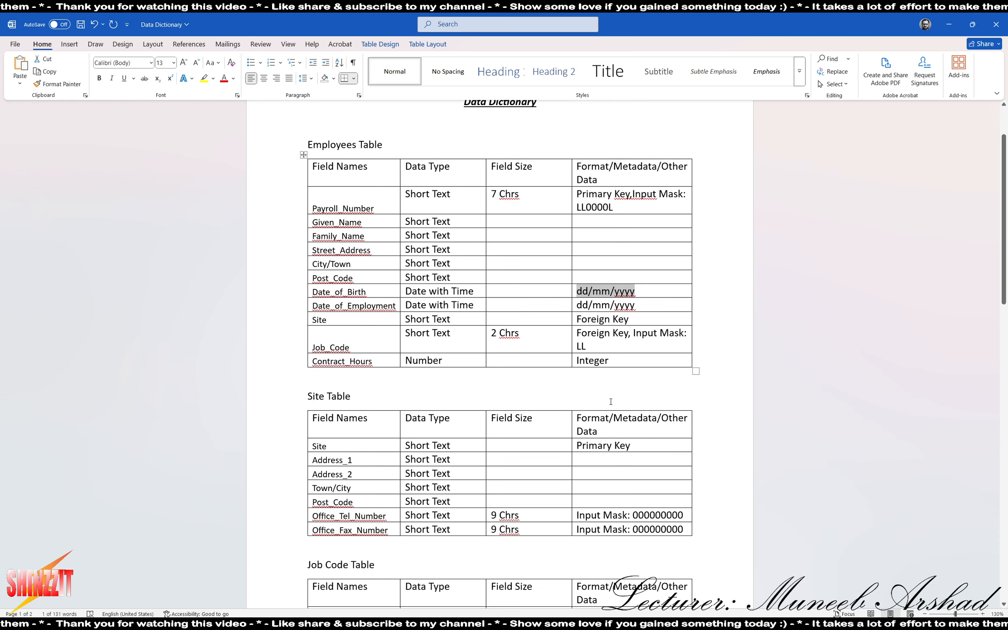
key(alt+Tab)
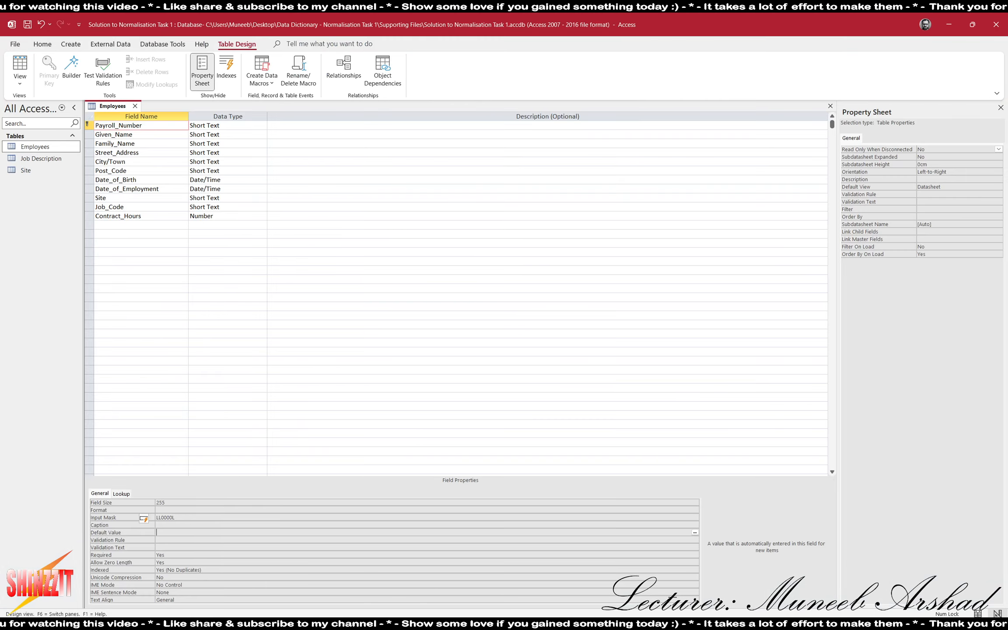
click(20, 64)
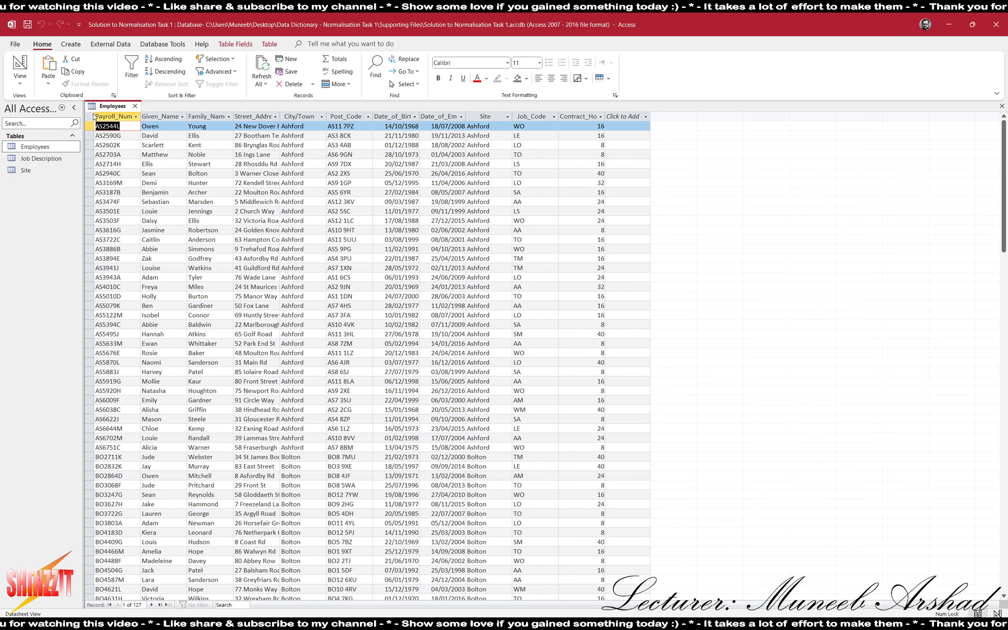
- Fit all Employees columns to their contents and check the Date_of_Birth and Date_of_Employment columns
click(89, 117)
double_click(140, 116)
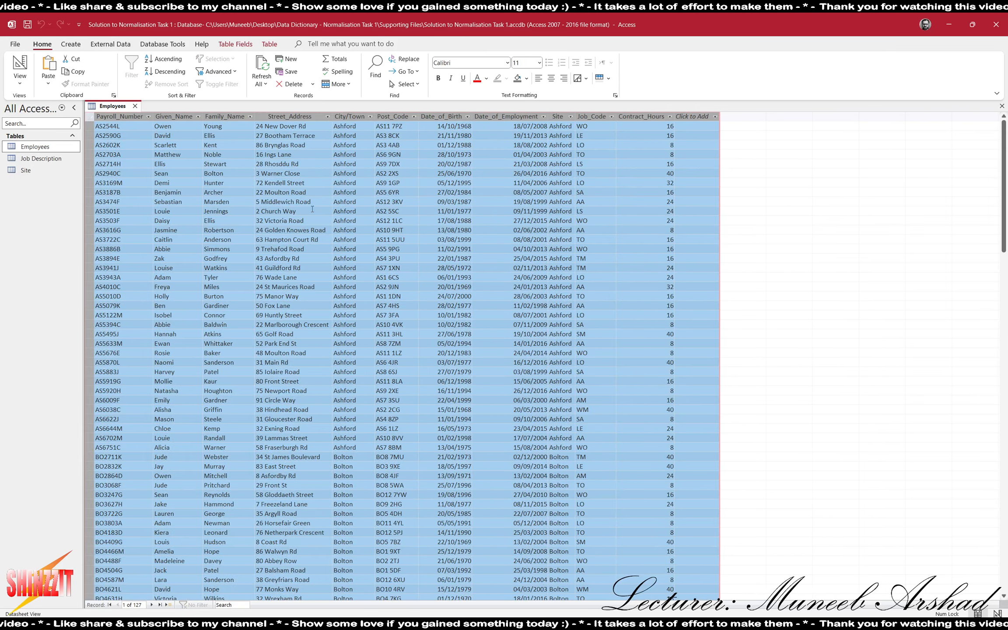
drag(445, 220, 445, 230)
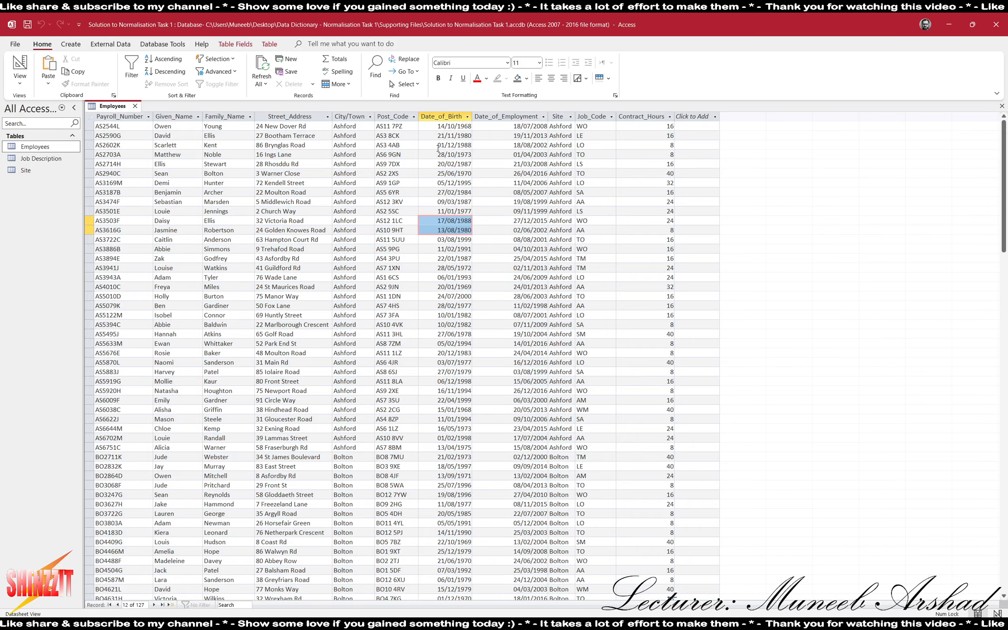
click(440, 117)
click(526, 118)
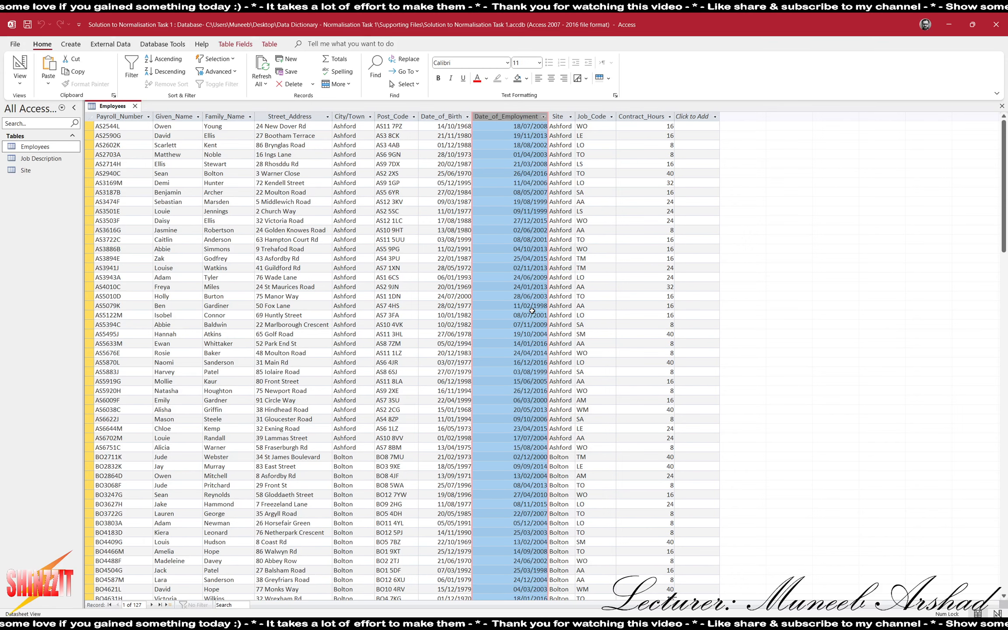
click(117, 133)
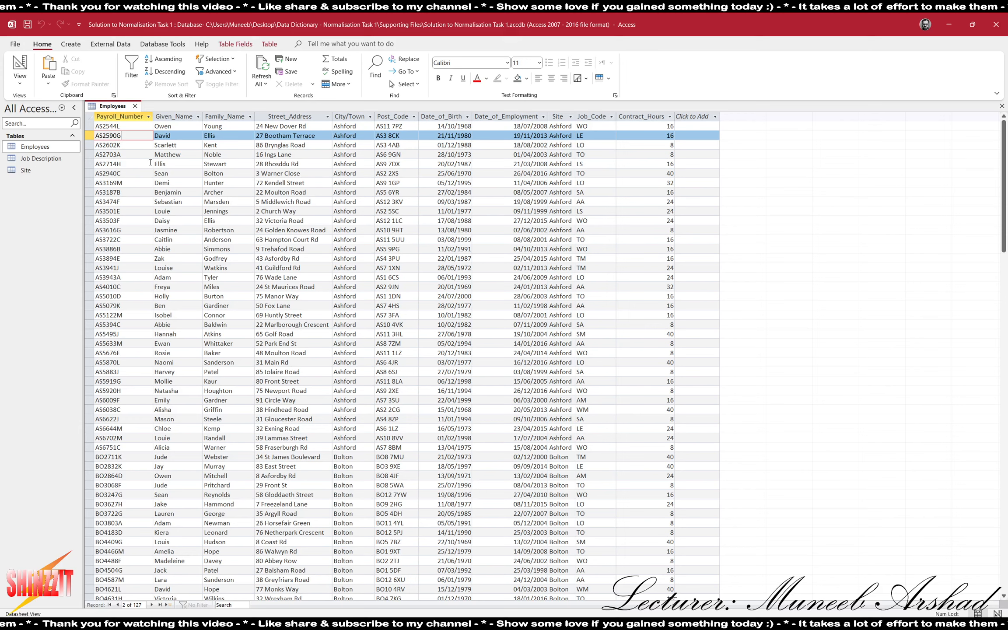
- Return the Employees table to Design View, check the data dictionary, and set the Job_Code input mask to LL
click(20, 64)
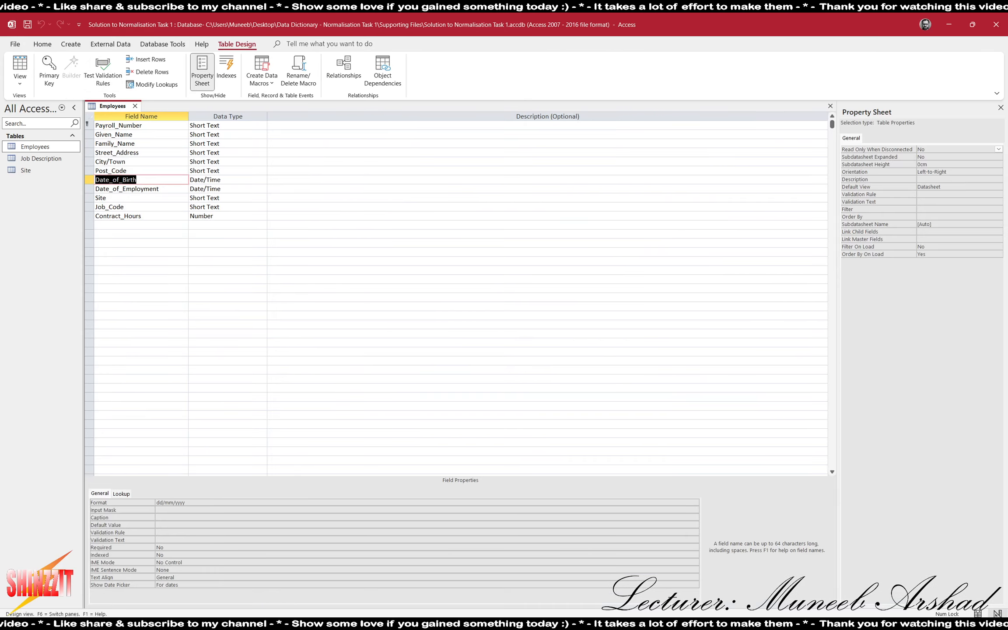
click(710, 623)
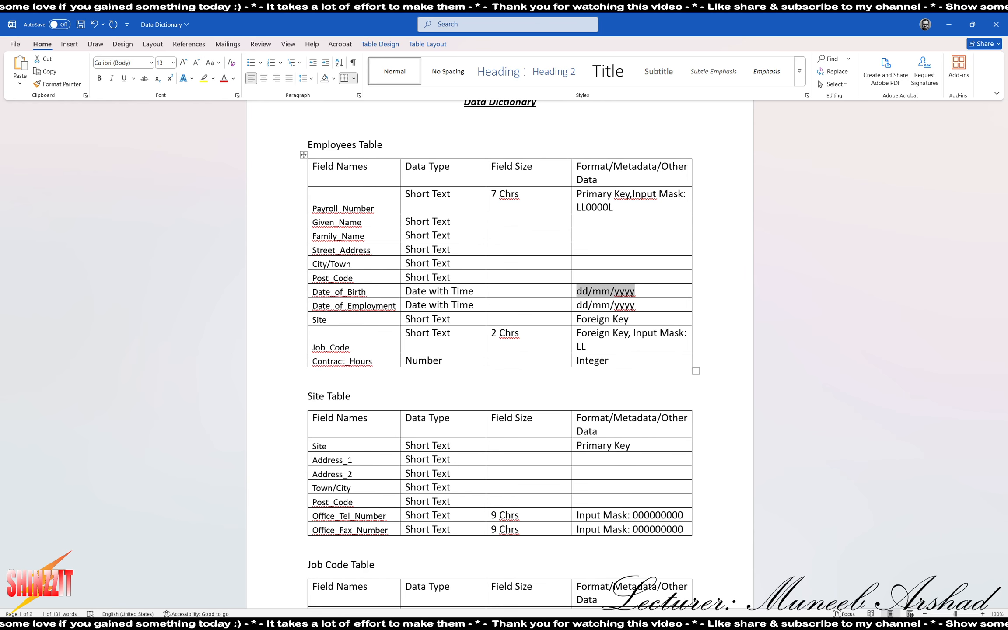
click(700, 623)
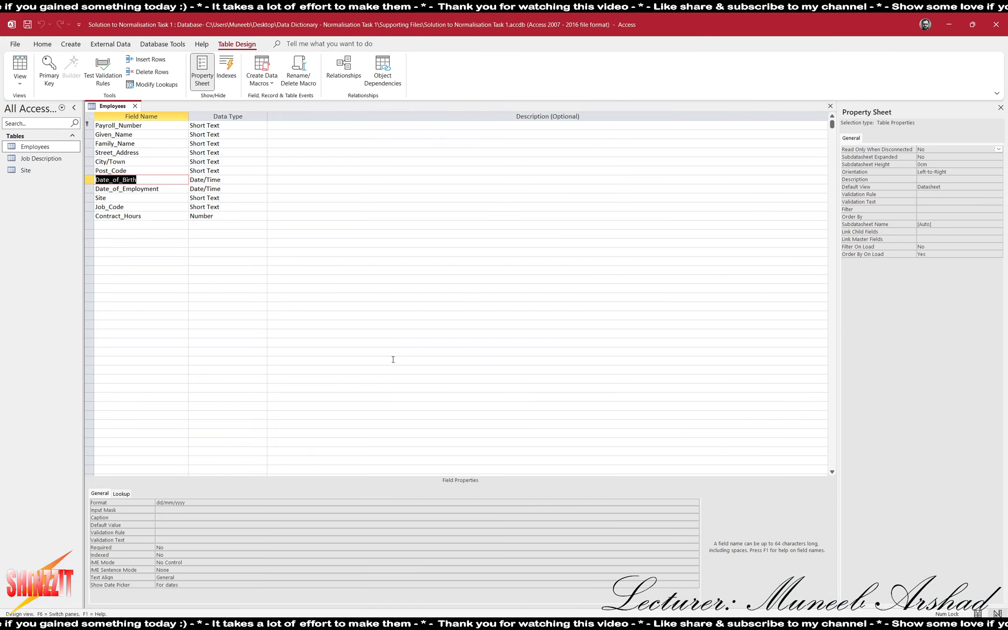
click(118, 208)
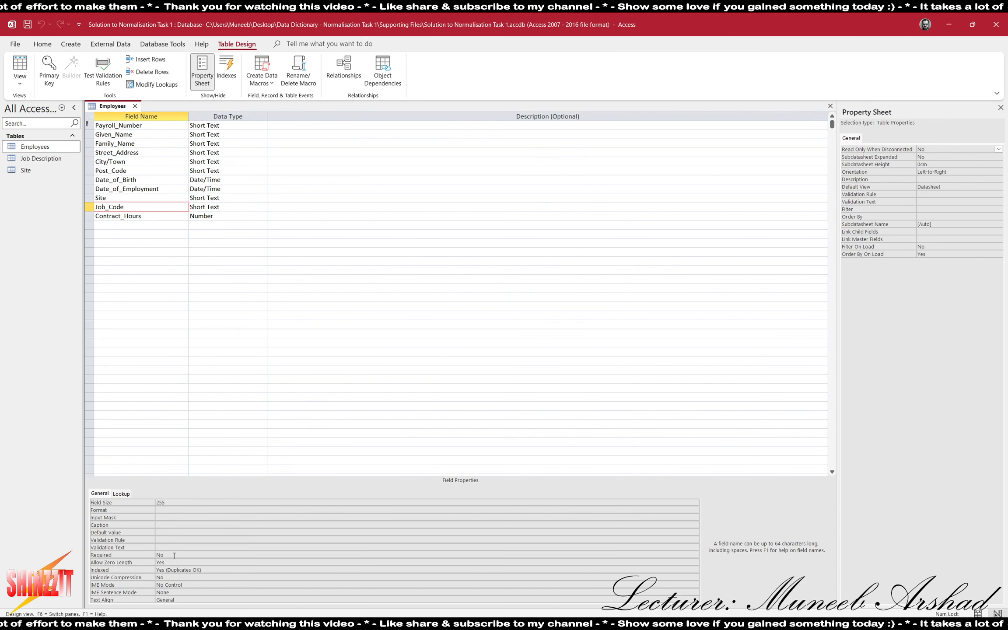
click(178, 517)
text(LL)
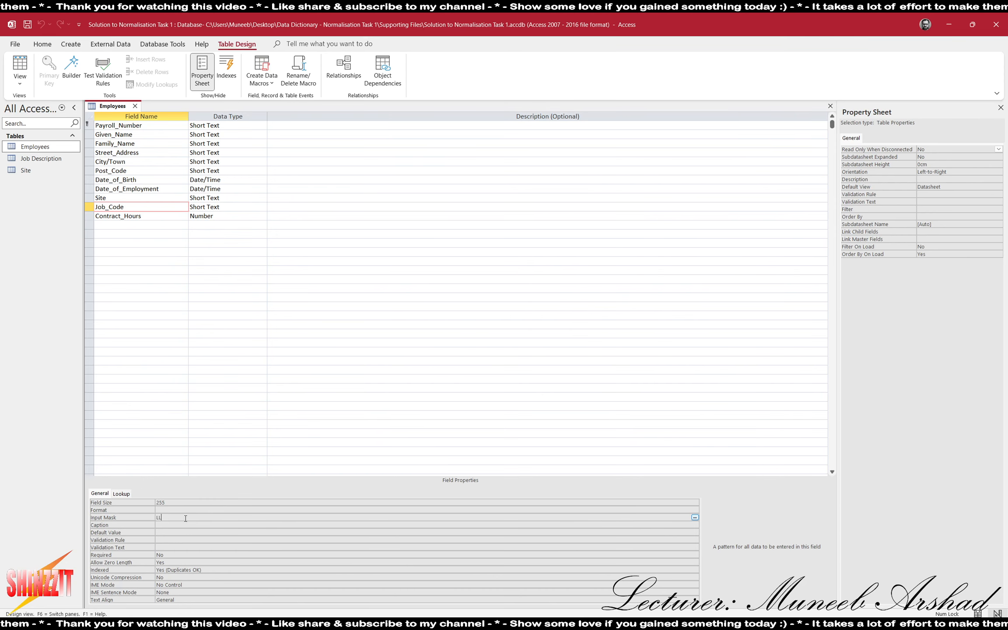
click(142, 360)
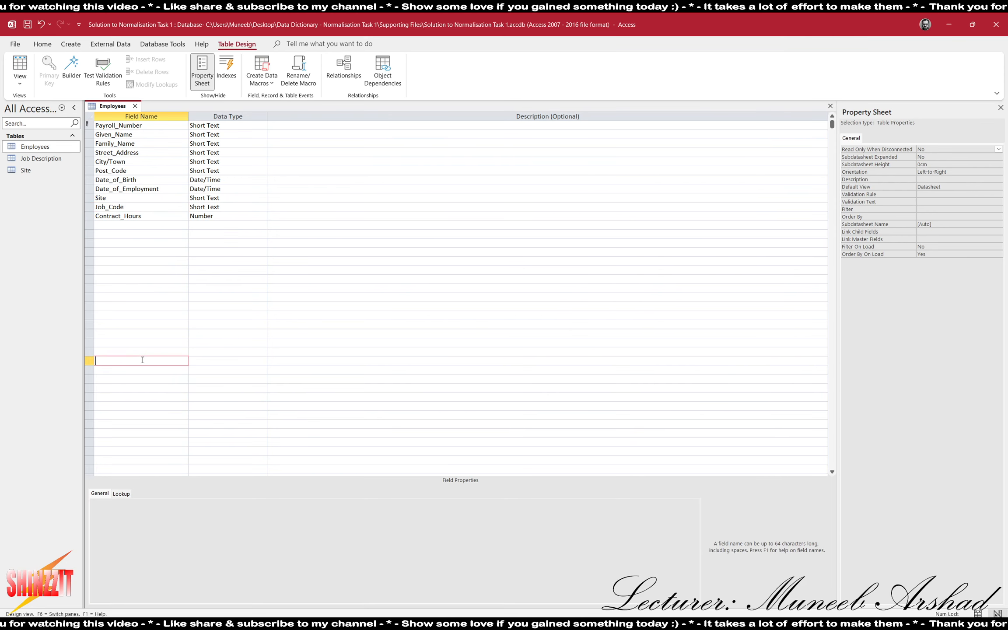
click(150, 207)
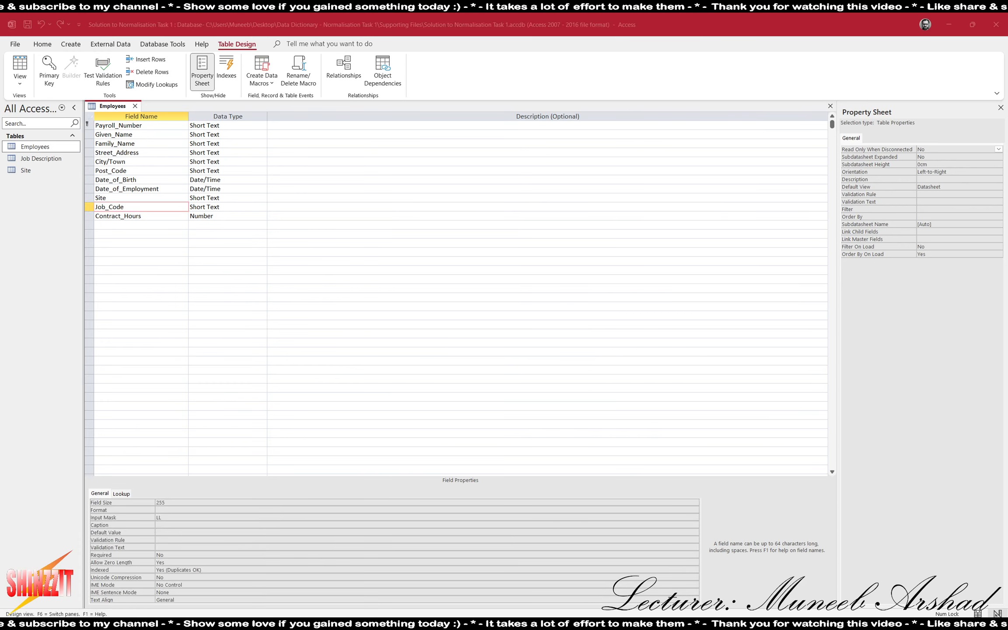
- Check Contract_Hours against the data dictionary, save the Employees table changes, and return to a blank row in Design View
click(717, 623)
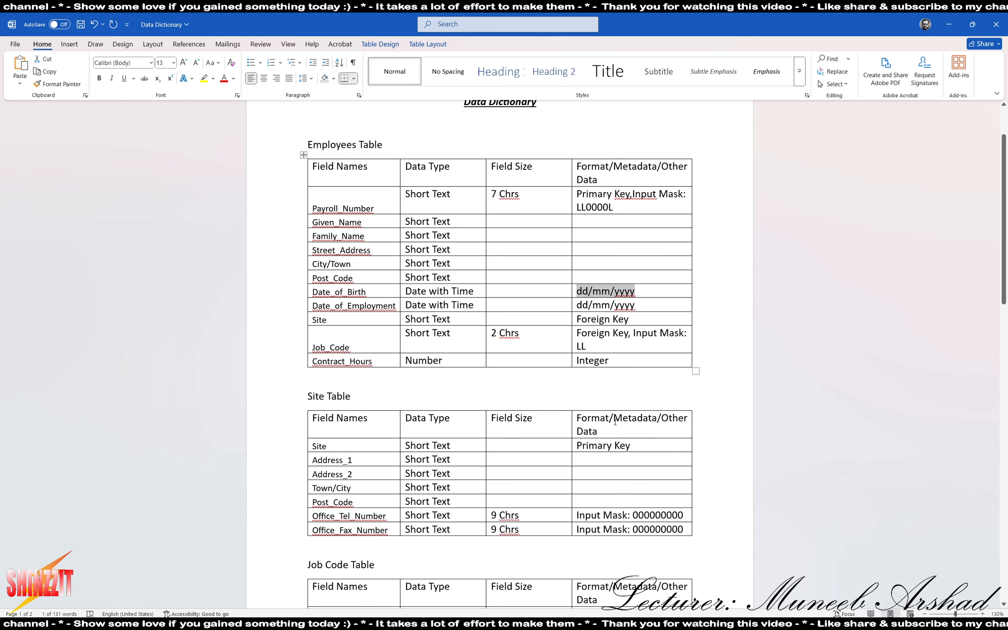
scroll(608, 431, down, 3)
scroll(613, 446, up, 3)
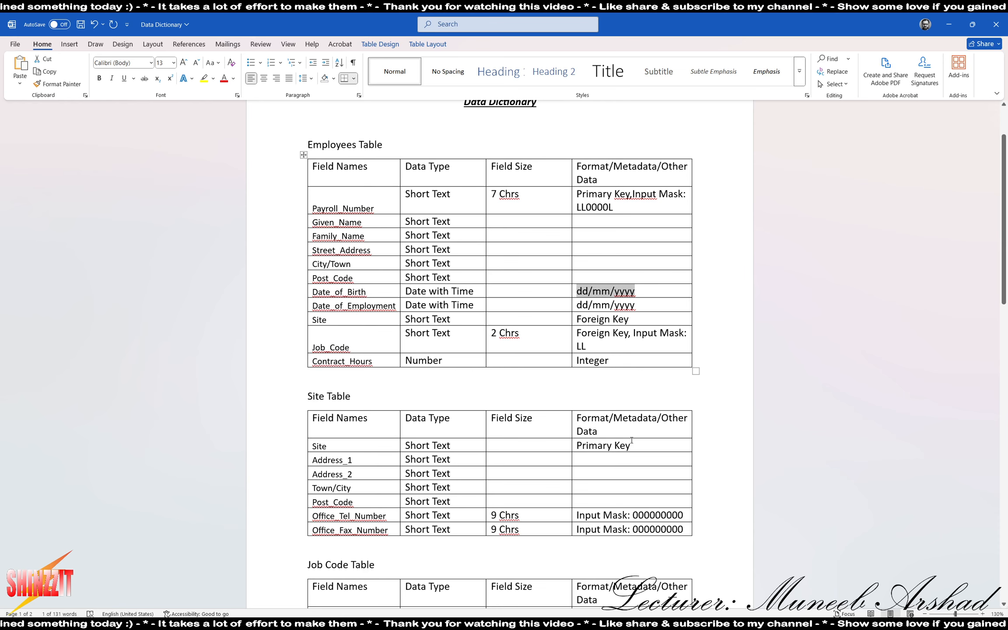
click(700, 624)
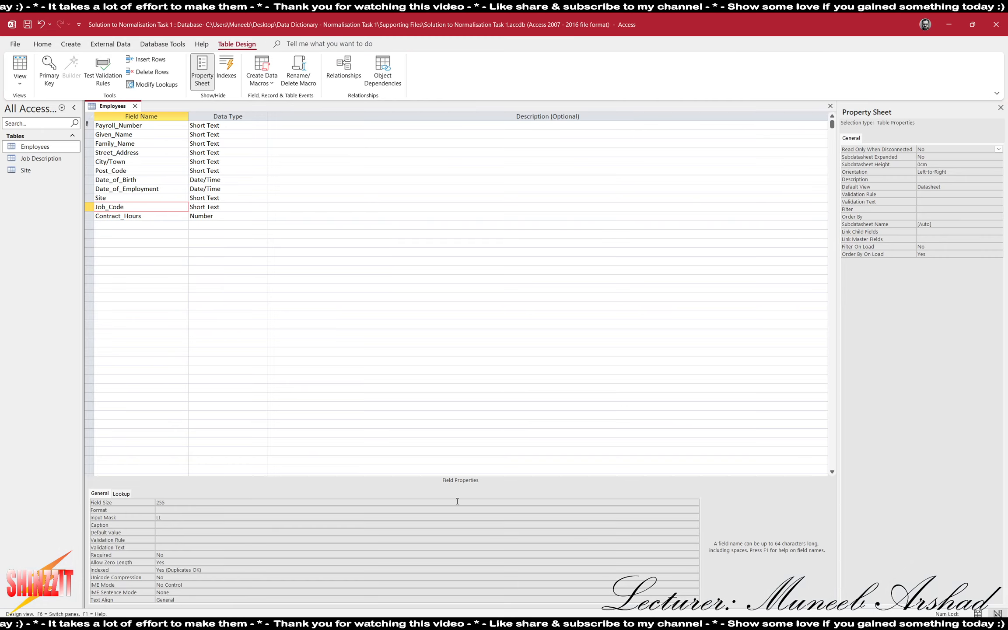
click(151, 214)
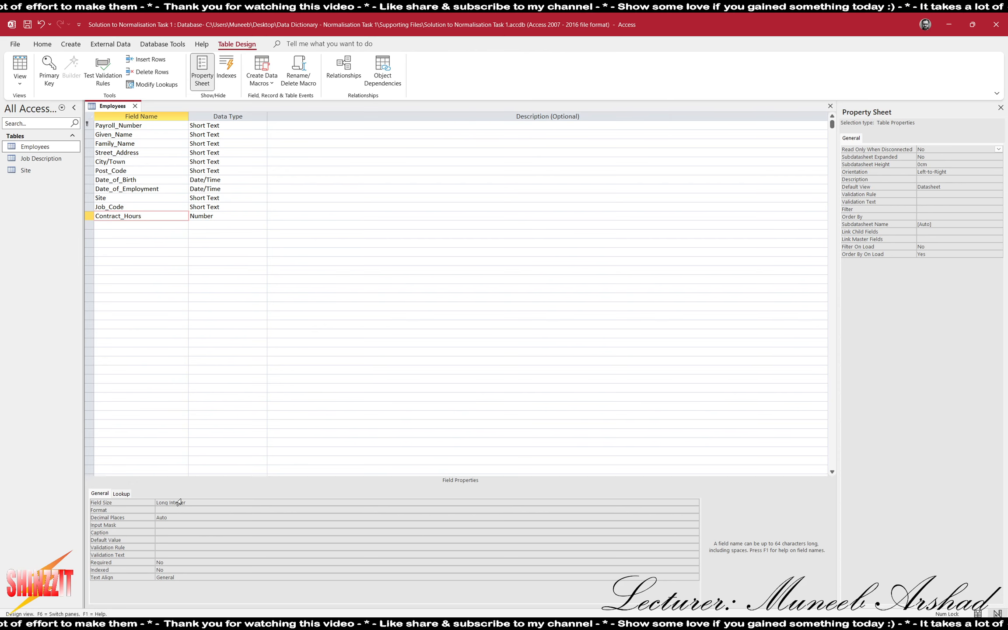
click(19, 64)
click(532, 345)
click(19, 63)
click(151, 306)
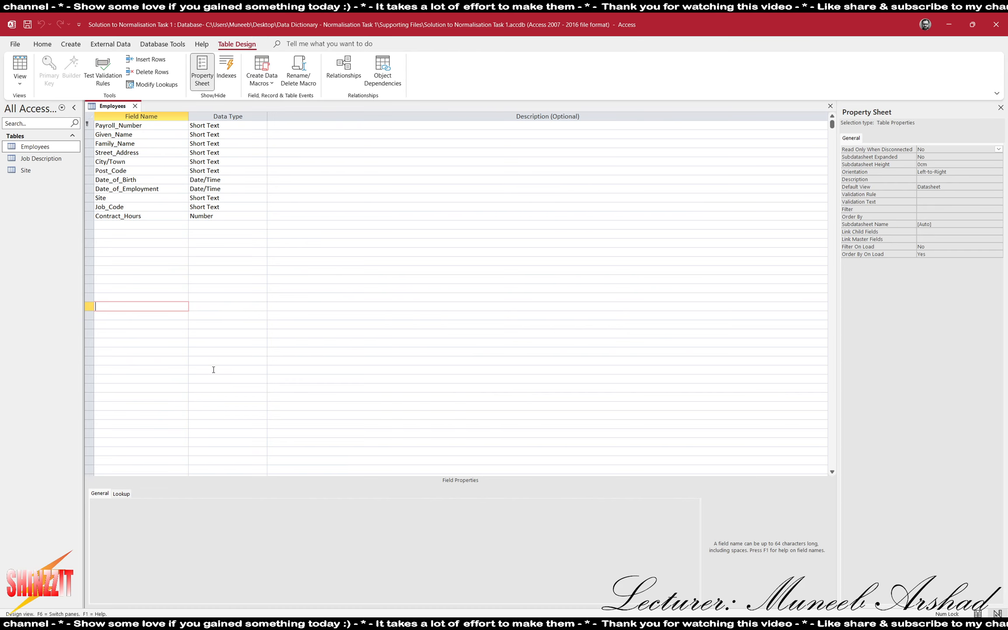
- Capture the Employees field names and data types as a screenshot and paste it onto page 2 of the Word data dictionary
key(super+shift+s)
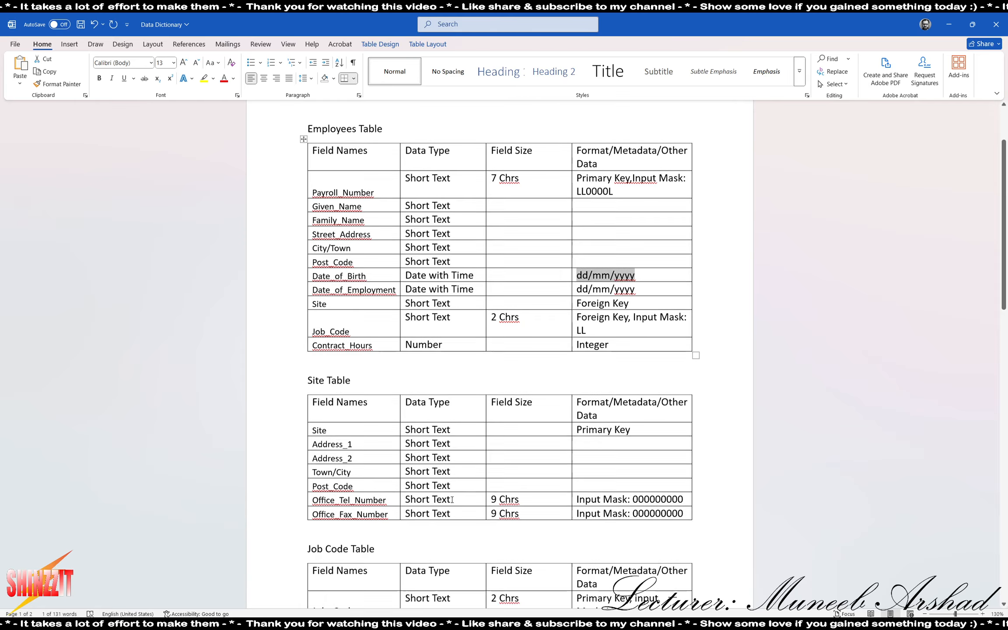
scroll(315, 224, down, 15)
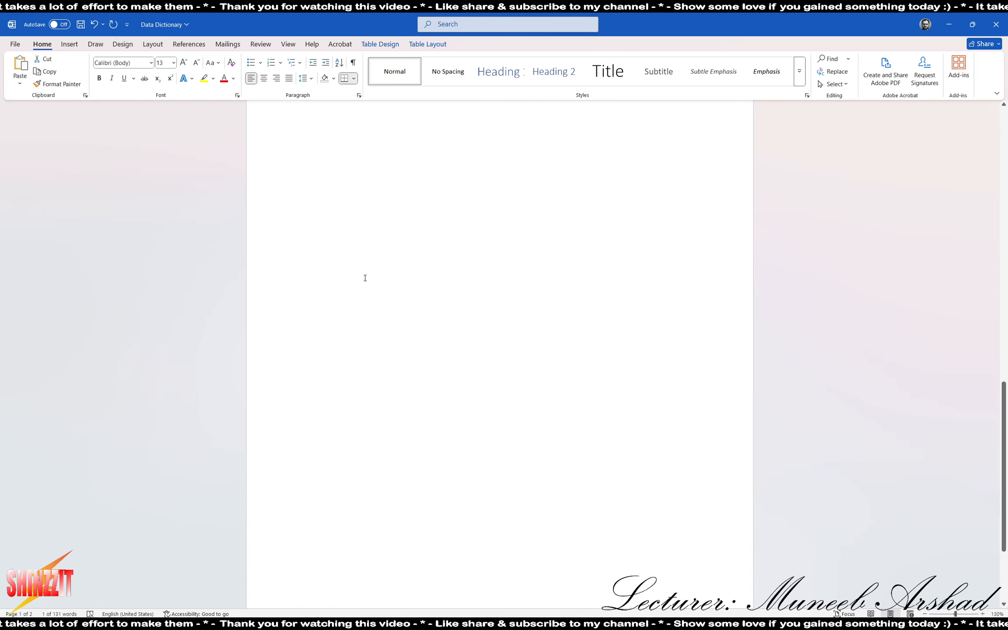
click(316, 224)
key(ctrl+v)
- Place the pasted Employees field list picture in front of text and shrink it proportionally
click(506, 318)
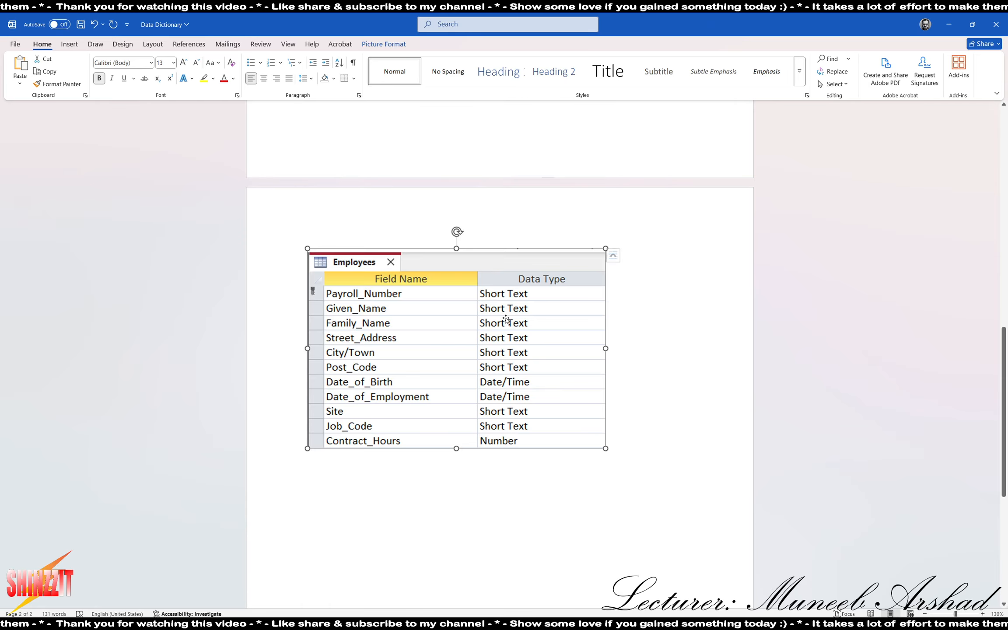
click(500, 255)
click(571, 348)
drag(606, 448, 466, 378)
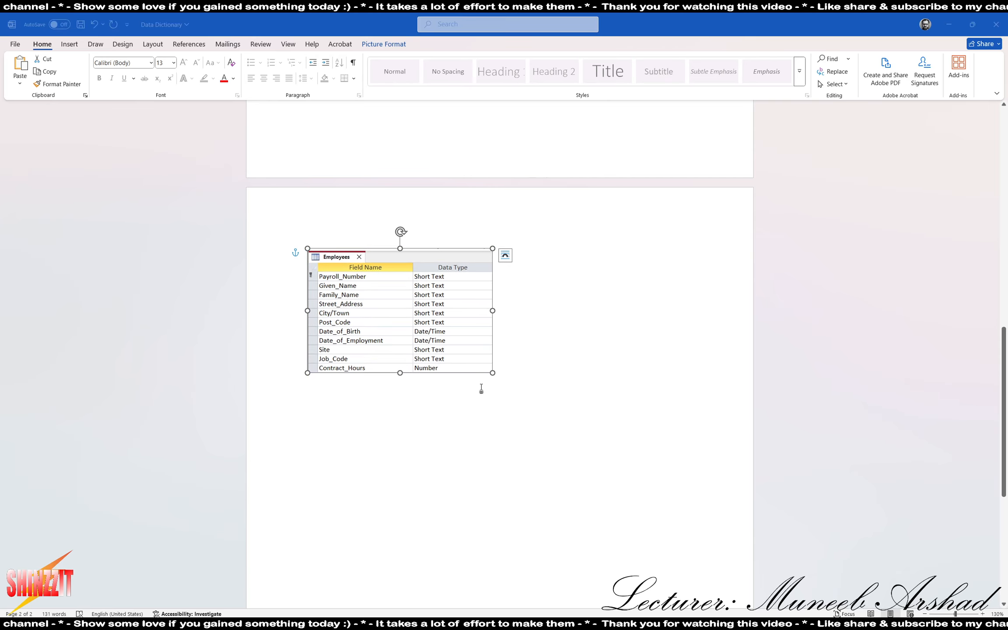
- Capture the Employees design in Access with Payroll_Number selected, including its input mask, and paste it below the first picture in Word
key(alt+Tab)
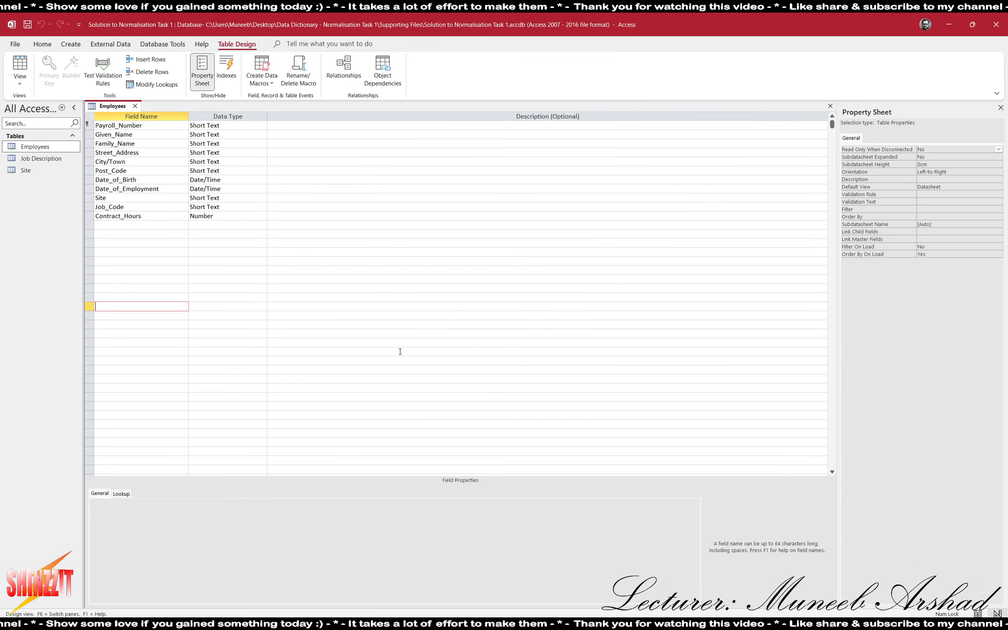
click(169, 126)
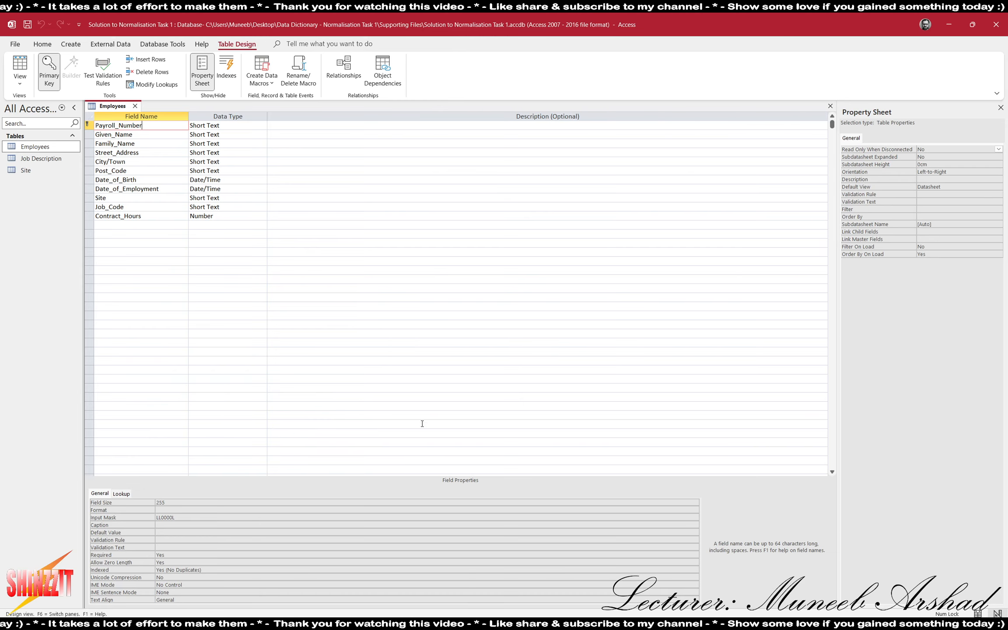
key(super+shift+s)
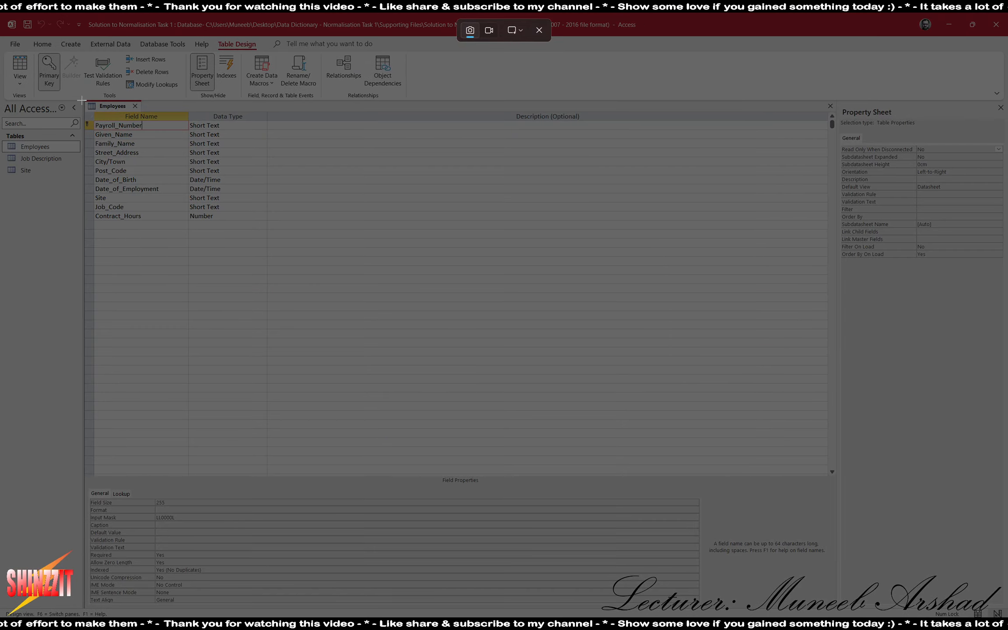
drag(84, 98, 269, 541)
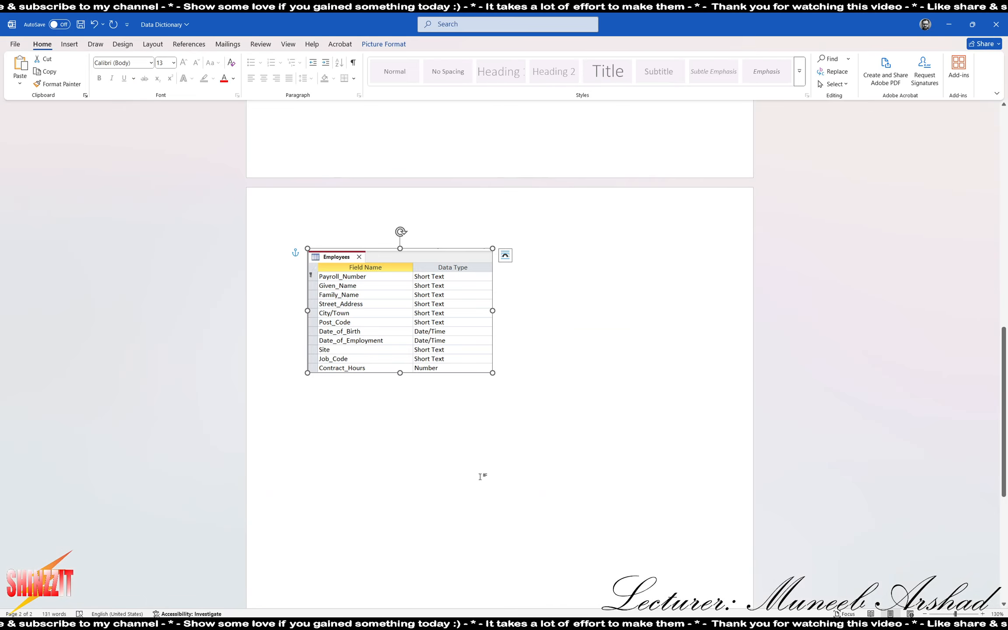
click(313, 384)
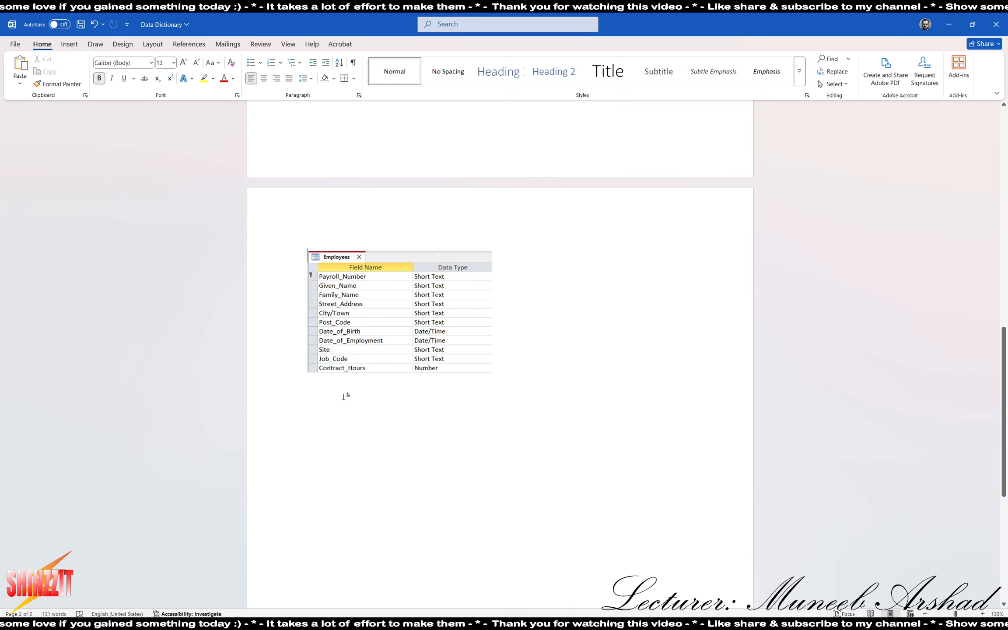
key(Return)
key(Return)
key(Return)
key(ctrl+v)
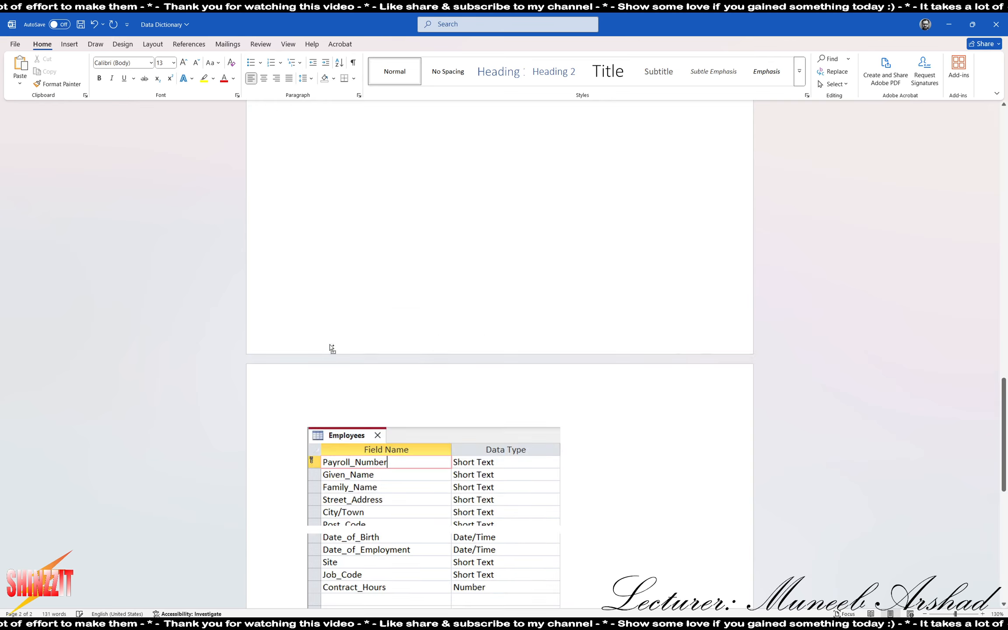
- Place the Payroll_Number screenshot in front of text, shrink it, and position it beside the first Employees picture
click(484, 421)
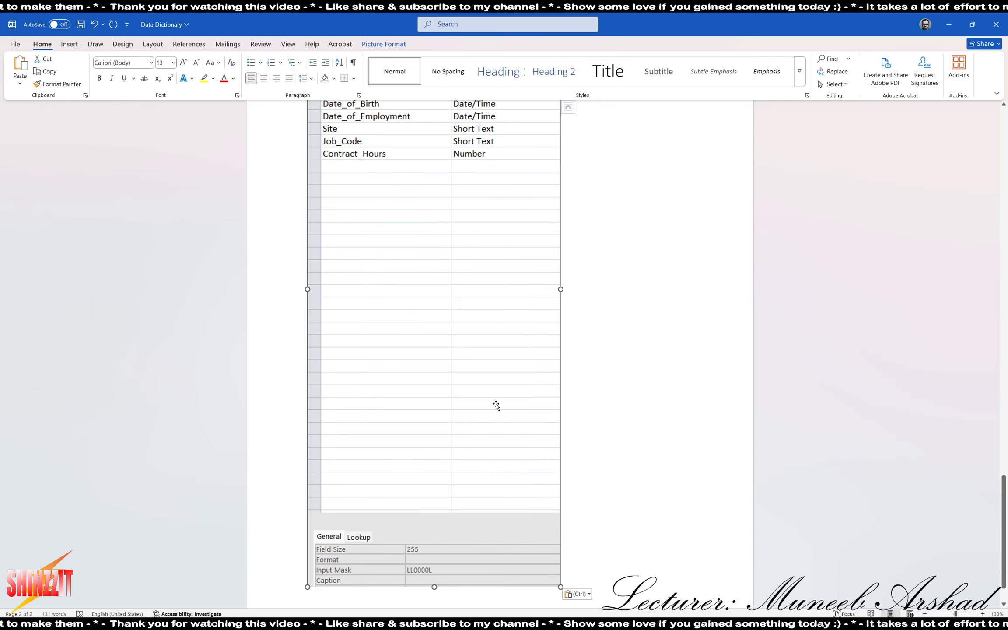
click(573, 107)
click(643, 194)
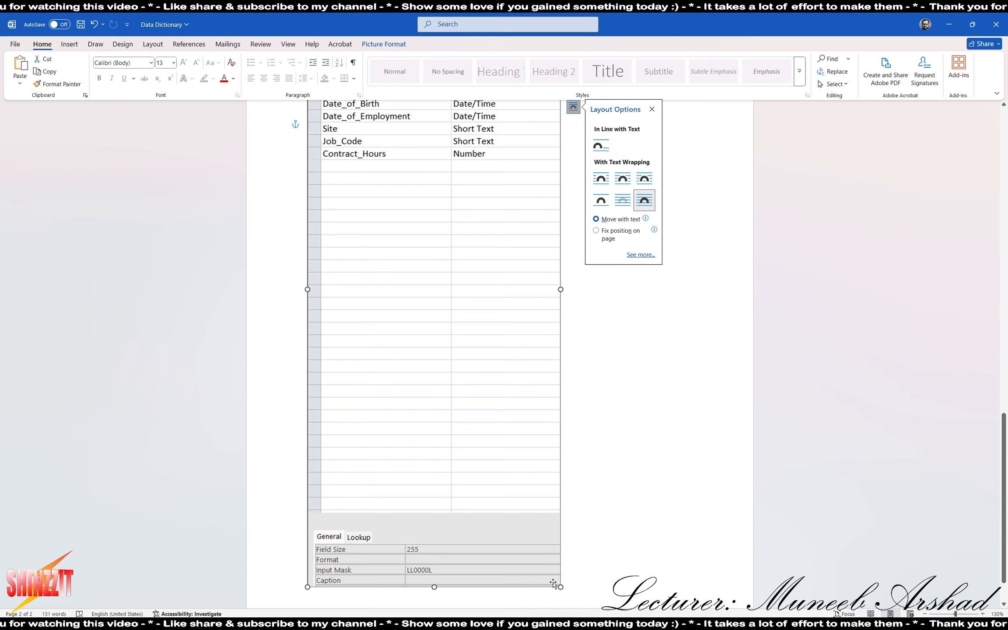
drag(561, 586, 413, 211)
scroll(497, 322, up, 2)
drag(375, 306, 630, 266)
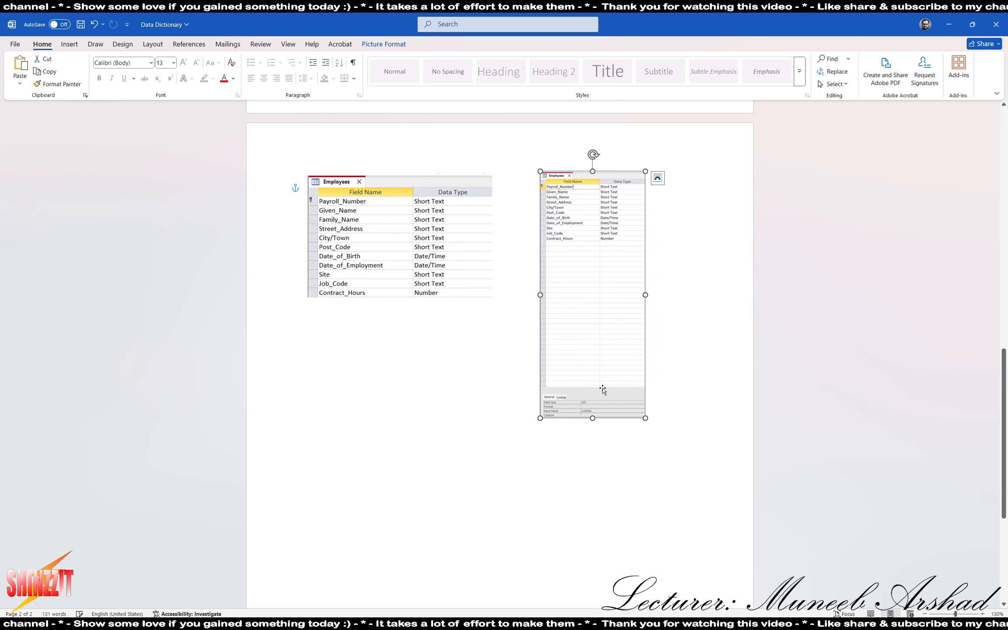
click(598, 452)
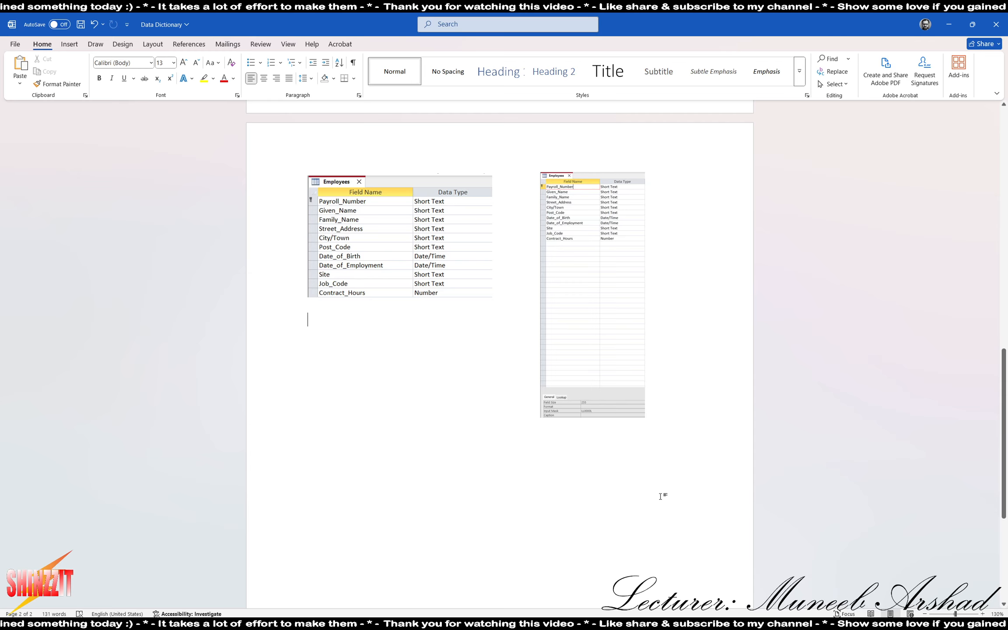
- Switch to Access, review the properties of Date_of_Birth, Date_of_Employment and Job_Code, and close the Employees table
key(alt+Tab)
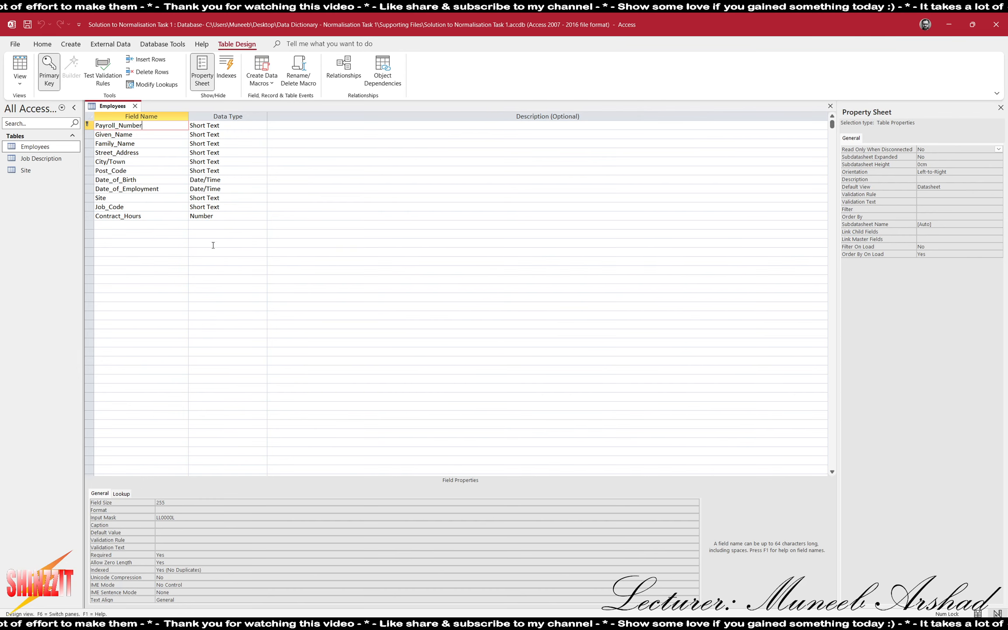
click(142, 183)
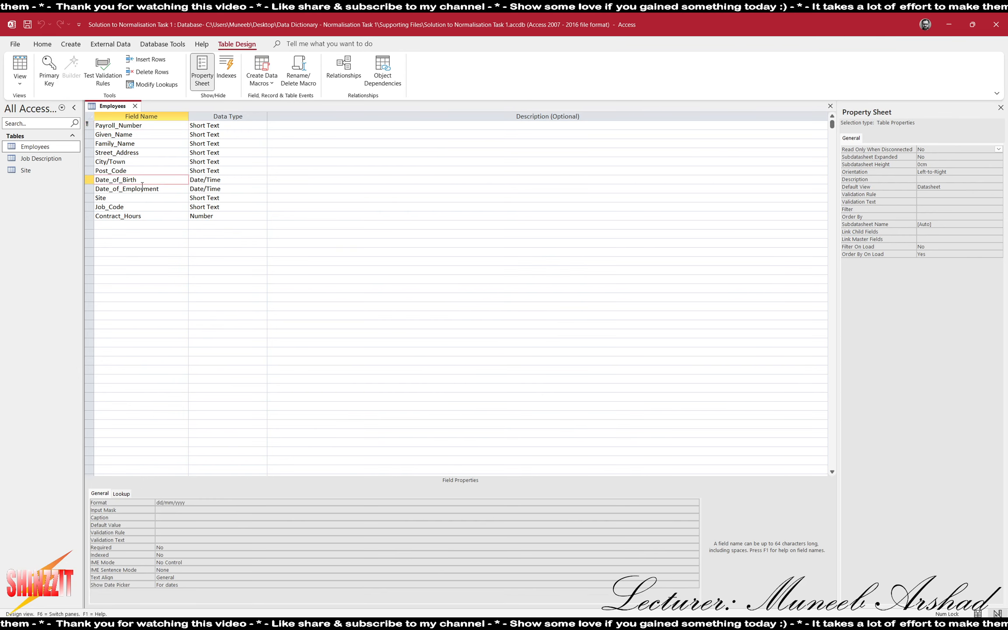
click(155, 188)
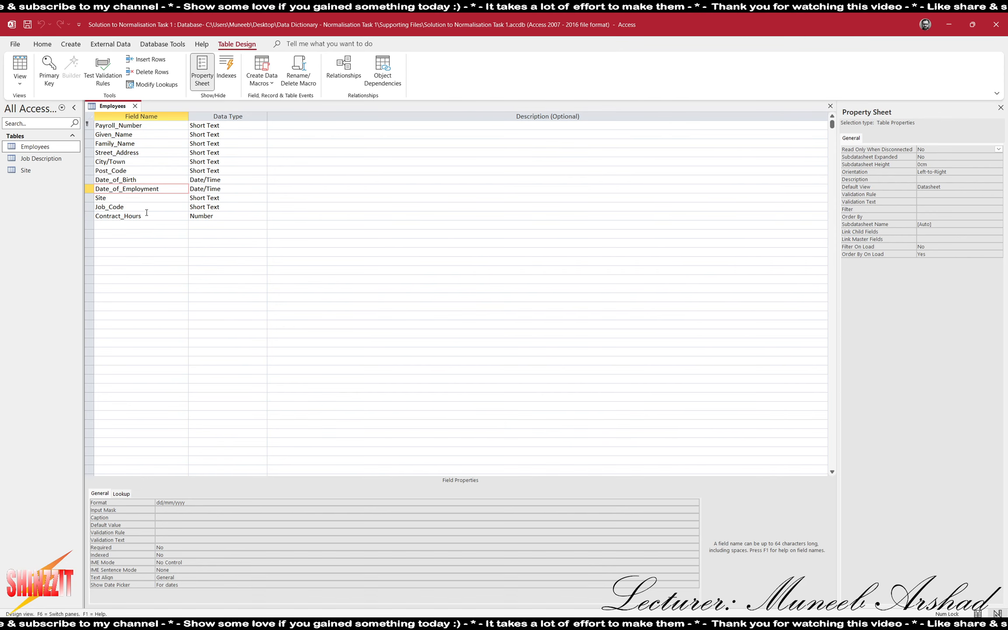
click(150, 209)
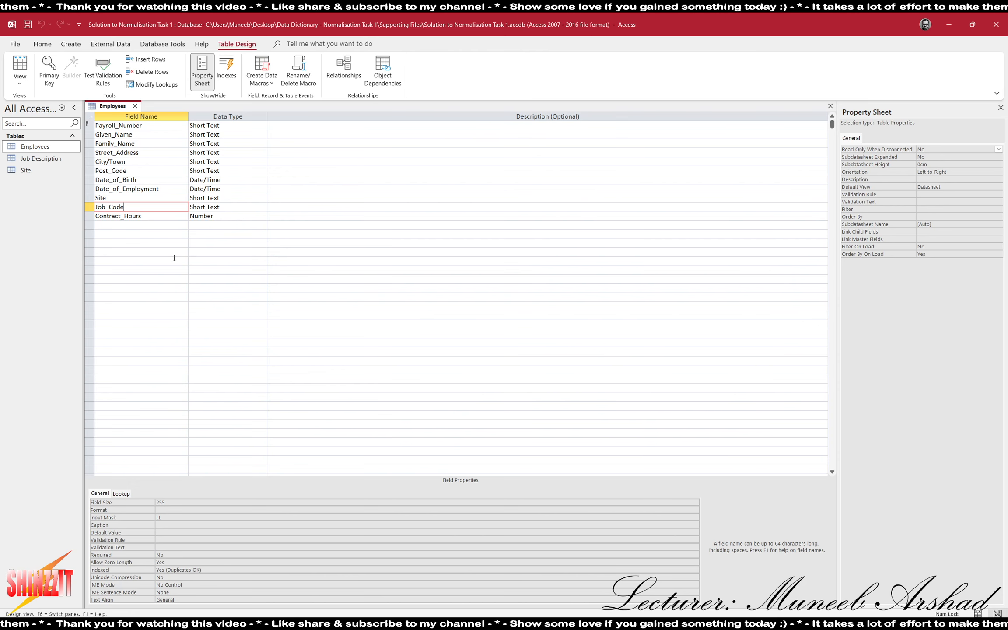
click(135, 106)
- Open the Job Description table in Design View and enter the Job_Code input mask
double_click(40, 158)
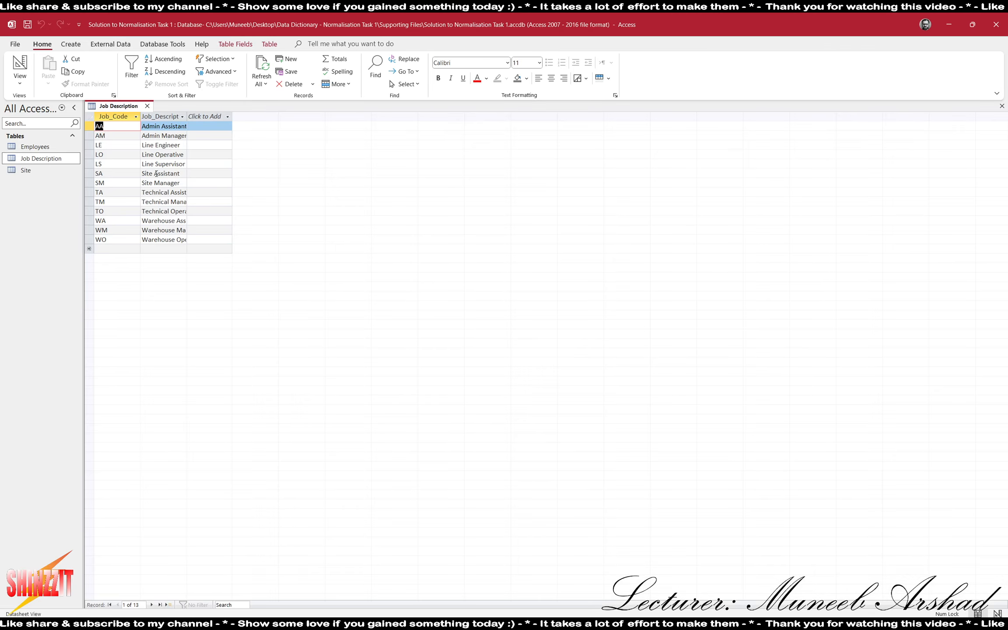
click(31, 64)
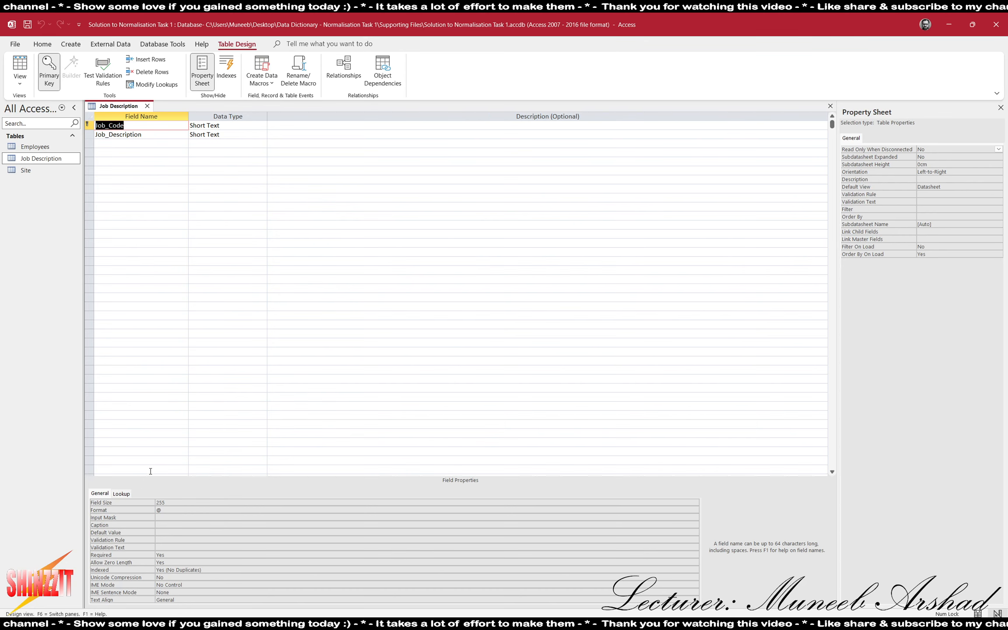
click(175, 518)
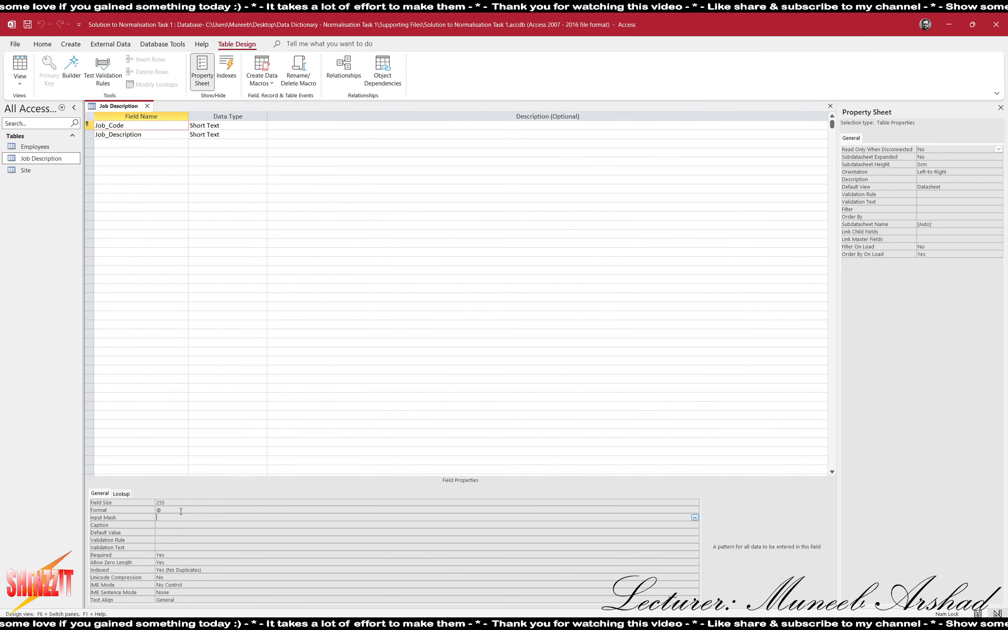
click(175, 164)
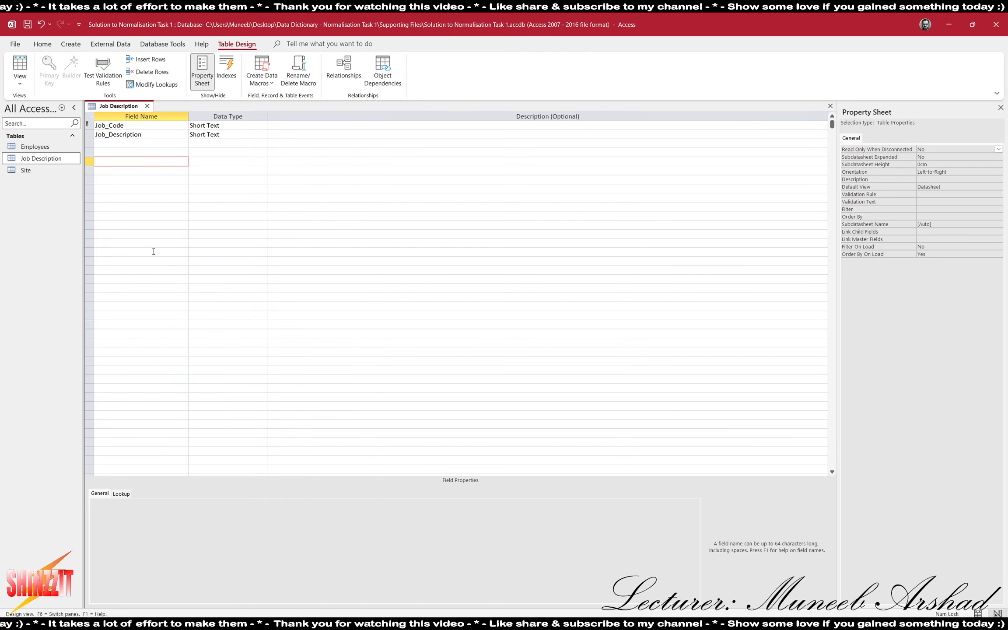
- Capture the Job Description table's field names and data types in Access and paste the screenshot below the Employees picture in Word
key(super+shift+s)
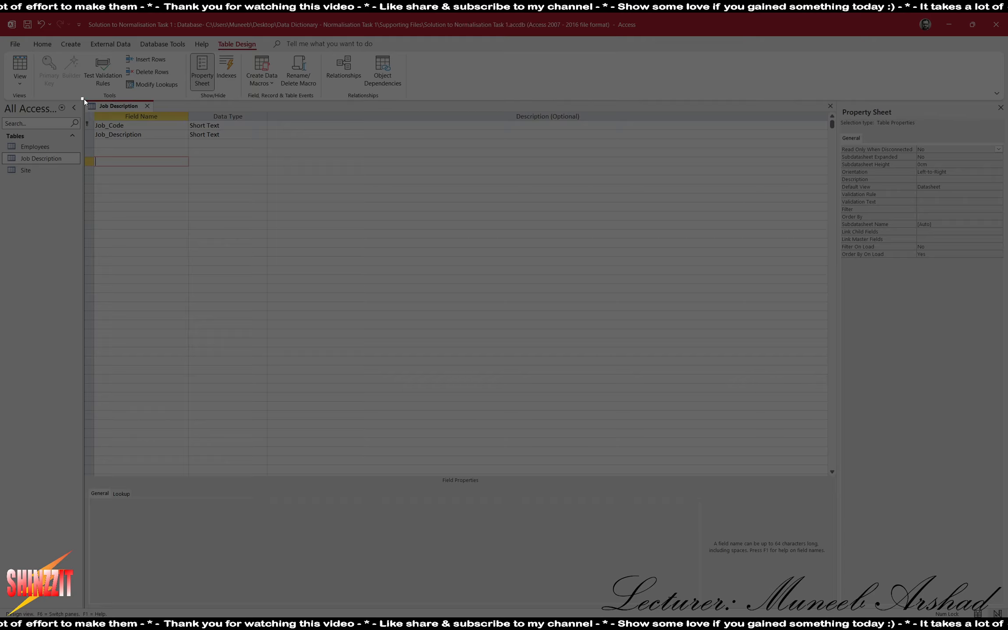
drag(81, 97, 270, 141)
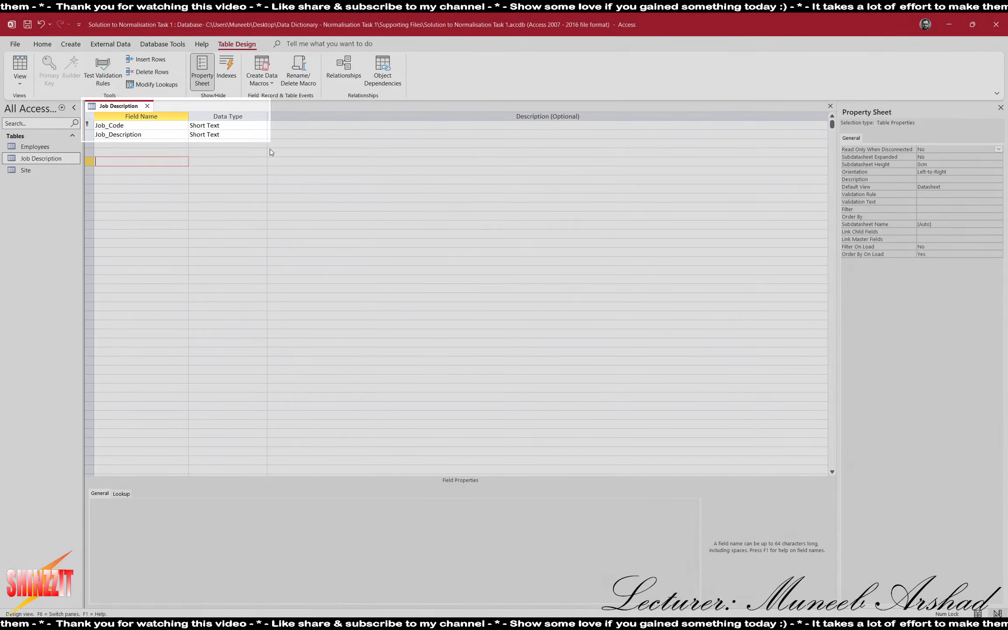
key(alt+Tab)
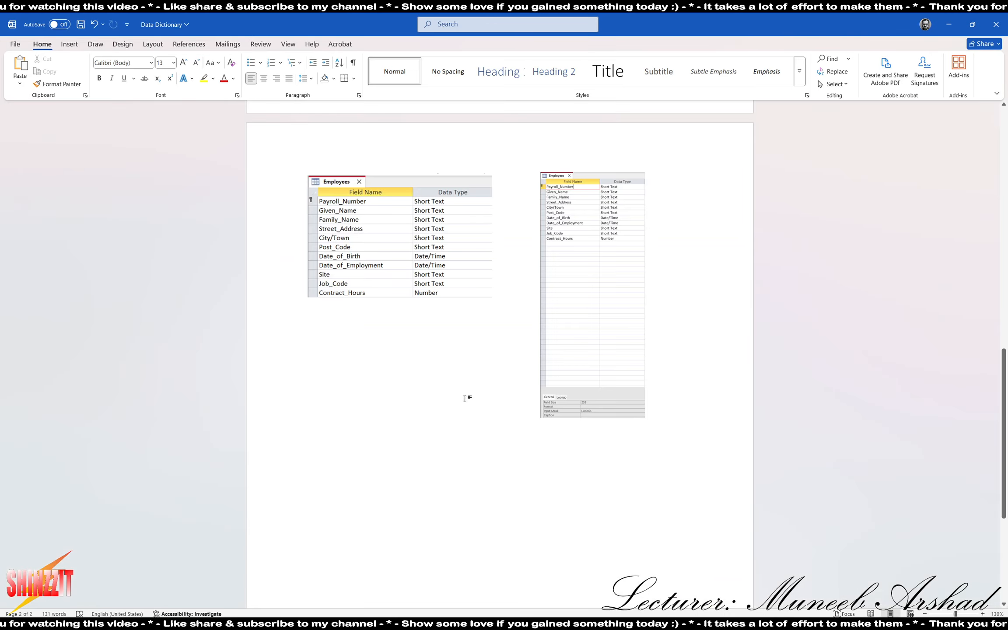
click(313, 345)
key(ctrl+v)
- Place the Job Description picture in front of text, shrink it to about the Employees picture's width, and add a new line below
click(602, 356)
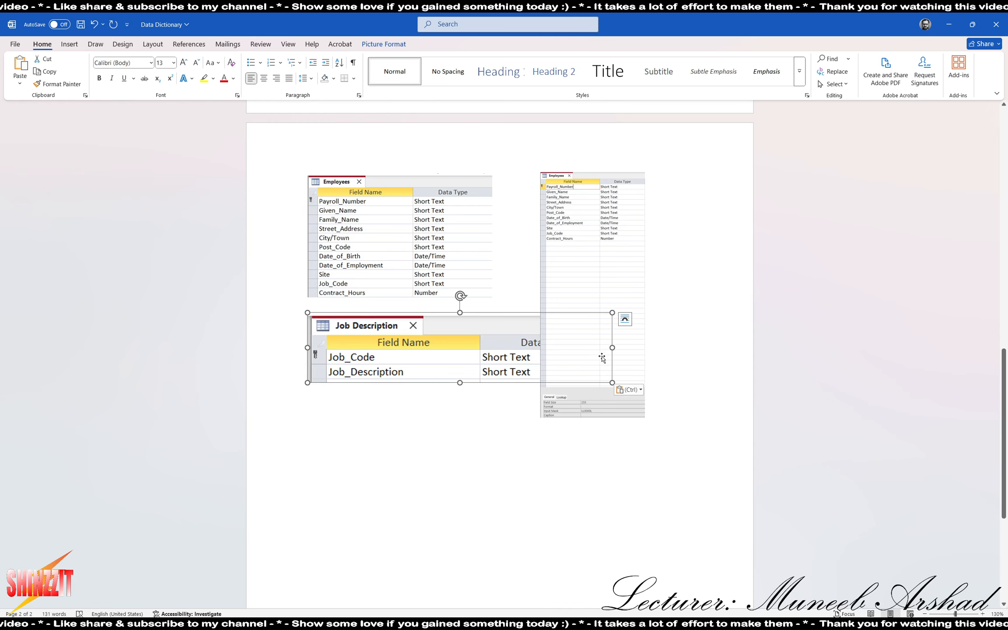
click(625, 319)
click(692, 411)
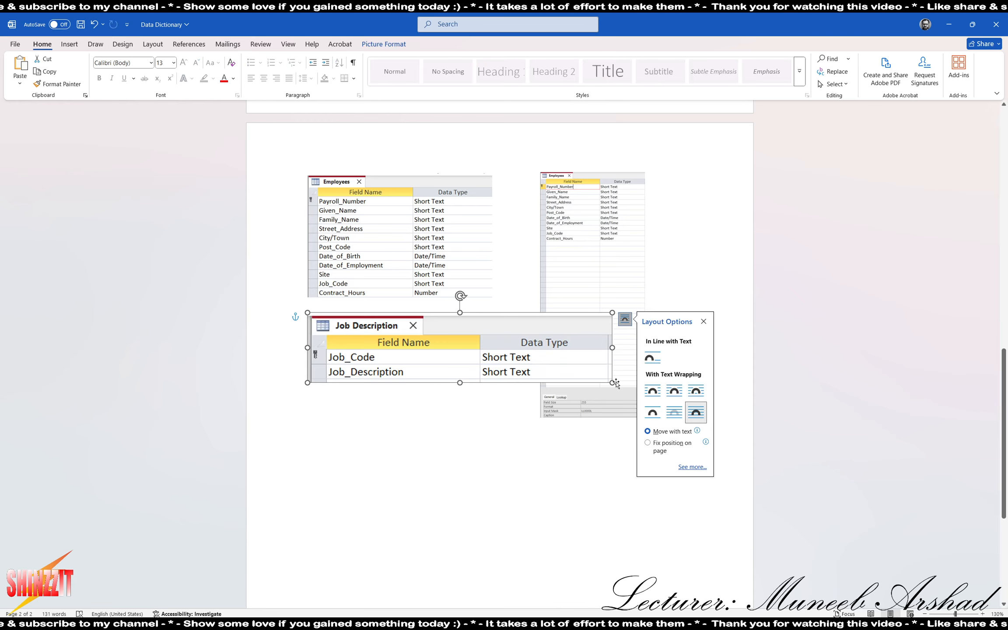
drag(612, 382, 489, 353)
click(308, 371)
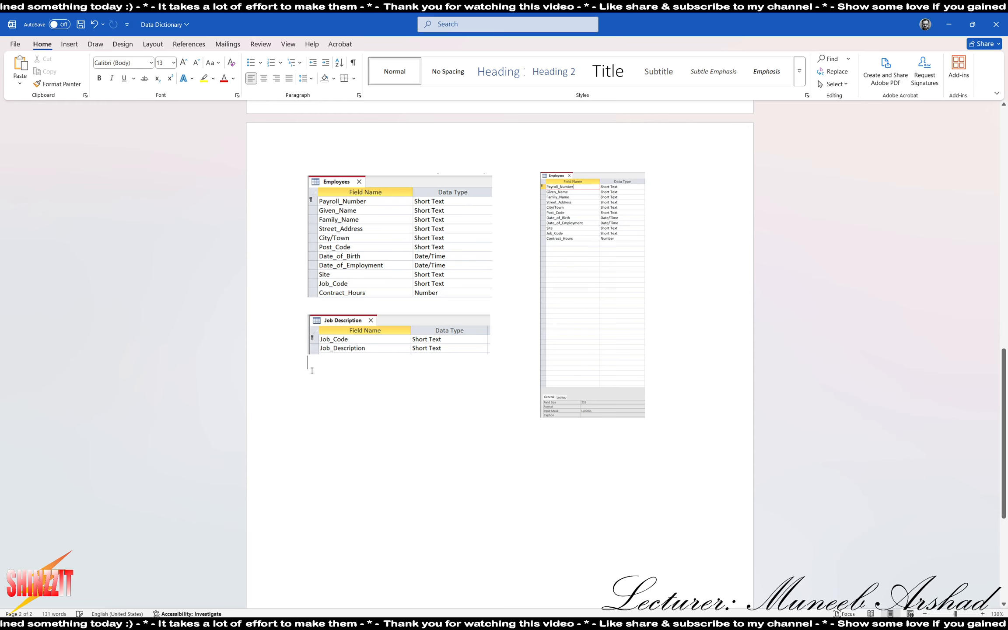
key(Return)
- Switch to Access, close the Job Description table saving its design changes, and open the Site table
key(alt+Tab)
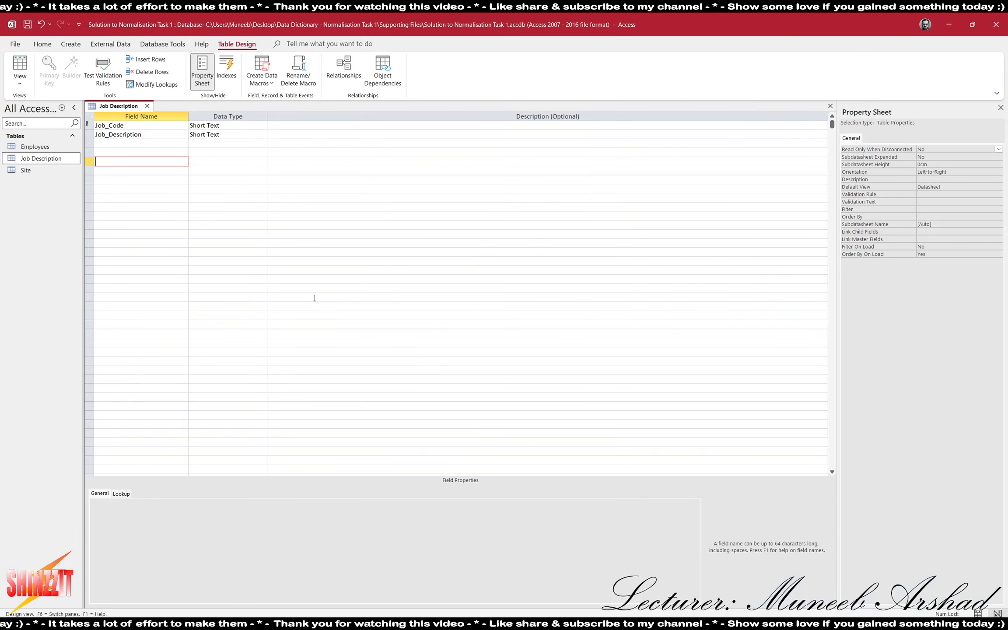
click(147, 107)
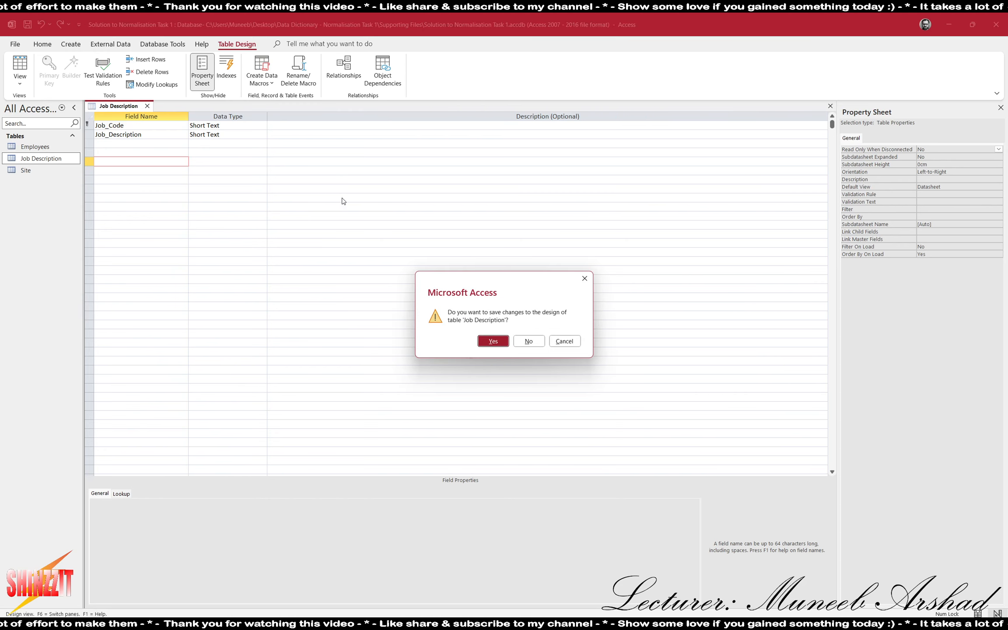
click(501, 341)
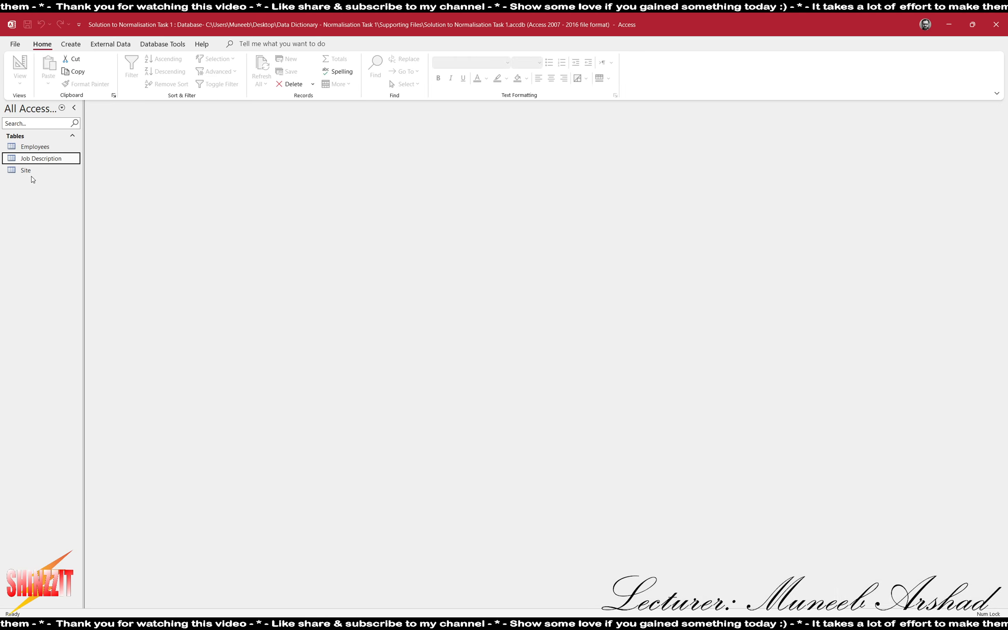
double_click(47, 170)
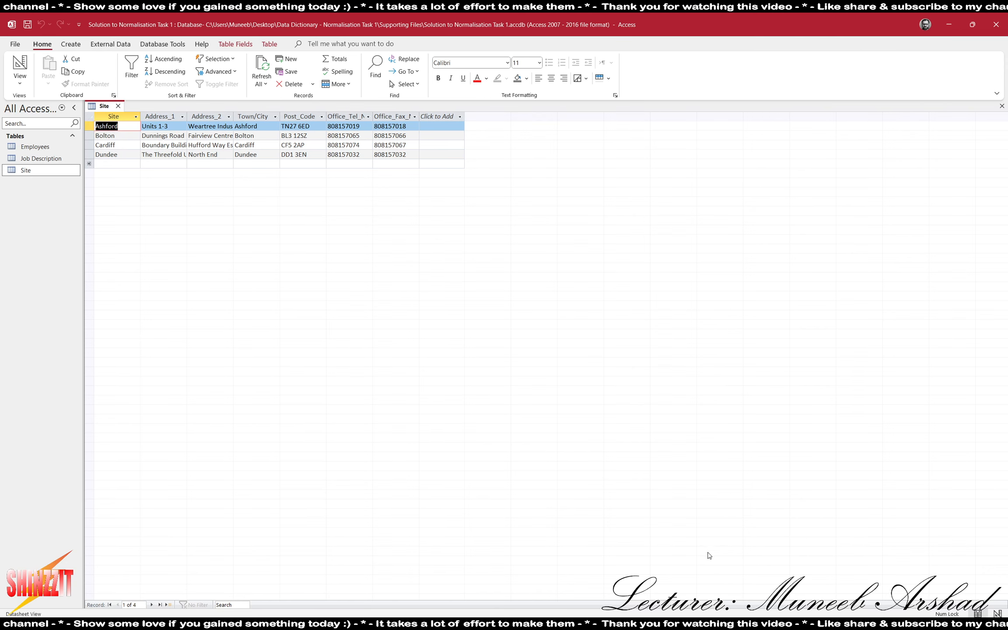
mouse_move(590, 625)
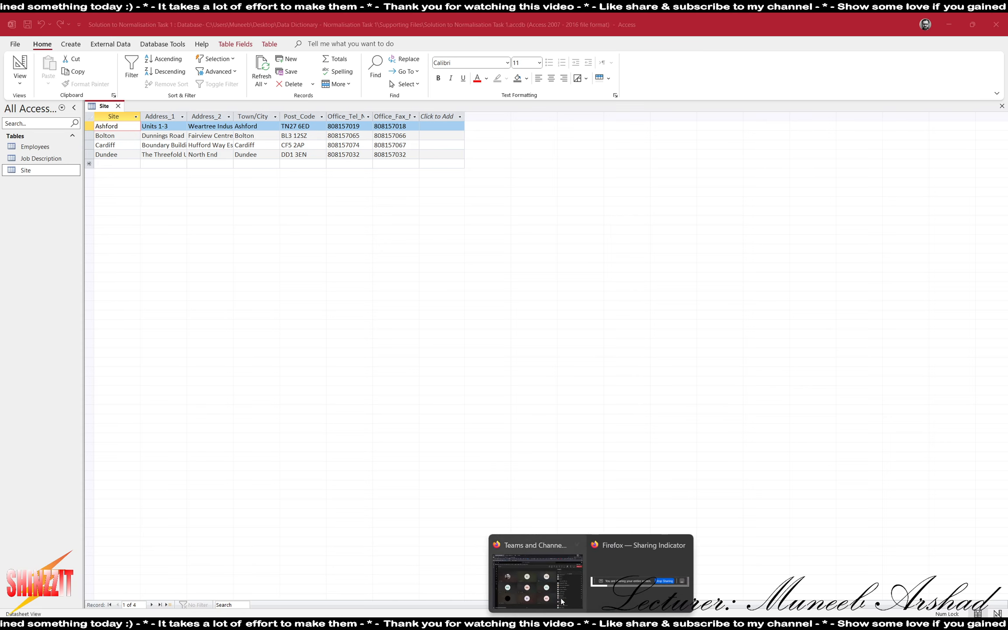
click(542, 568)
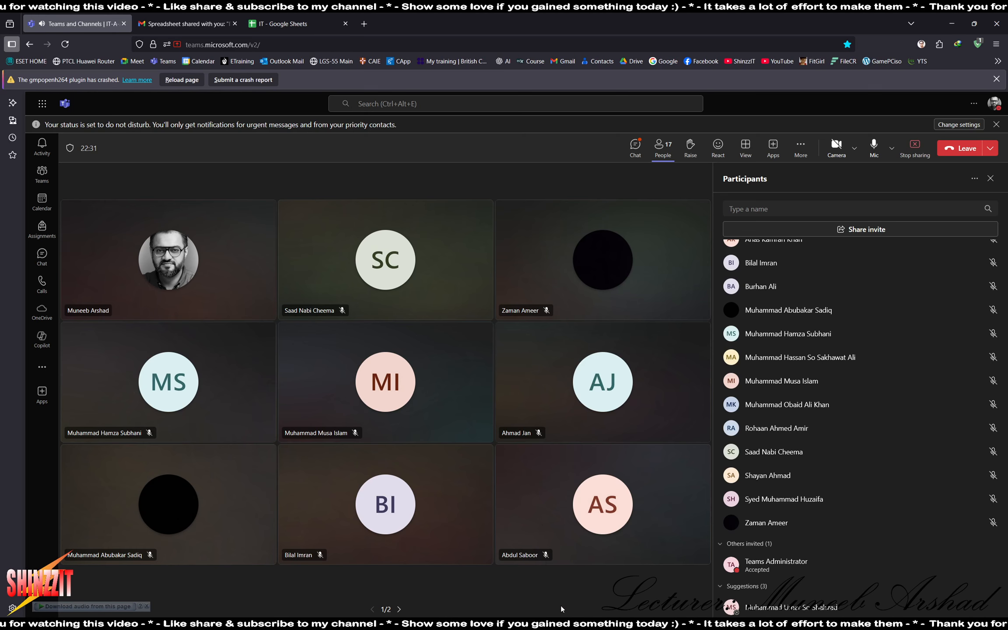
mouse_move(591, 626)
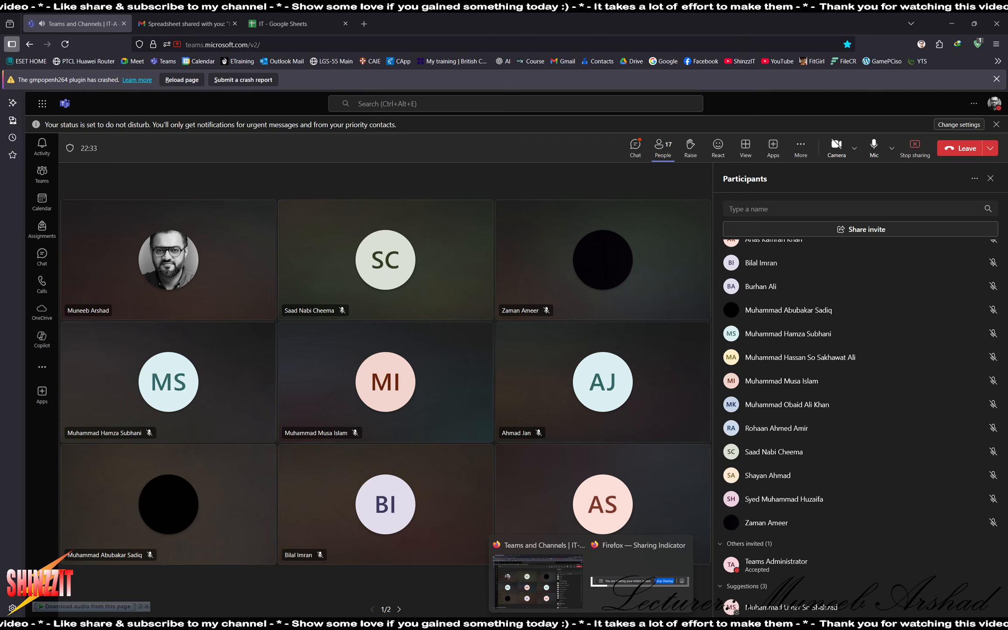
click(668, 627)
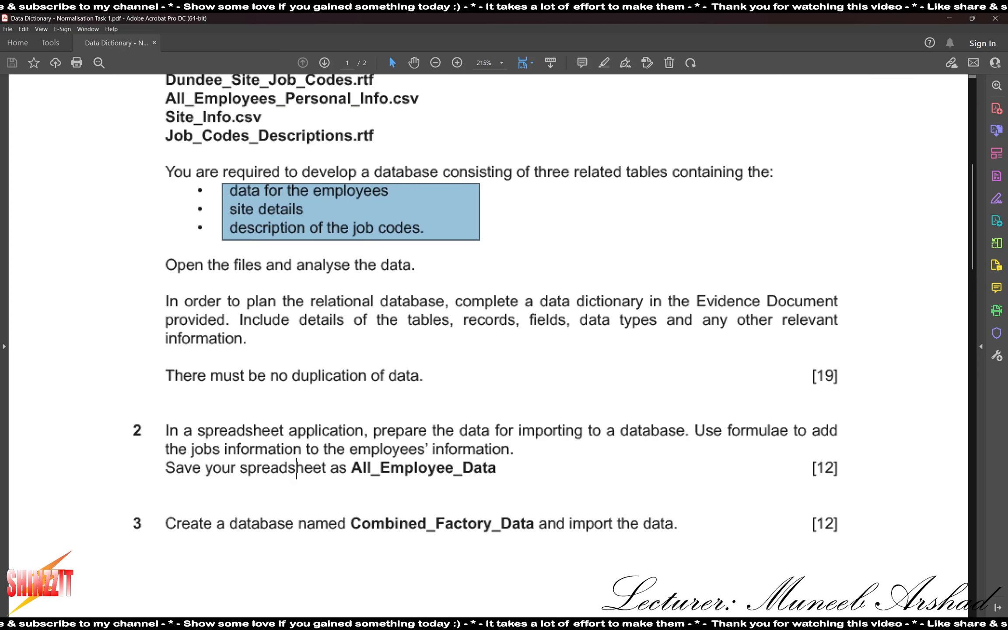
click(647, 626)
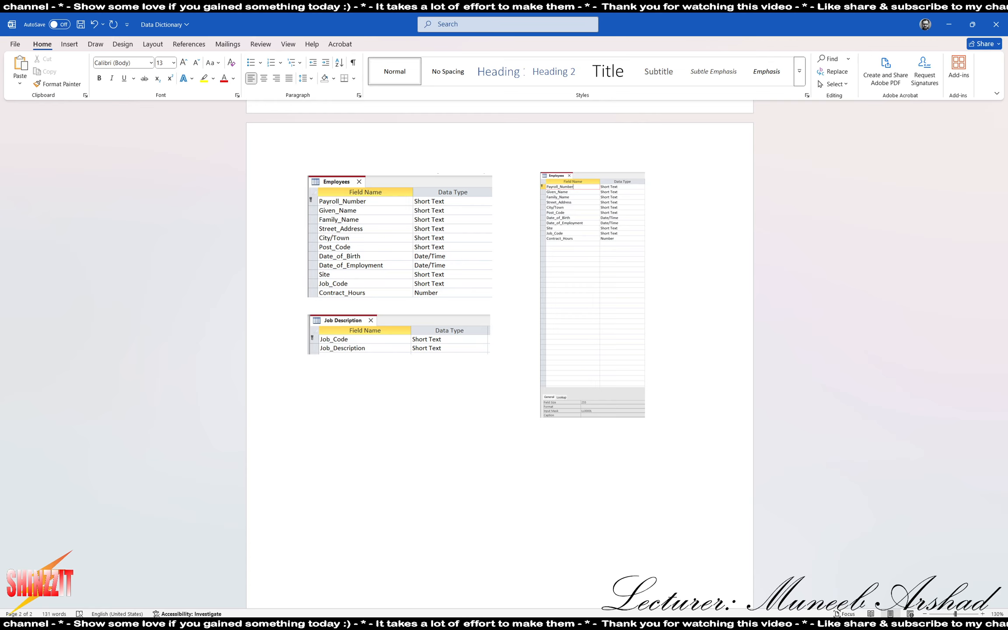
click(628, 626)
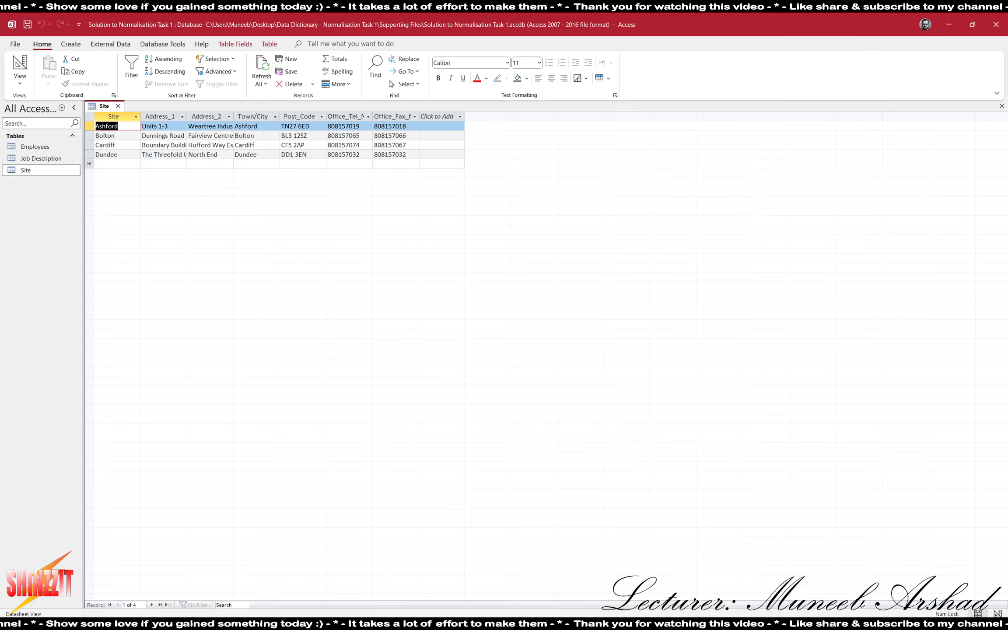
- Show the Site table in Design View, capture its field names and data types, and paste the screenshot below Job Description in Word
click(19, 66)
click(139, 251)
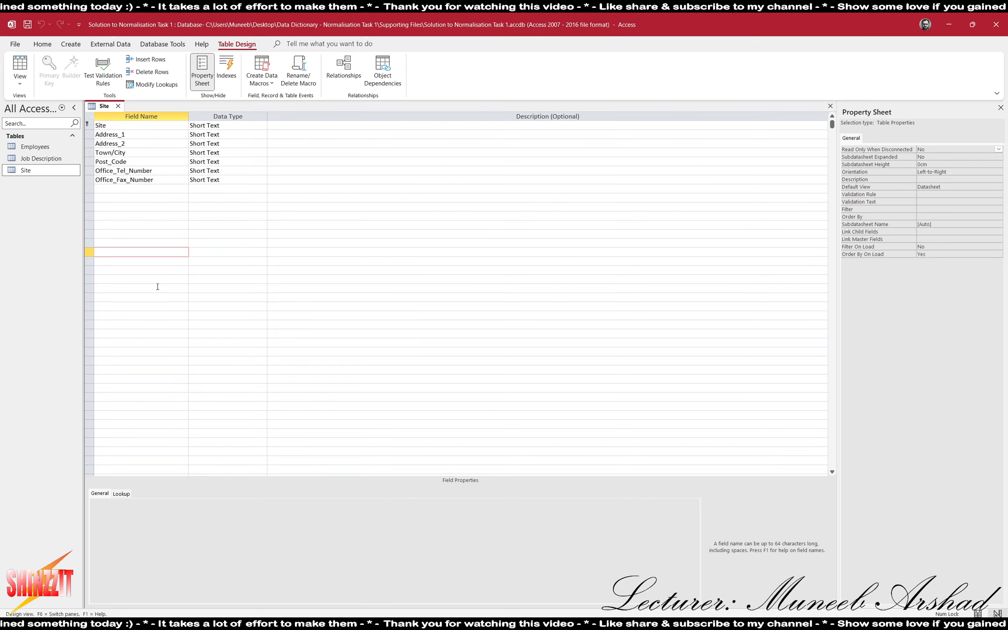
key(super+shift+s)
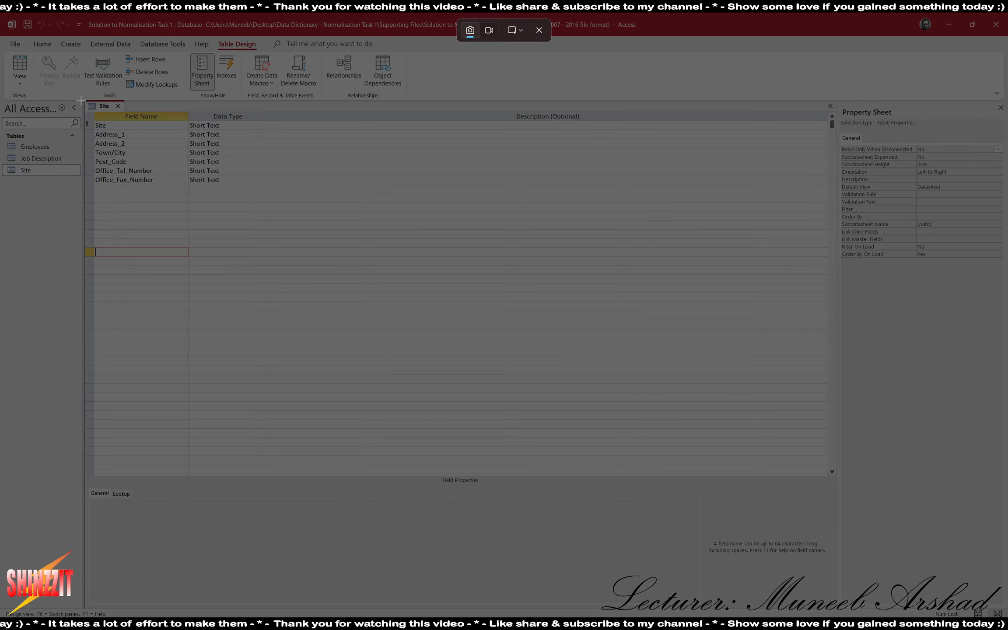
drag(83, 99, 269, 183)
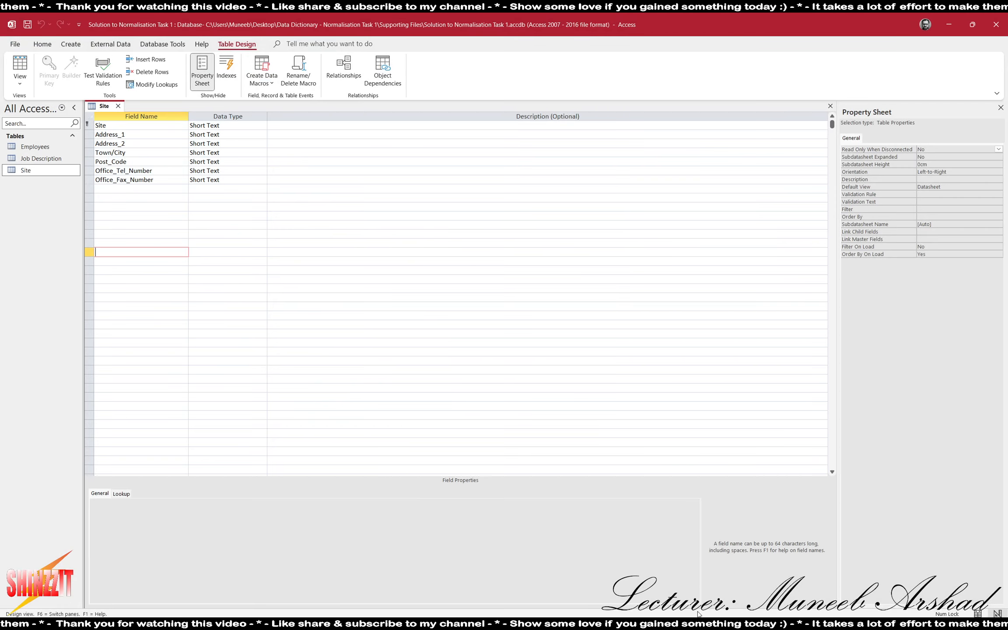
click(491, 627)
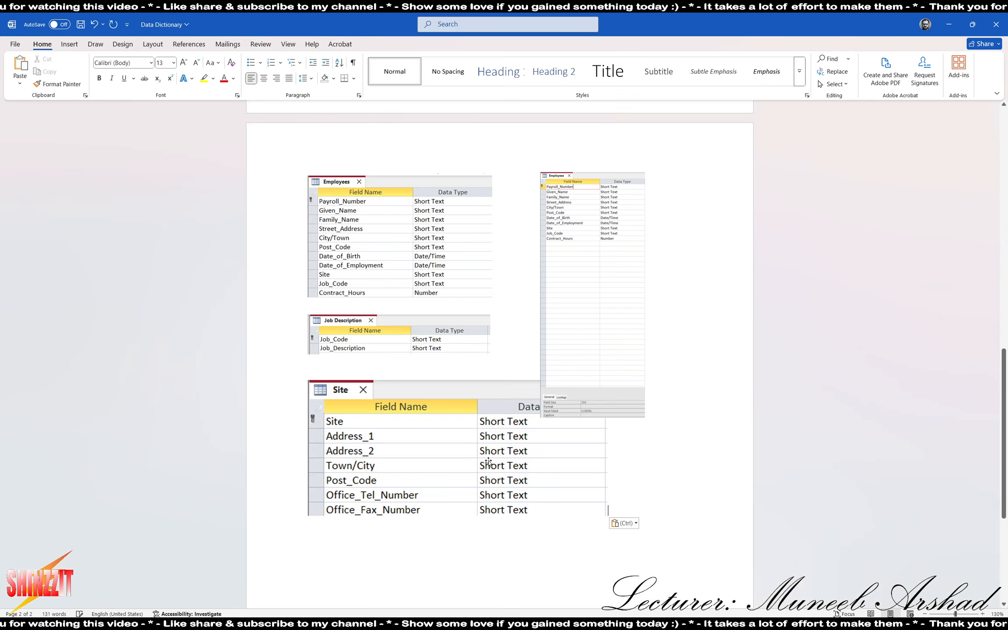
key(ctrl+v)
- Place the Site picture in front of text and shrink it to about the width of the Job Description picture
click(591, 459)
click(620, 383)
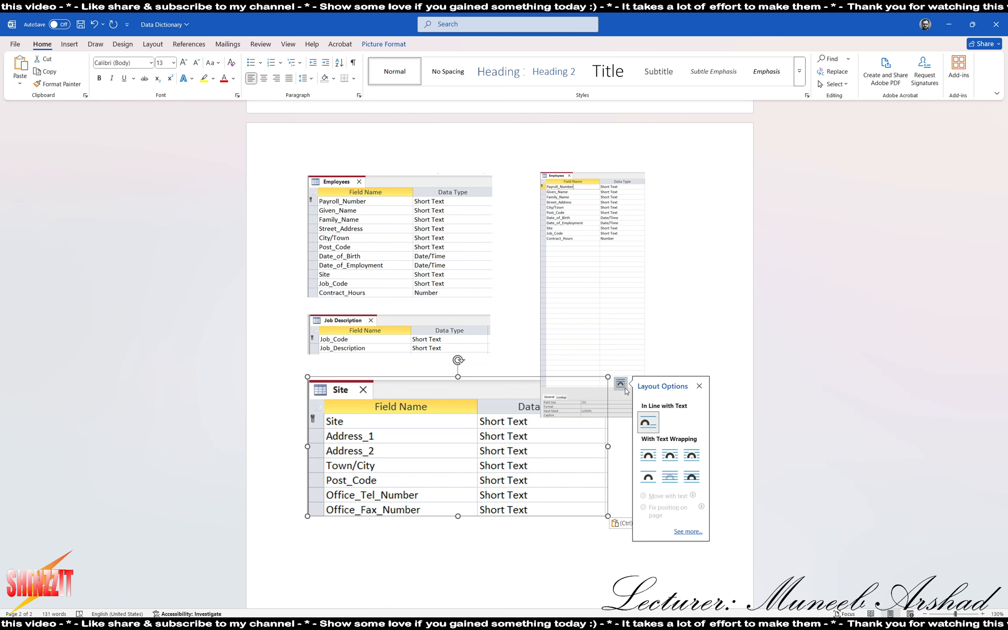
click(691, 477)
drag(608, 517, 472, 450)
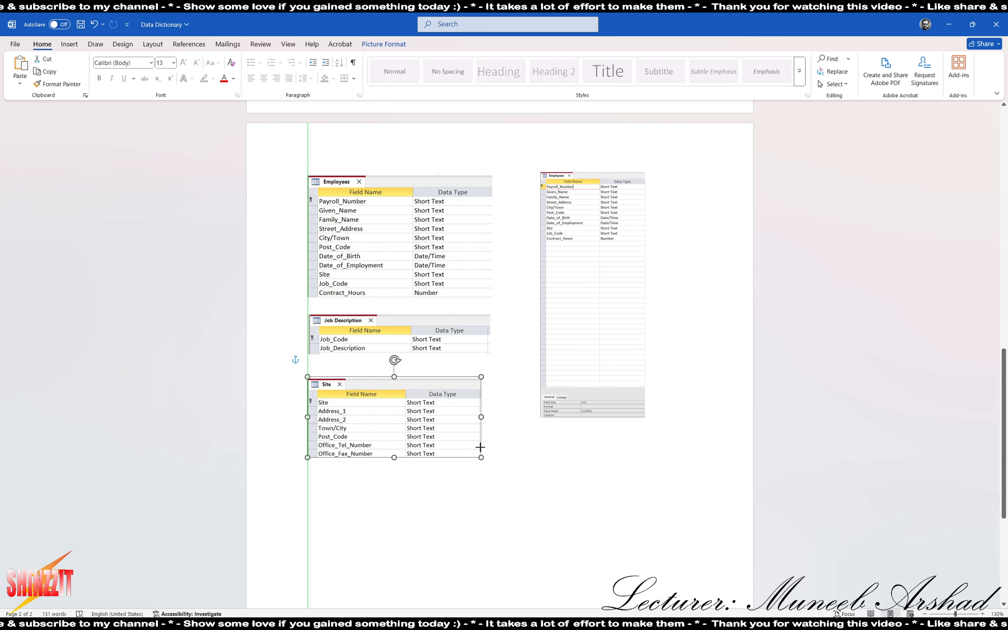
click(435, 486)
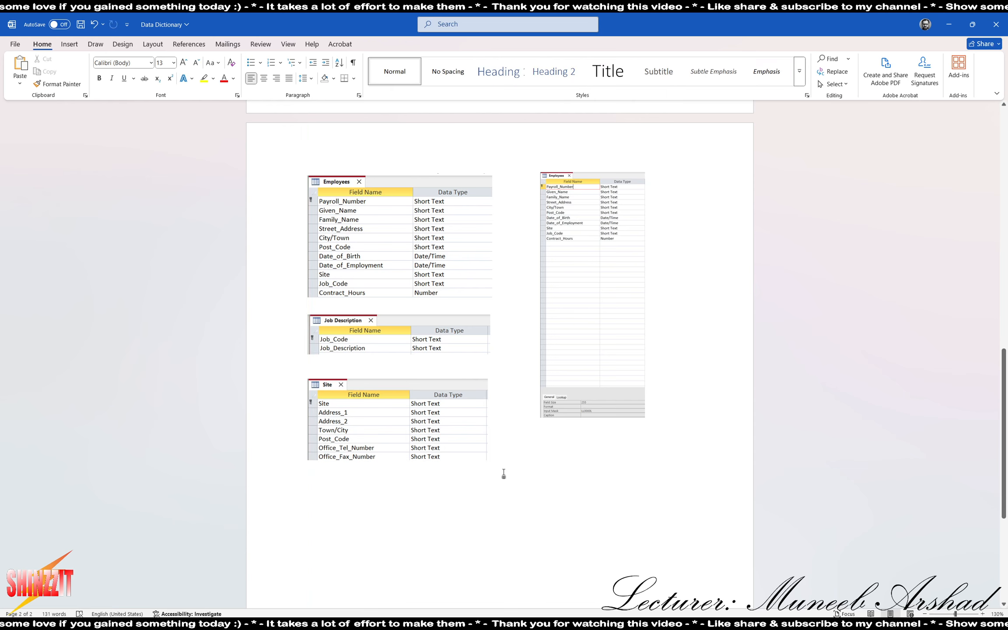
- Switch to Access, close the Site table, and open the Employees table in Datasheet View
click(630, 624)
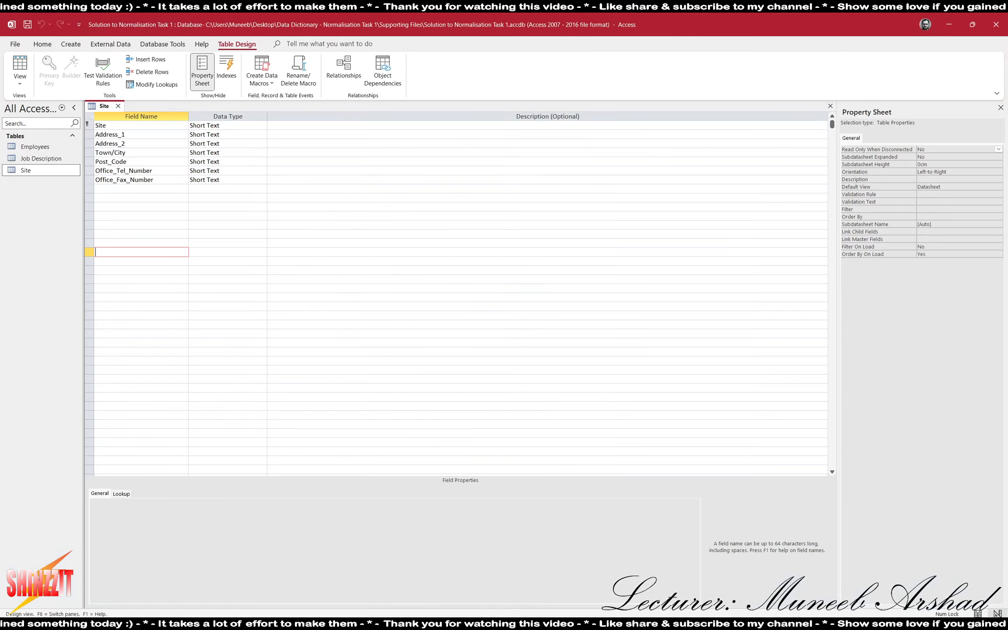
click(118, 105)
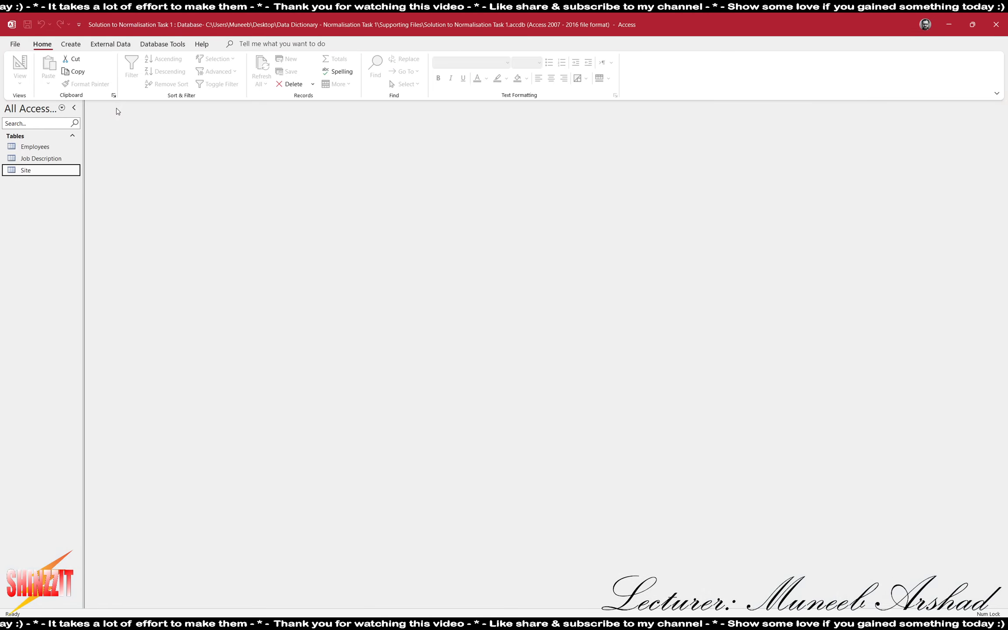
double_click(57, 147)
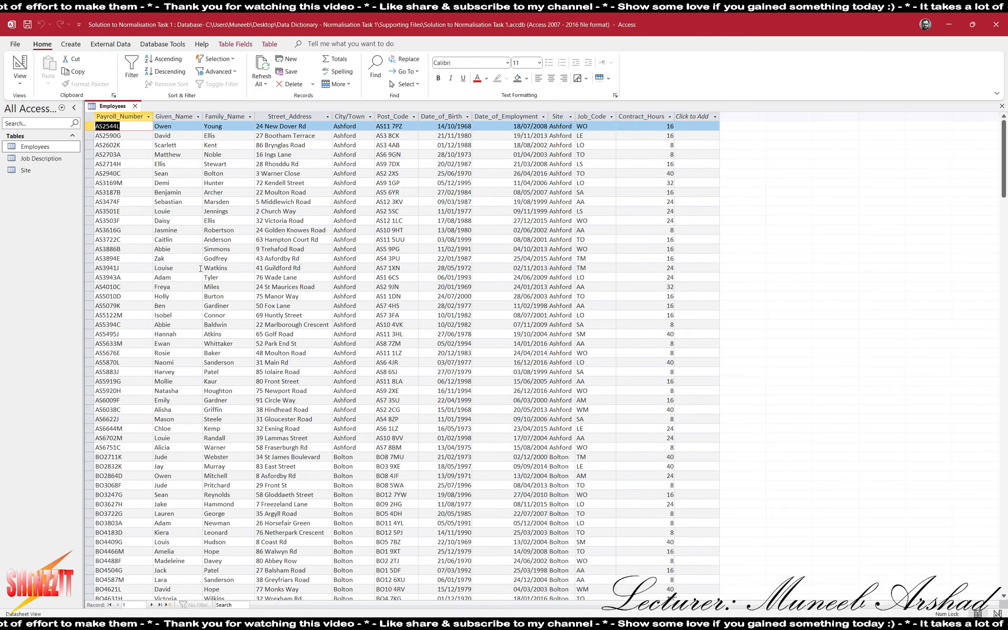
- Capture the Employees datasheet's column headings and first five records and paste the screenshot below the Site picture in Word
drag(117, 278, 114, 280)
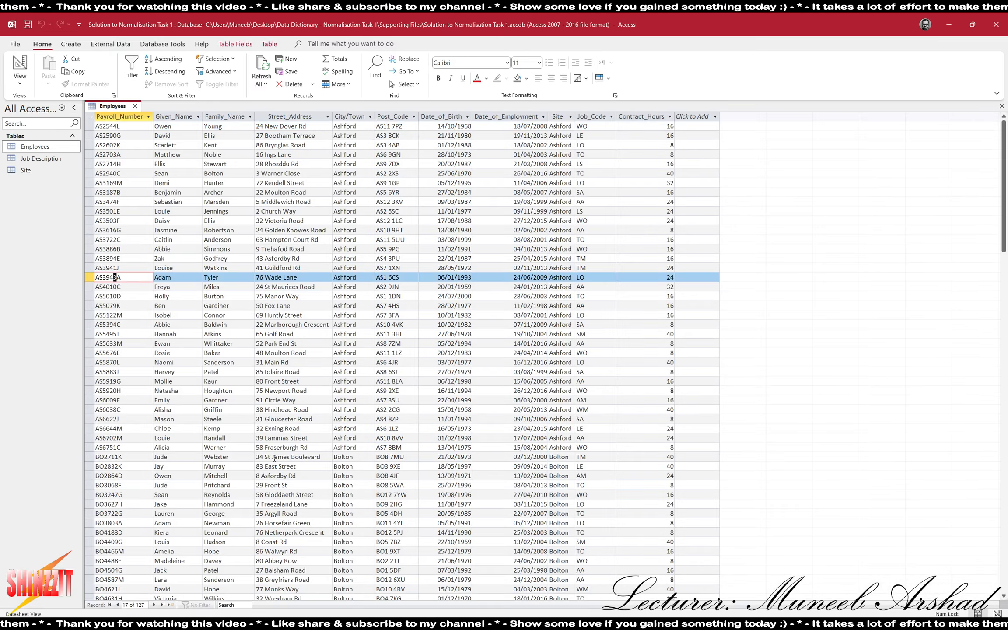
key(super+shift+s)
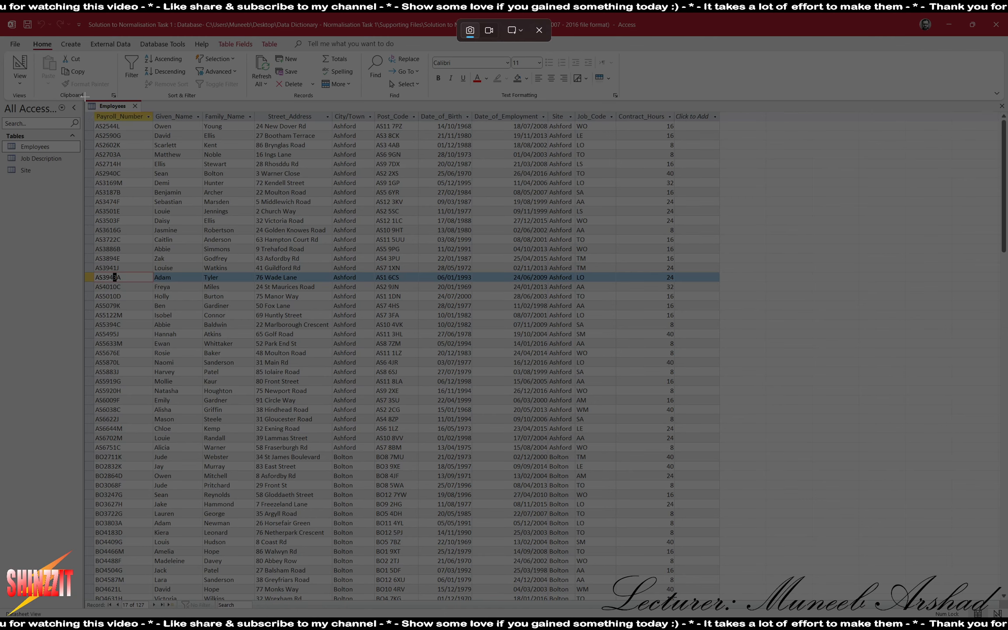
drag(84, 101, 675, 168)
key(alt+Tab)
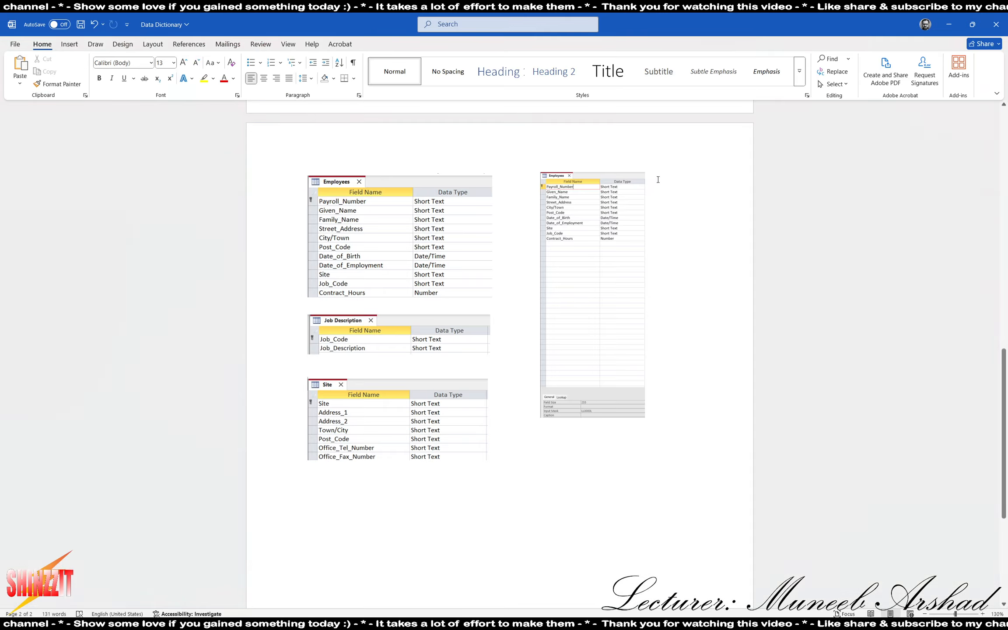
click(319, 481)
key(ctrl+v)
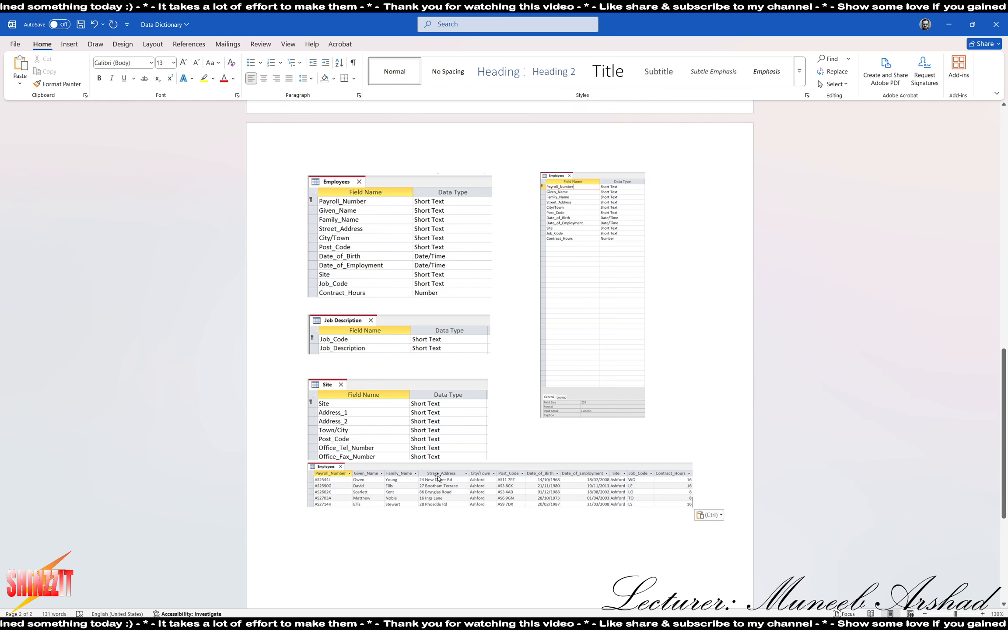
- Place the Employees records picture in front of text and add a new line below it
click(674, 472)
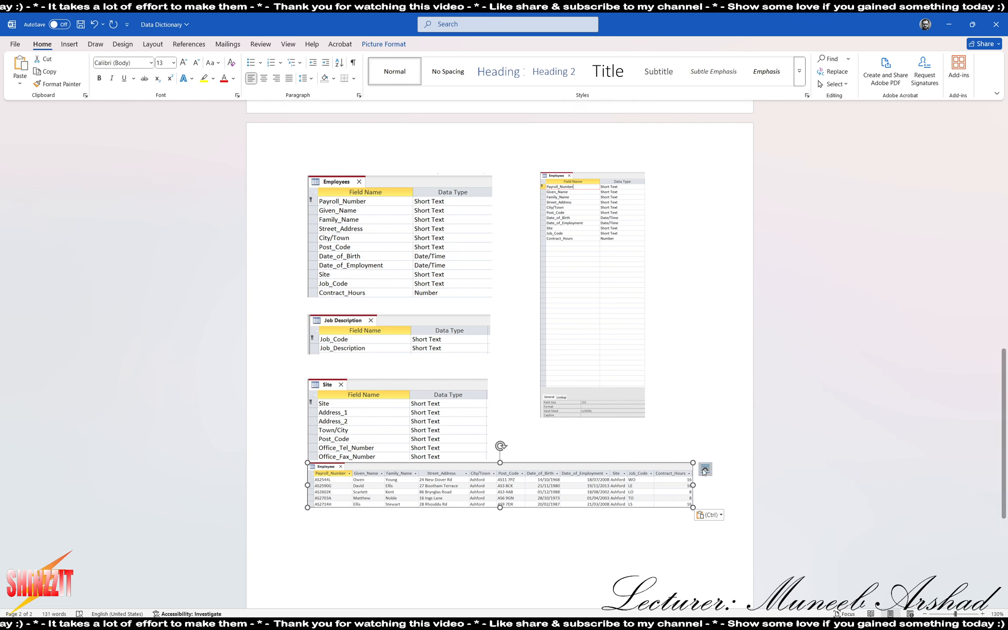
click(705, 470)
click(775, 554)
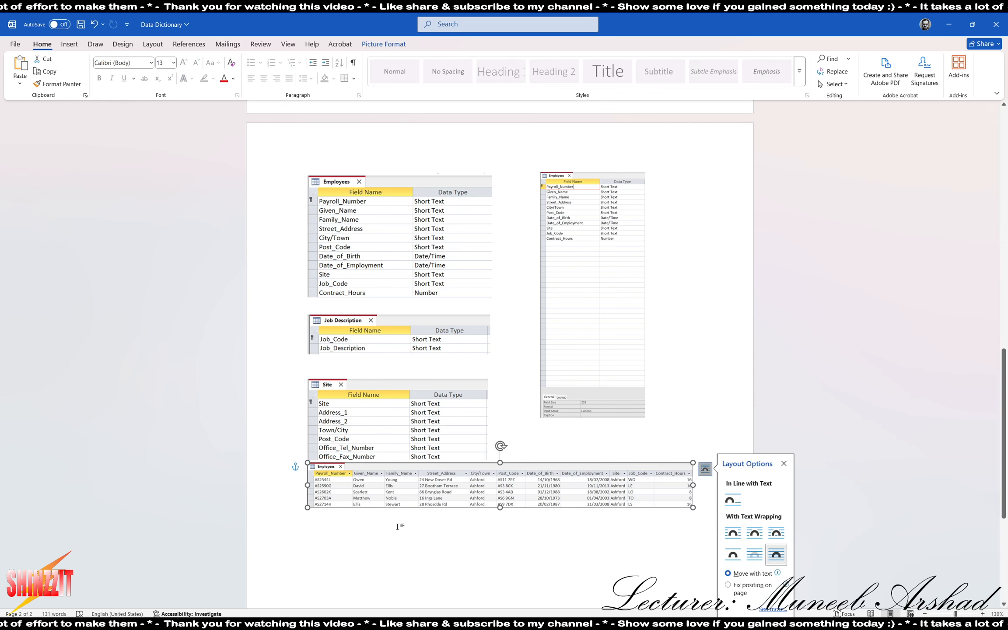
click(355, 527)
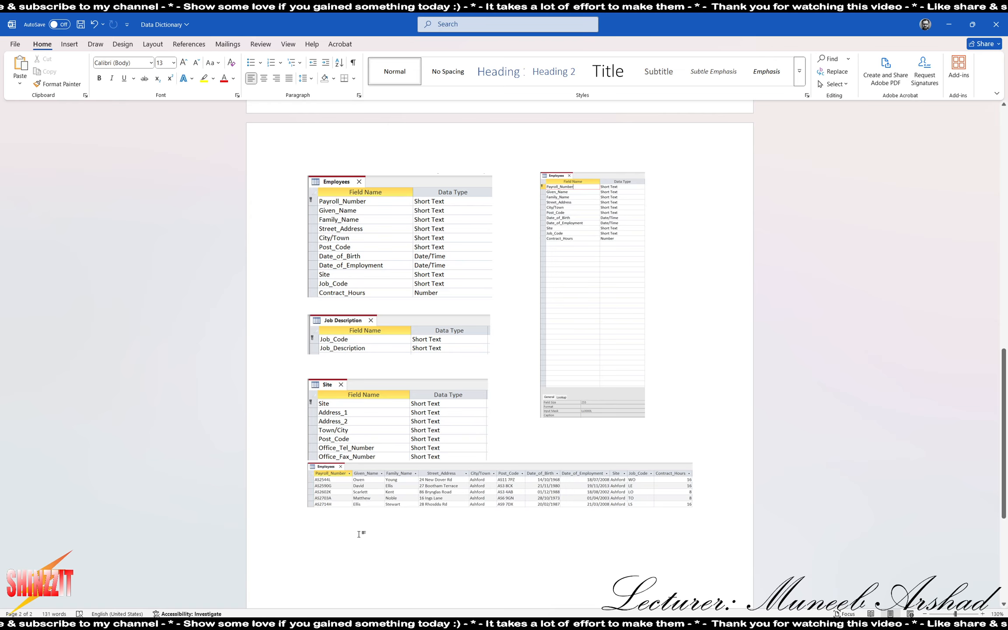
key(Return)
- Switch to Access, close the Employees table, and open the Job Description table in Datasheet View
key(alt+Tab)
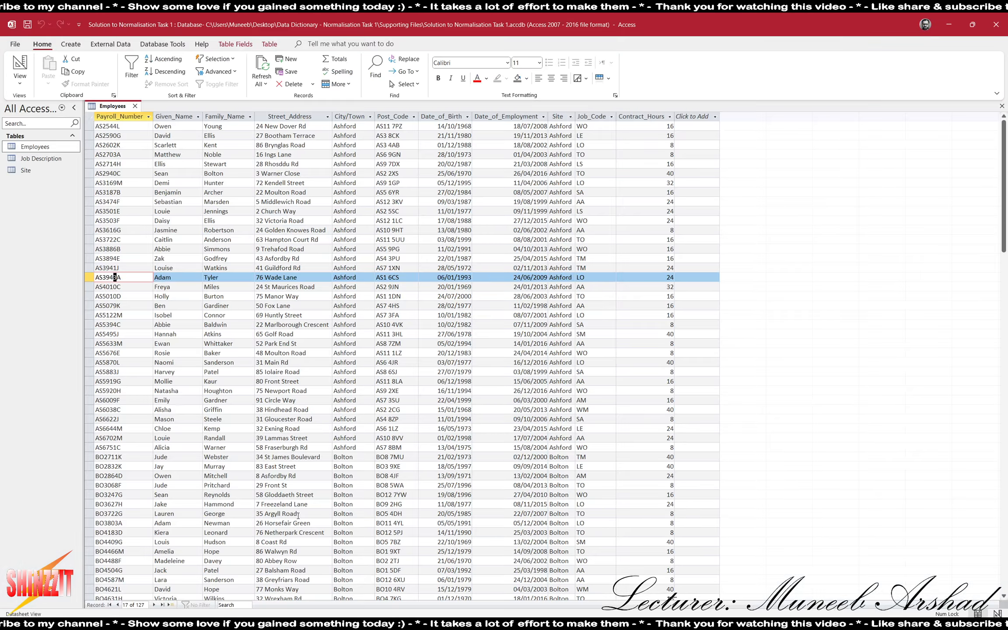
click(135, 106)
double_click(41, 158)
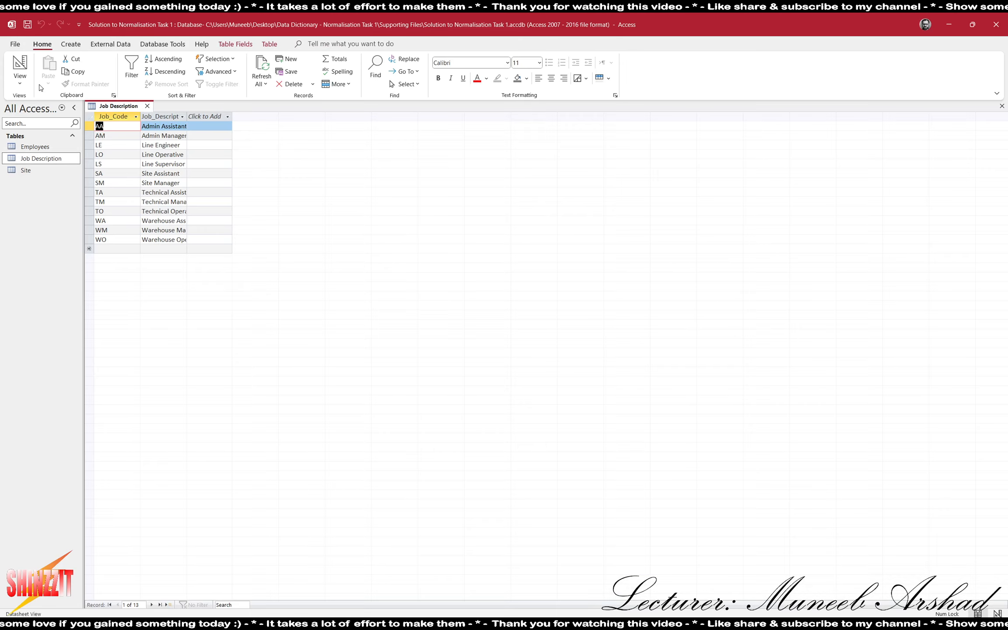
click(105, 220)
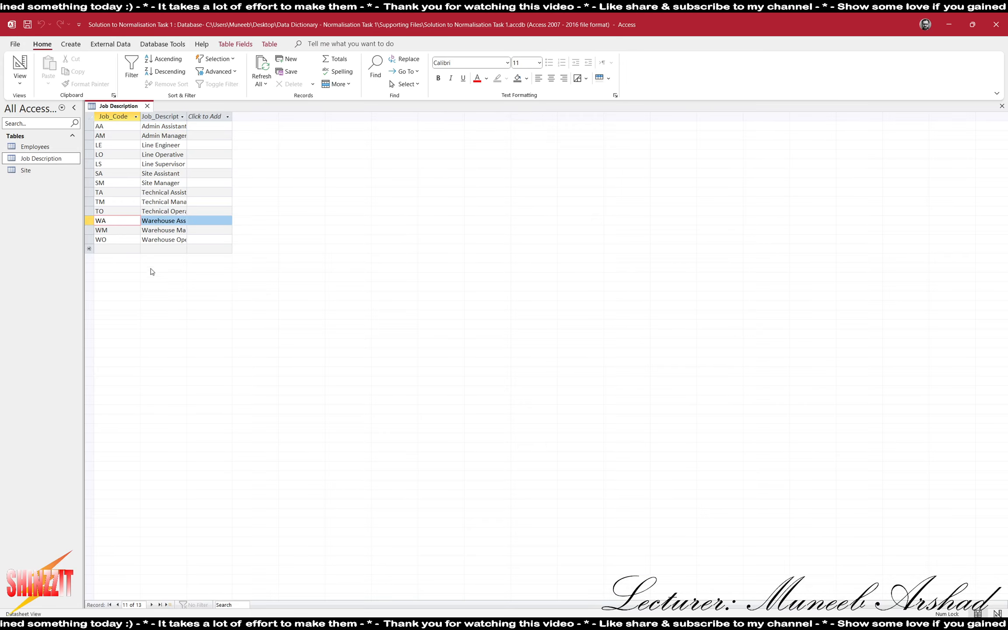
key(super+shift+s)
drag(83, 98, 191, 159)
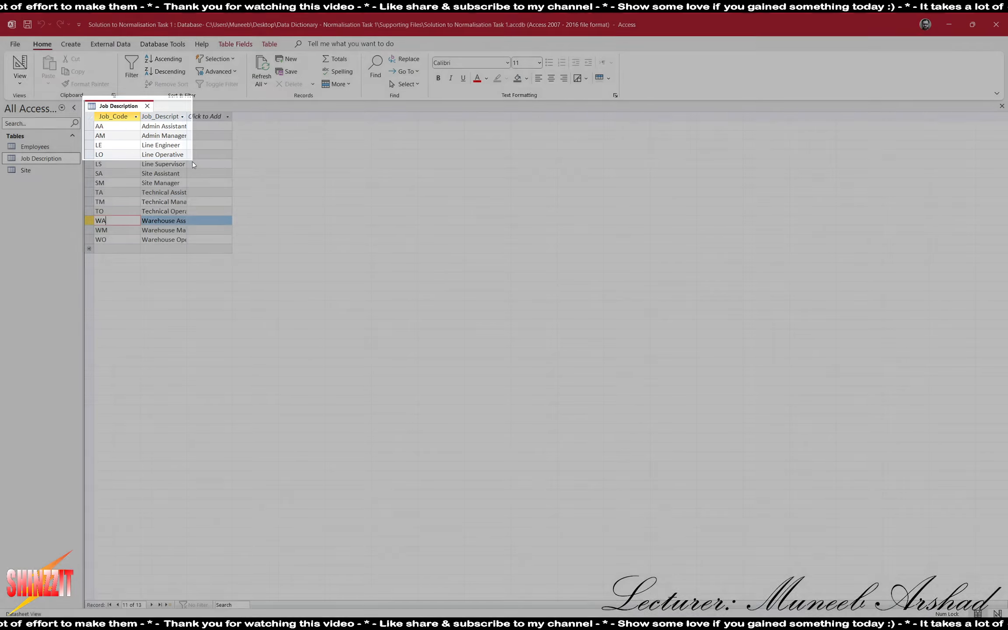
- Fit all column widths in the Job Description datasheet to their contents
click(90, 116)
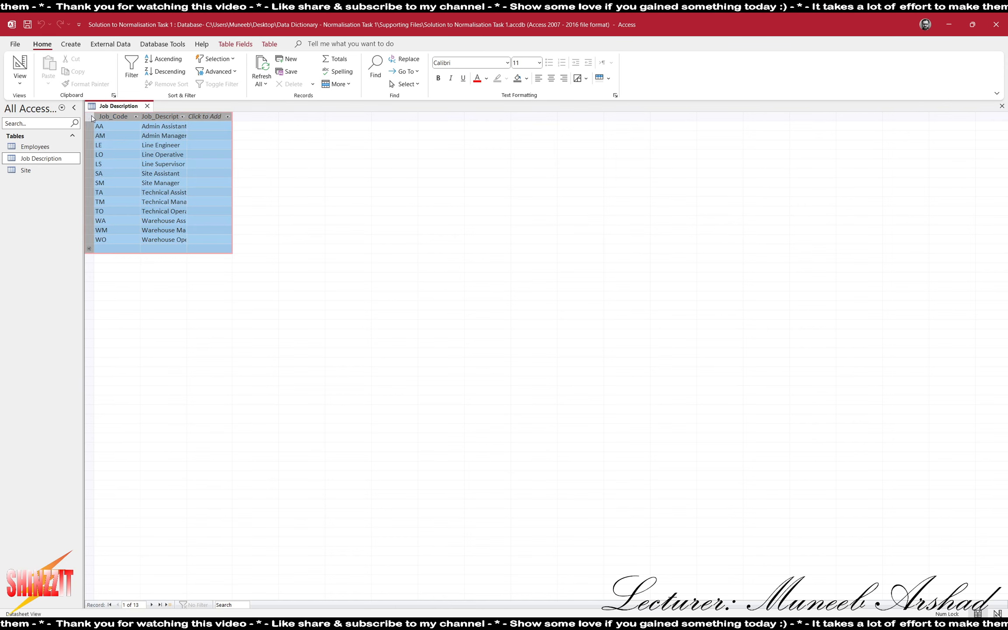
double_click(142, 116)
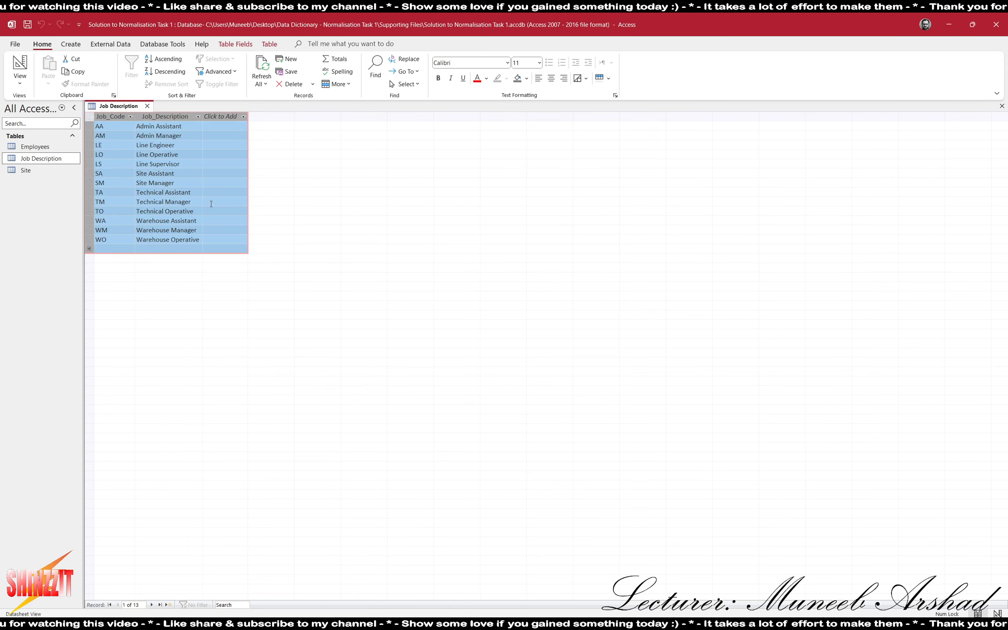
click(193, 210)
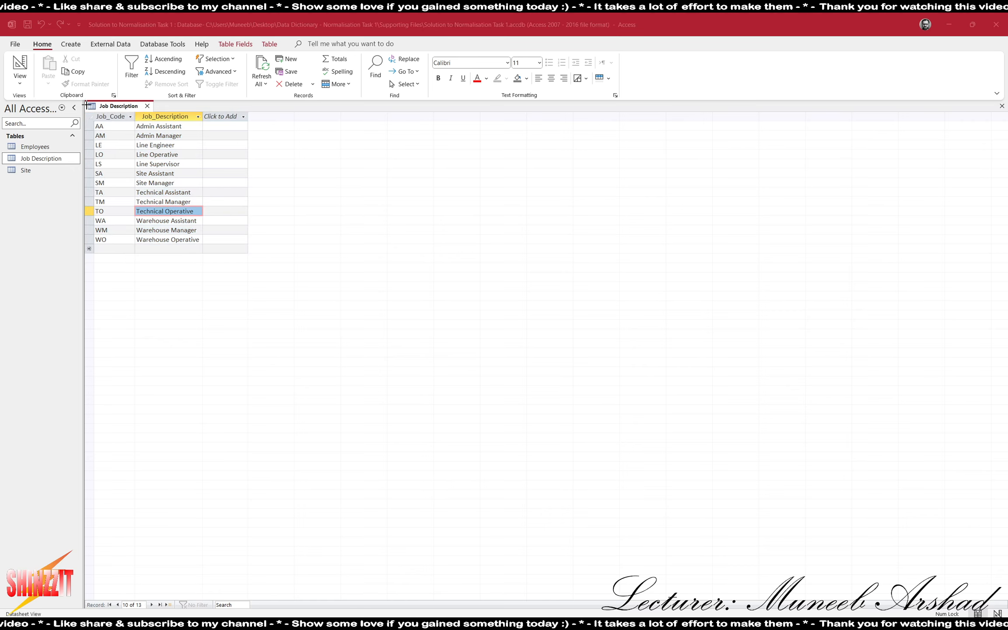
- Capture the Job Description datasheet's column headings and first four records and paste the screenshot below the Employees records picture in Word
key(super+shift+s)
drag(116, 117, 203, 160)
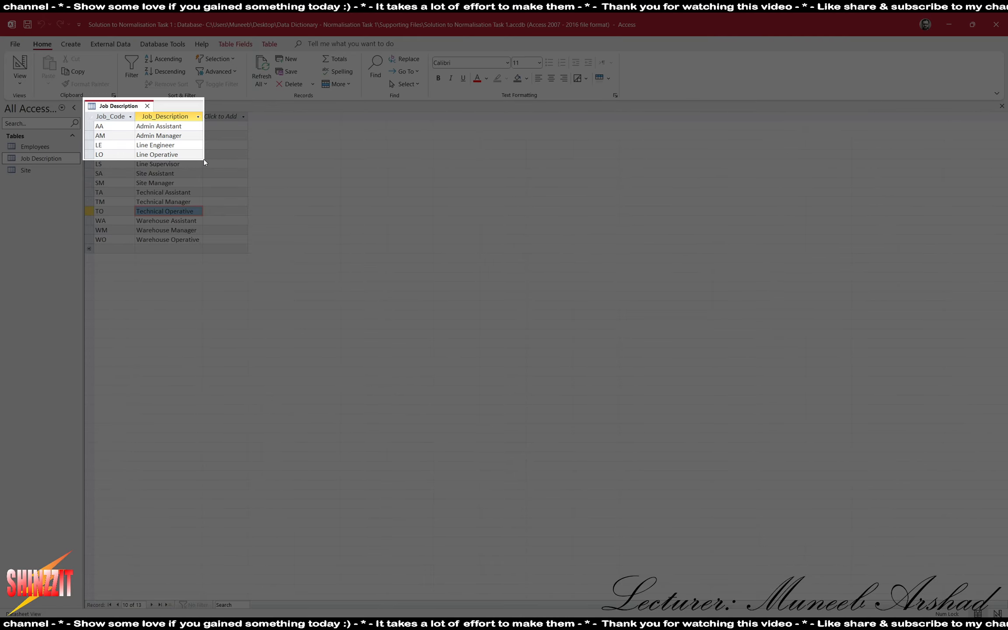
key(alt+Tab)
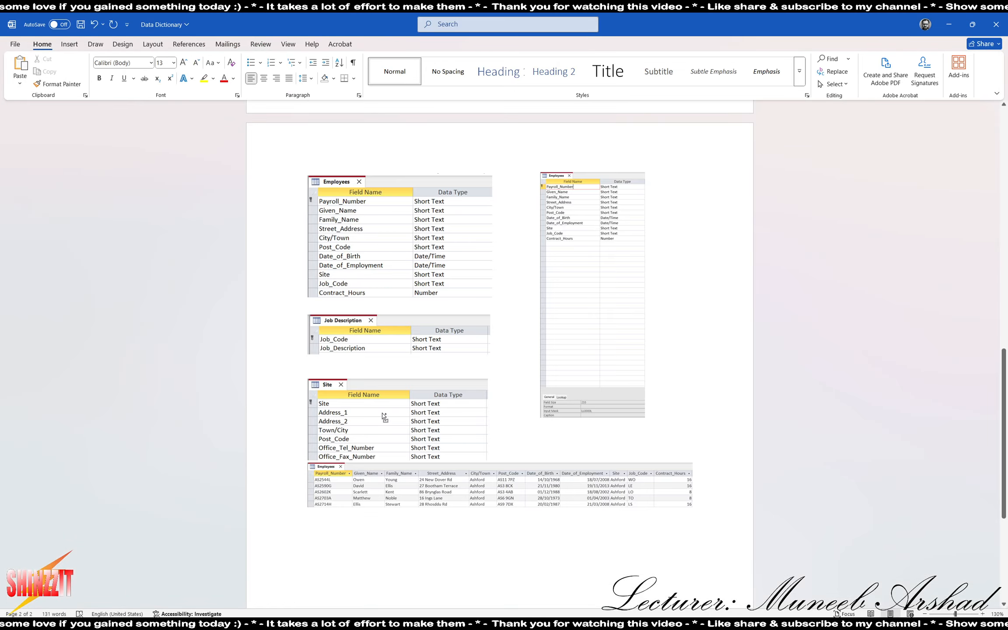
key(ctrl+v)
- Place the Job Description records picture in front of text and shrink it to a little under half its size
click(429, 520)
click(515, 493)
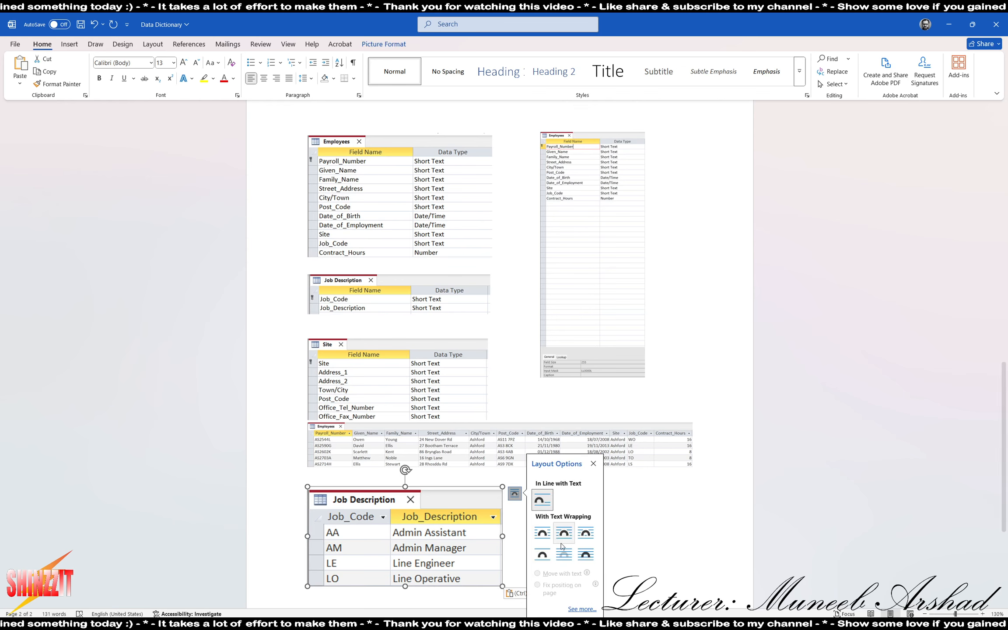
click(586, 554)
drag(502, 587, 350, 493)
click(311, 521)
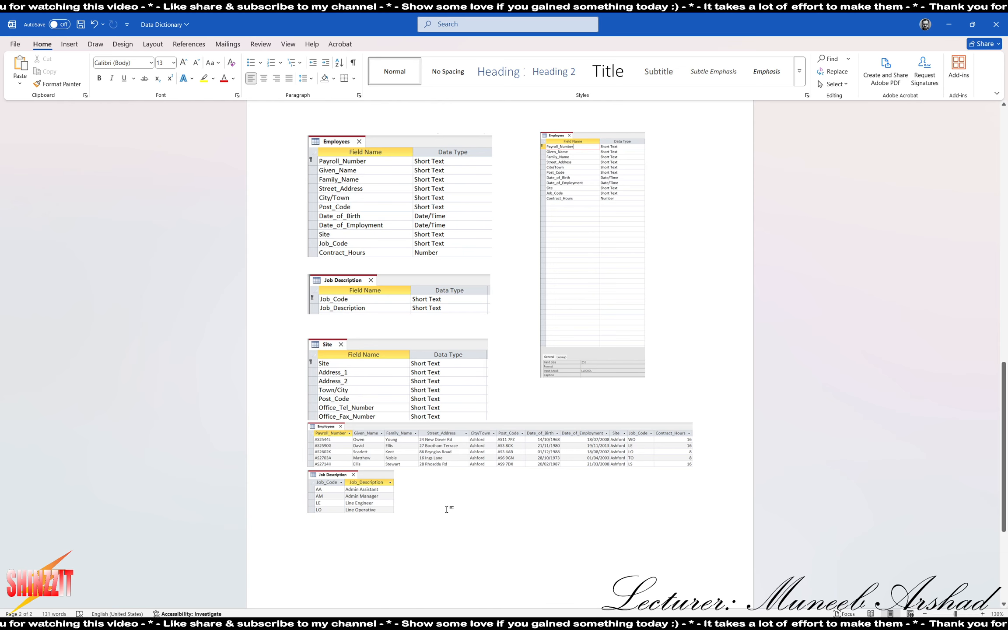
- Switch to Access and close the Job Description table
key(alt+Tab)
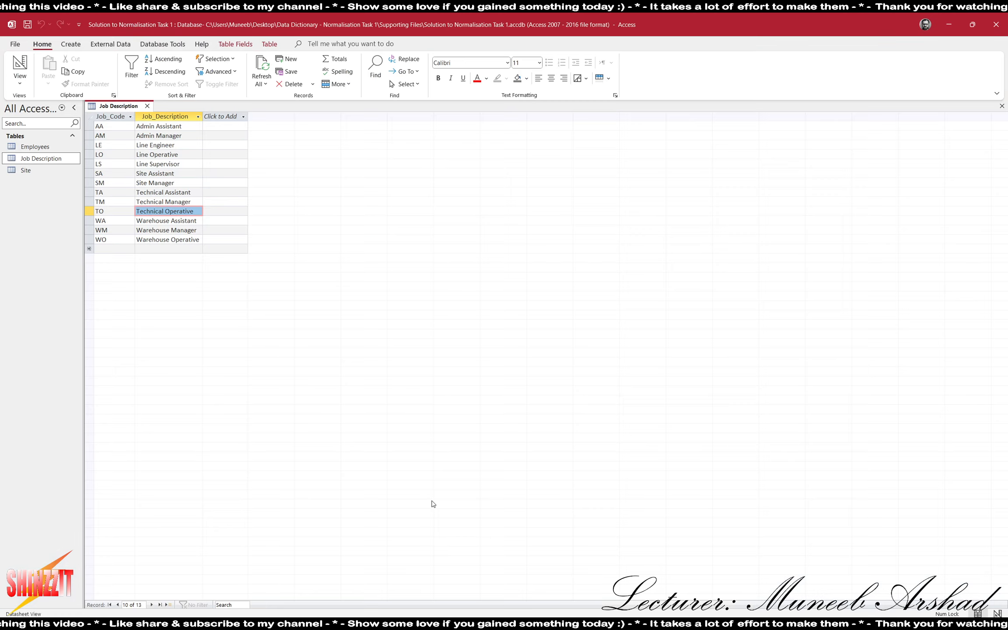
click(147, 105)
click(493, 341)
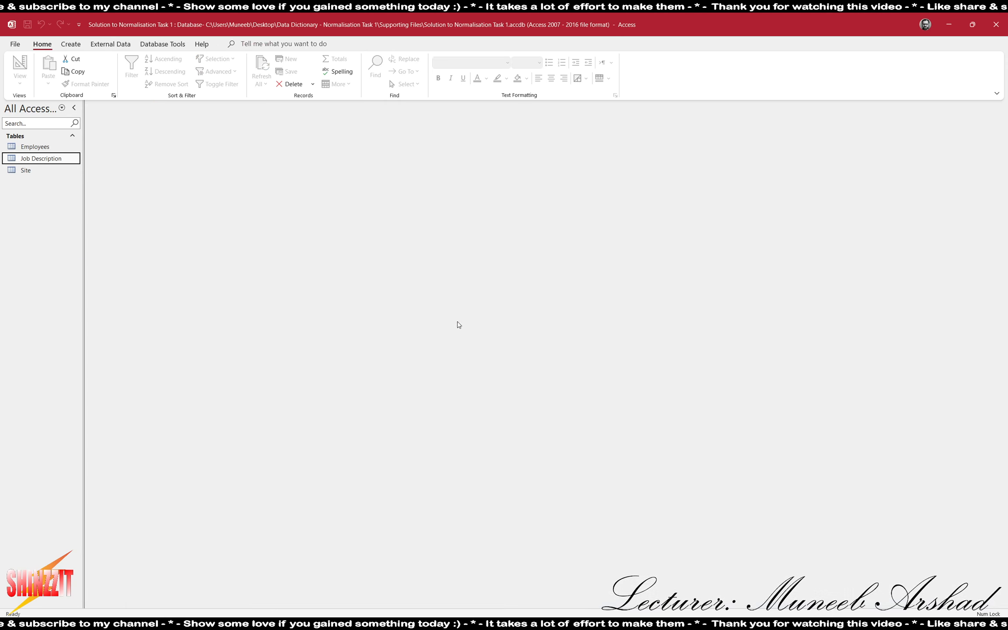
- Open the Site table in Datasheet view and fit all its column widths to their contents
double_click(37, 171)
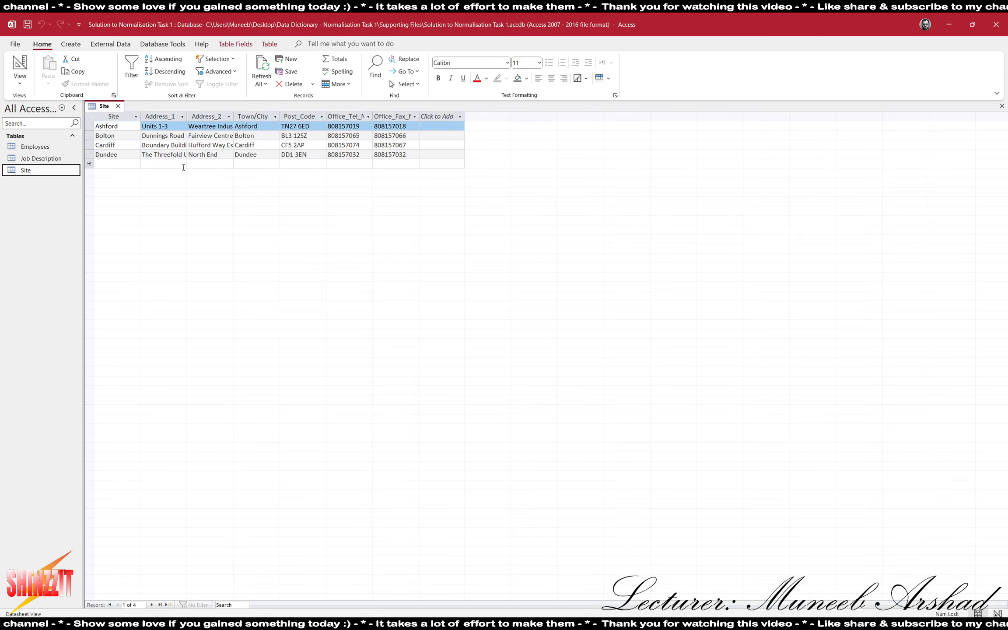
click(89, 117)
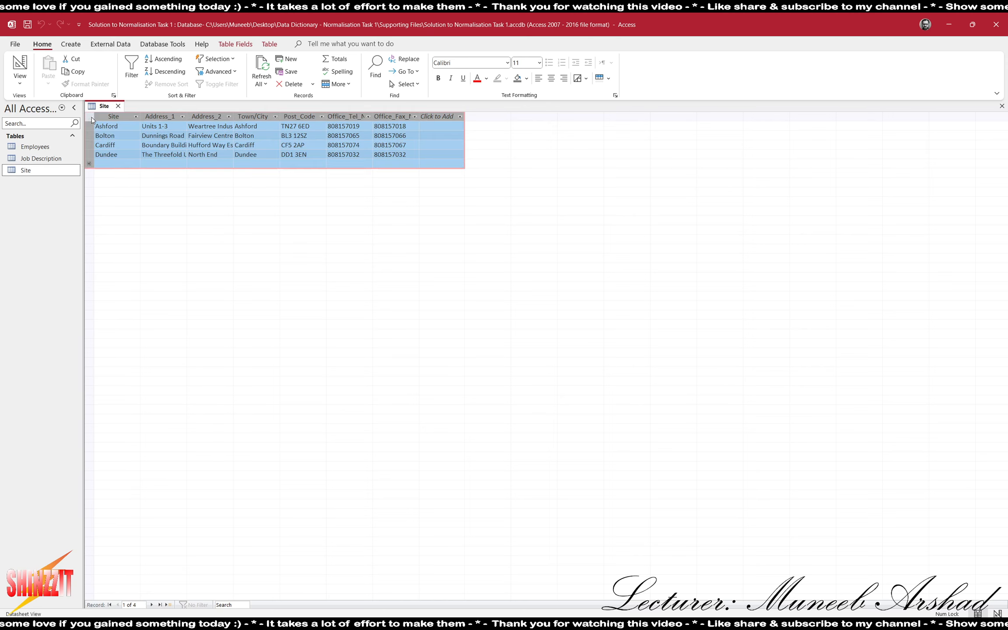
double_click(140, 116)
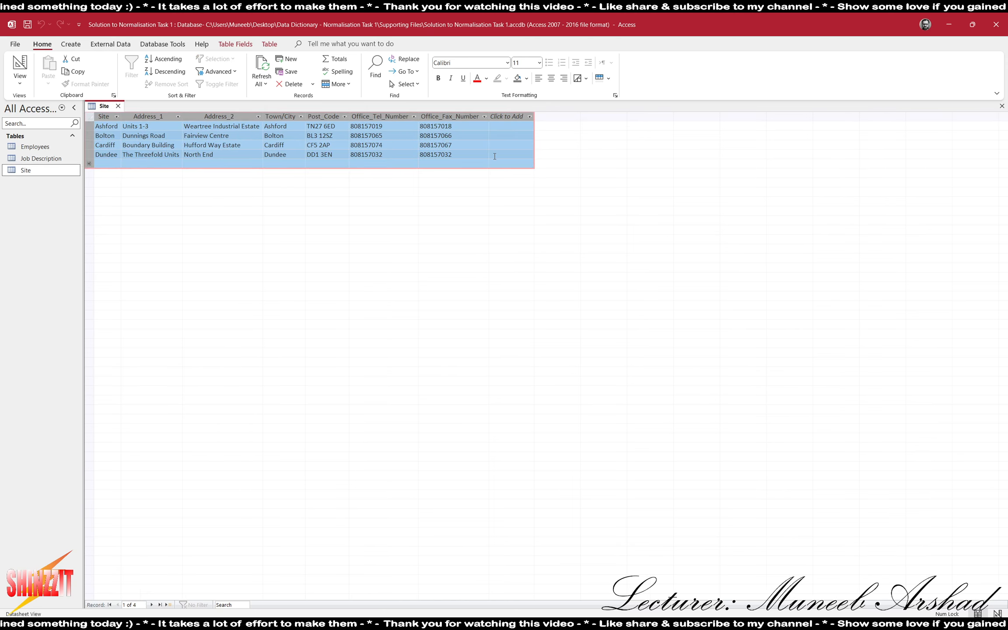
click(480, 158)
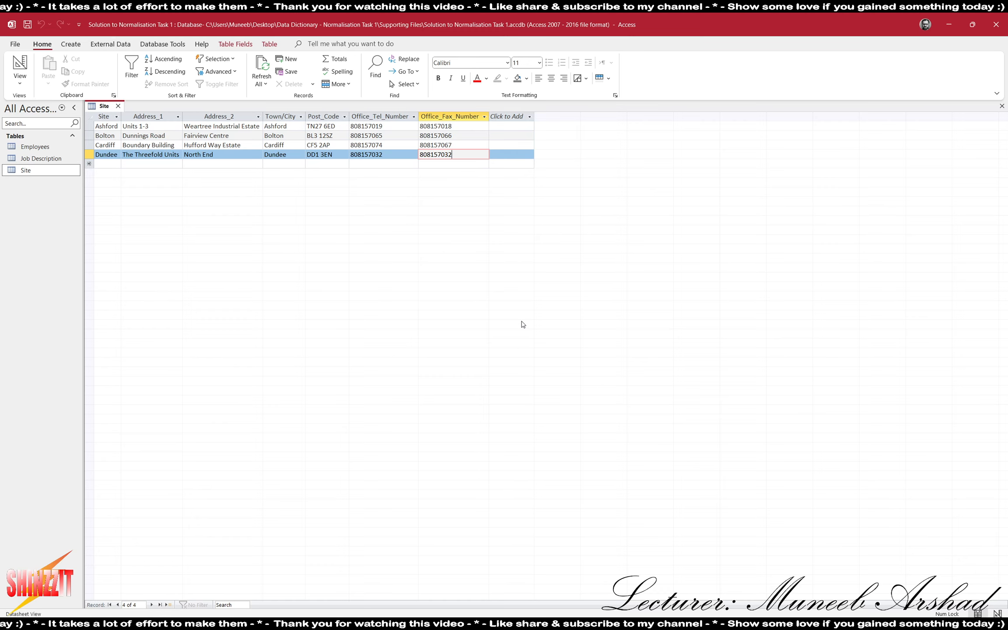
- Capture a screenshot of the Site datasheet's headings and first two records, and paste it into the Data Dictionary document in Word
key(super+shift+s)
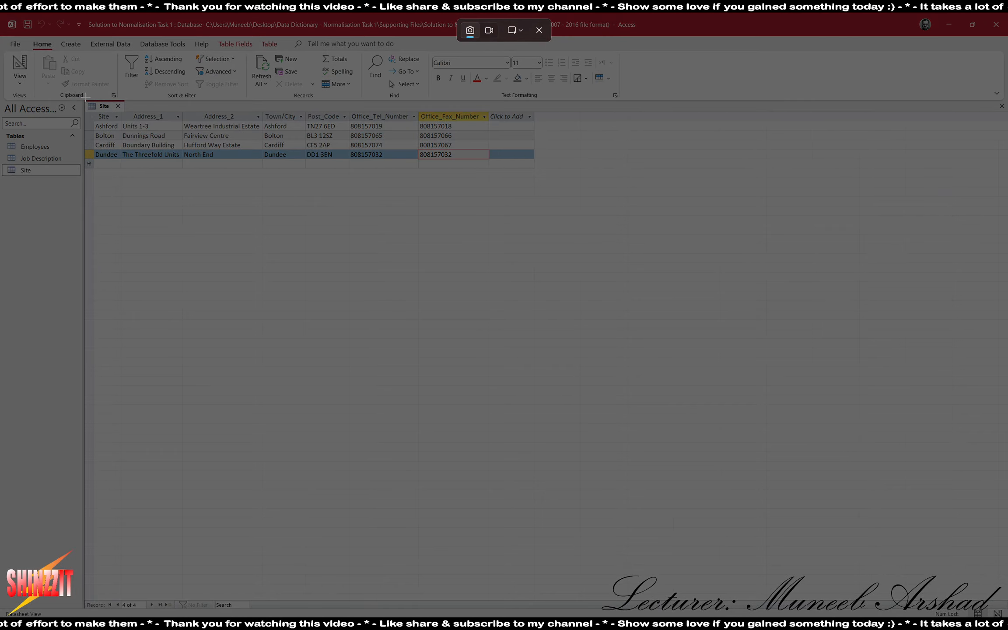
drag(83, 100, 487, 143)
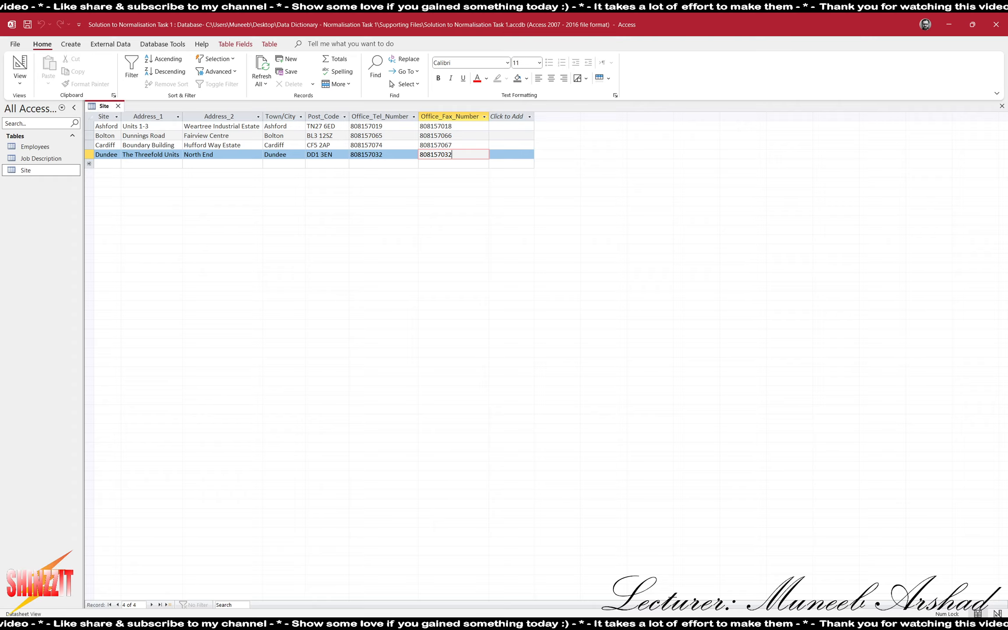
key(alt+Tab)
key(ctrl+v)
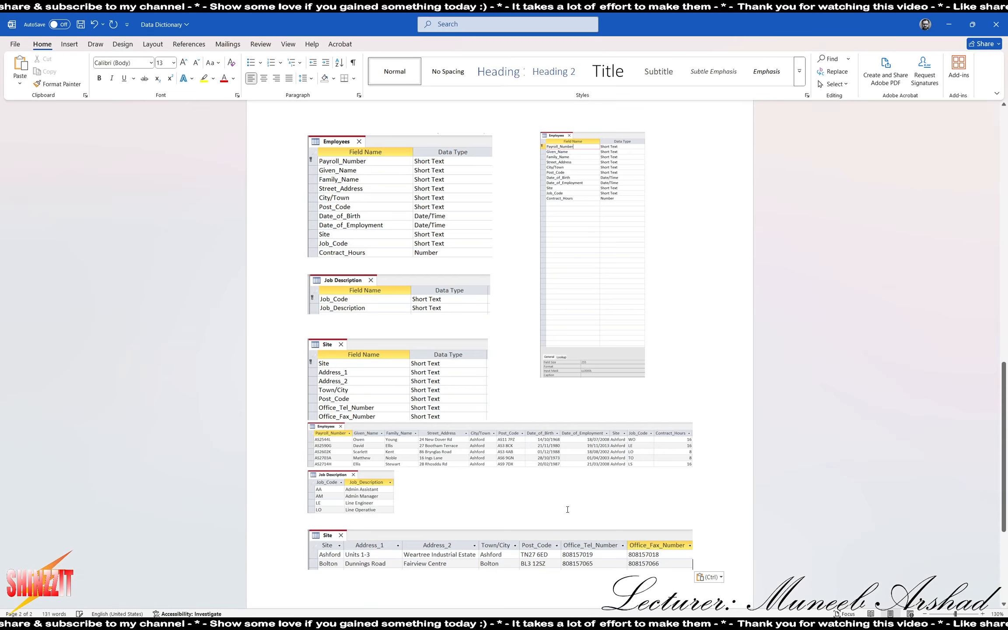
- Set the pasted Site datasheet picture in front of text and move it up directly below the Job Description datasheet picture
click(612, 554)
click(705, 536)
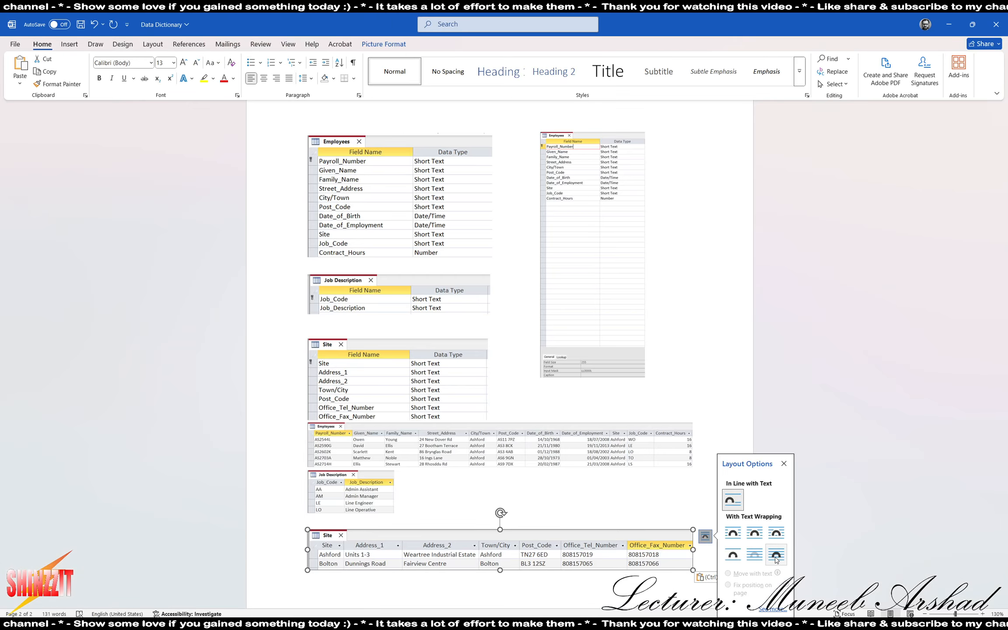
click(754, 553)
drag(545, 548, 542, 536)
scroll(541, 528, down, 3)
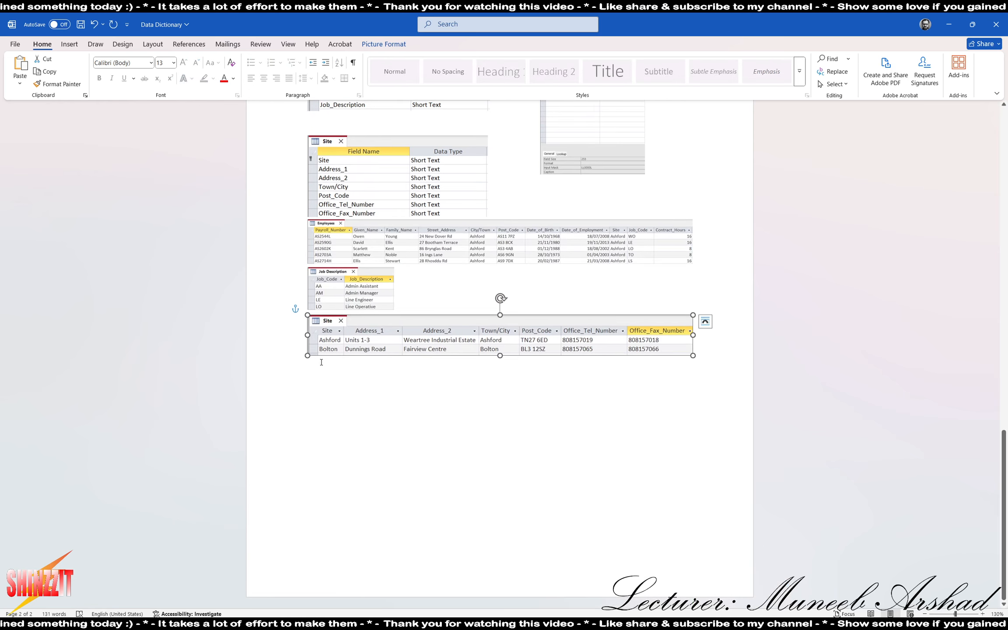
click(316, 371)
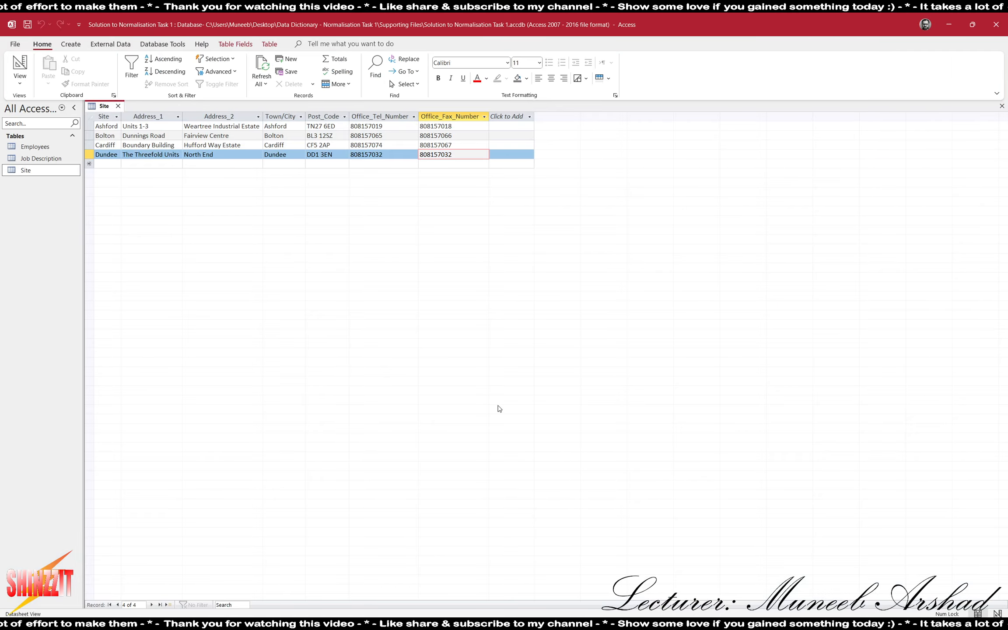
- Back in Access, close the Site table and save its layout changes
click(118, 107)
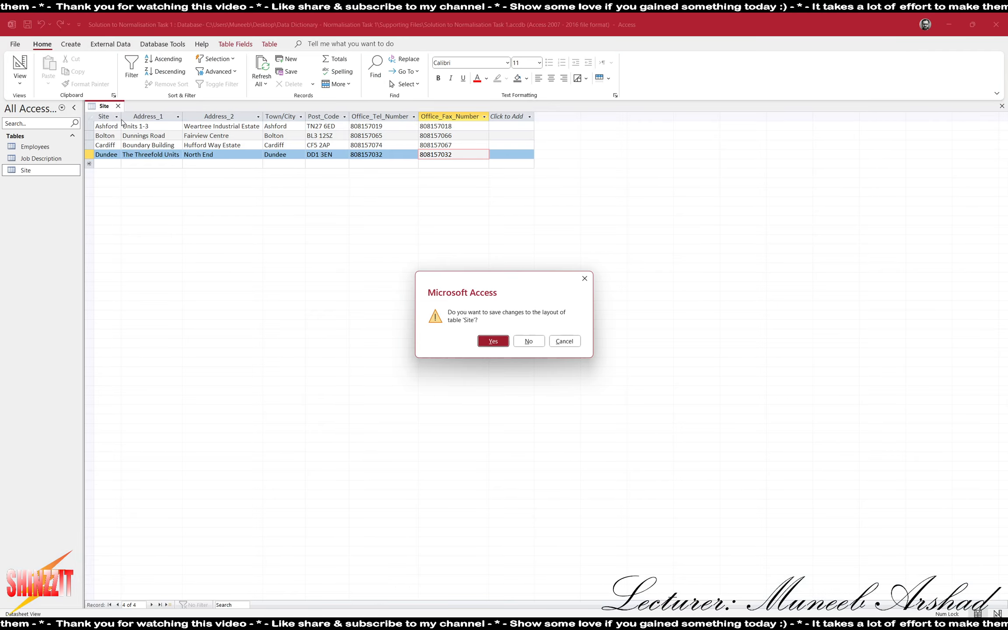
click(493, 340)
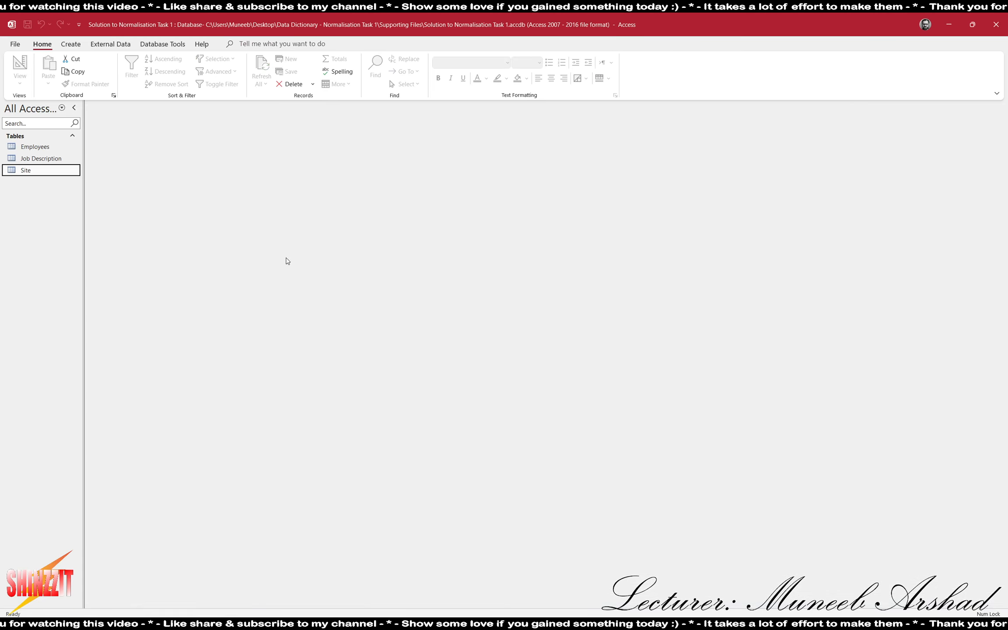
- Check the Employees table's column widths in Datasheet view and close the table
double_click(34, 147)
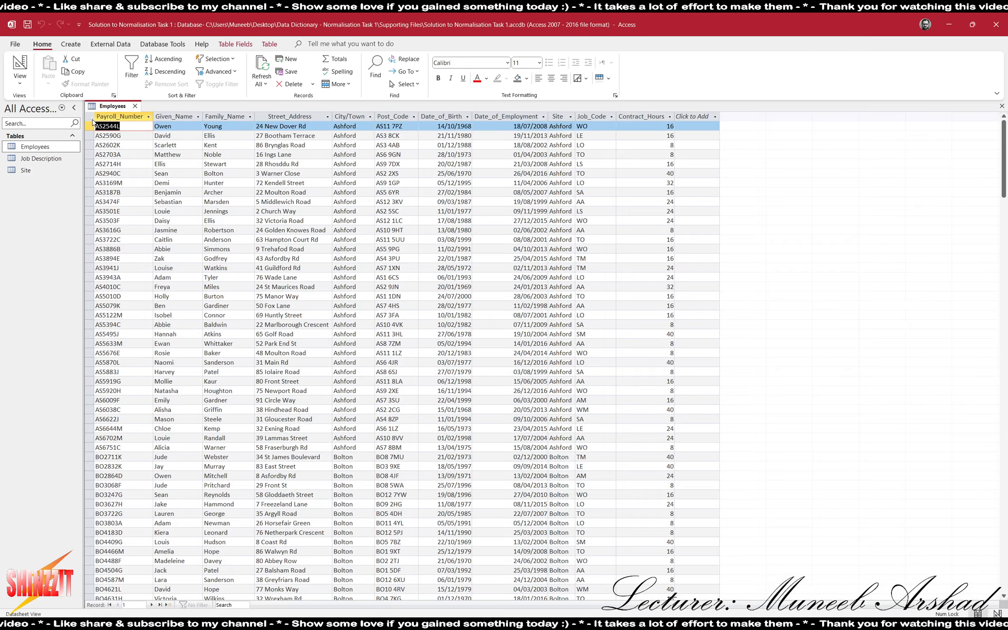
click(92, 117)
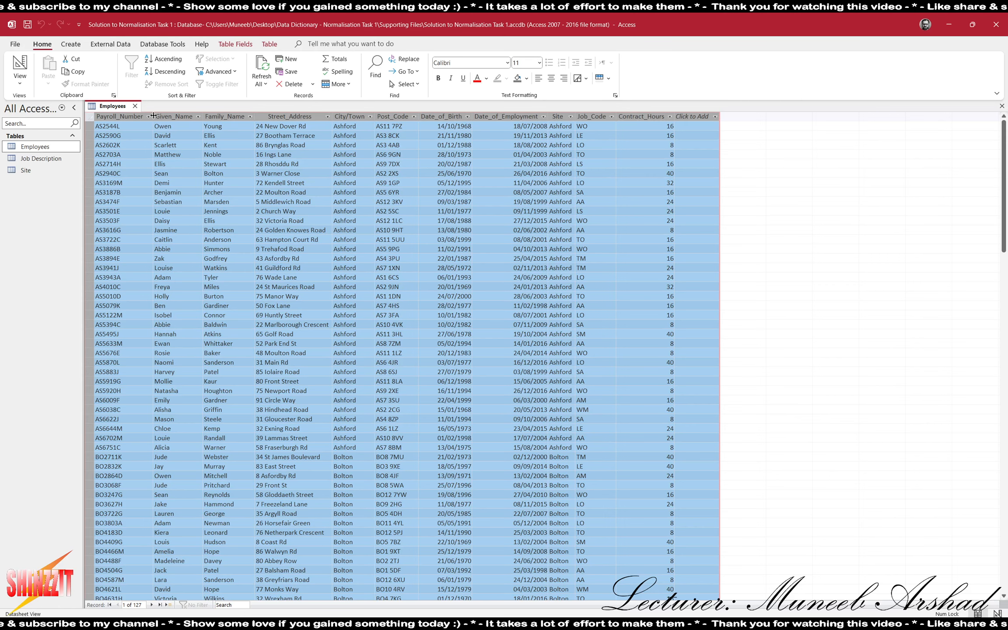
click(135, 107)
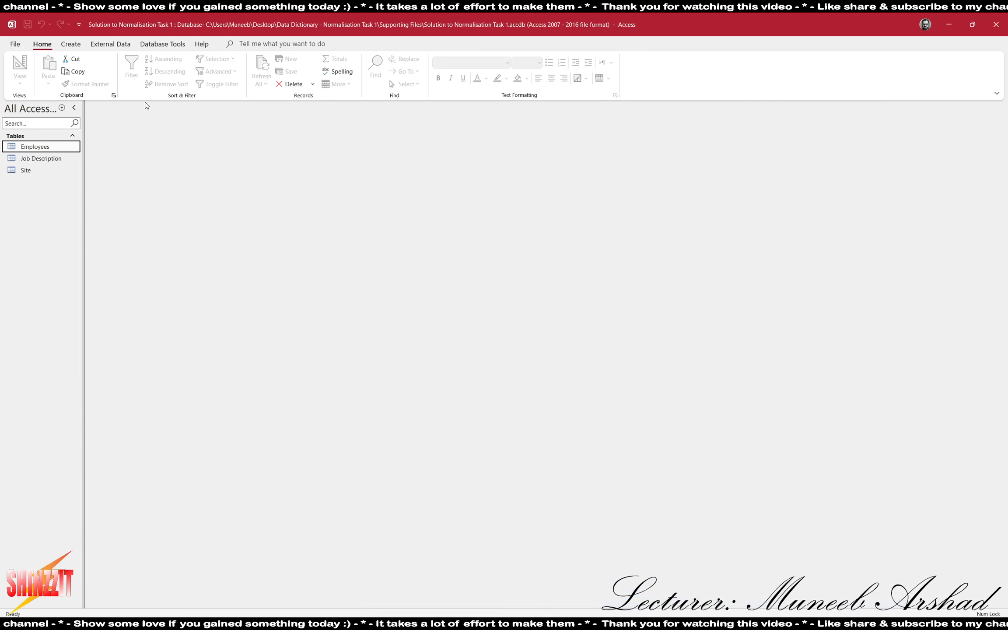
- Open the database's Relationships window and add the Employees, Job Description and Site tables to it
click(172, 45)
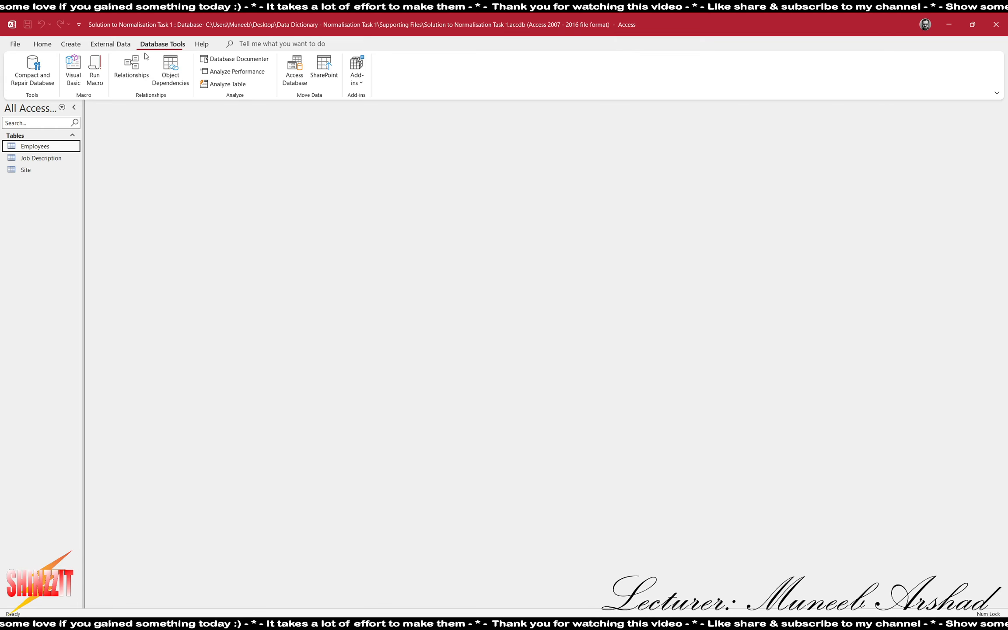
click(131, 68)
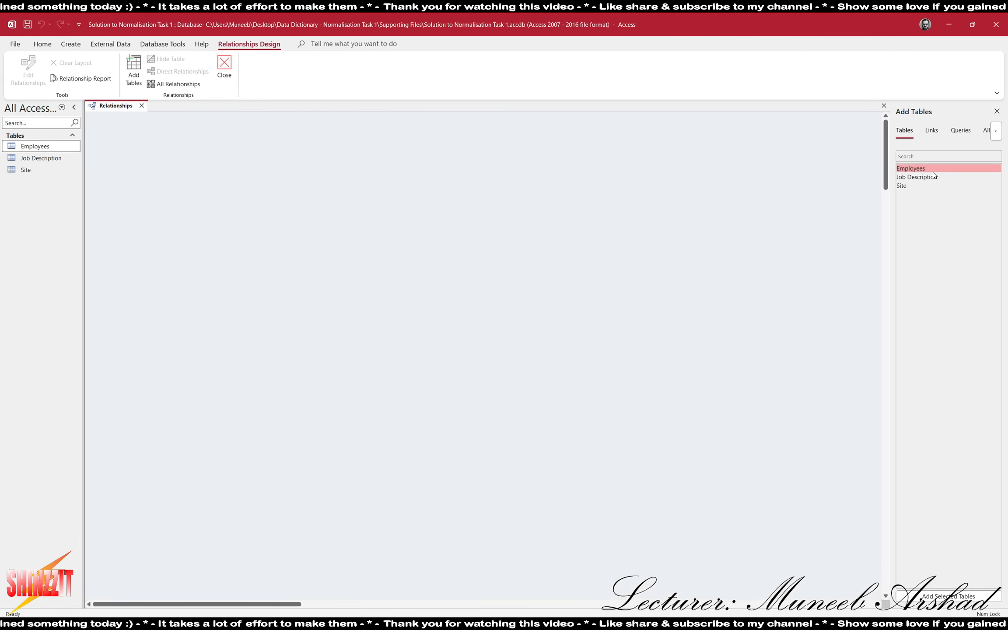
double_click(917, 171)
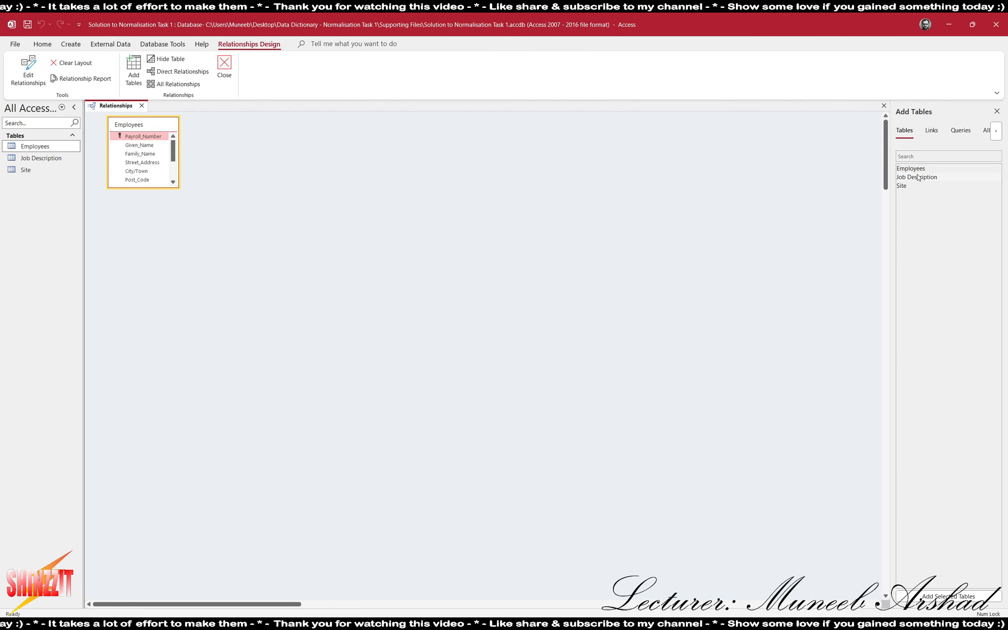
double_click(918, 177)
double_click(902, 186)
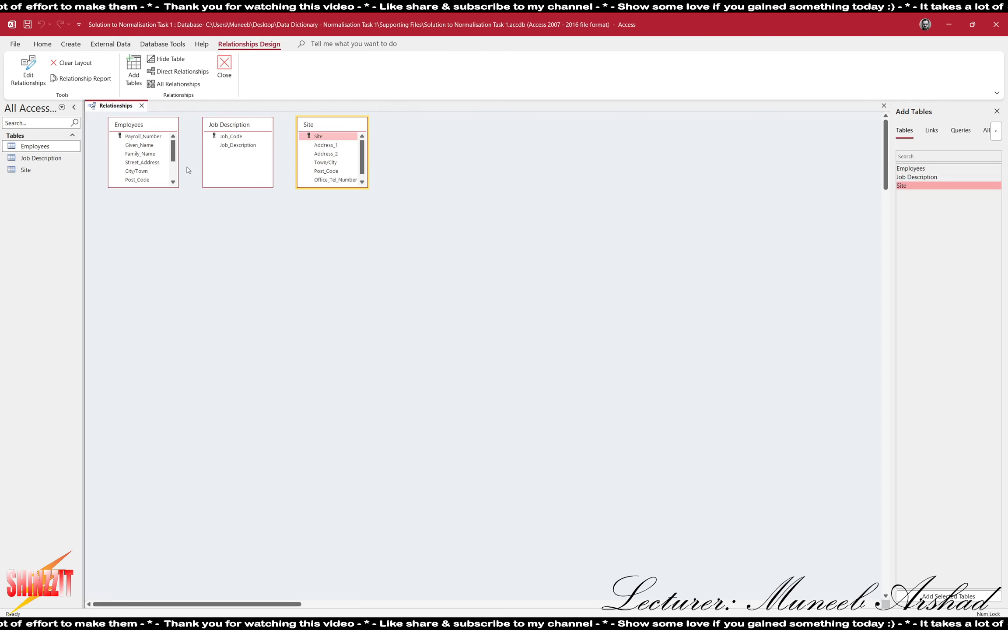
- Enlarge the Employees and Site field lists to show all fields, and place Employees to the right of Site
drag(147, 186, 148, 236)
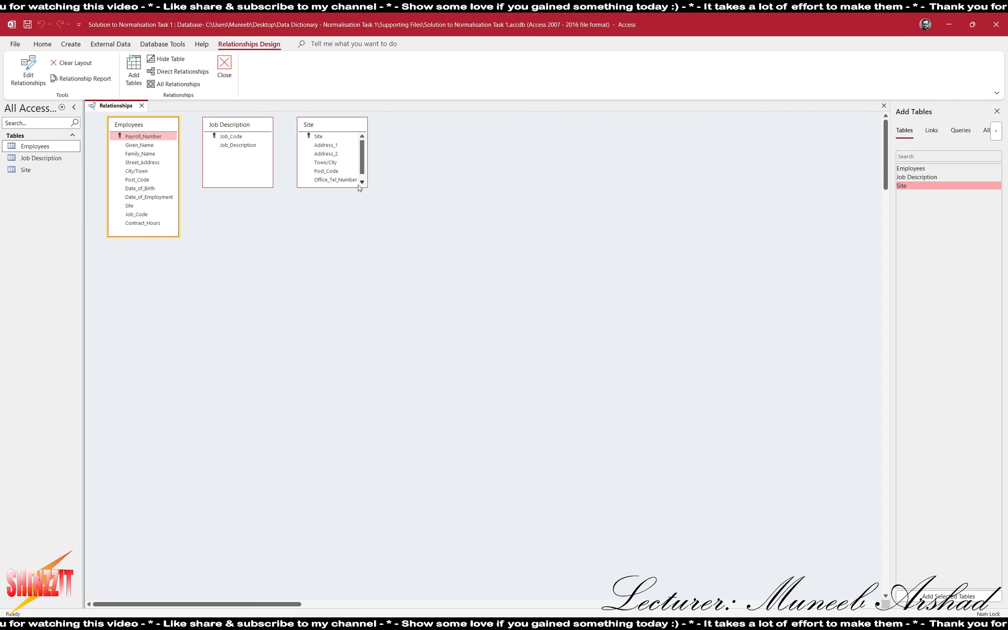
mouse_move(358, 188)
mouse_down()
mouse_move(360, 224)
mouse_move(367, 195)
mouse_up()
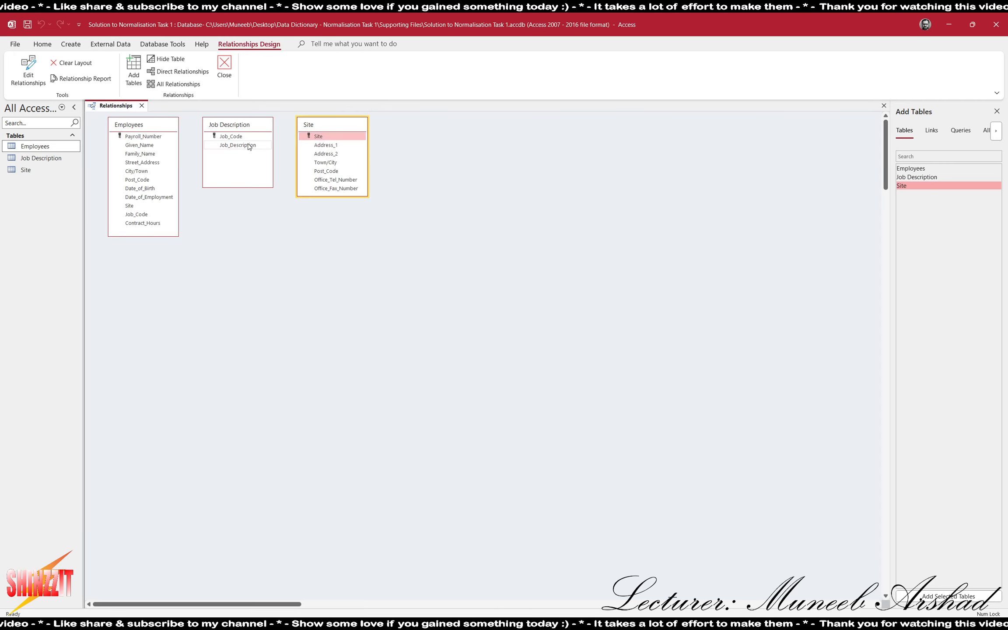
drag(146, 125, 428, 127)
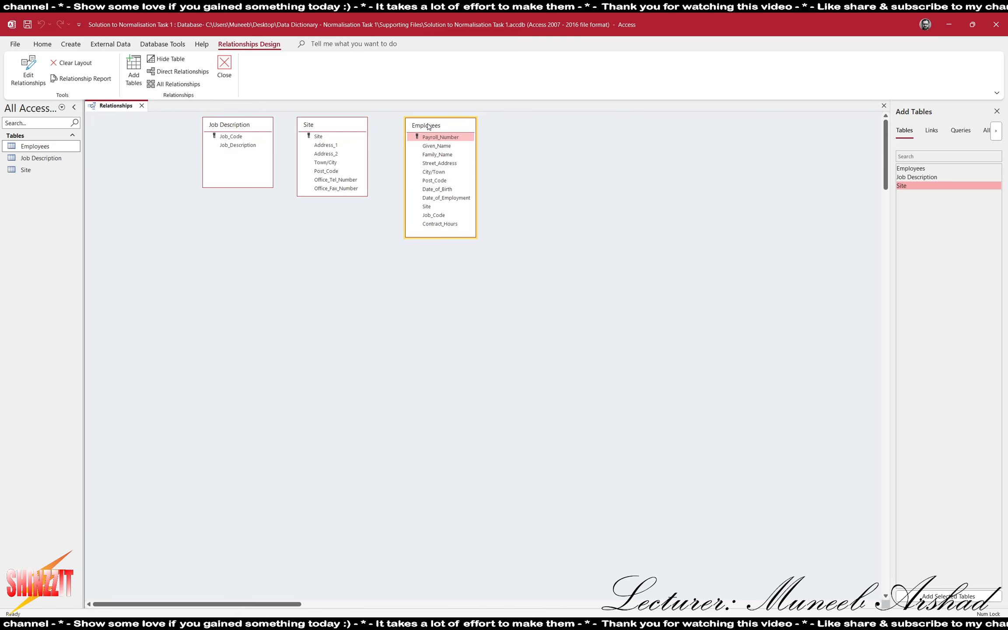
- Link Job_Code from Job Description to Employees, and paste a screenshot of the Edit Relationships dialog into the Word document
drag(235, 124, 439, 216)
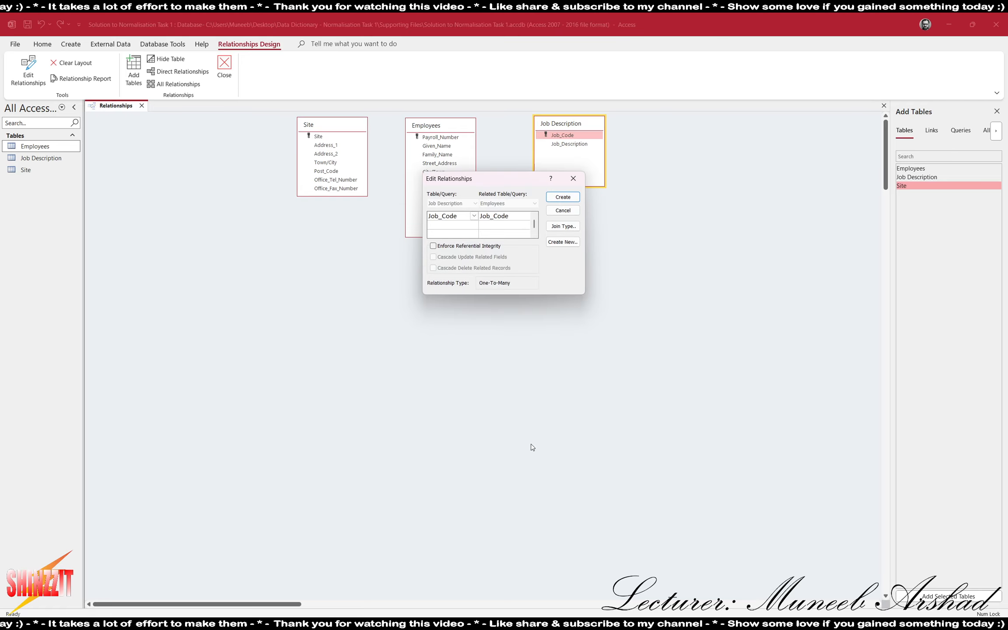
key(super+shift+s)
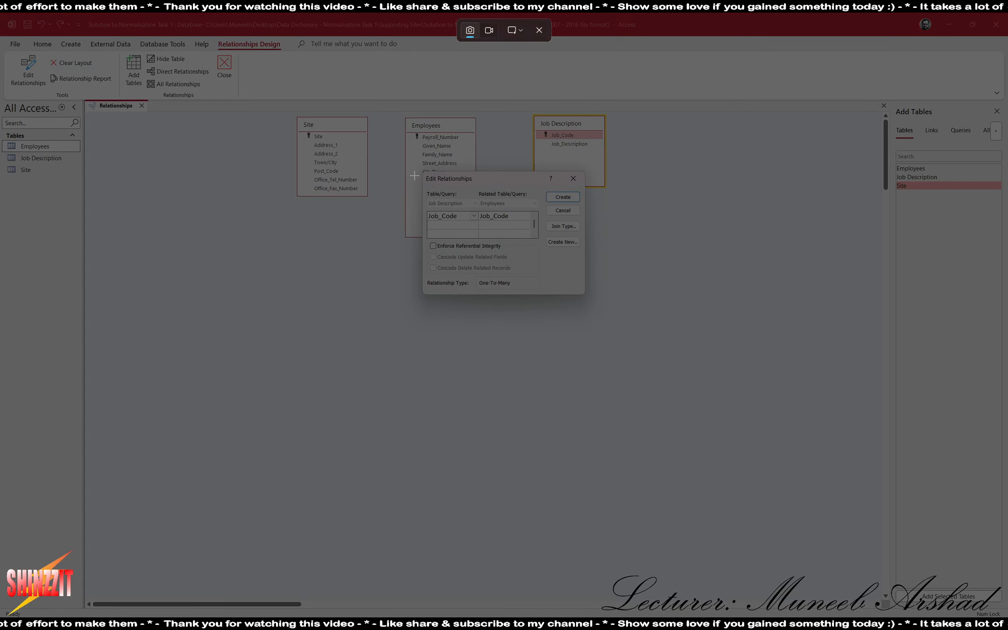
drag(421, 170, 585, 294)
key(alt+Tab)
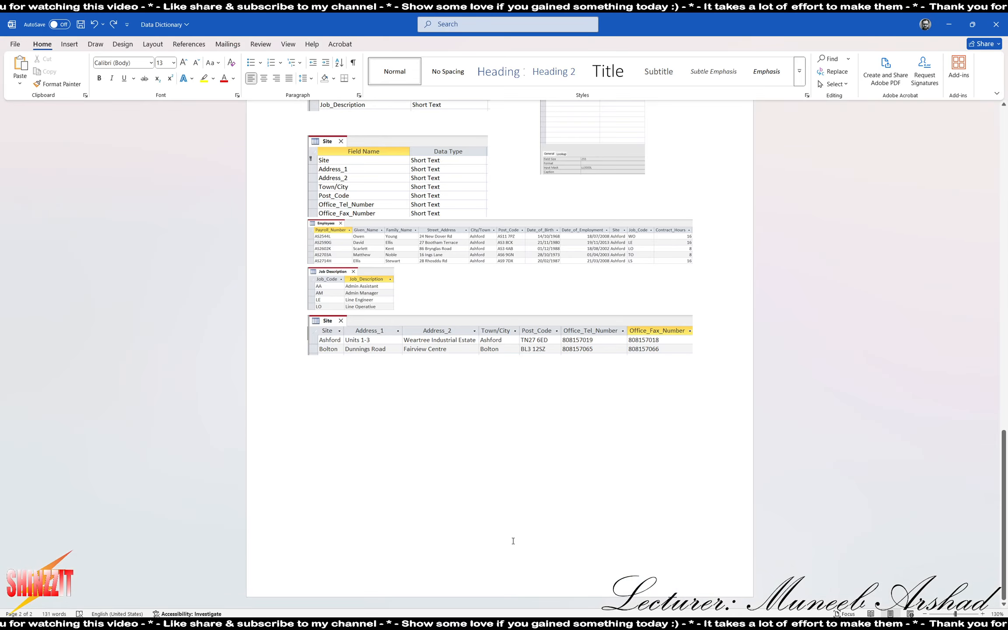
click(321, 377)
key(ctrl+v)
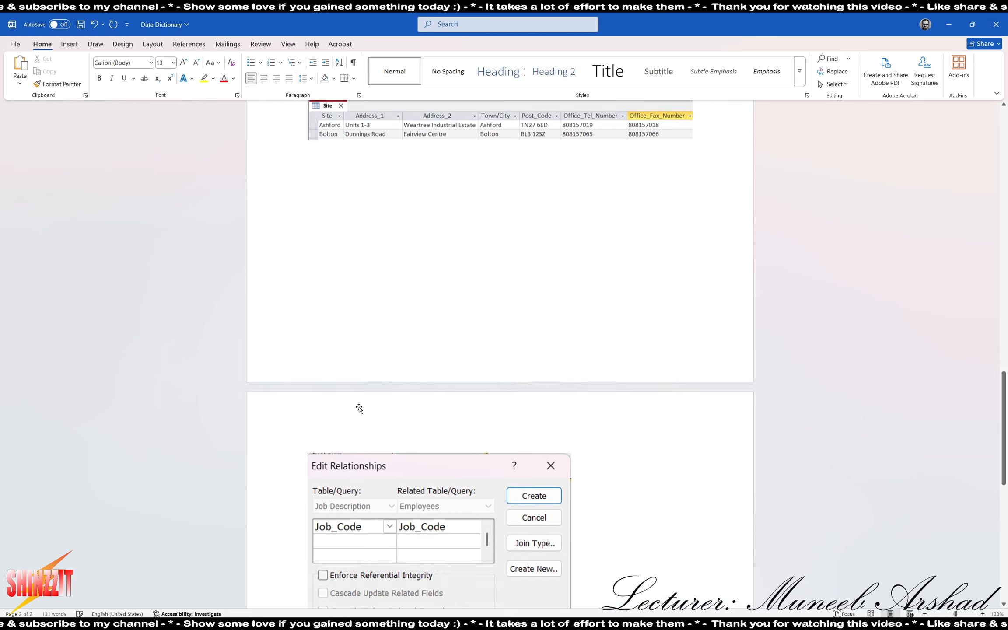
- Set the Edit Relationships picture in front of text, shrink it to about half size, and place it under the Site datasheet picture
click(564, 394)
click(584, 391)
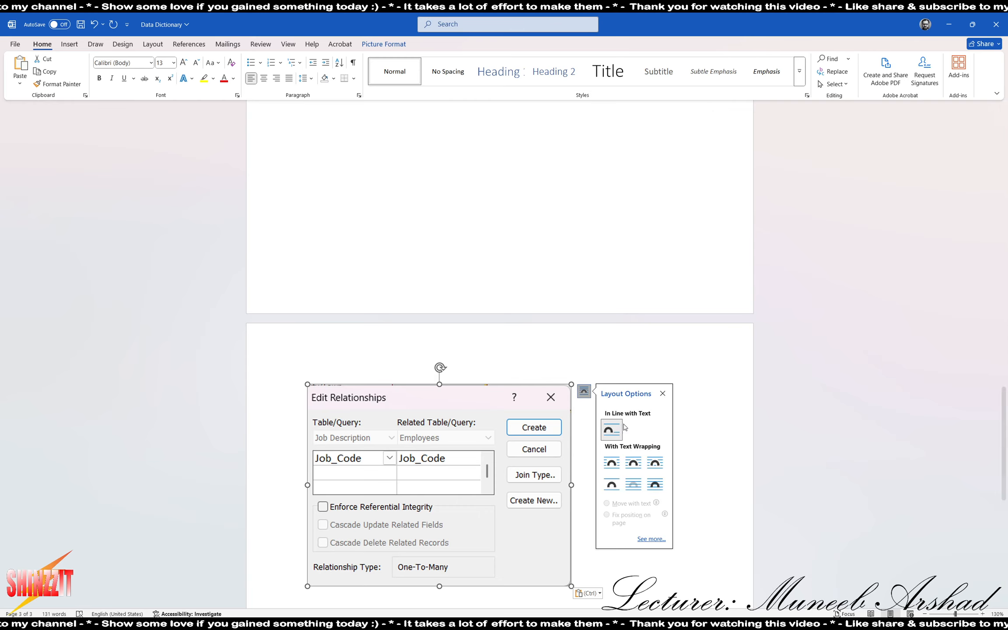
click(655, 485)
drag(519, 119, 523, 529)
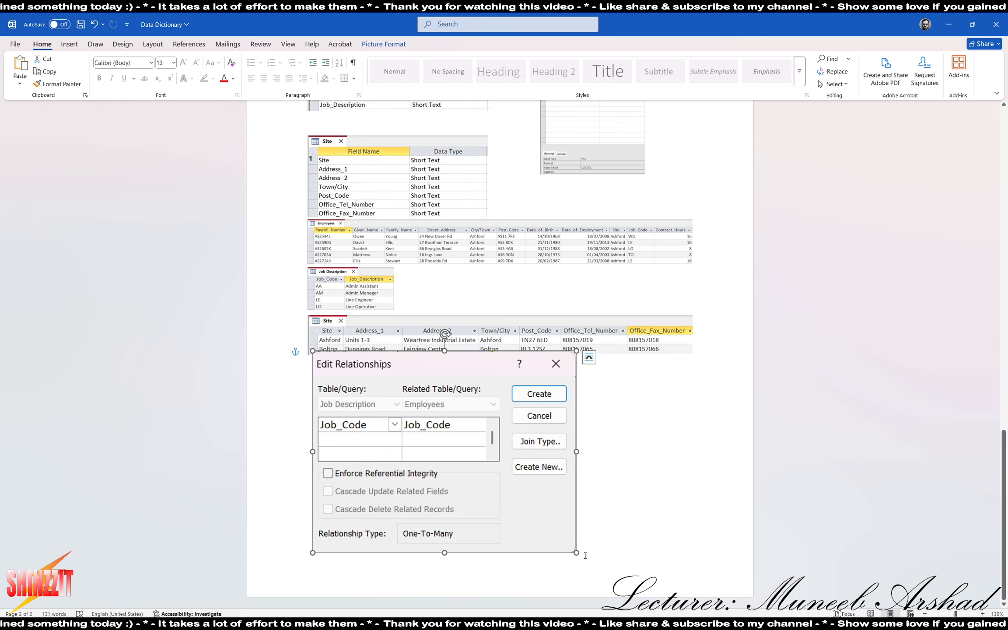
drag(576, 554, 445, 453)
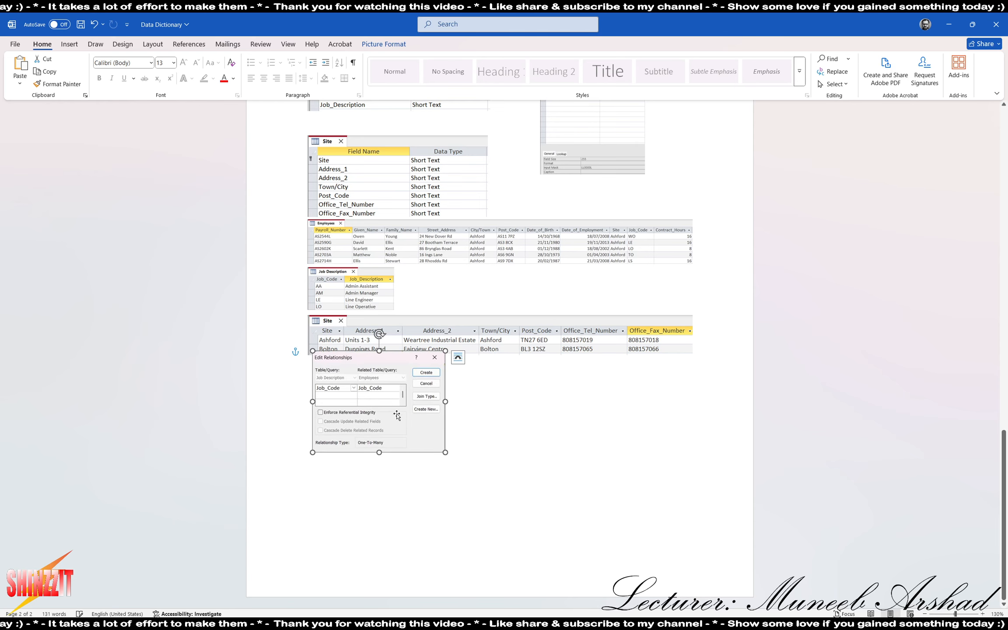
mouse_move(397, 416)
mouse_down()
mouse_move(395, 451)
mouse_move(394, 420)
mouse_up()
click(472, 423)
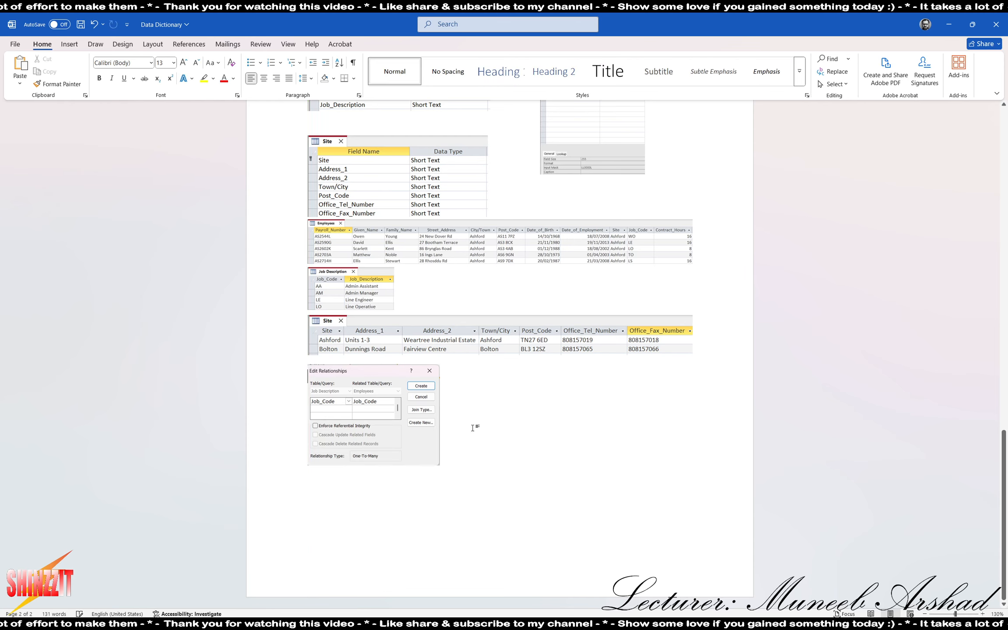
- Back in Access, create the Job_Code relationship between Job Description and Employees with Enforce Referential Integrity enabled
key(alt+Tab)
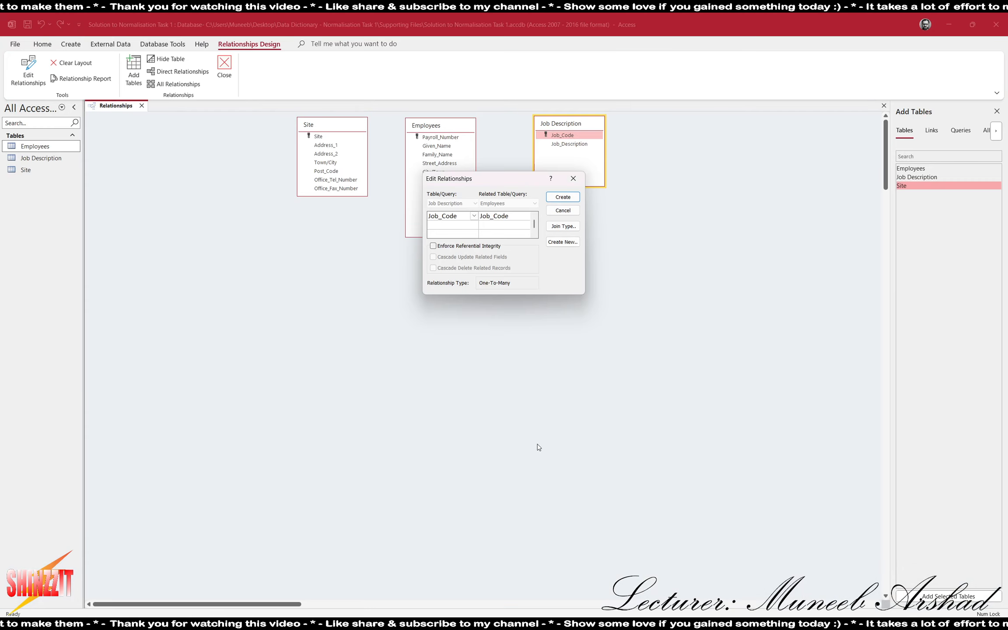
click(564, 197)
double_click(526, 138)
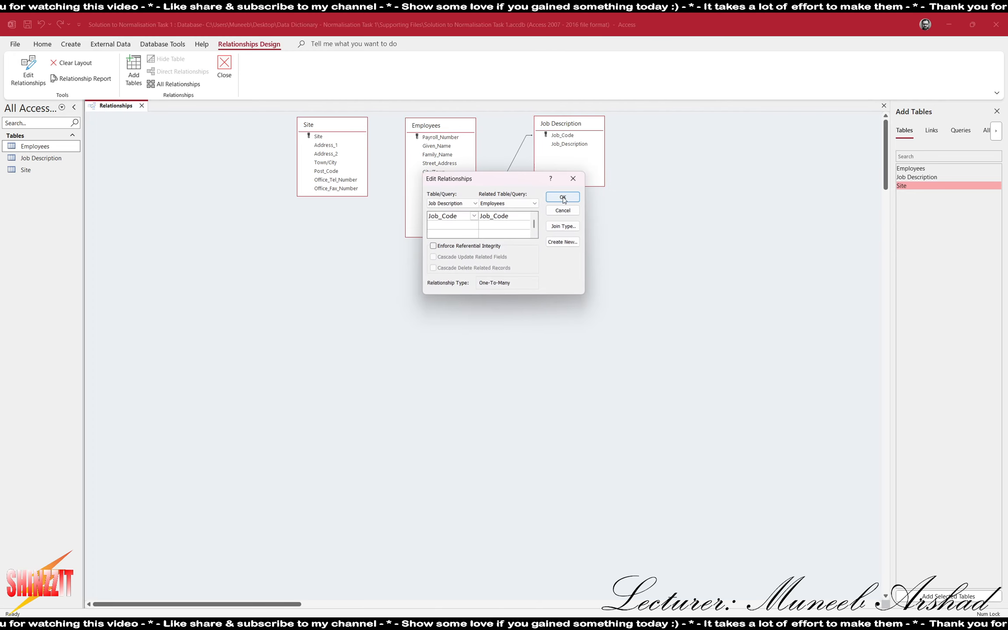
click(498, 247)
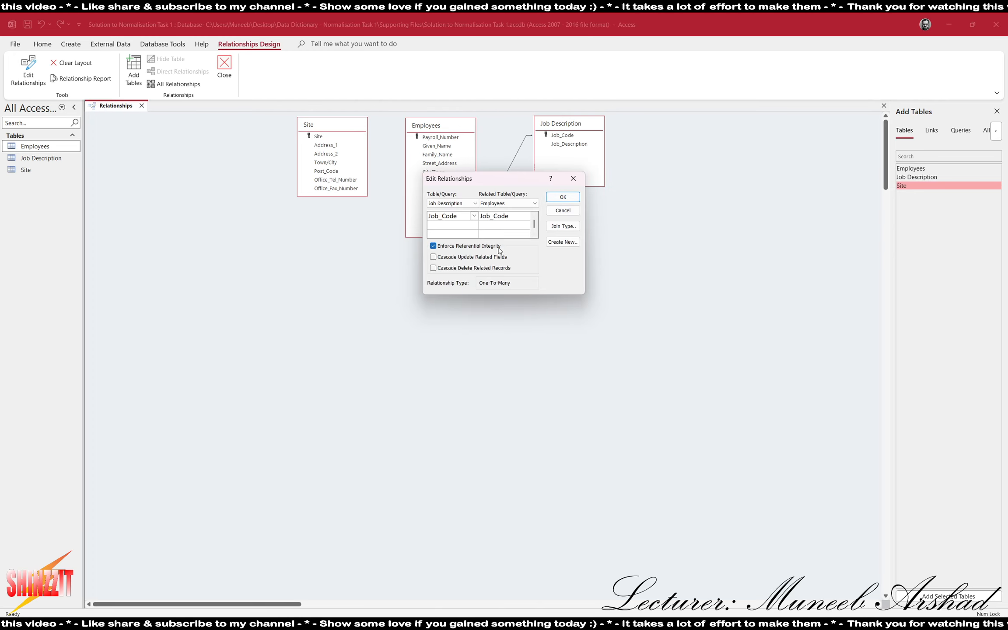
click(563, 197)
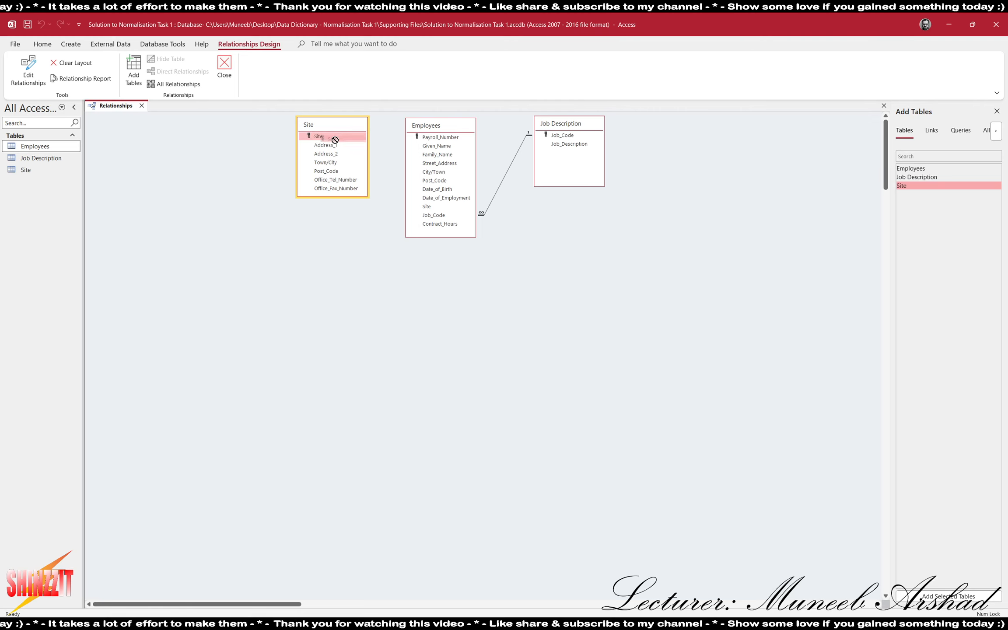
- Link Site to Employees on the Site field with Enforce Referential Integrity enabled, and paste a screenshot of the dialog into the Word document
drag(318, 136, 426, 206)
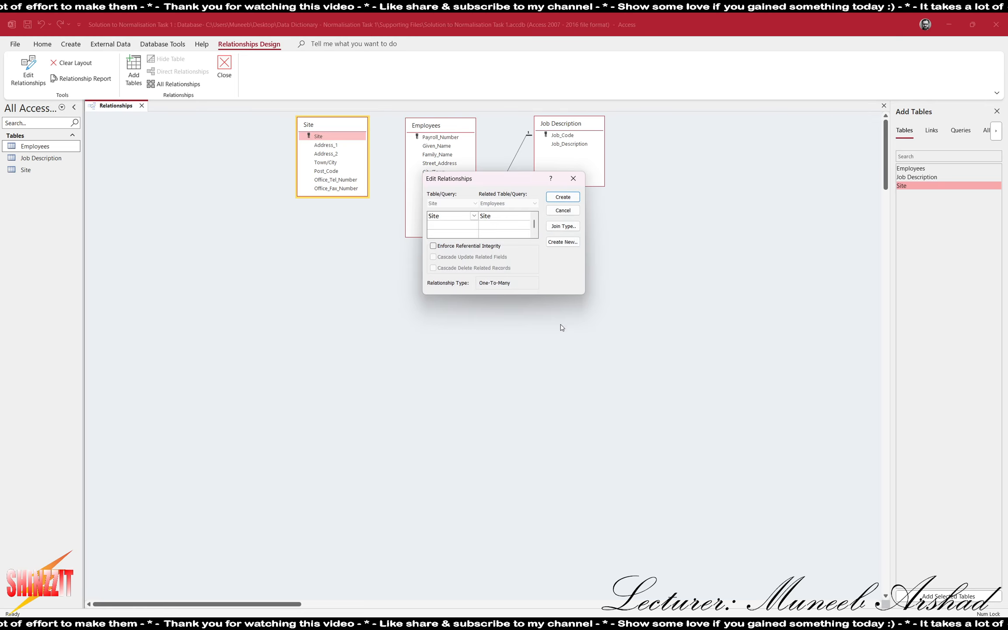
click(489, 247)
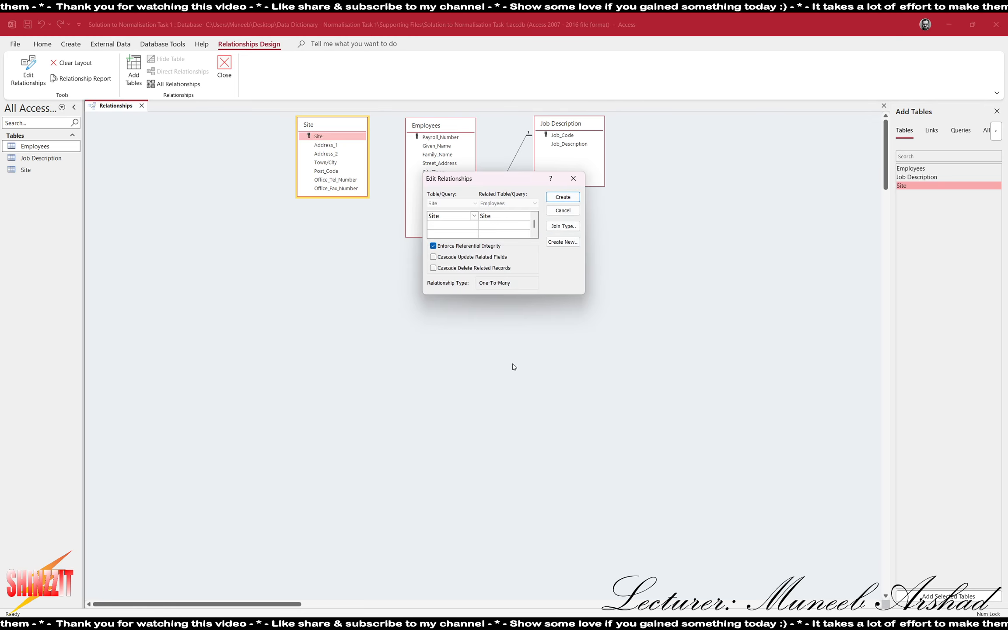
key(super+shift+s)
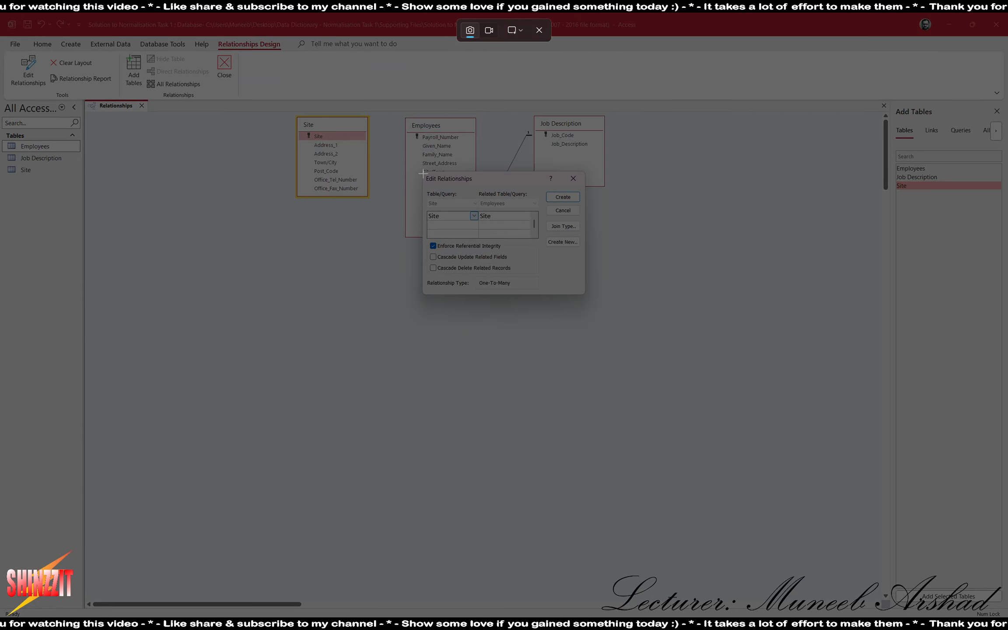
drag(423, 171, 586, 293)
click(658, 626)
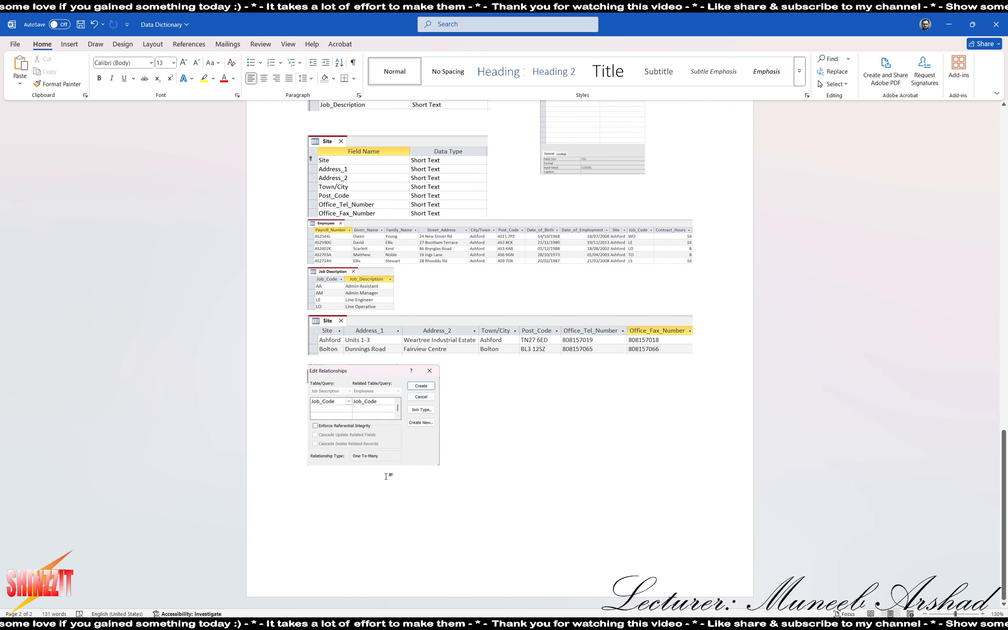
key(ctrl+v)
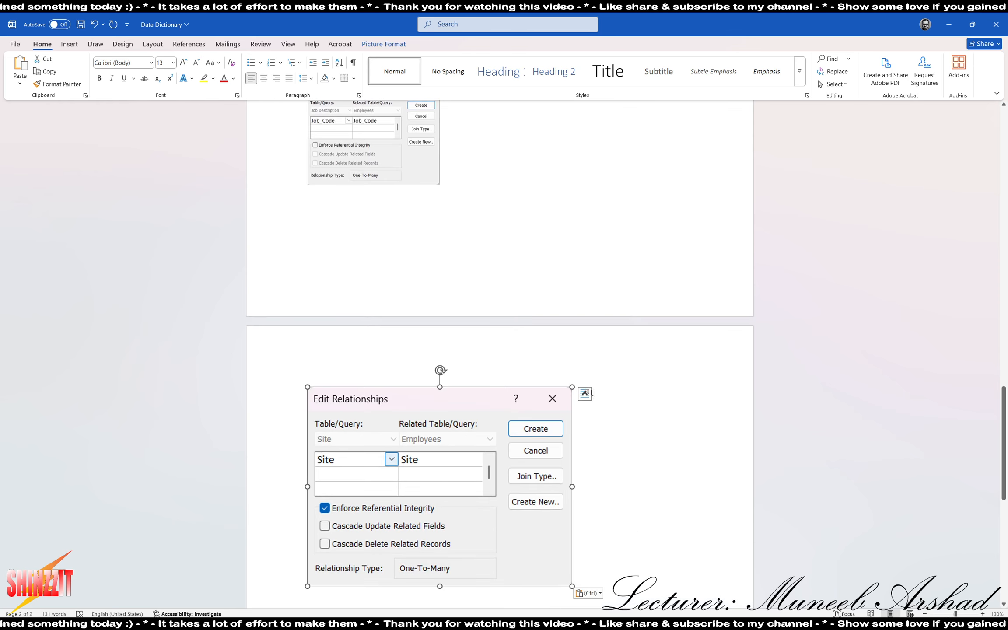
- Set the Site relationship picture in front of text, shrink it to about half size, and place it beside the Job_Code relationship picture
click(584, 394)
click(641, 481)
scroll(515, 124, up, 3)
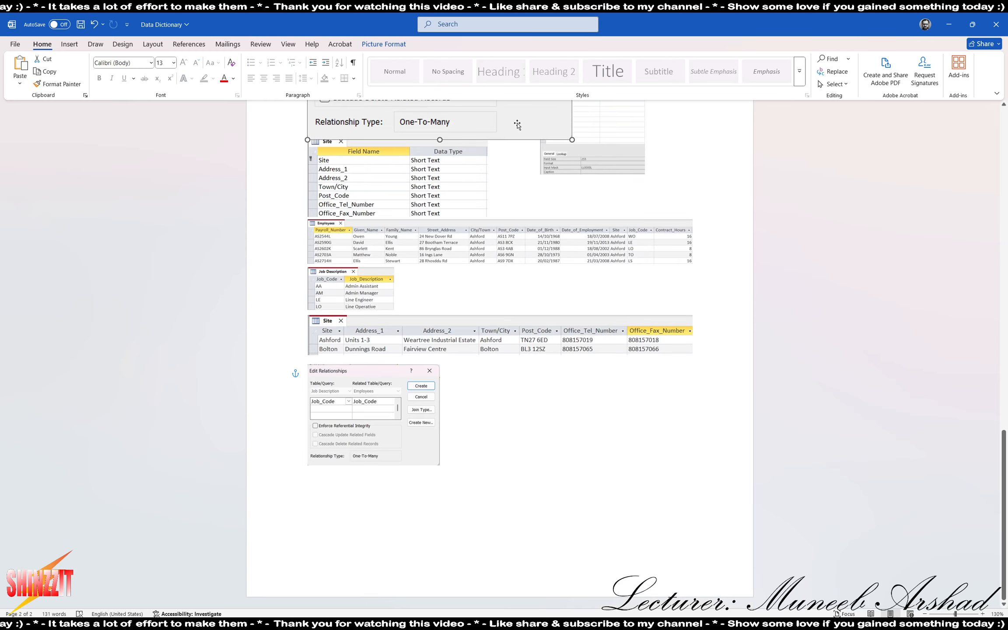
drag(515, 124, 658, 570)
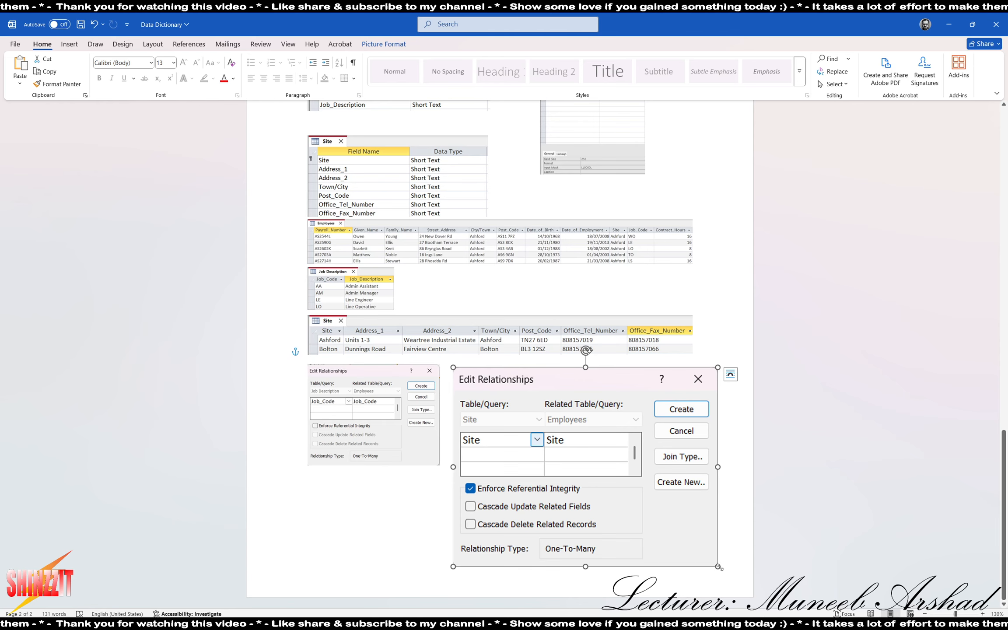
drag(719, 567, 585, 467)
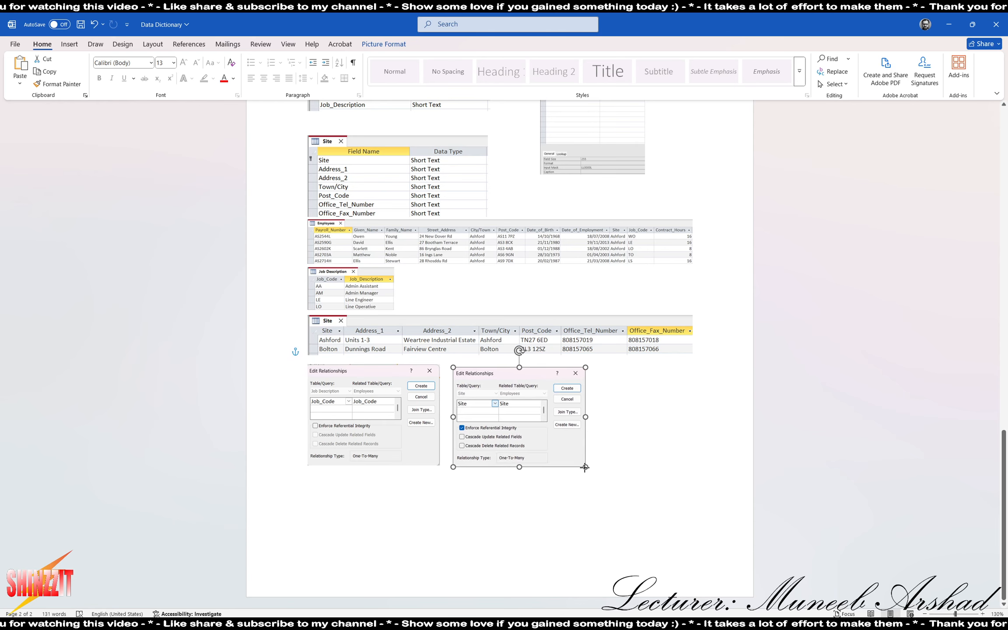
drag(520, 447, 560, 444)
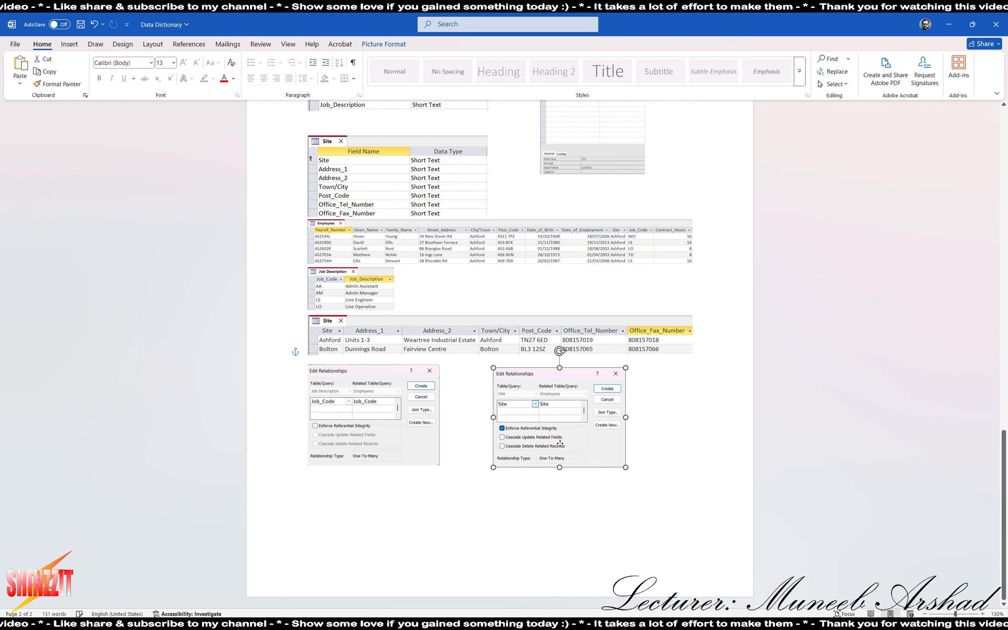
click(424, 511)
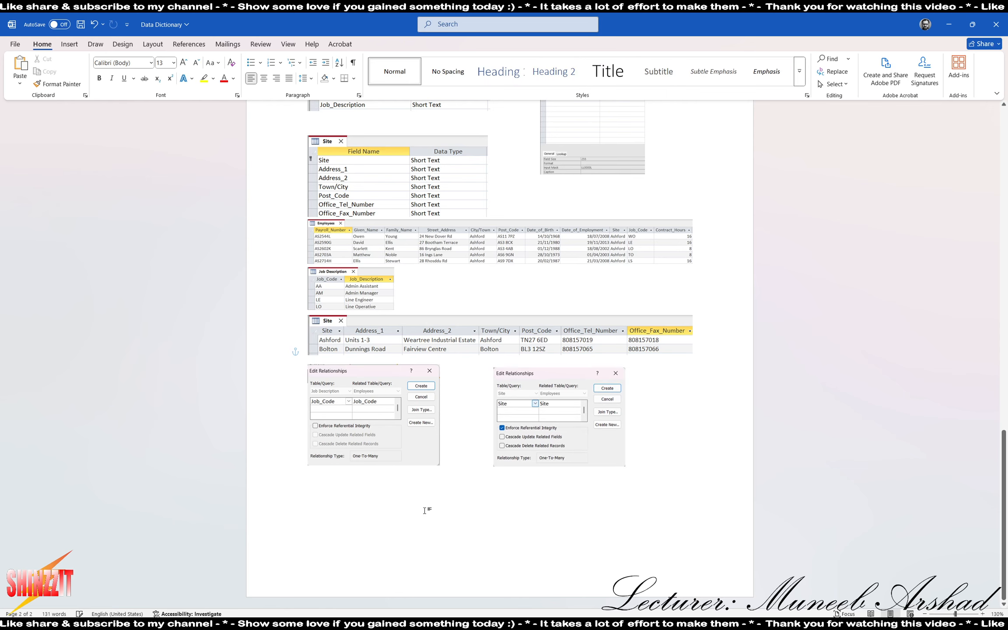
- Delete the old Job_Code relationship picture and paste a new screenshot of that relationship's dialog from Access, with Enforce Referential Integrity enabled
click(408, 438)
key(Delete)
key(alt+Tab)
double_click(507, 171)
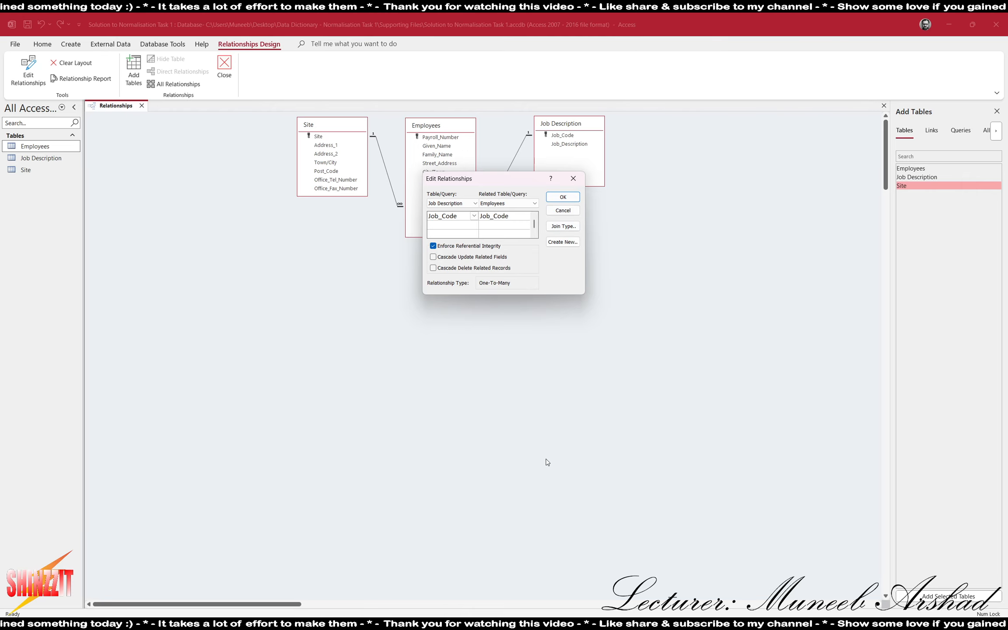
key(super+shift+s)
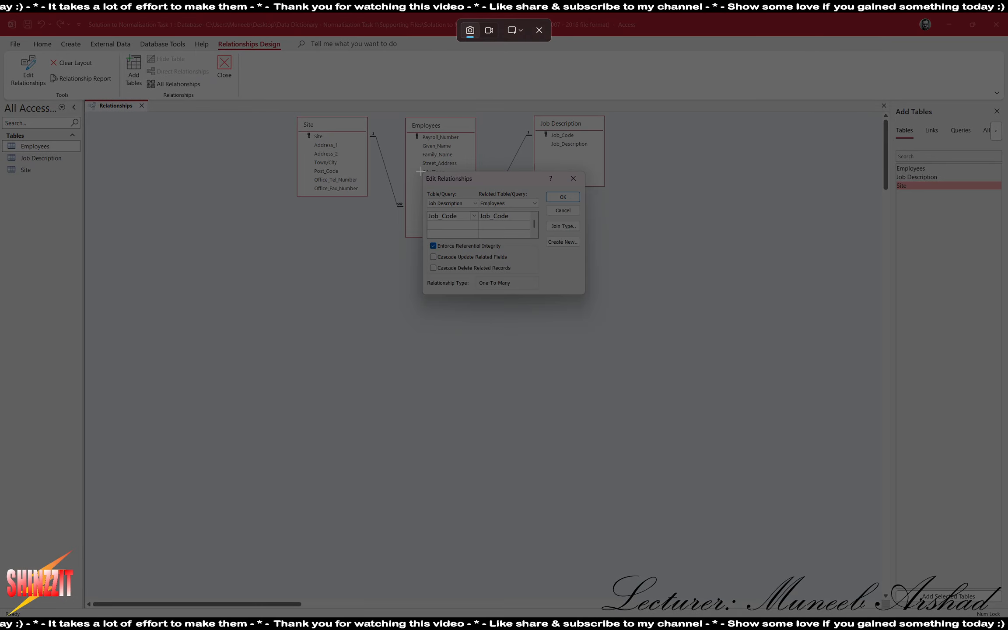
drag(423, 171, 586, 297)
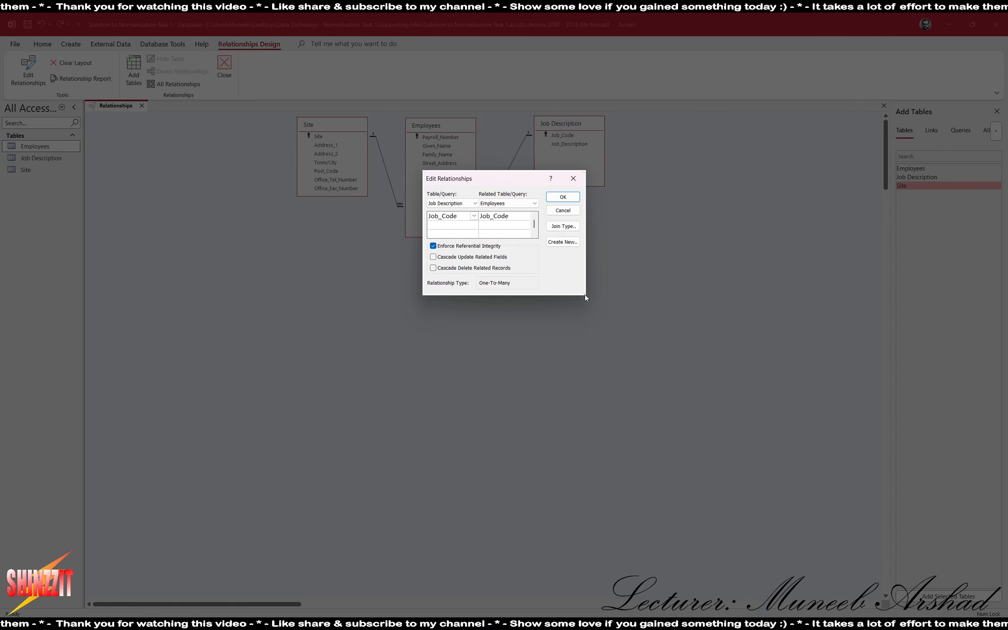
key(alt+Tab)
key(ctrl+v)
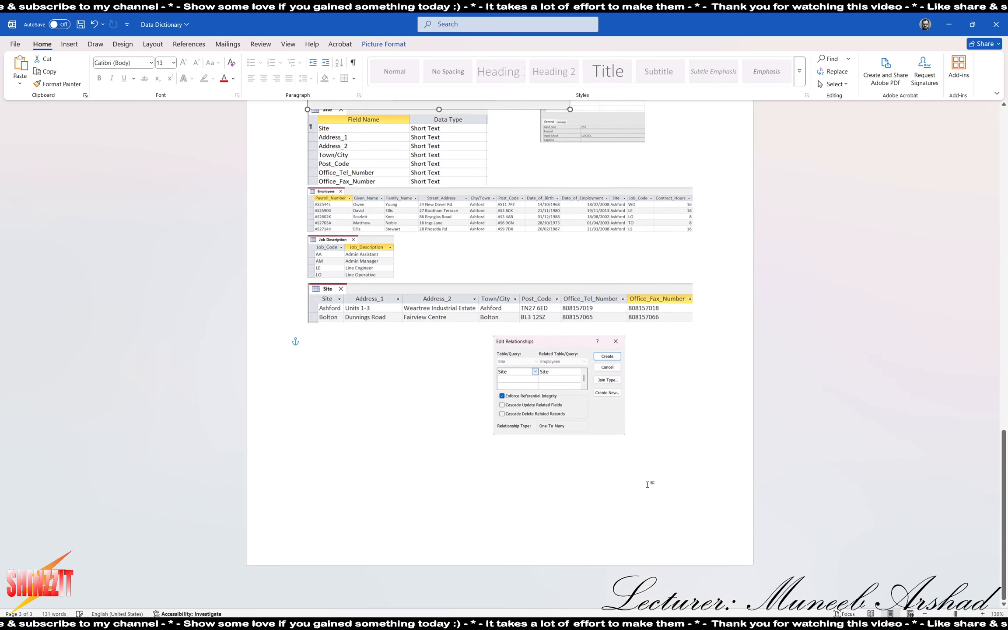
- Shrink the new Job_Code relationship picture to about half size and place it to the left of the Site relationship picture
drag(487, 487, 505, 490)
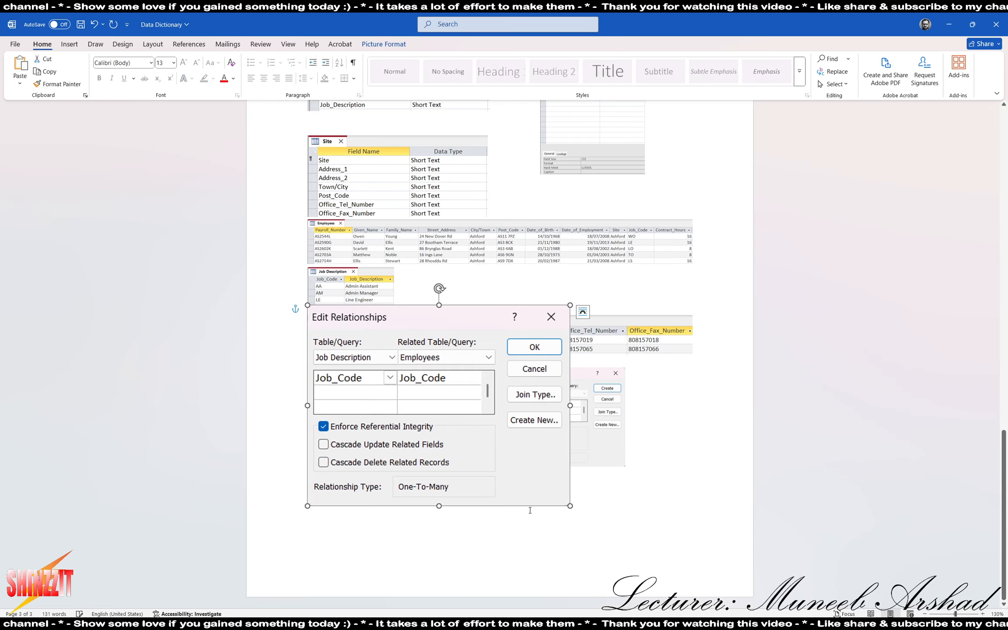
drag(570, 506, 413, 458)
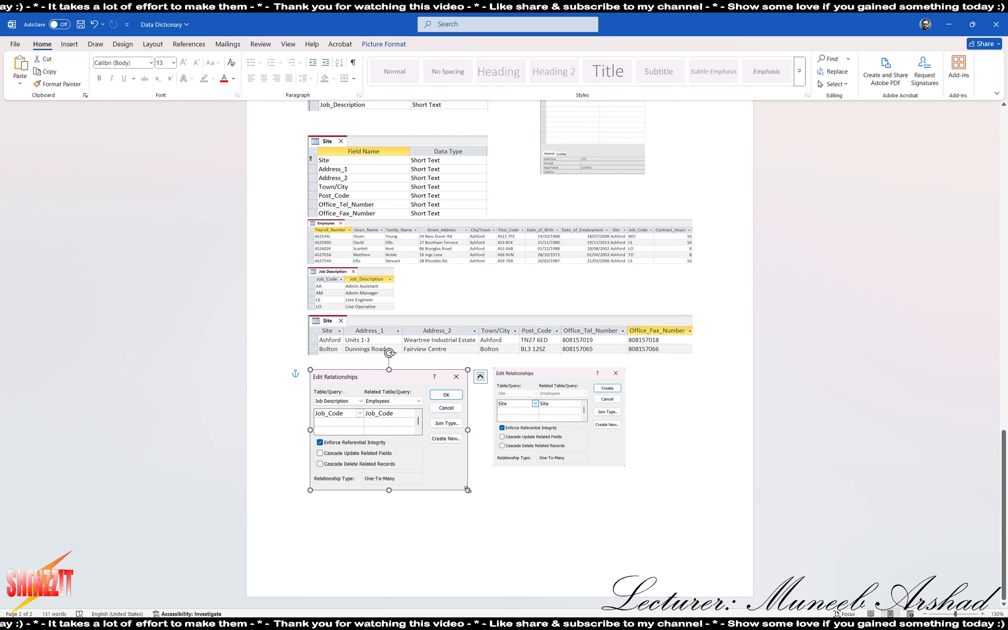
drag(468, 489, 439, 466)
click(578, 517)
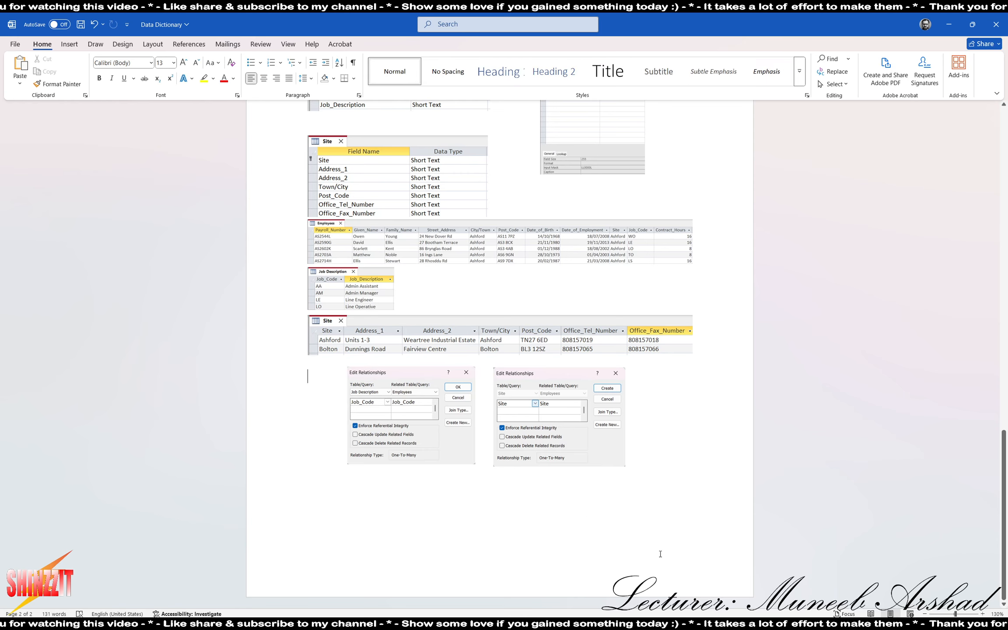
- Close the relationship dialog in Access, capture the diagram of the three linked tables, and paste it onto a new page in Word
click(699, 619)
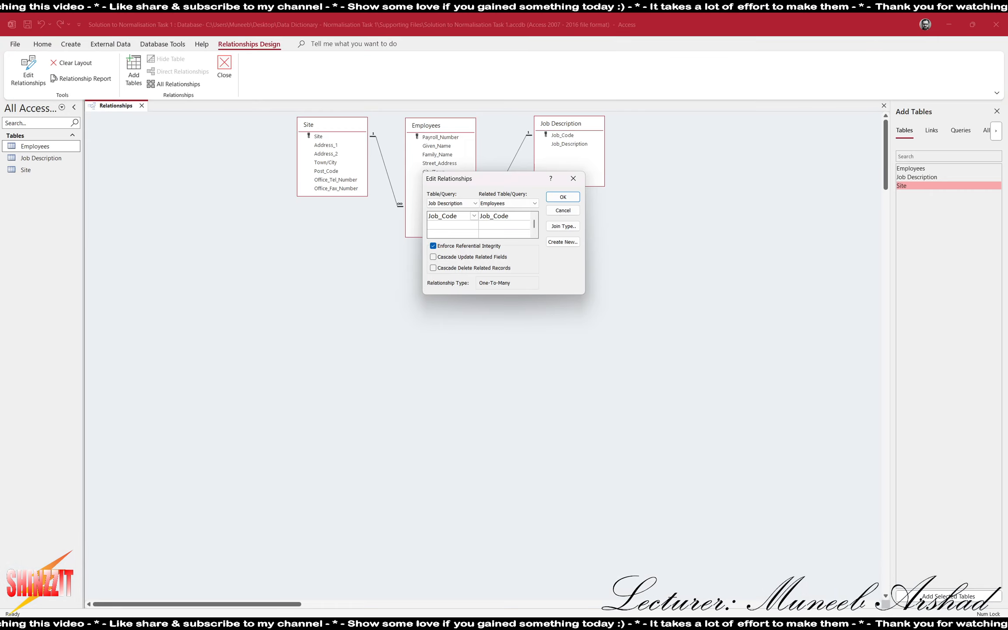
click(565, 198)
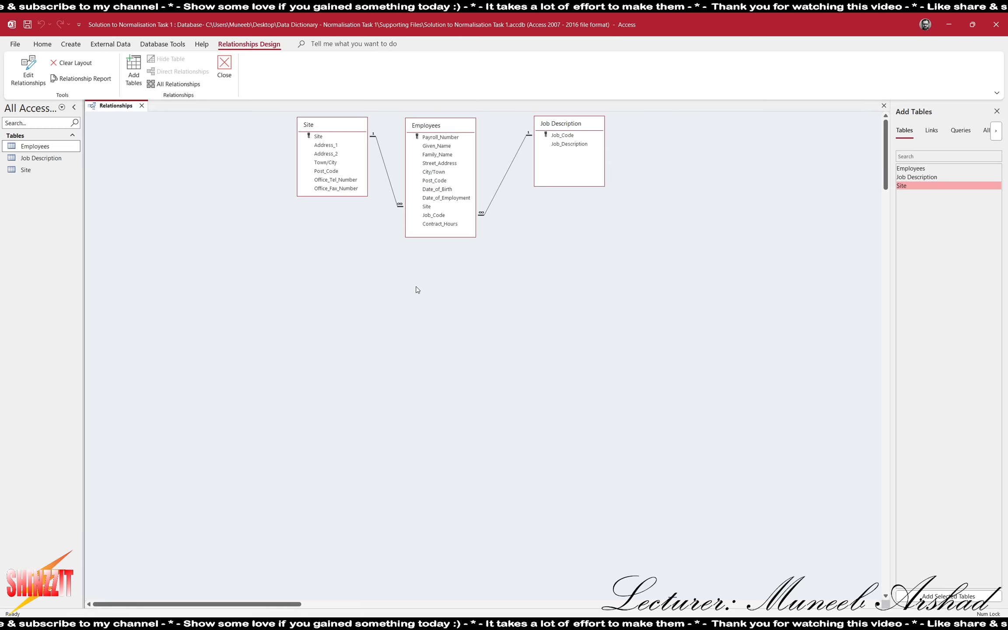
key(super+shift+s)
drag(287, 112, 624, 252)
key(alt+Tab)
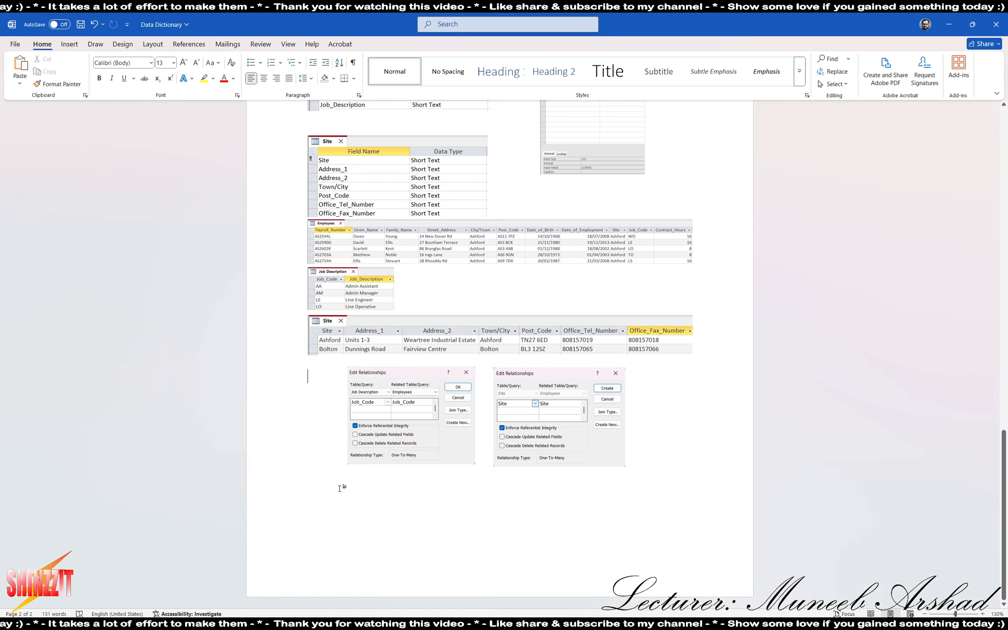
double_click(340, 488)
key(ctrl+Return)
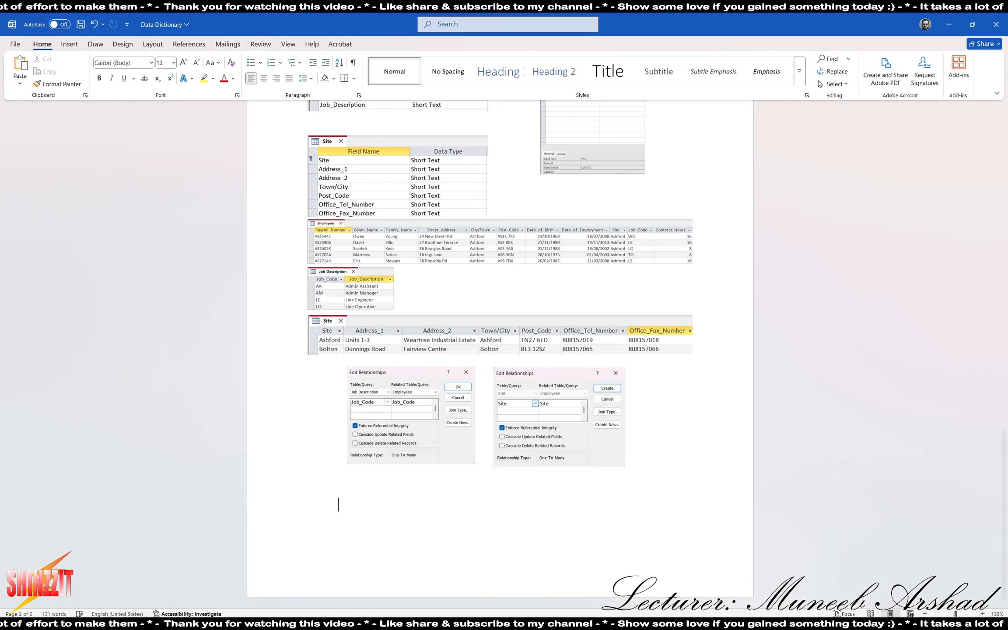
key(ctrl+v)
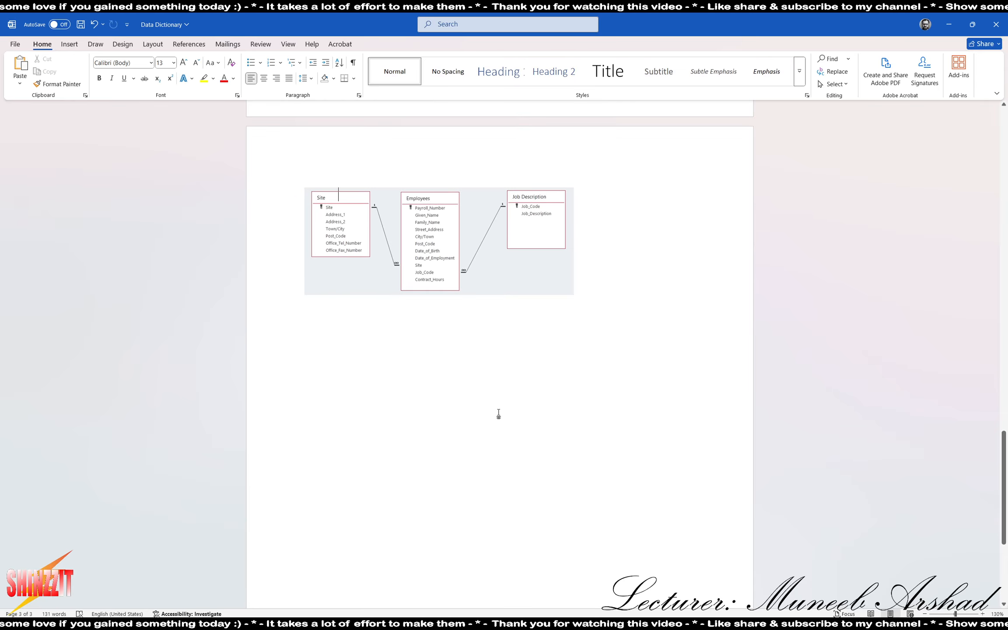
- Switch to the task PDF in Acrobat and examine the required database name and the staff report requirements in question 4
key(alt+Tab)
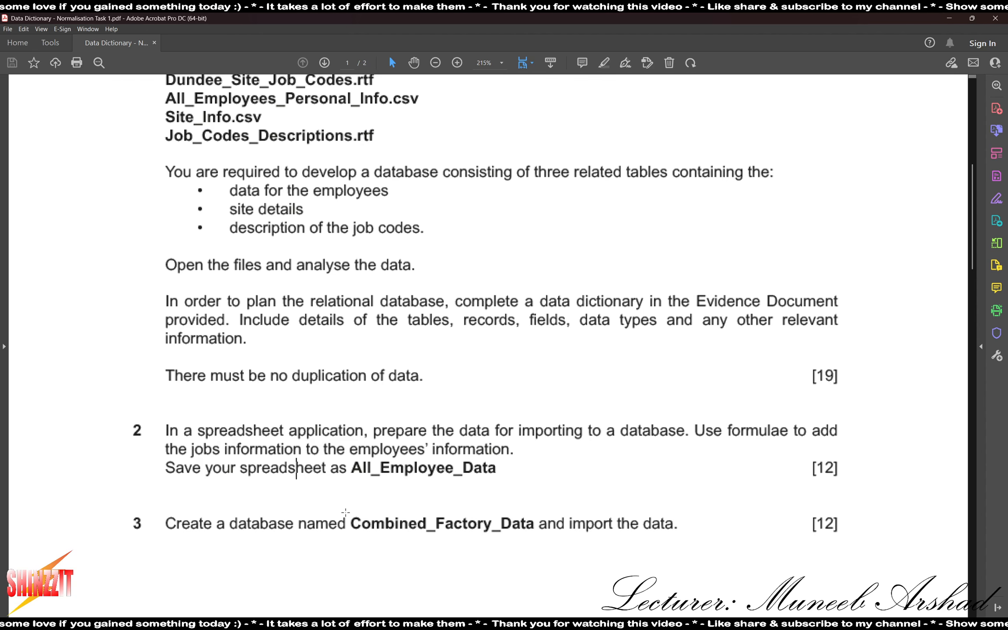
drag(347, 534, 545, 539)
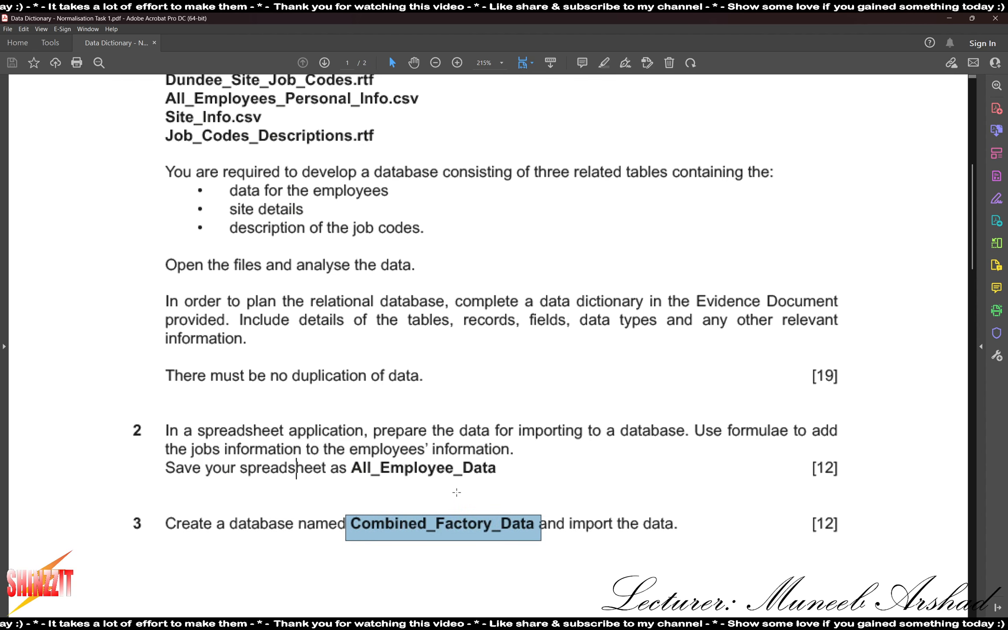
scroll(423, 497, down, 15)
scroll(408, 472, down, 10)
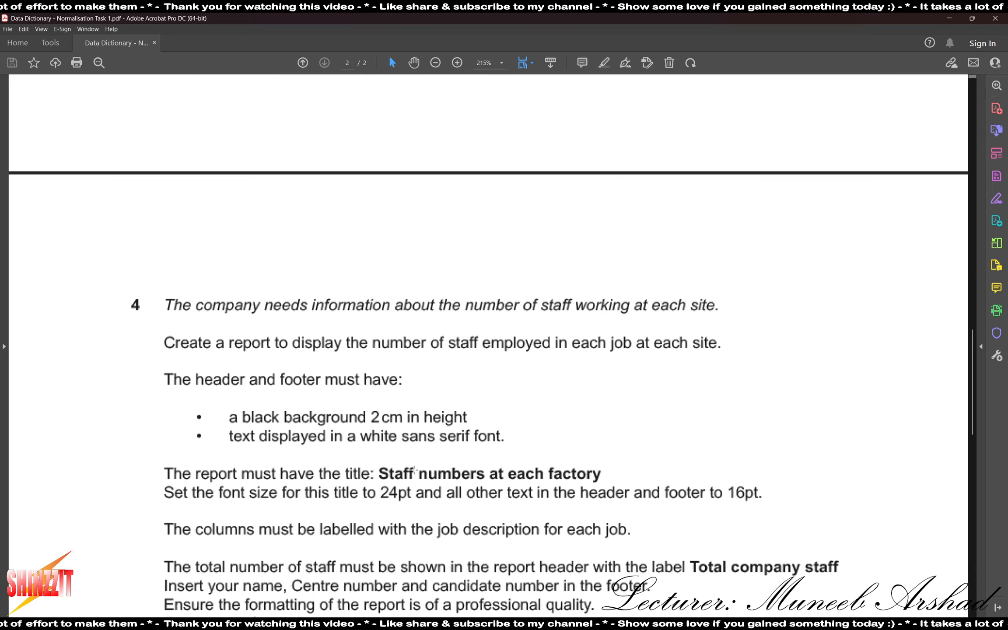
scroll(412, 466, up, 3)
scroll(412, 465, up, 3)
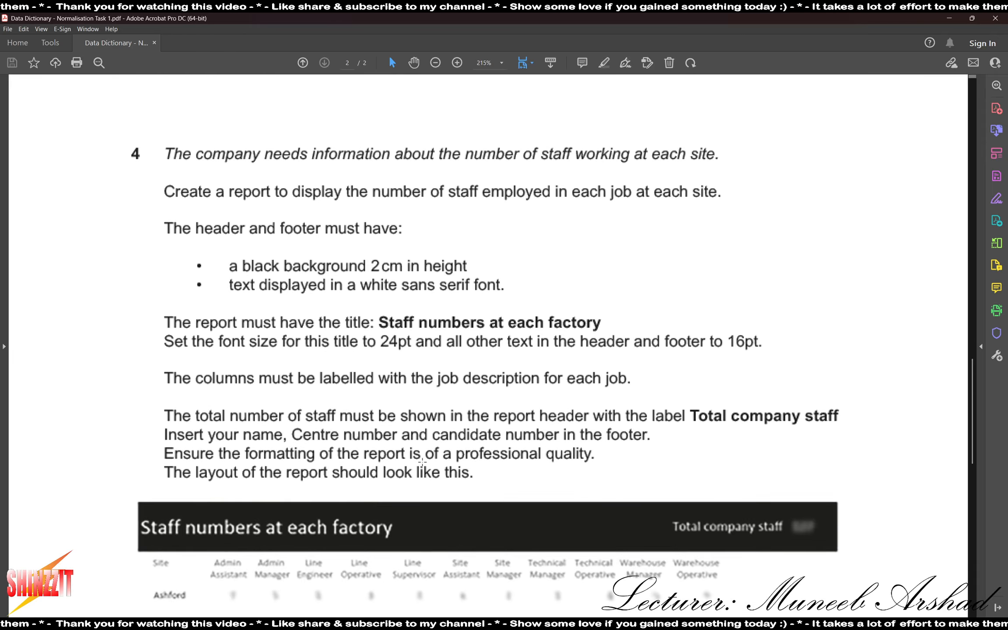
scroll(413, 466, down, 2)
scroll(428, 457, down, 3)
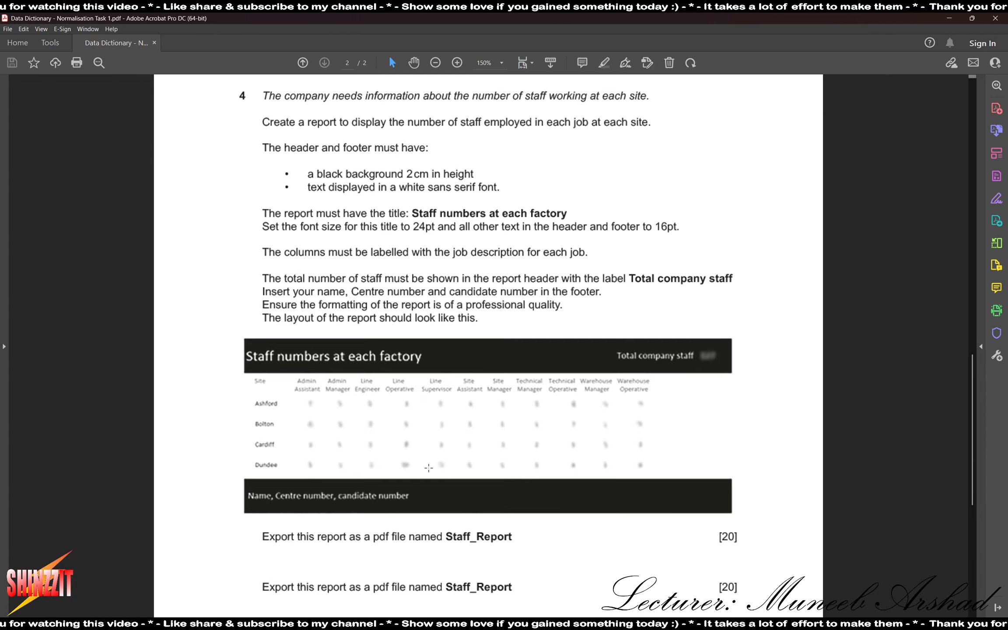
scroll(428, 457, up, 1)
scroll(438, 456, up, 1)
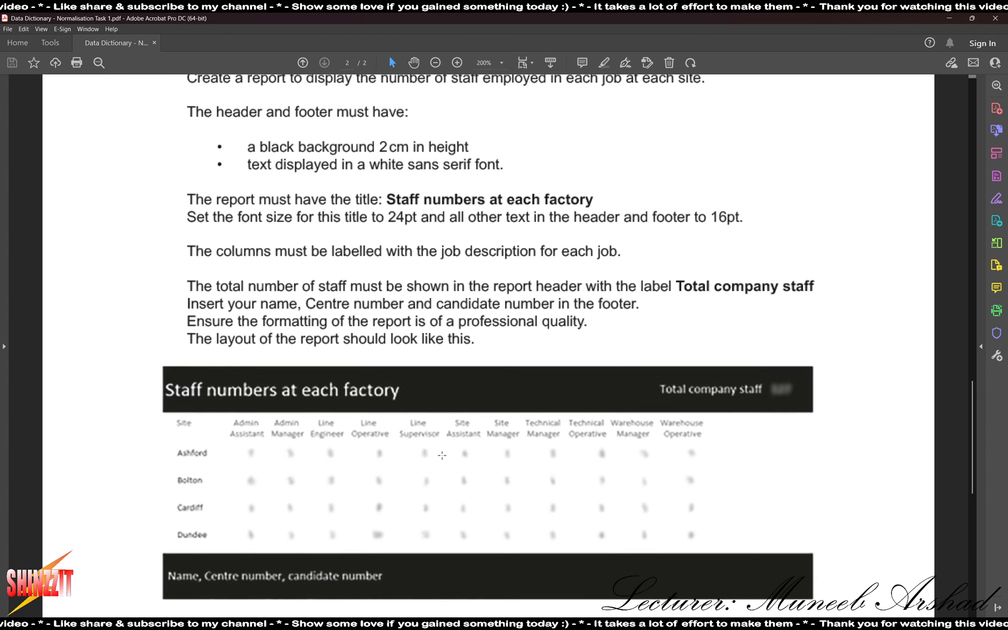
scroll(438, 456, up, 2)
scroll(442, 454, down, 1)
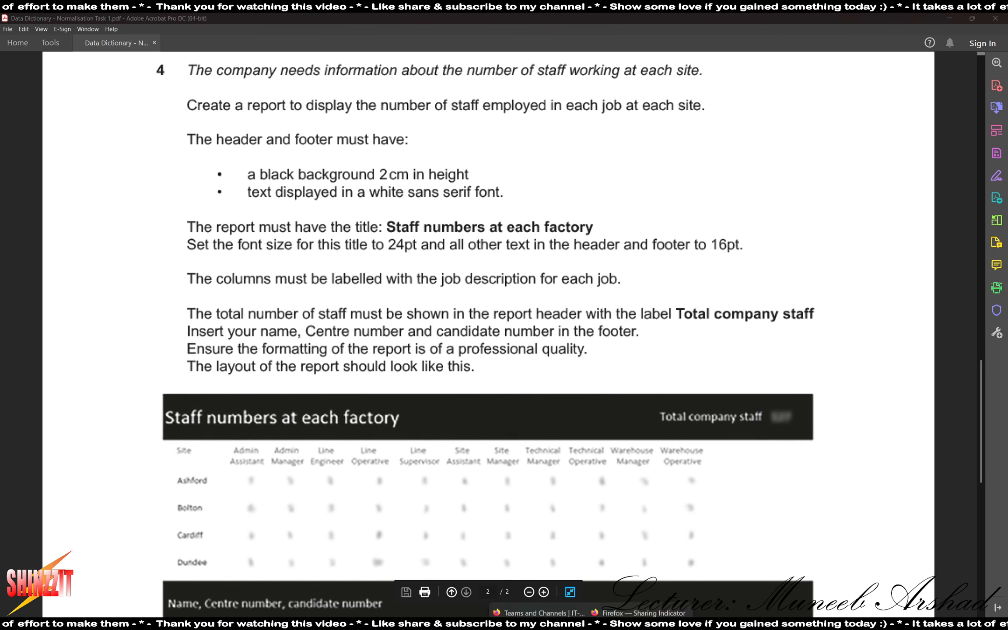
mouse_move(590, 624)
click(554, 579)
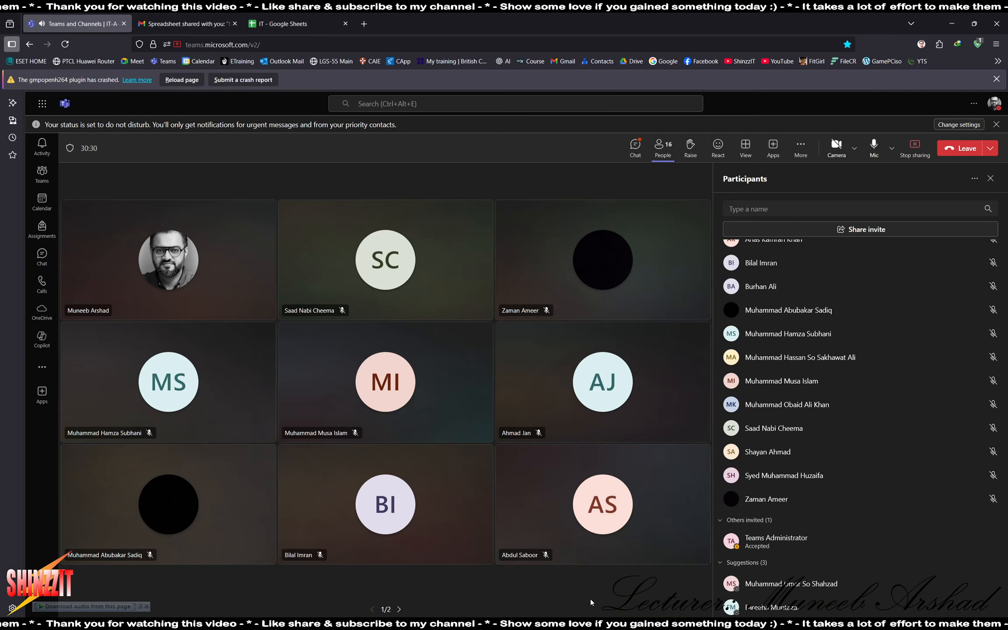
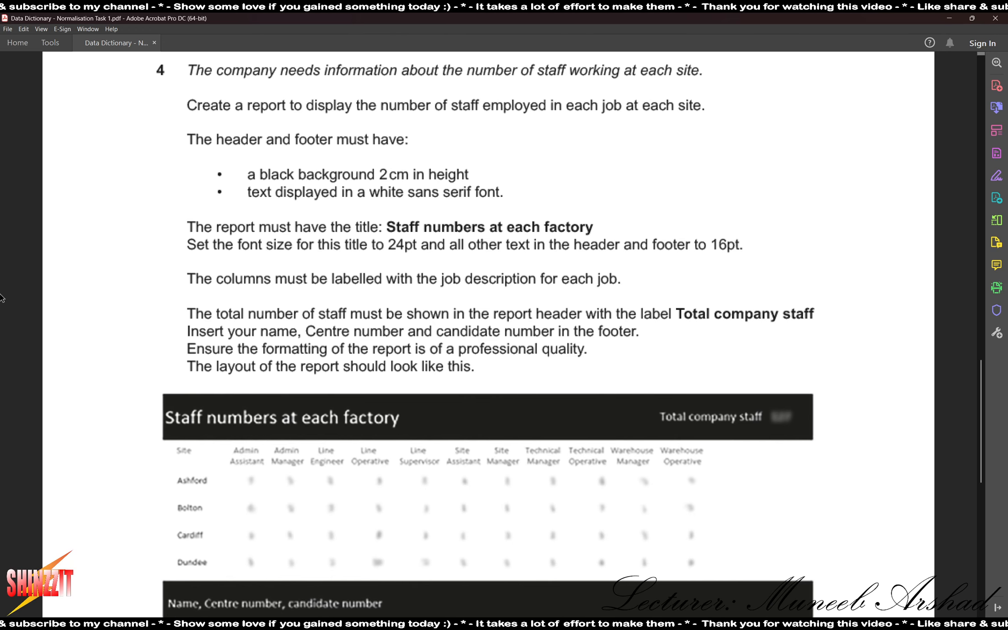
- Switch to Access and create a query design with the Employees, Job Description and Site tables, enlarging the Site and Employees lists to show all fields
scroll(166, 336, down, 1)
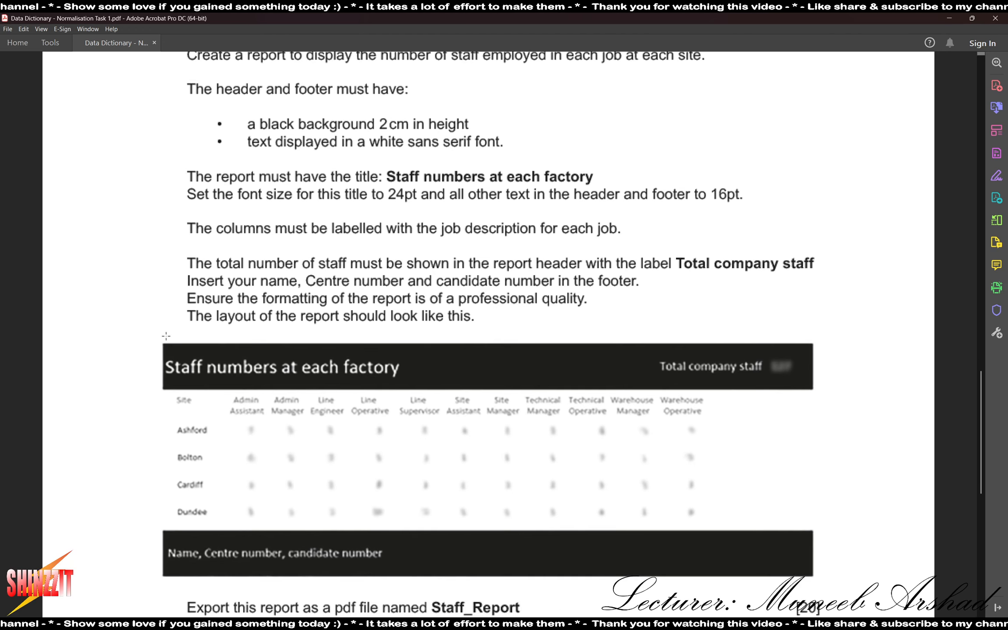
scroll(167, 336, down, 1)
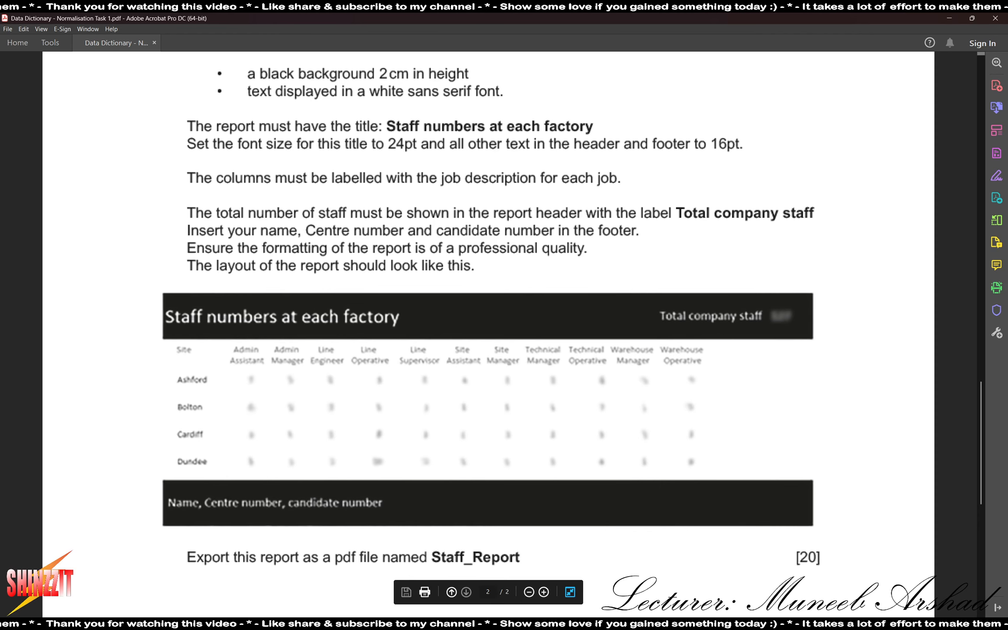
key(alt+Tab)
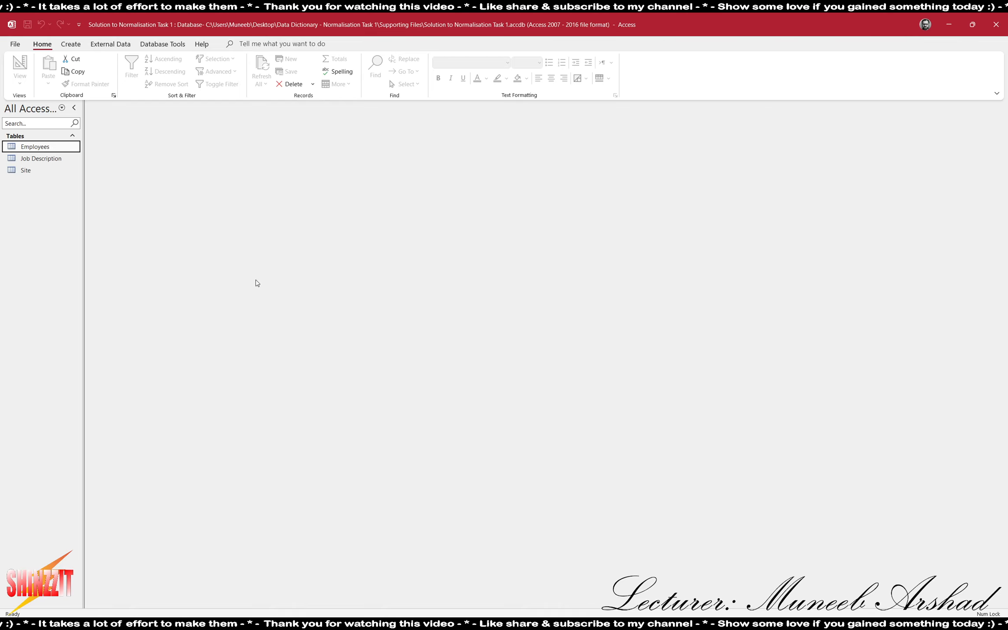
click(76, 48)
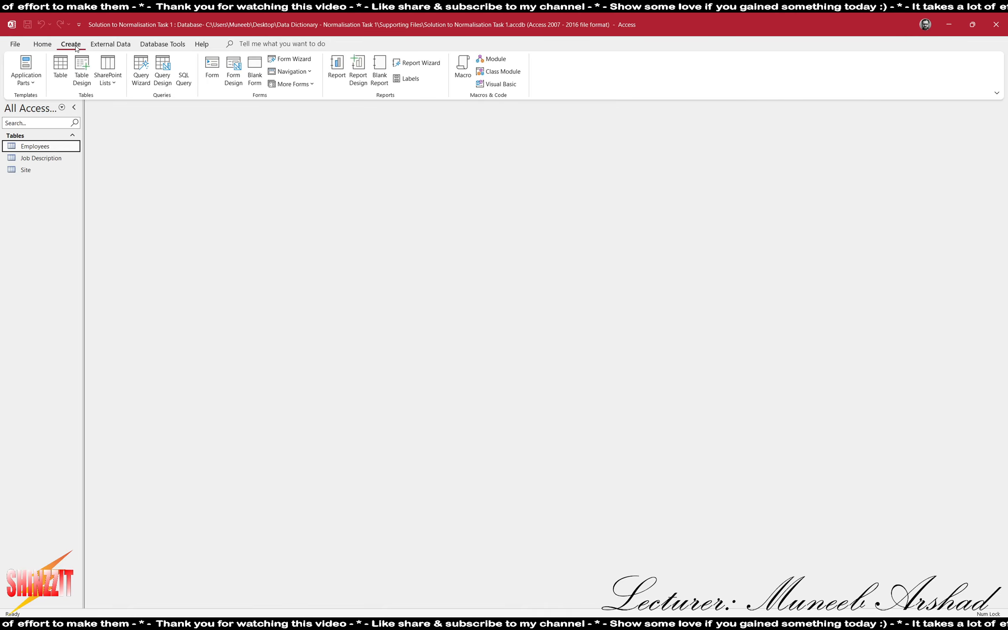
click(162, 76)
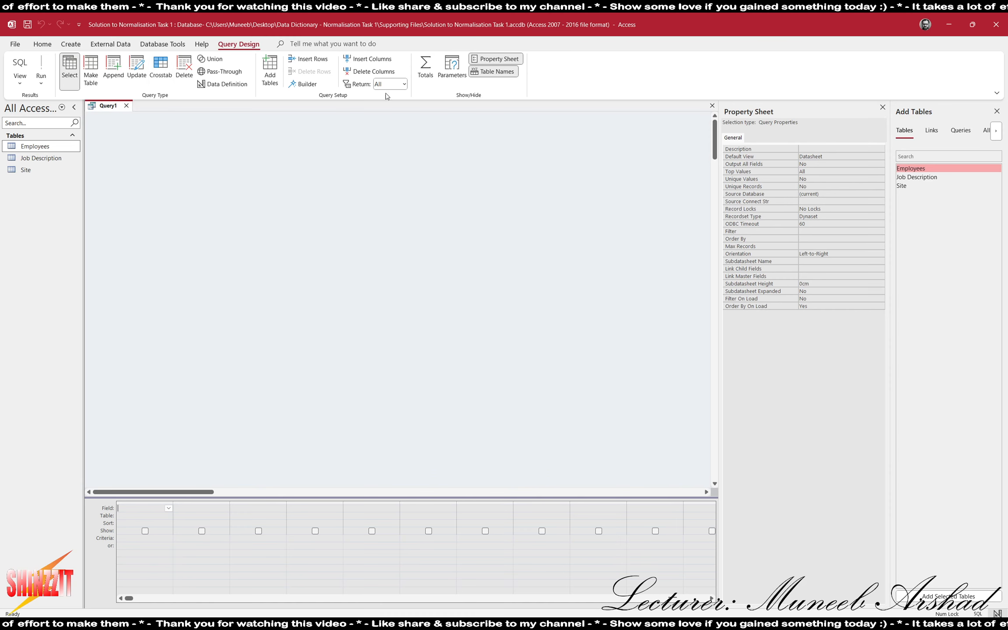
click(917, 167)
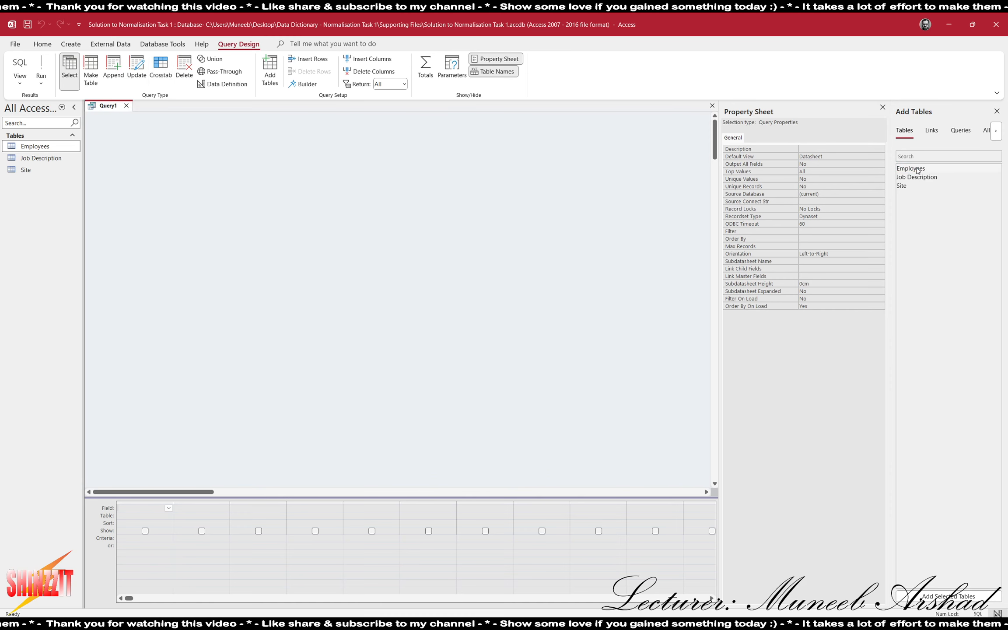
double_click(917, 169)
double_click(919, 178)
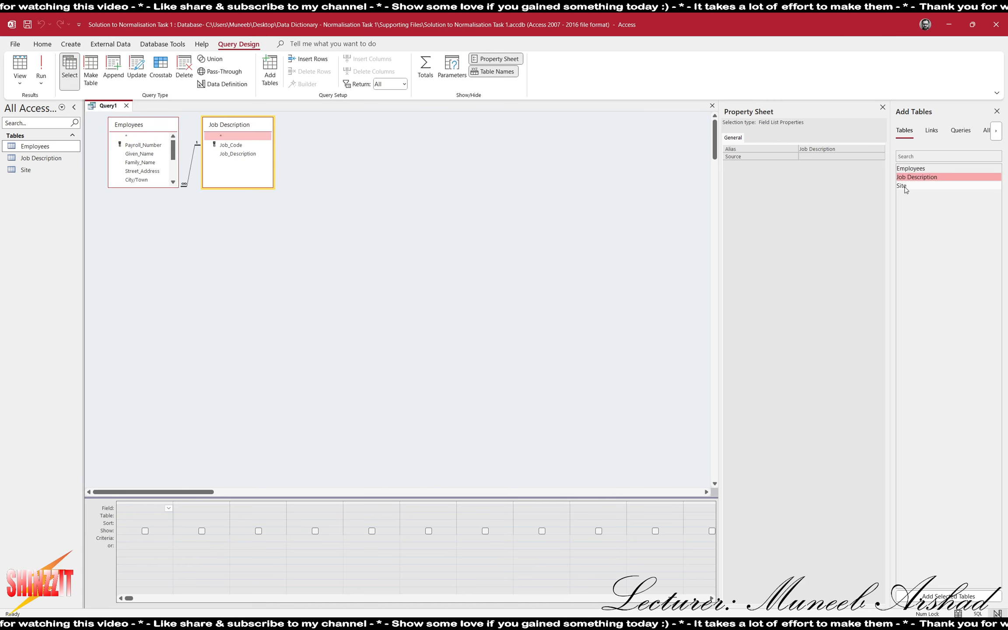
double_click(904, 188)
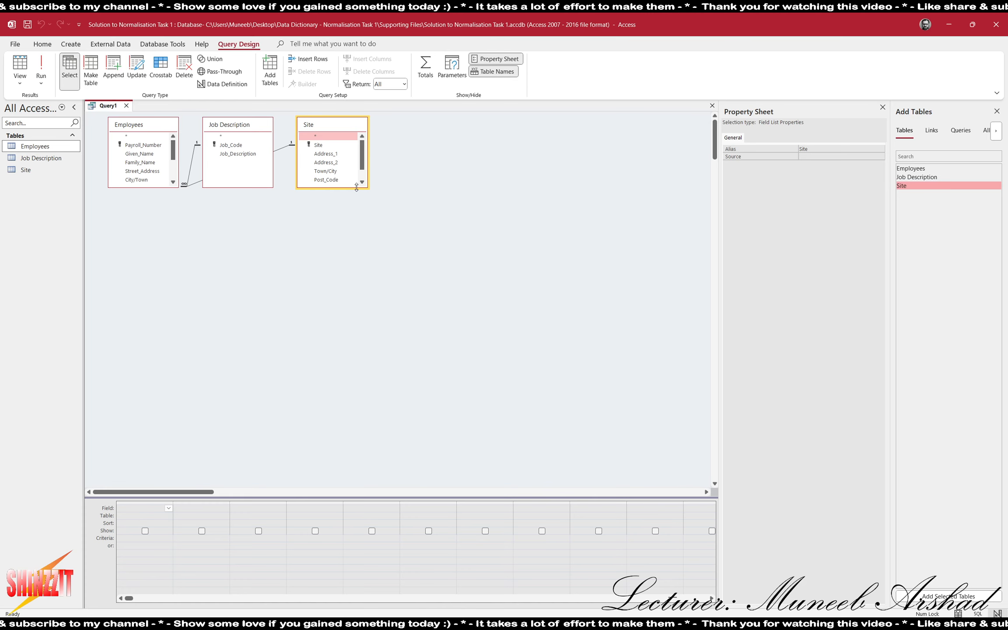
mouse_move(356, 187)
mouse_down()
mouse_move(356, 232)
mouse_move(357, 210)
mouse_up()
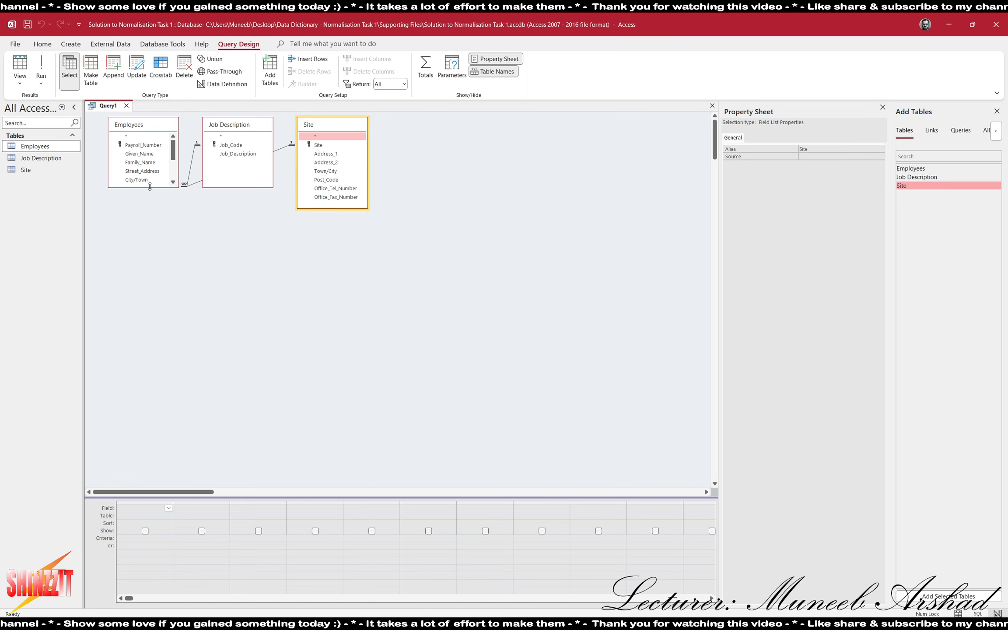
drag(149, 186, 154, 241)
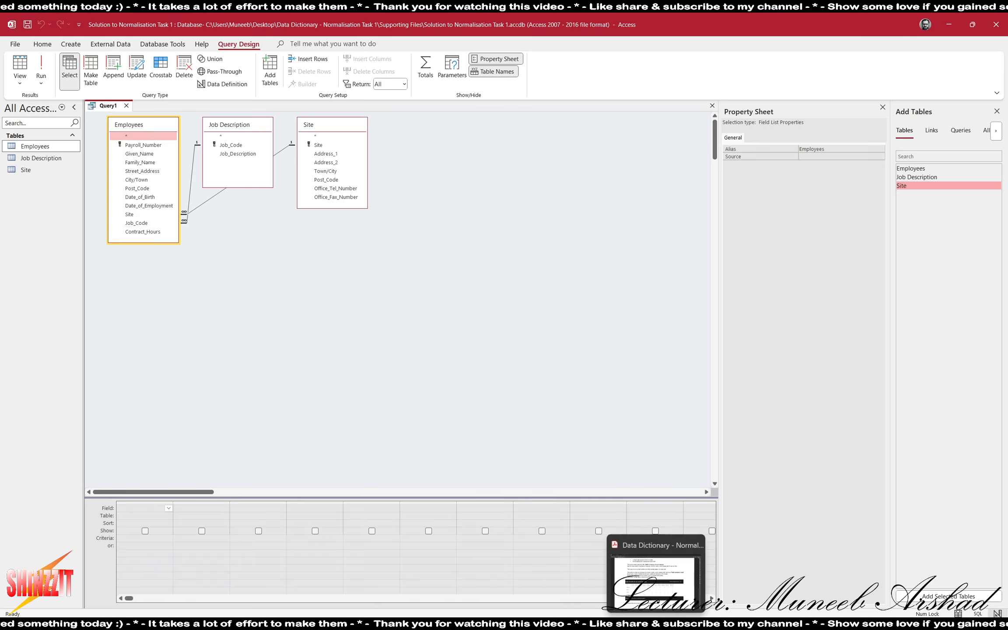
- Mark the job column headings in the PDF's report layout and add Job_Description from the Job Description table to the Access query
click(655, 624)
drag(223, 337, 726, 367)
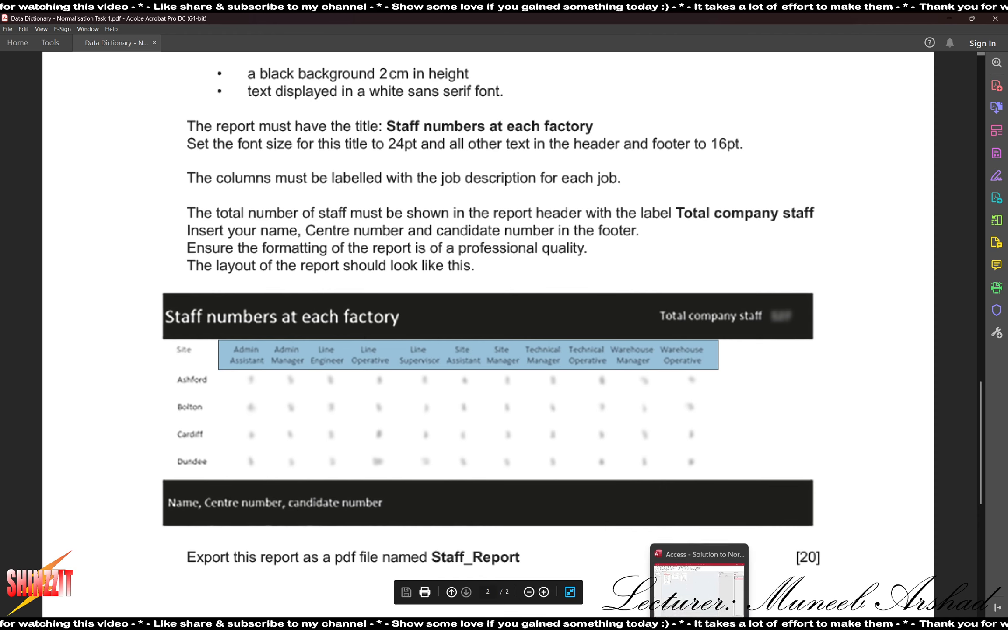
click(699, 623)
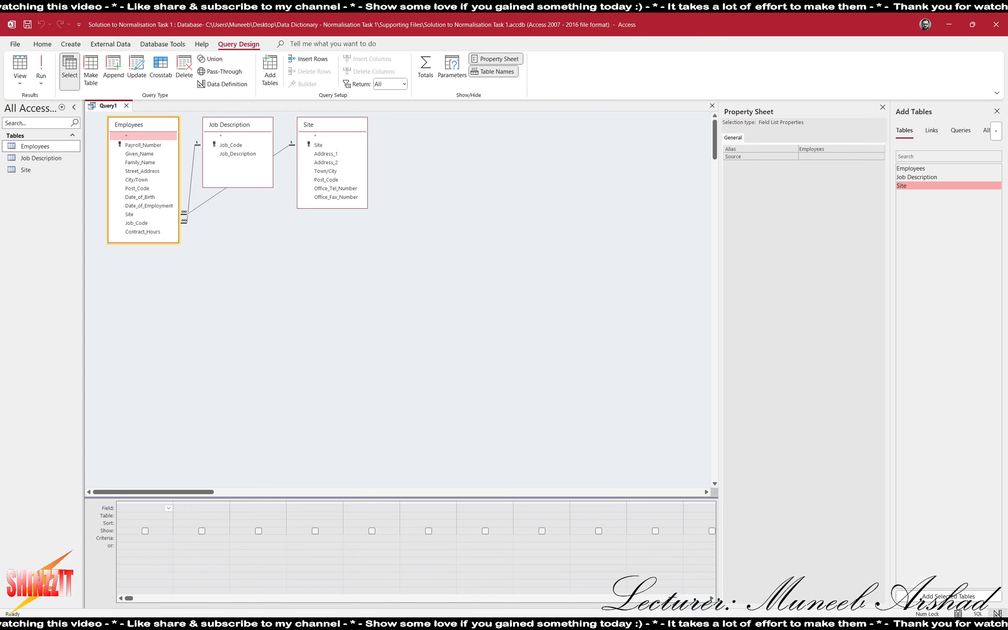
double_click(239, 157)
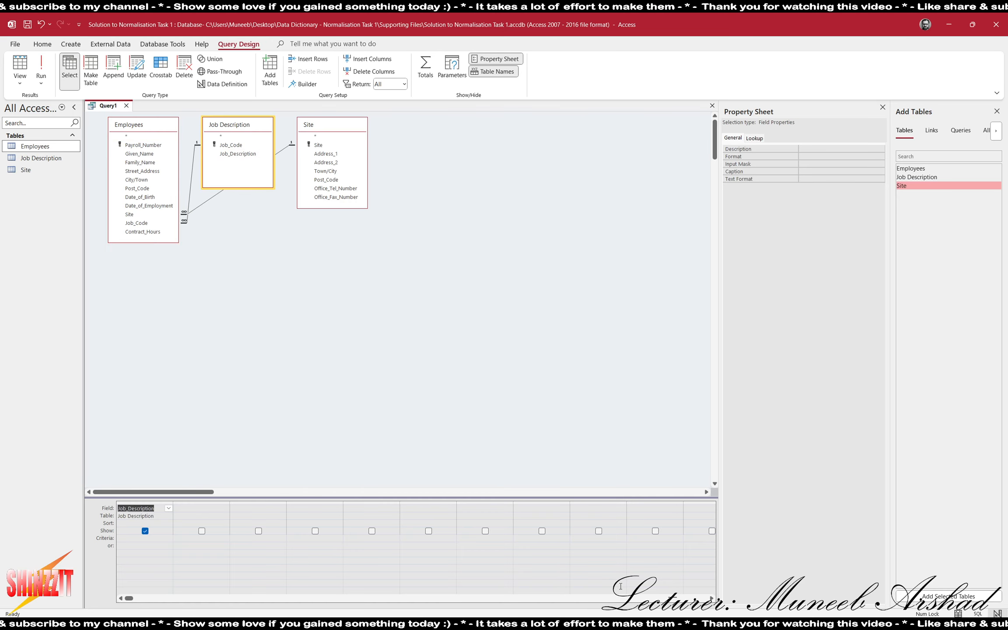
- Mark the site names in the PDF's report layout and add the Site field from the Site table to the Access query
click(658, 555)
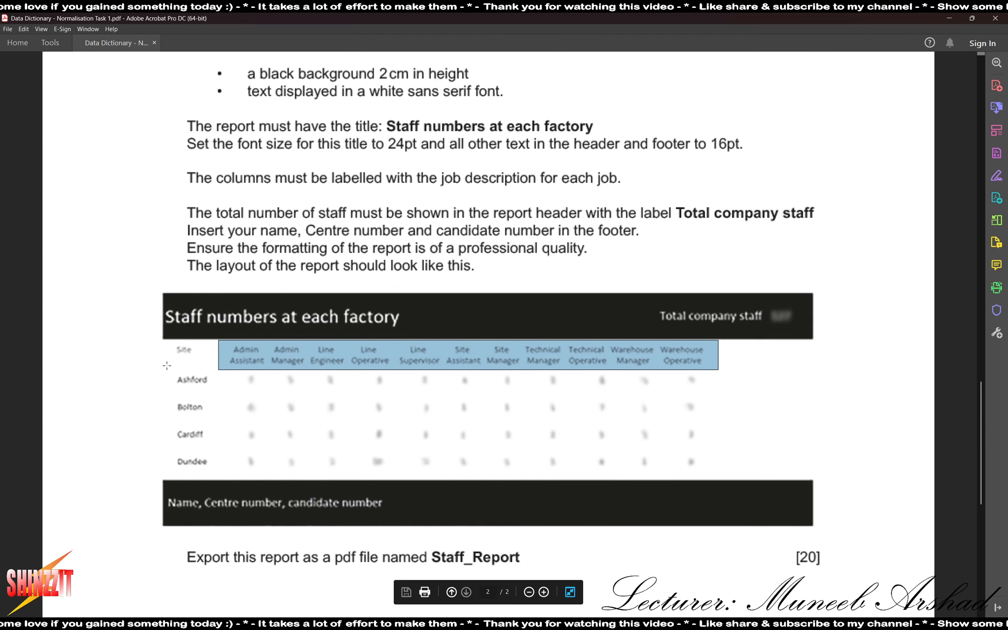
drag(167, 367, 206, 473)
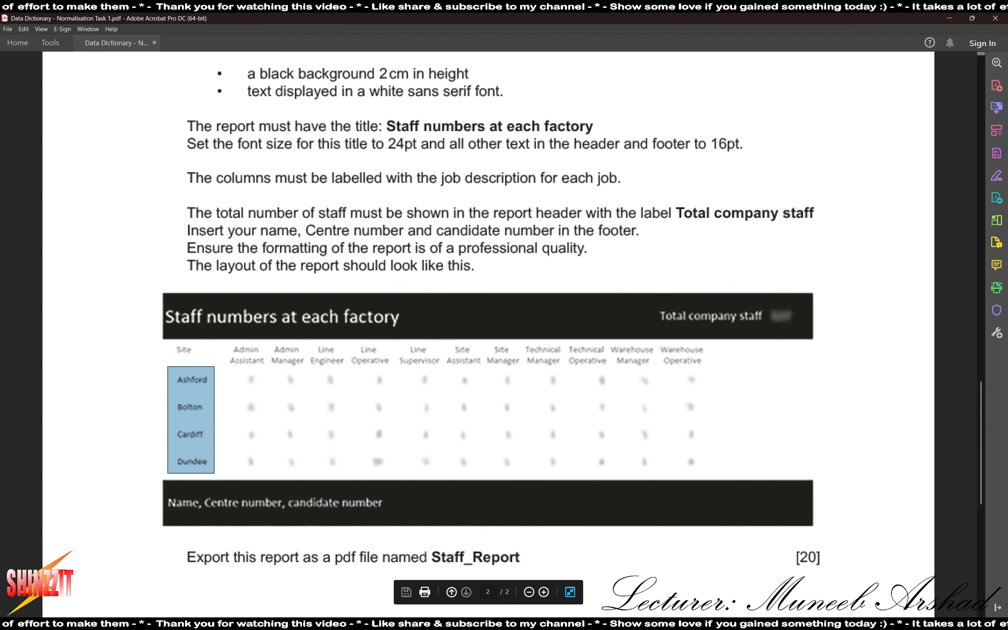
key(alt+Tab)
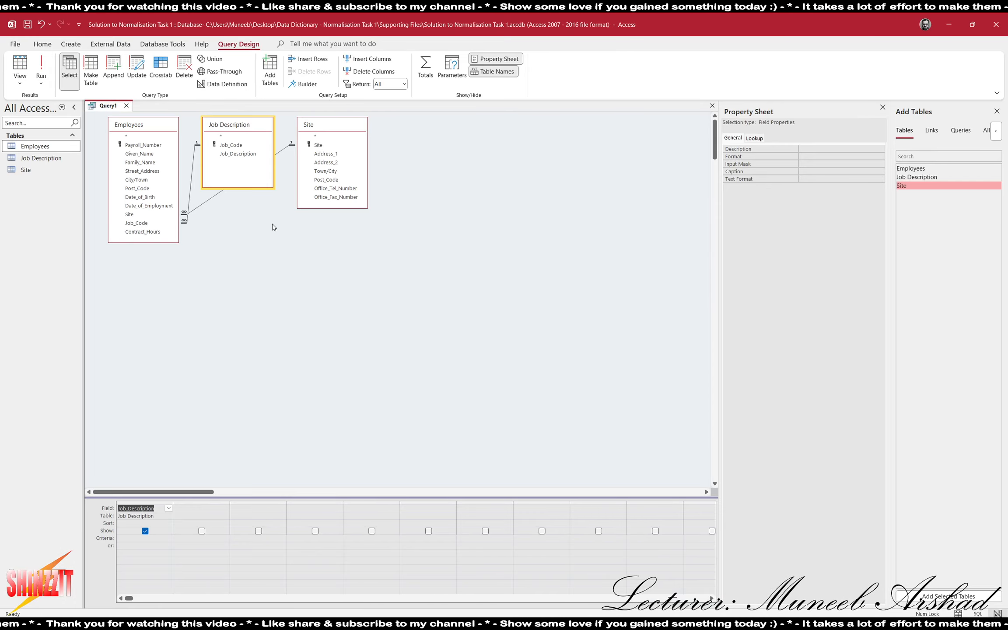
double_click(320, 147)
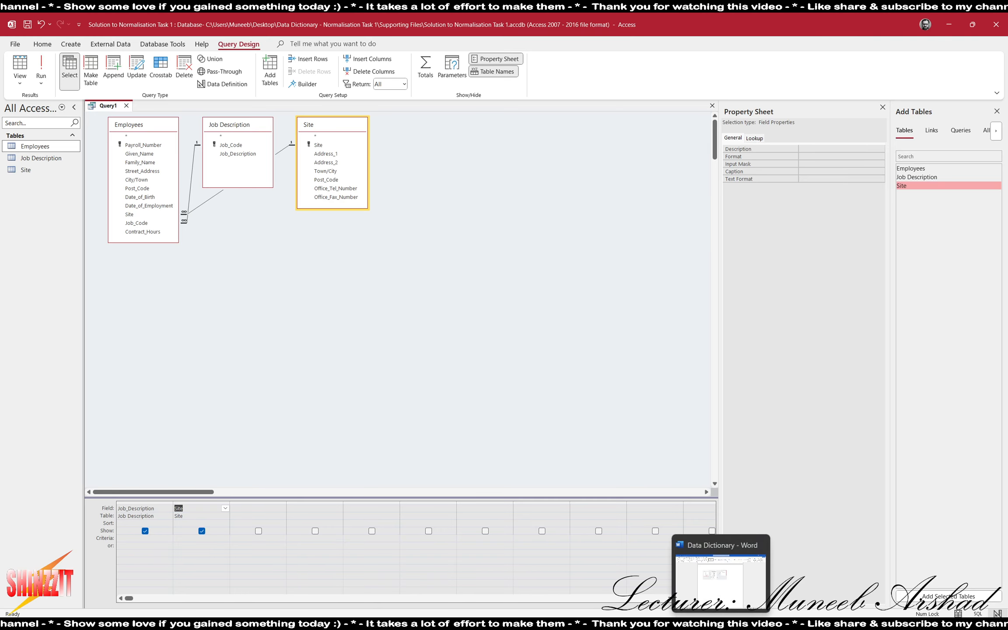
- Switch to the task PDF, examine the area of staff counts in the report layout, and return to Access
click(720, 553)
drag(235, 373, 713, 493)
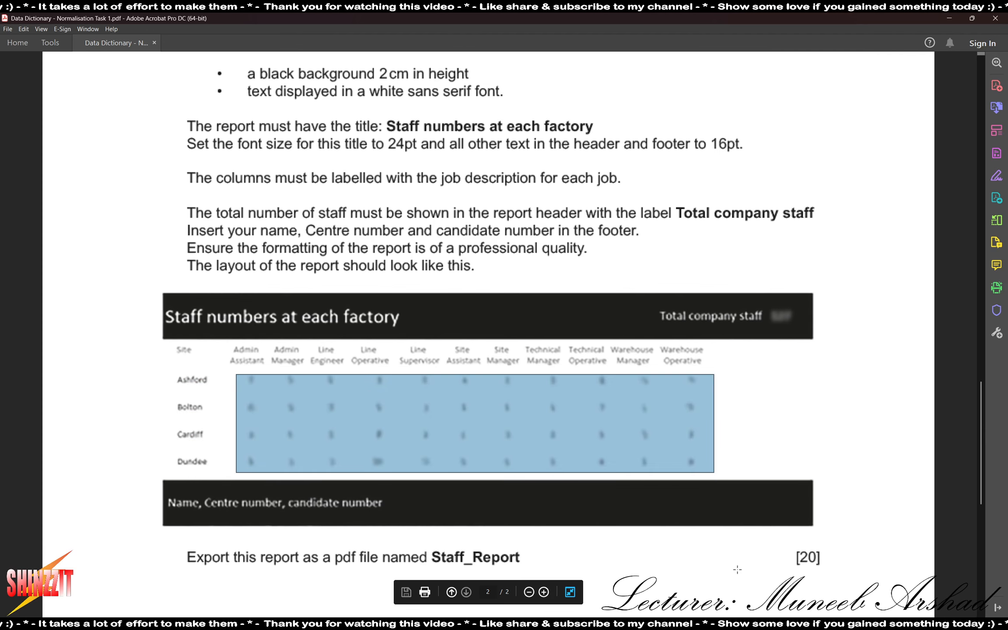
key(alt+Tab)
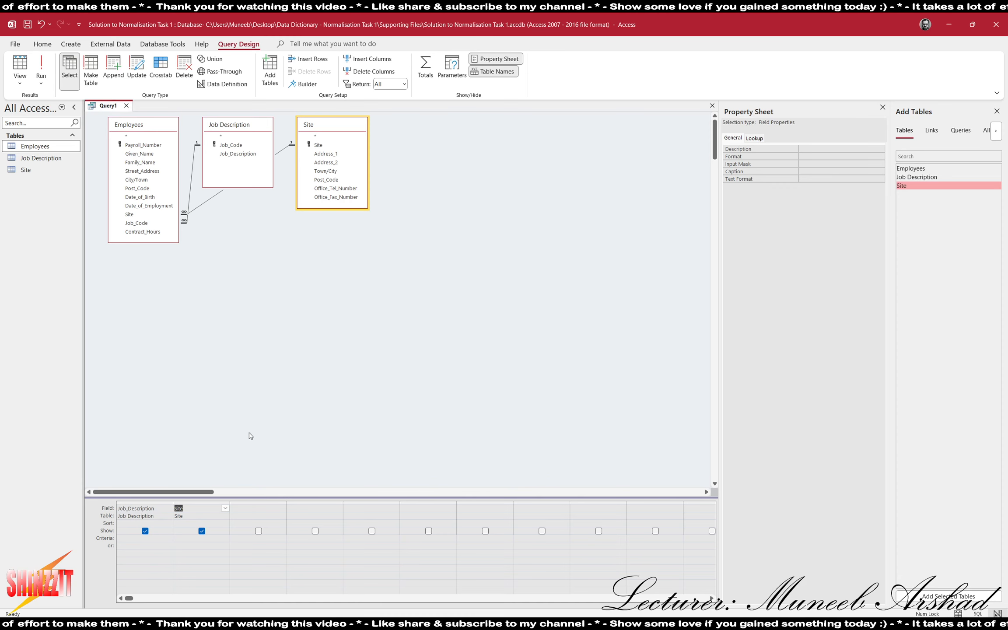
- Arrange the query tables with Employees between Job Description and Site, and add Payroll_Number from Employees to the query
drag(219, 125, 205, 288)
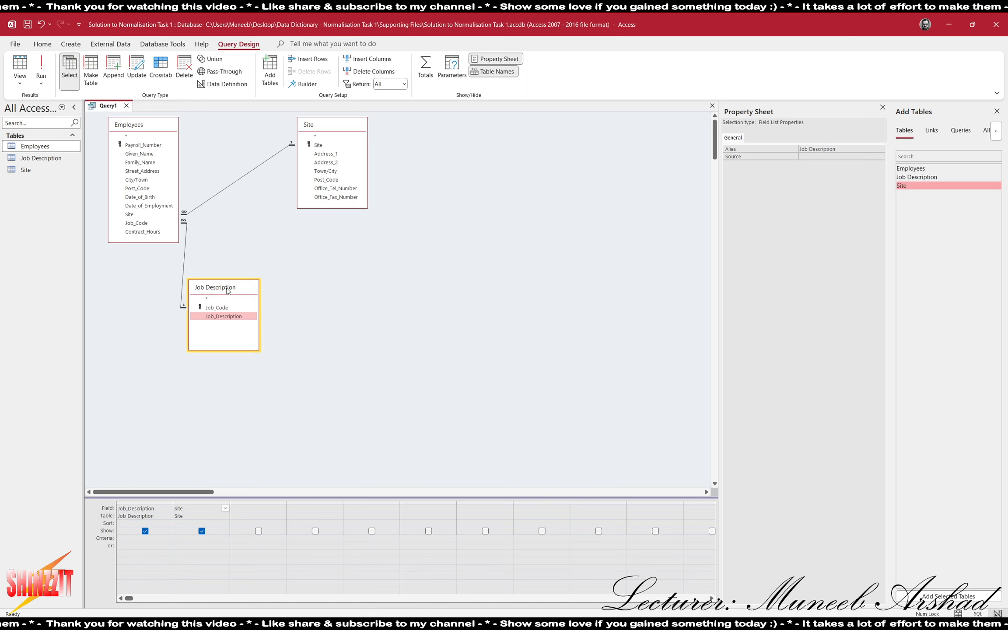
drag(162, 124, 363, 234)
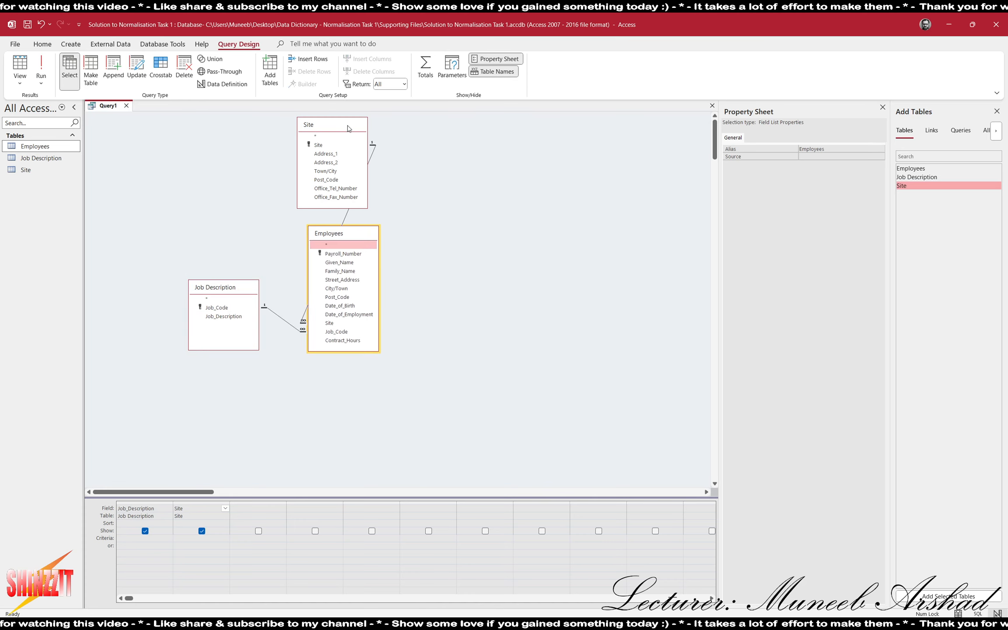
drag(349, 126, 489, 261)
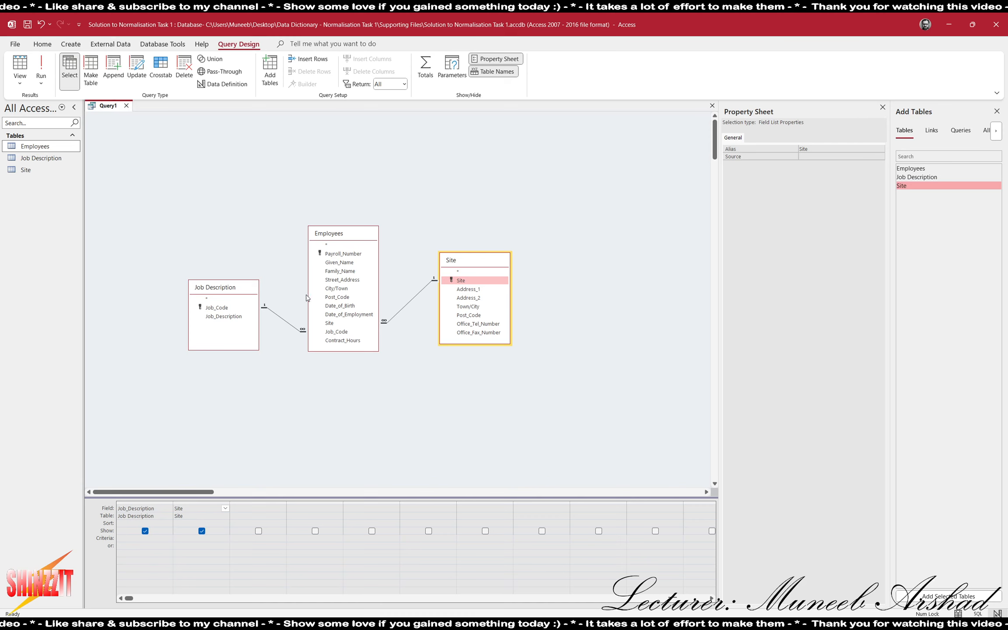
double_click(356, 255)
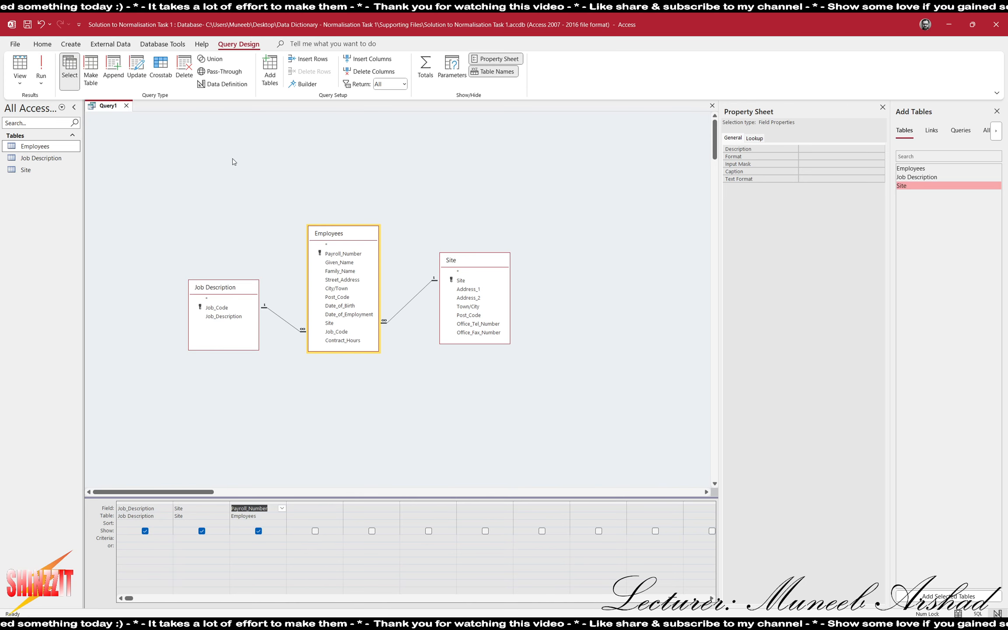
- Run the query and look through its job description, site and payroll number records
click(41, 66)
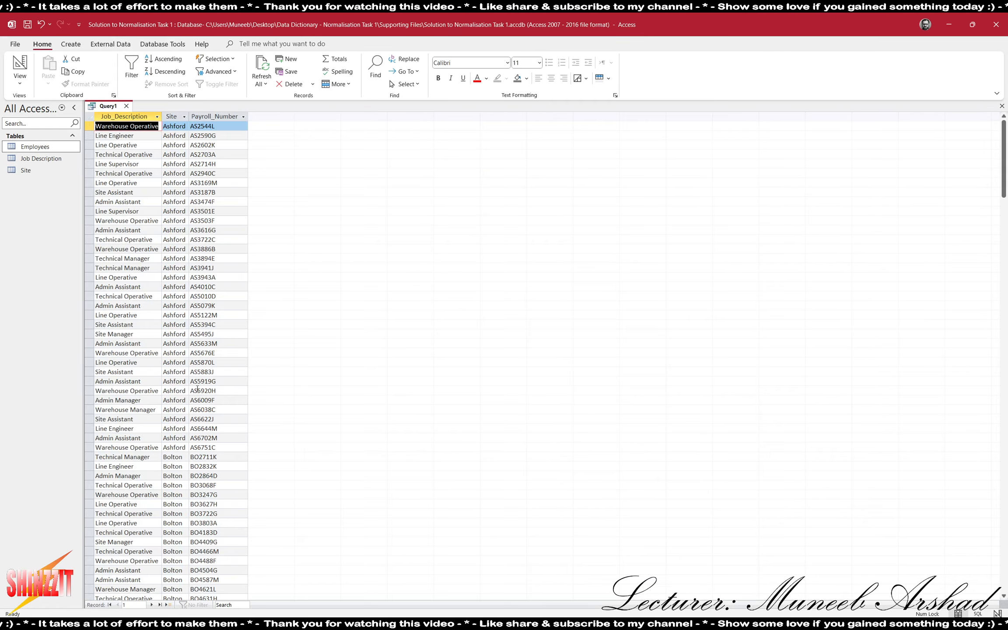
scroll(198, 389, down, 20)
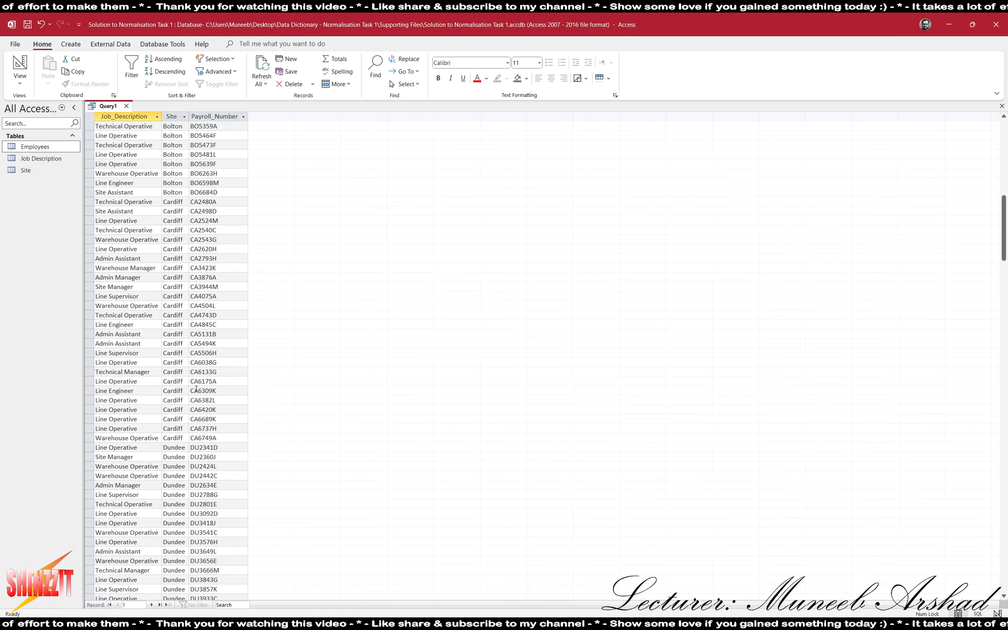
scroll(196, 389, down, 8)
scroll(201, 384, up, 15)
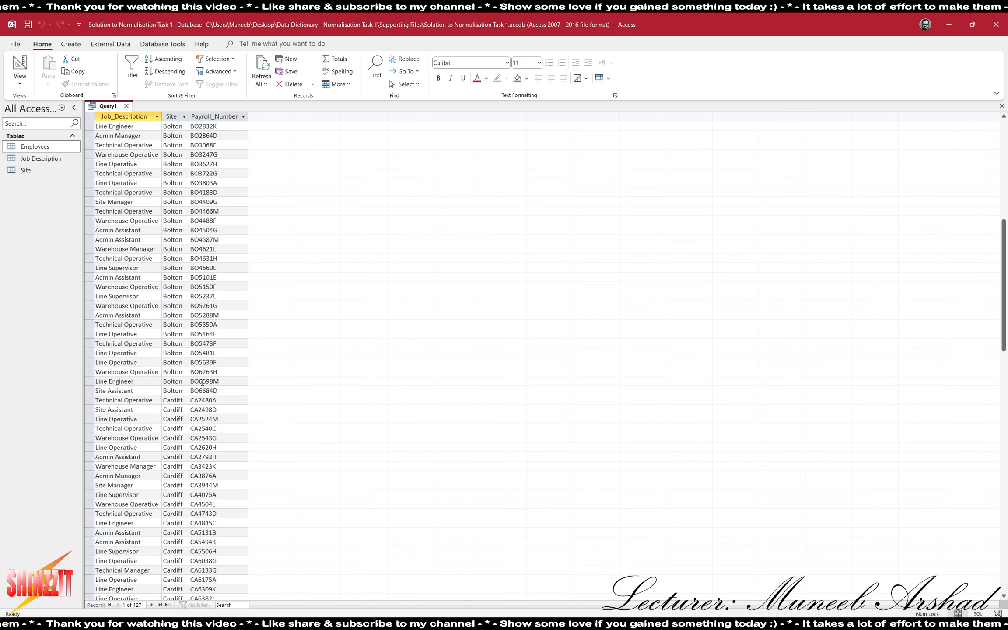
scroll(202, 381, up, 12)
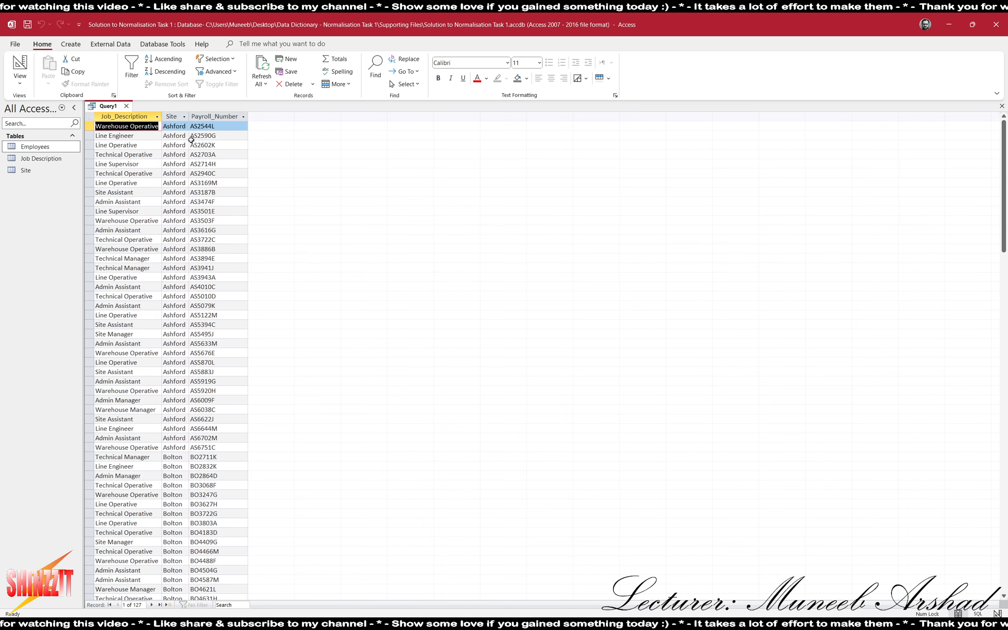
- Sort the query results by Job_Description from A to Z and select all the Admin Assistant records
click(157, 116)
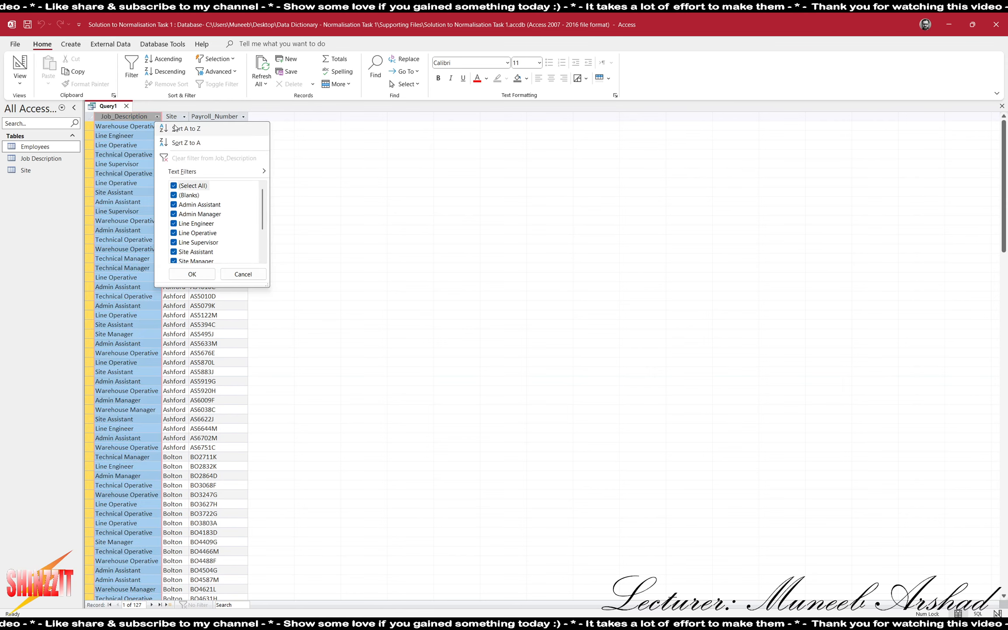
click(175, 128)
click(204, 211)
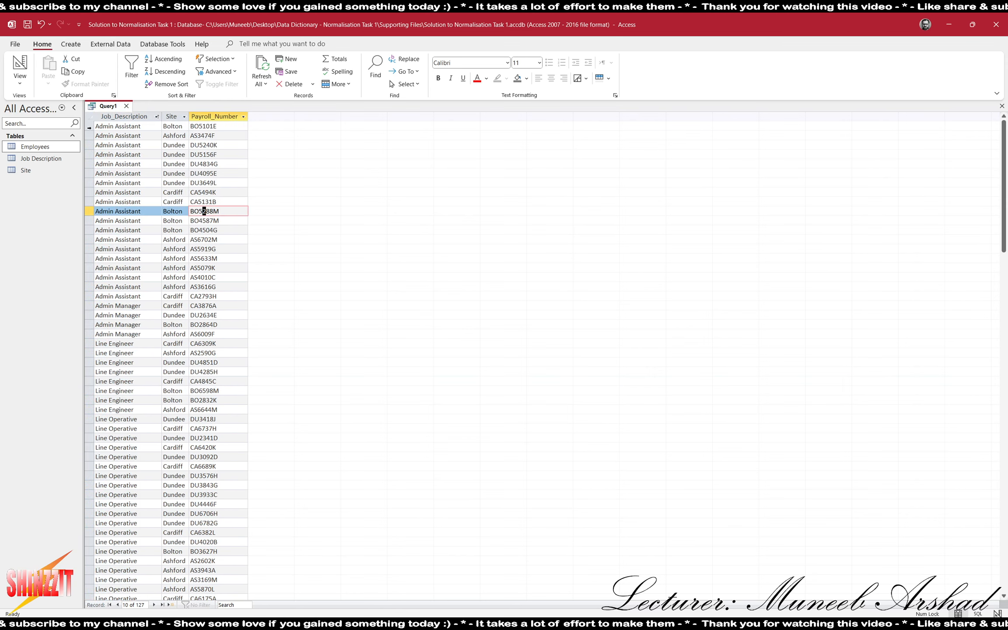
click(89, 126)
mouse_move(90, 133)
mouse_down()
mouse_move(90, 293)
mouse_move(95, 127)
mouse_up()
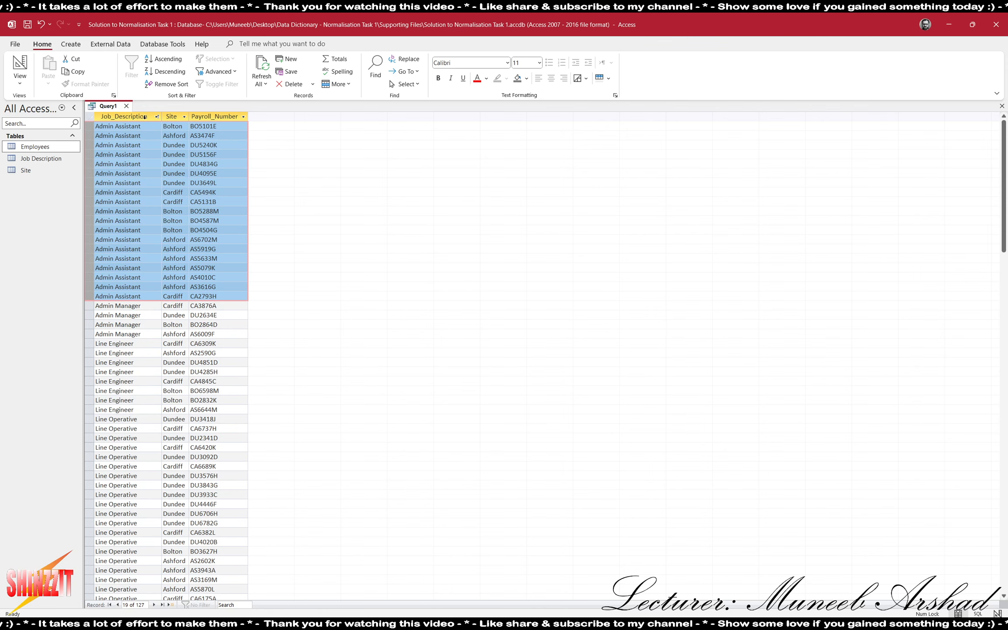
- Close the query and save it under the name Query1
click(126, 106)
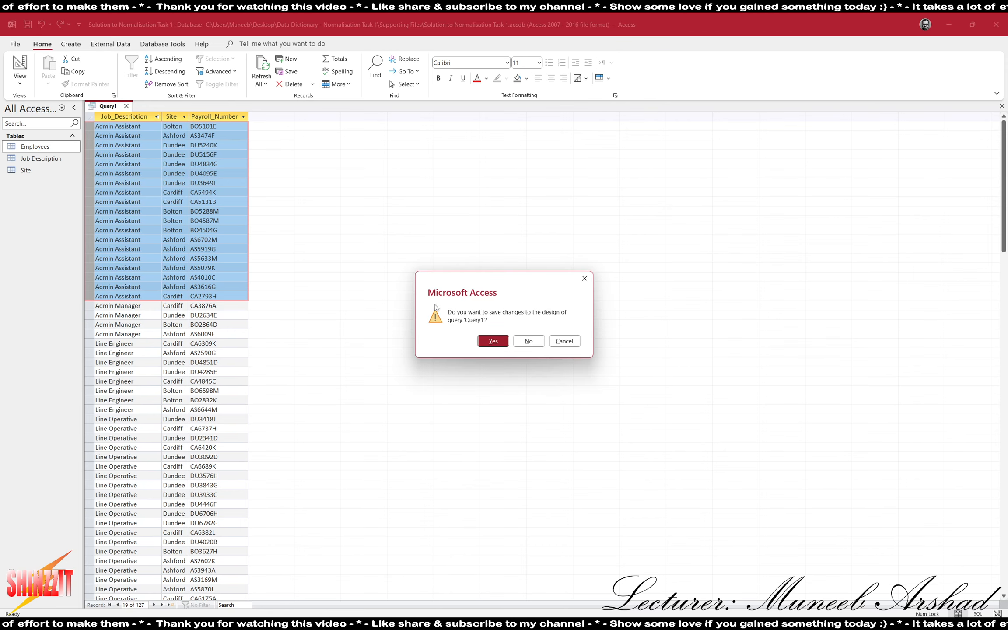
click(495, 341)
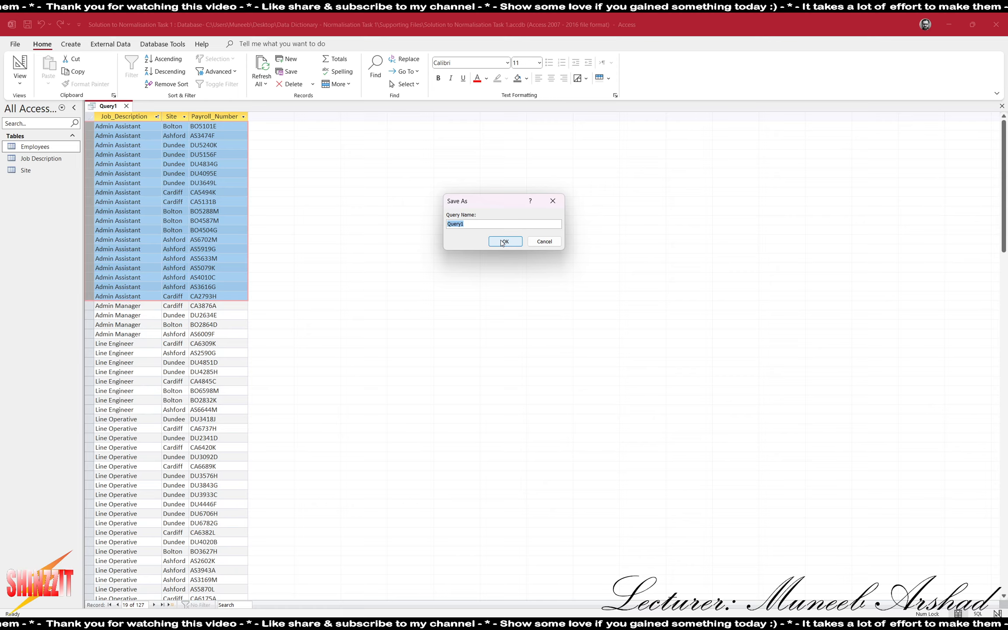
click(504, 242)
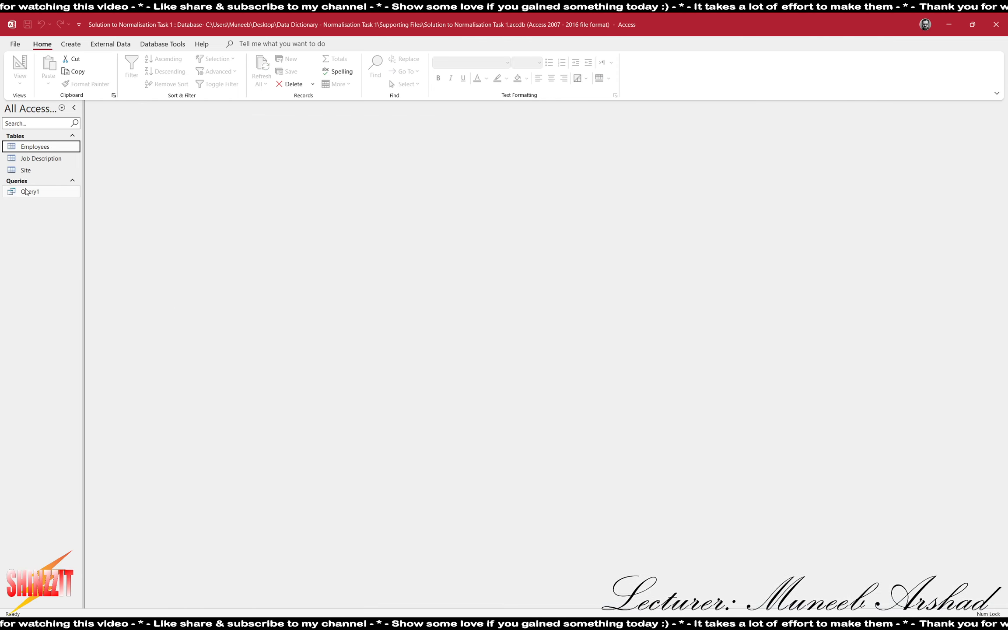
- Start a crosstab query with the Crosstab Query Wizard, based on the saved query Query1
click(26, 191)
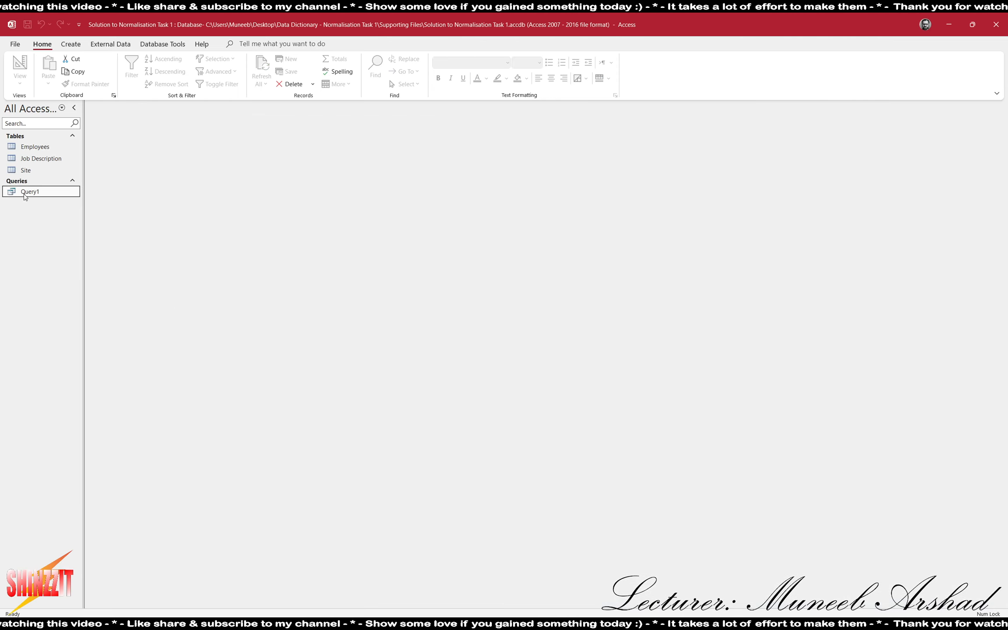
click(71, 44)
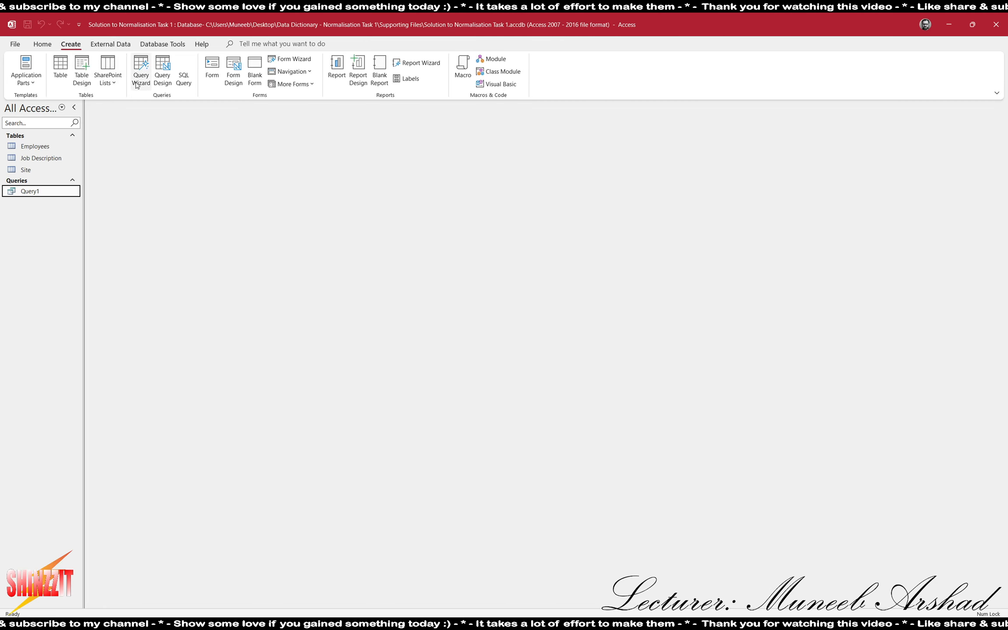
click(139, 76)
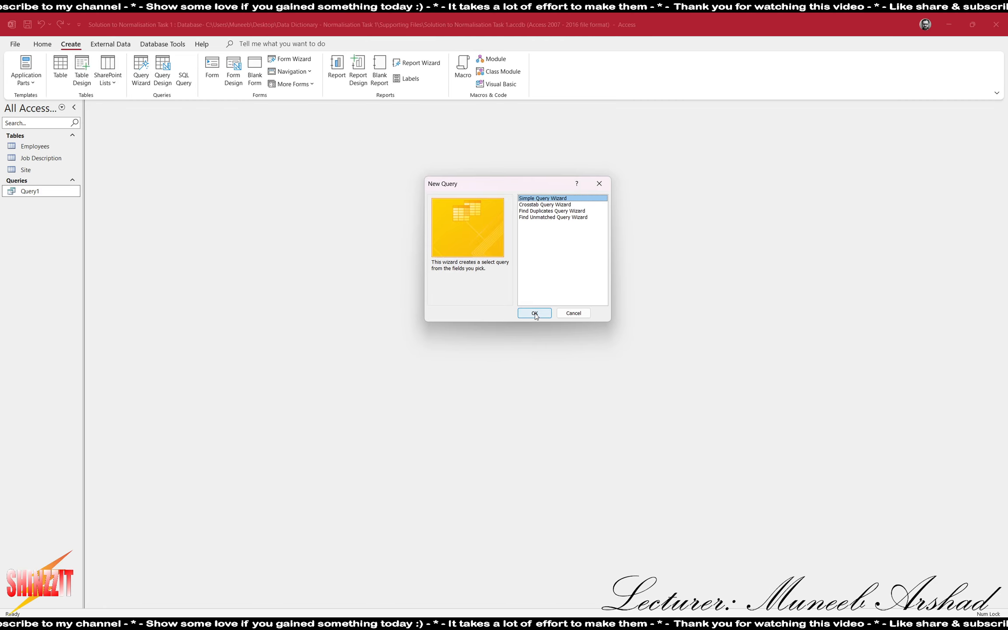
click(567, 205)
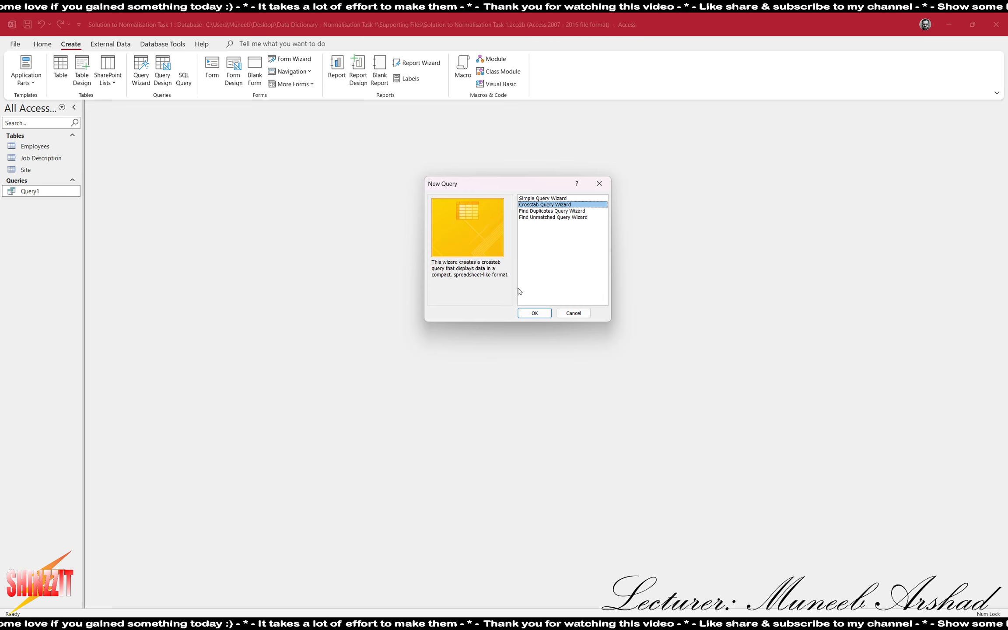
click(533, 313)
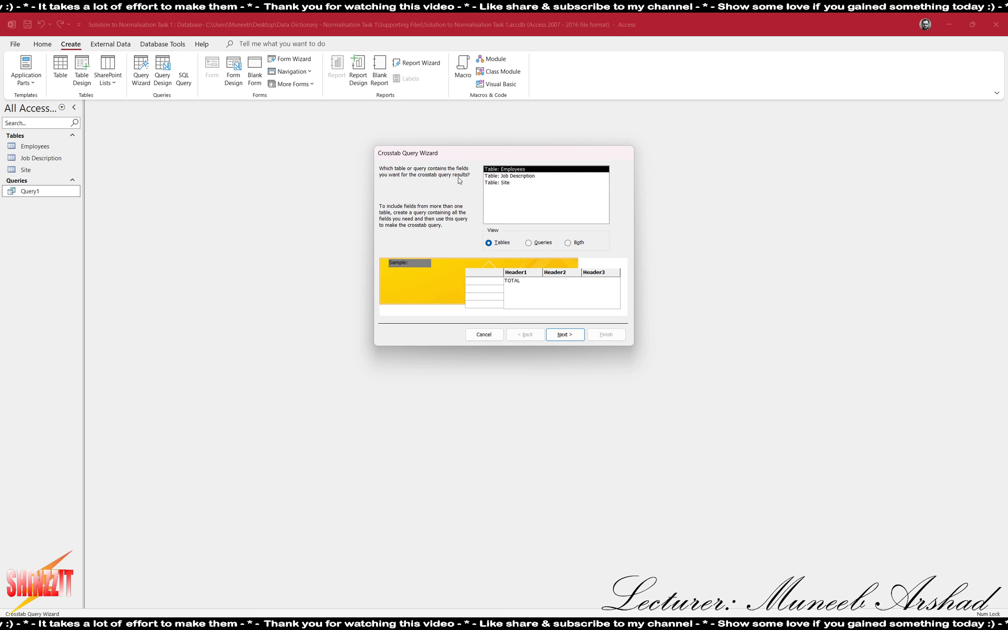
click(545, 245)
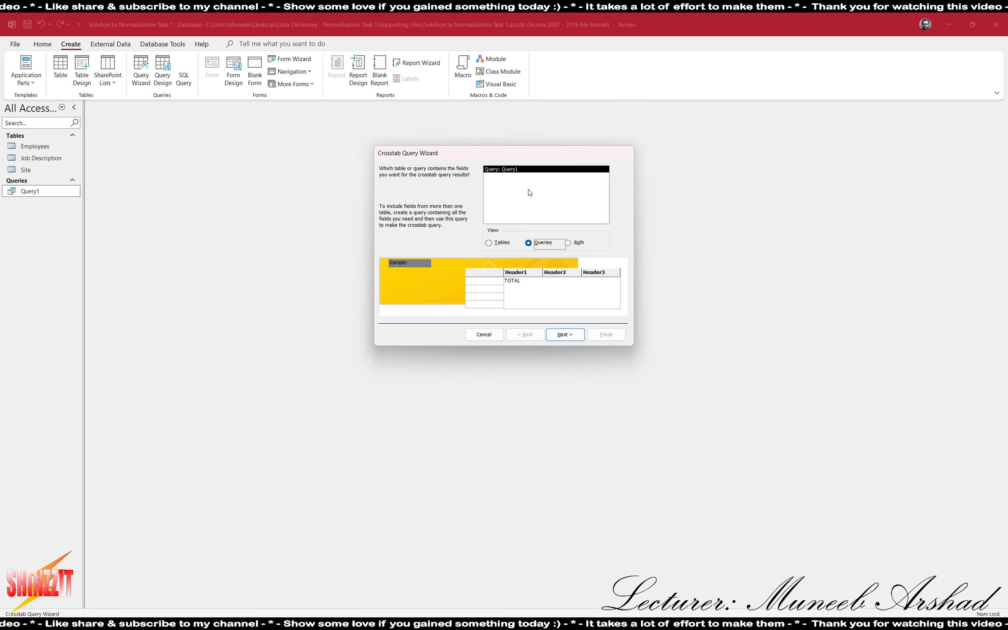
click(563, 333)
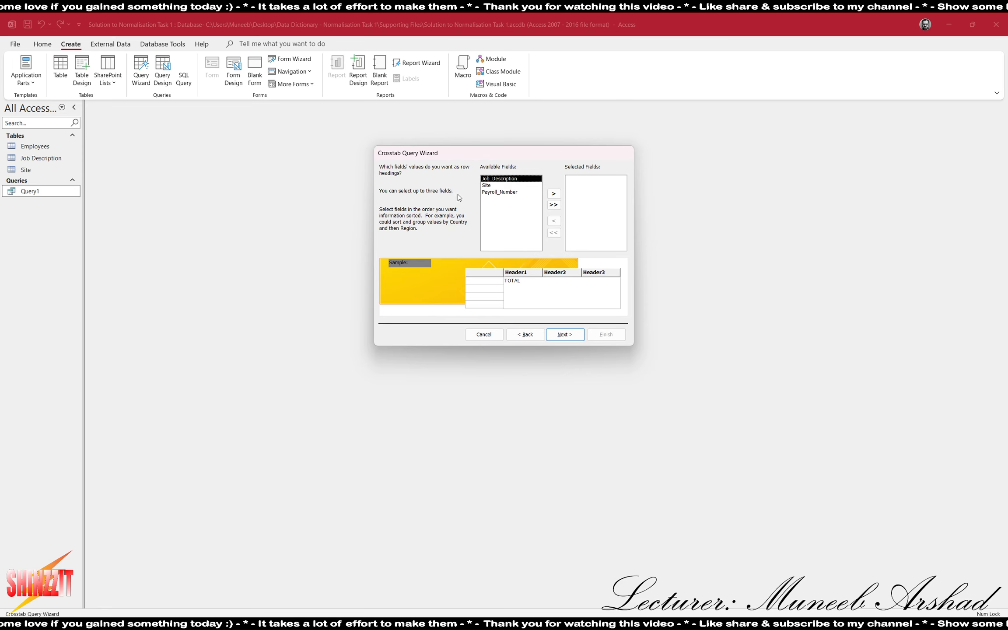
- Check the required report layout in the task PDF in Adobe Acrobat, and choose Site as the crosstab's row heading in Access
click(655, 626)
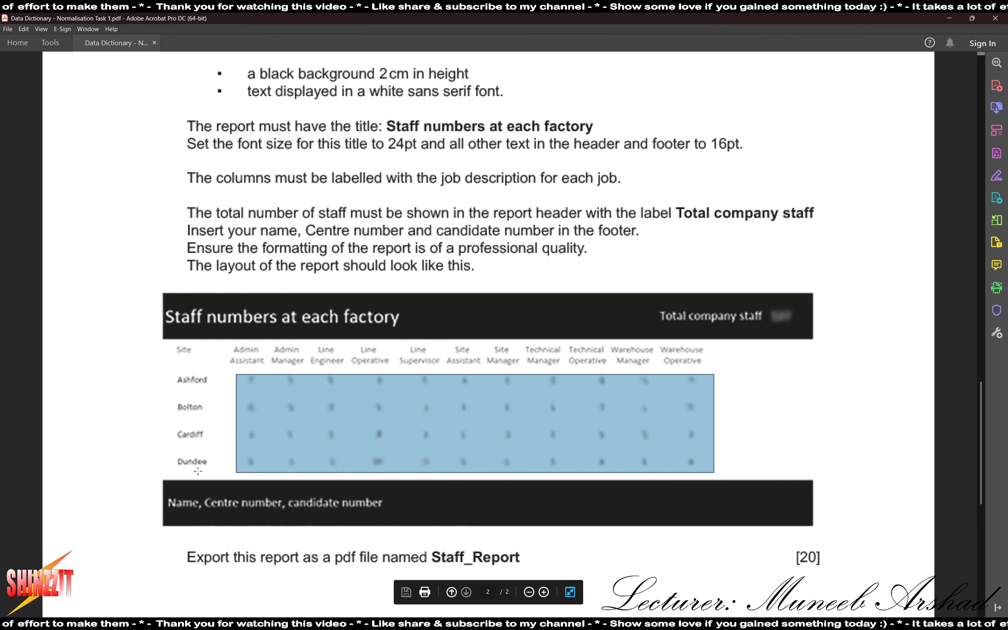
click(636, 626)
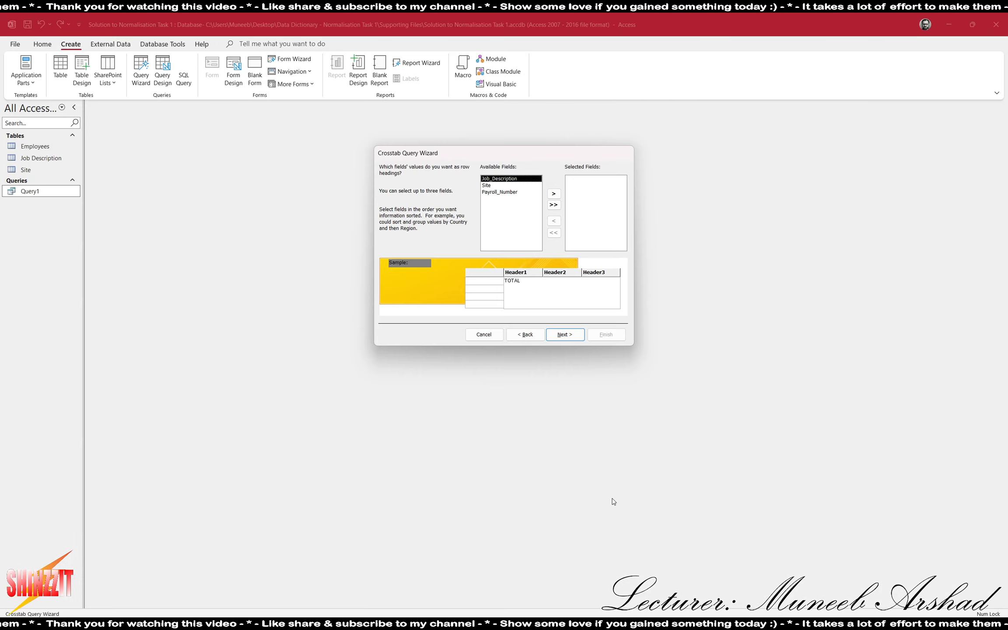
click(494, 186)
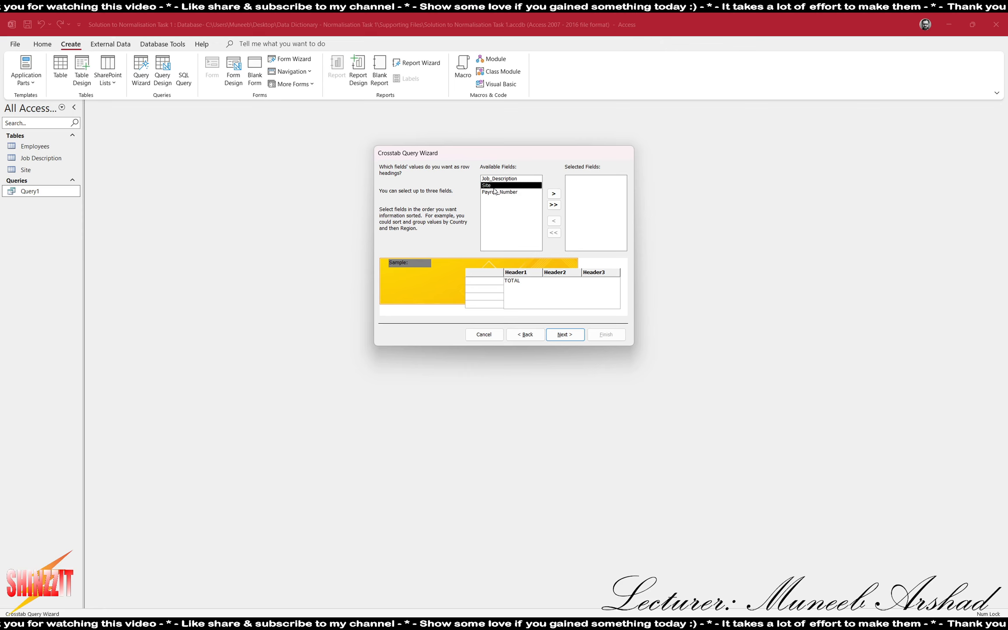
click(553, 193)
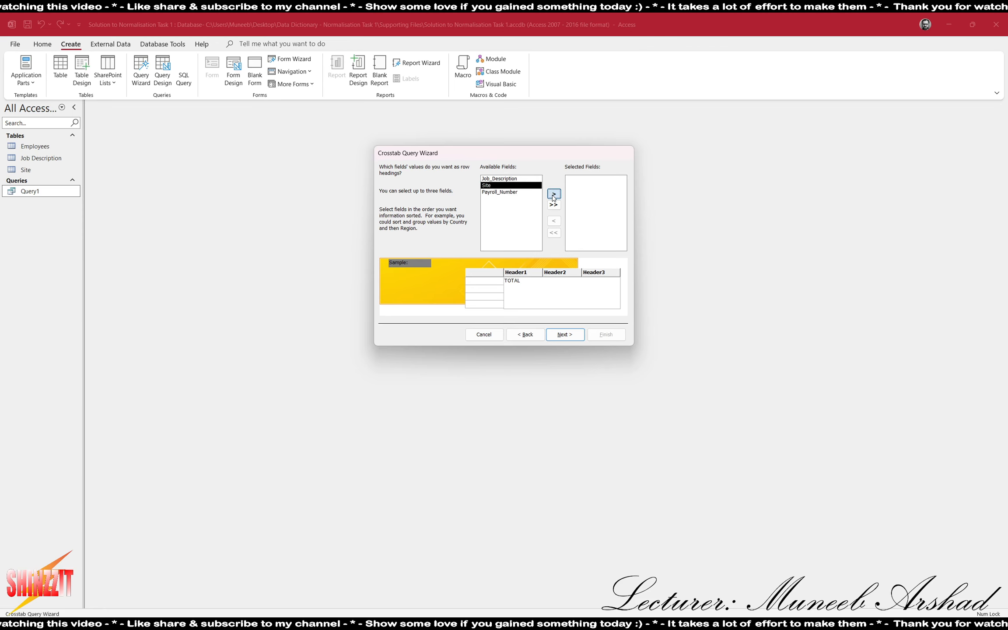
- Use Job_Description for the crosstab's column headings and Count of Payroll_Number as its values, with row sums included
click(576, 335)
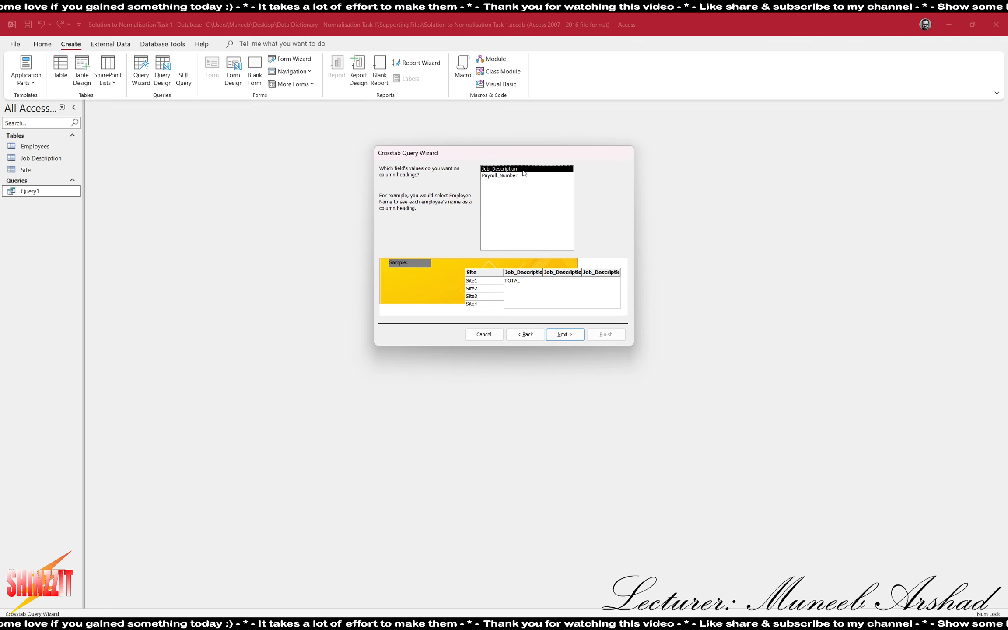
click(563, 340)
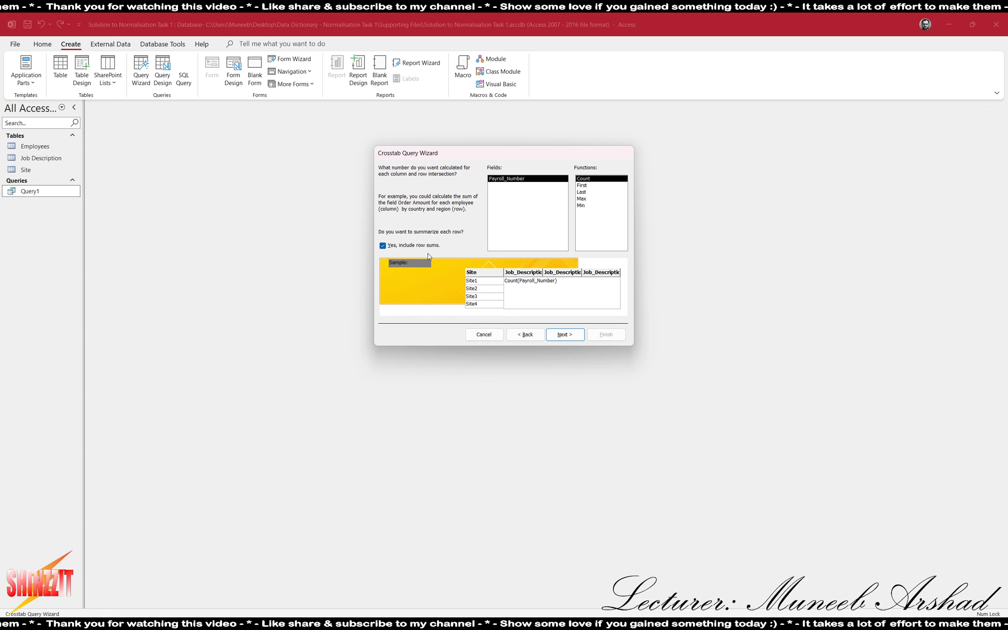
click(563, 337)
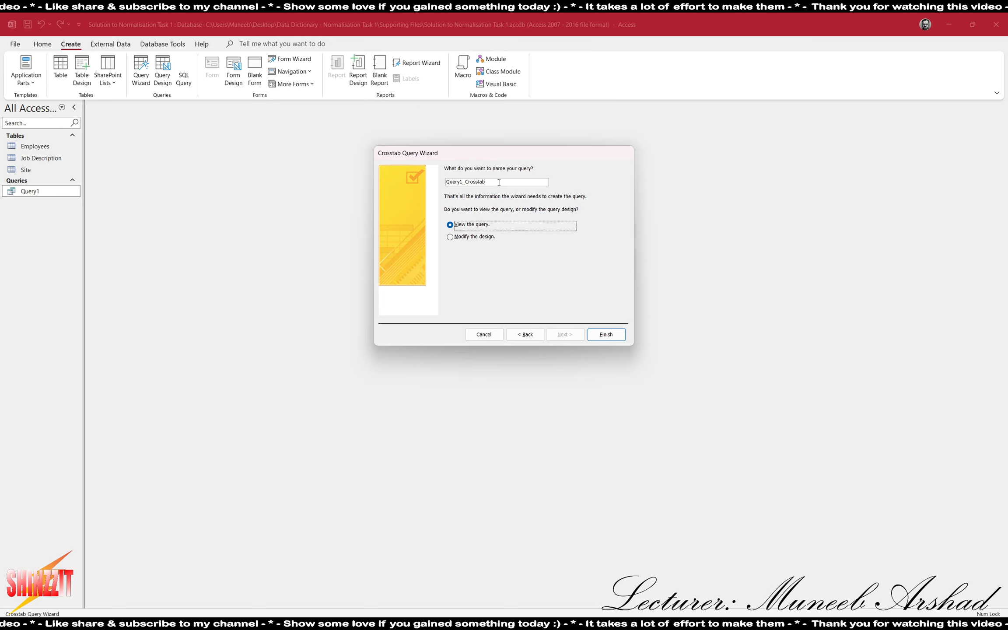
- Name the crosstab query "Staff members at each factory" and finish the wizard to view its results
key(shift+Left)
key(shift+Left)
key(shift+Left)
key(shift+Left)
key(shift+Left)
key(shift+Left)
key(shift+Left)
key(shift+Left)
key(shift+Left)
key(shift+Left)
key(shift+Left)
key(shift+Left)
key(shift+Left)
key(shift+Left)
key(shift+Left)
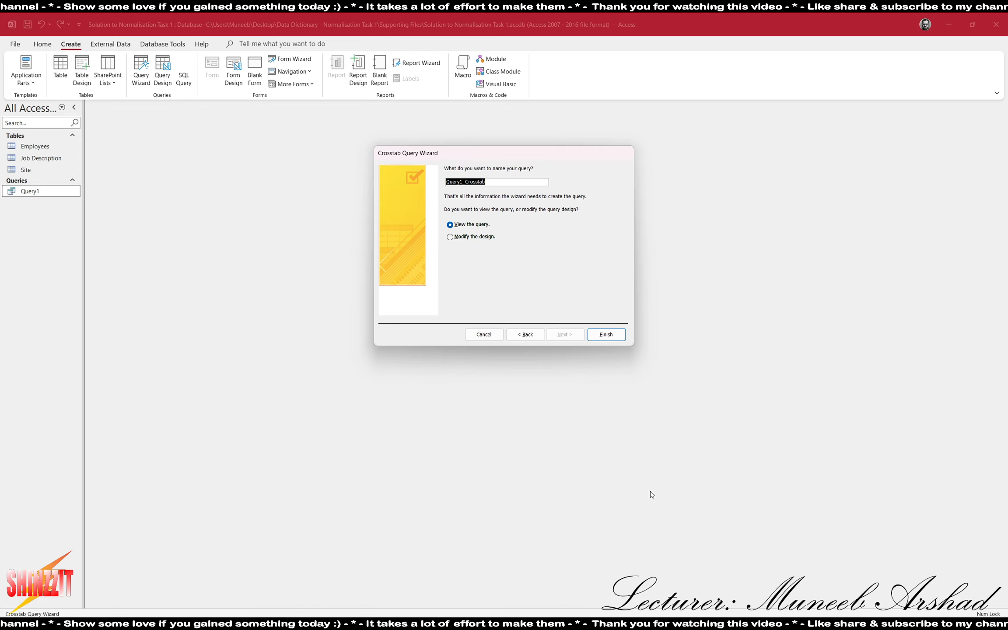
key(alt+Tab)
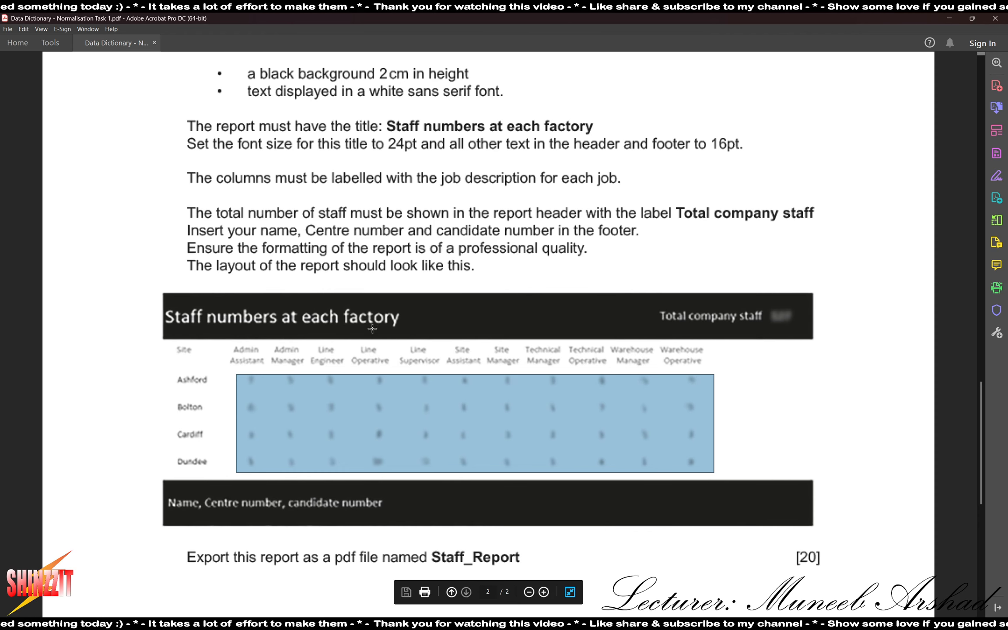
key(alt+Tab)
text(S)
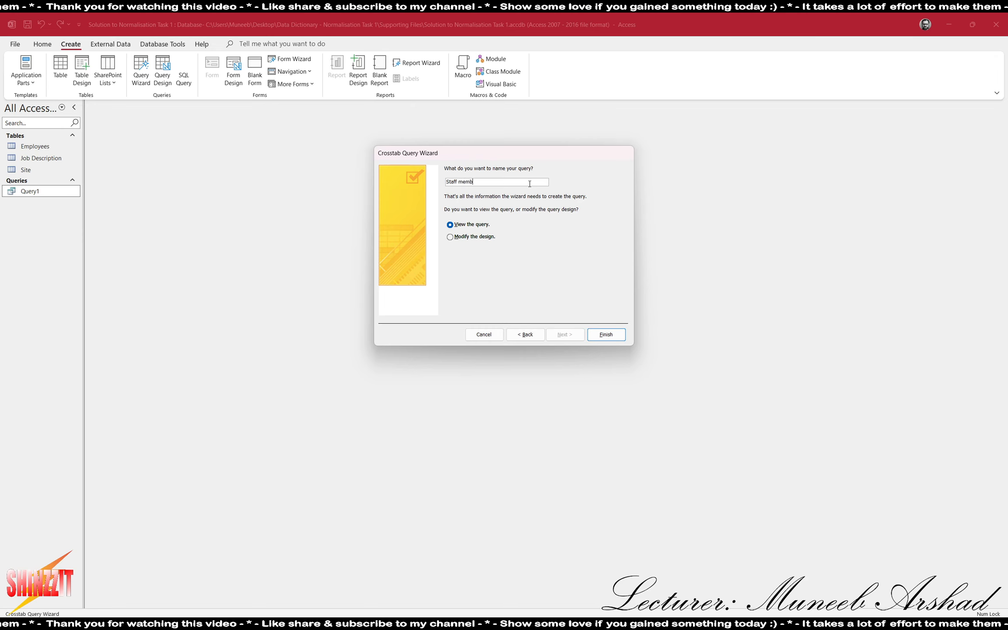
text(taff members at each fact)
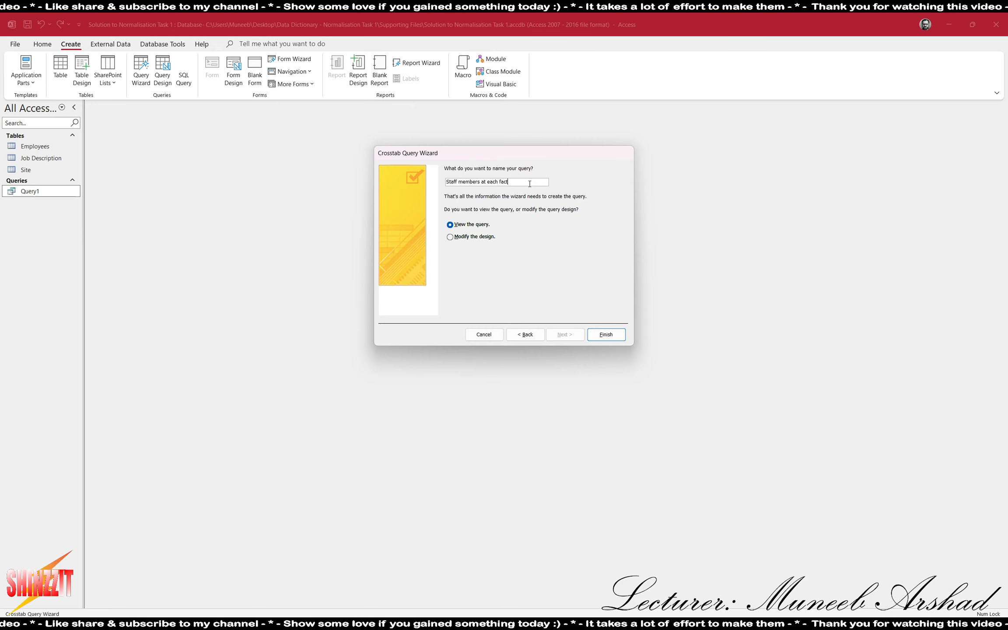
text(ory)
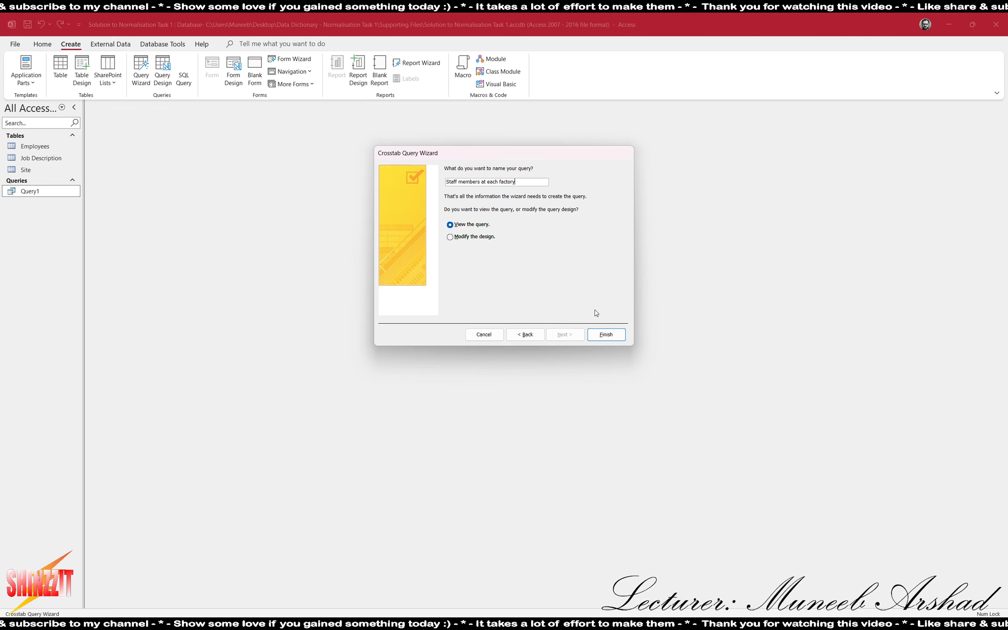
click(606, 334)
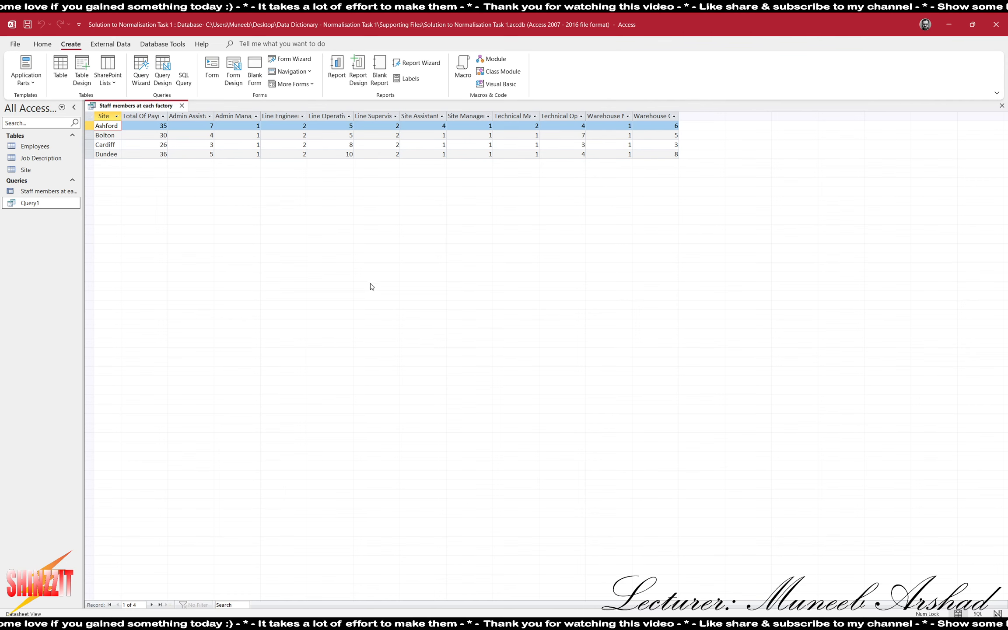
- Fit all datasheet columns of the crosstab query to their contents, and close it with the layout changes saved
click(90, 117)
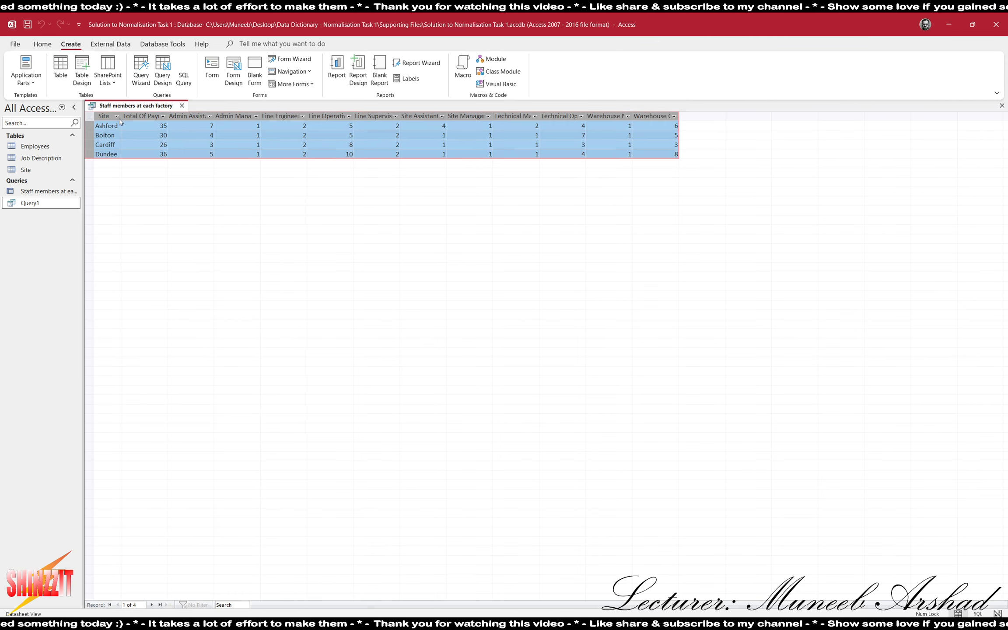
double_click(169, 116)
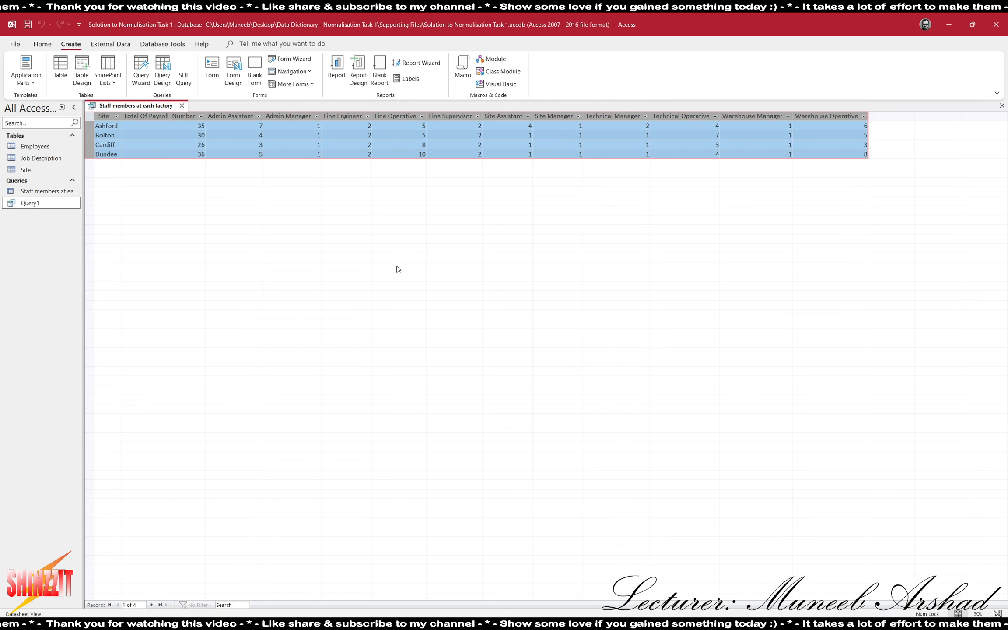
click(182, 105)
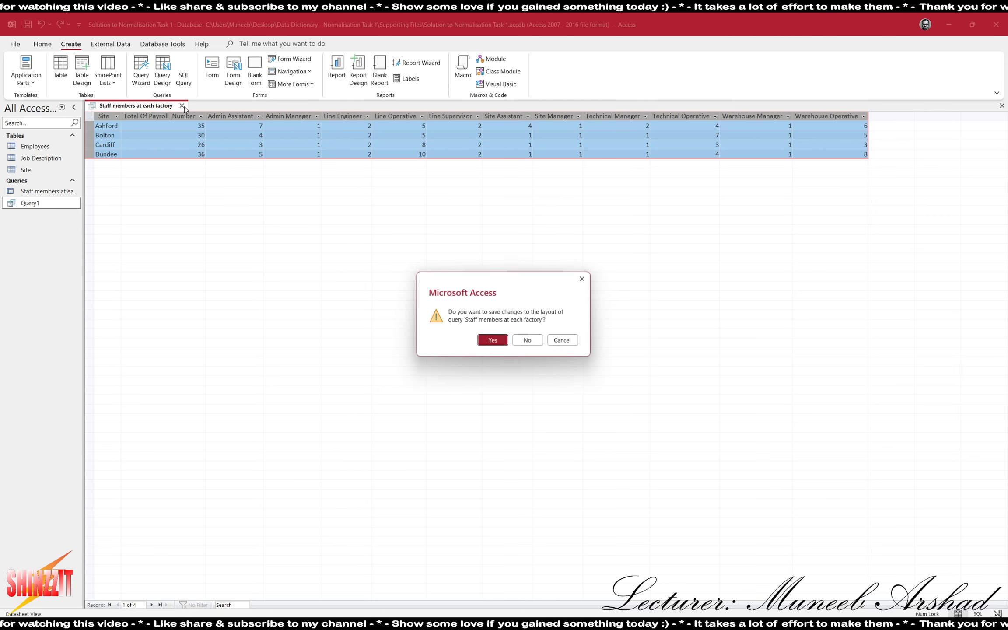
click(486, 345)
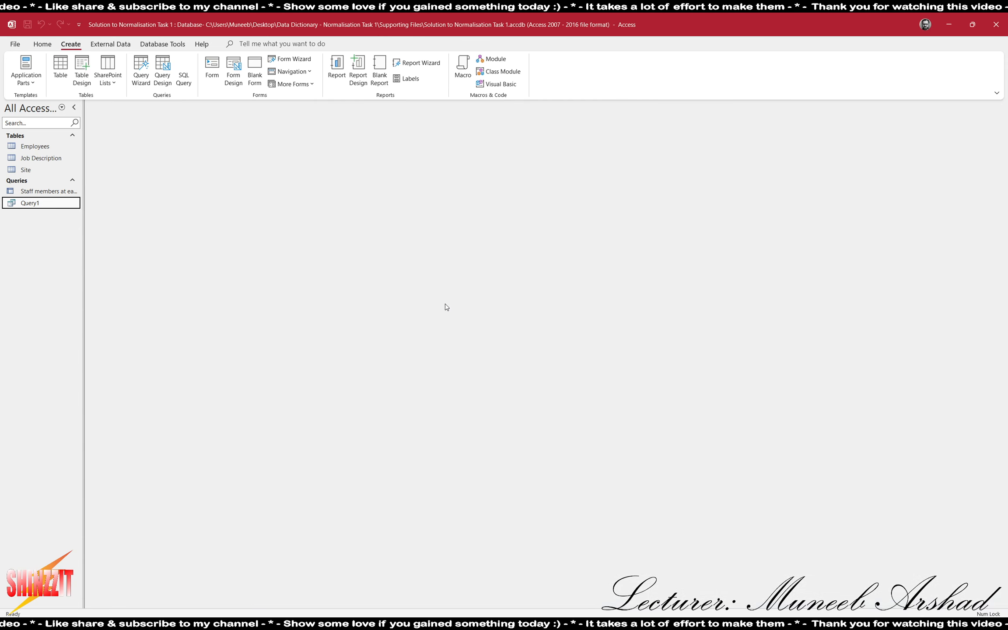
- Start a report with the Report Wizard from the Staff members at each factory query, including all its fields
click(56, 191)
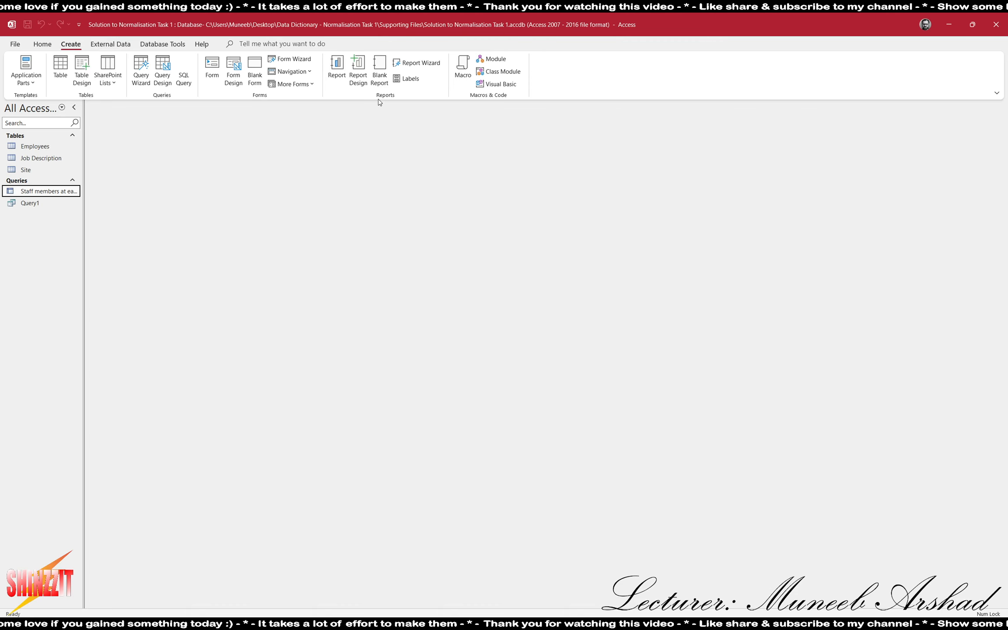
click(418, 63)
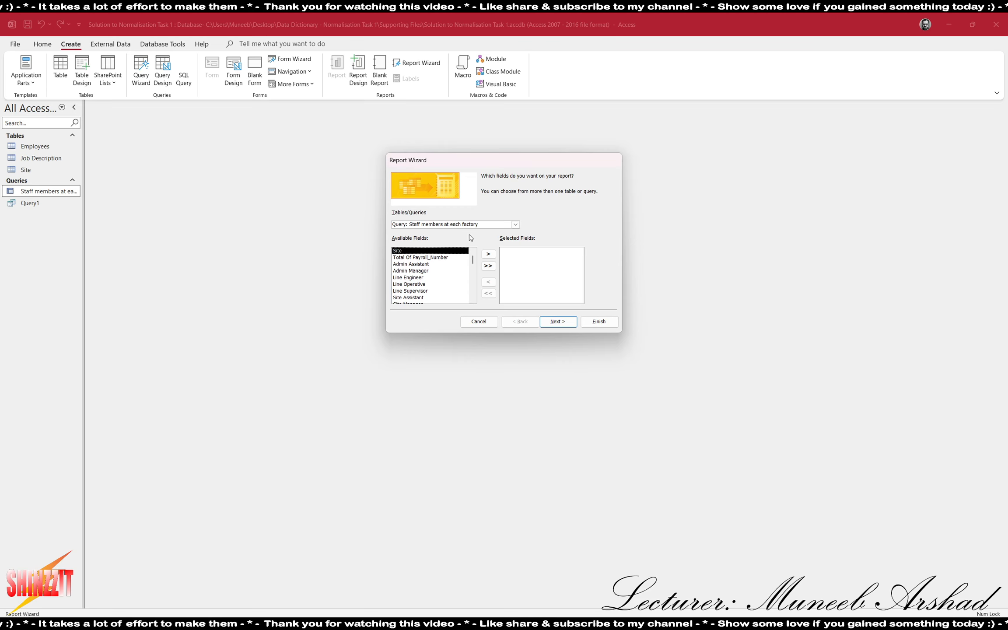
click(489, 266)
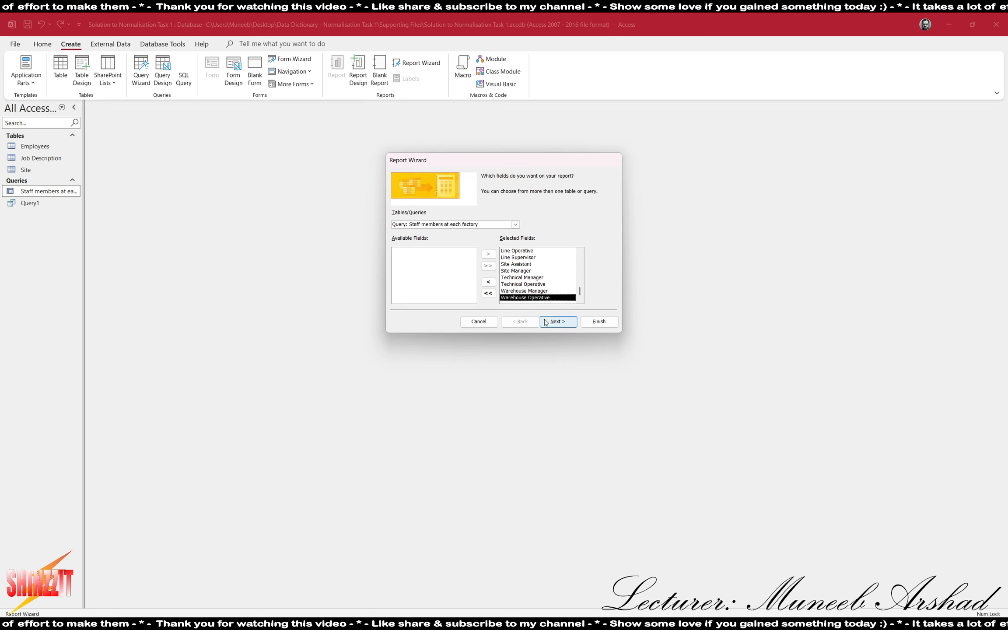
click(568, 324)
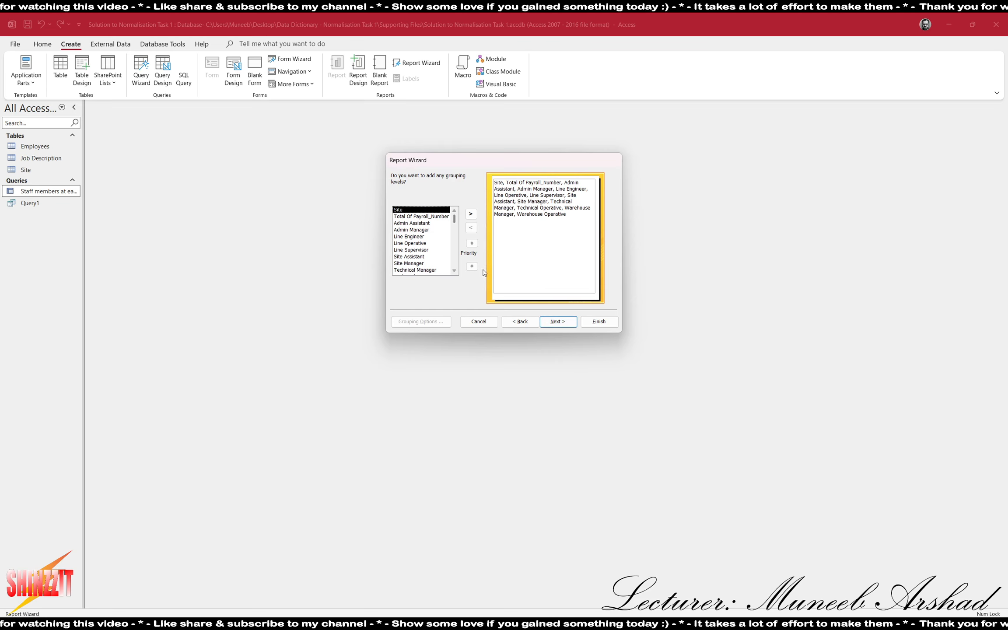
- Create the report without grouping or sorting, in a tabular landscape layout, titled "Staff members at each factory"
click(556, 322)
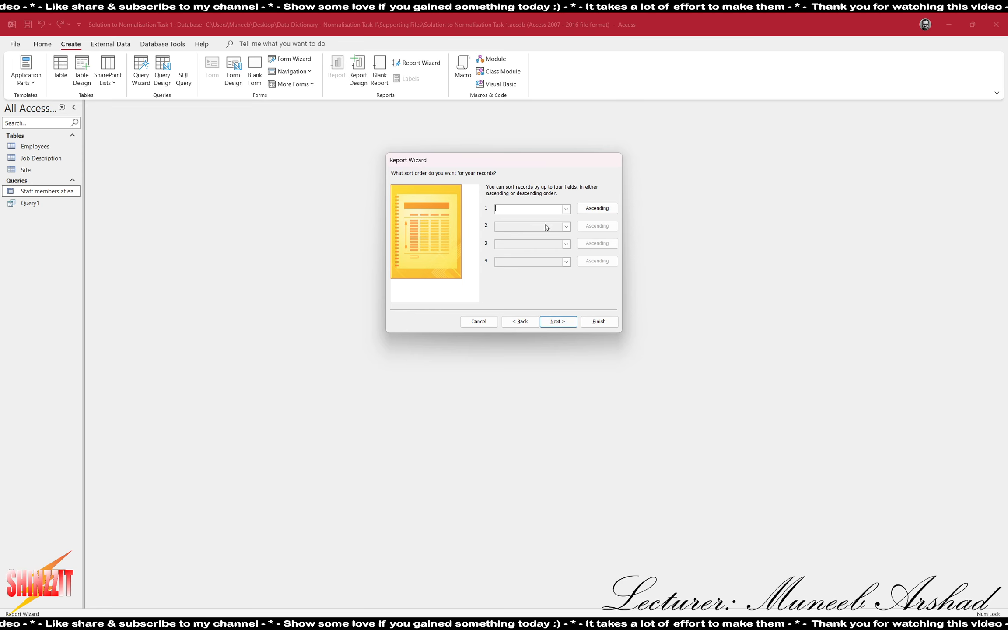
click(558, 323)
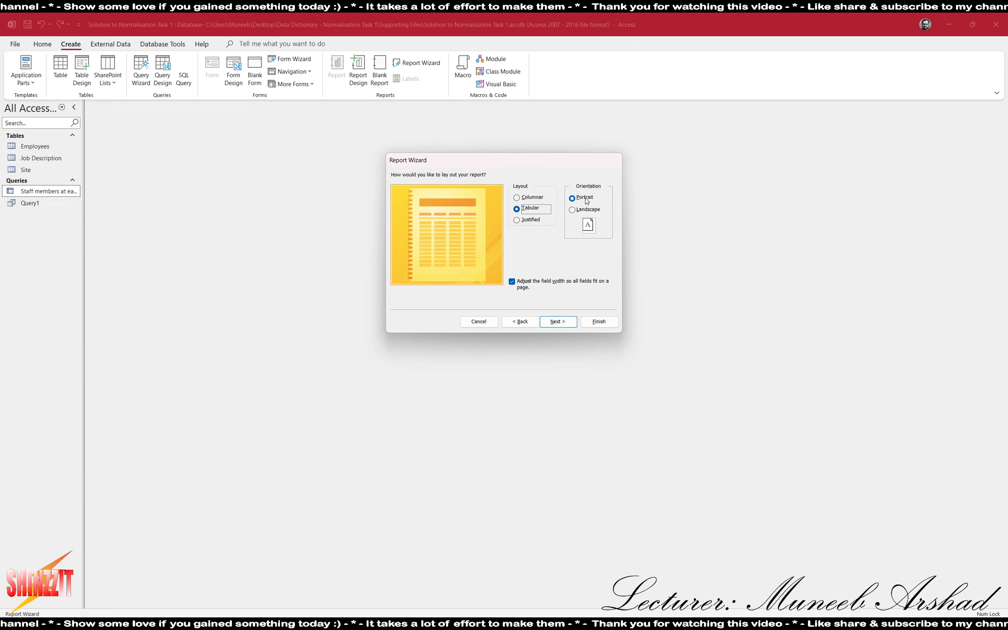
click(588, 211)
click(588, 199)
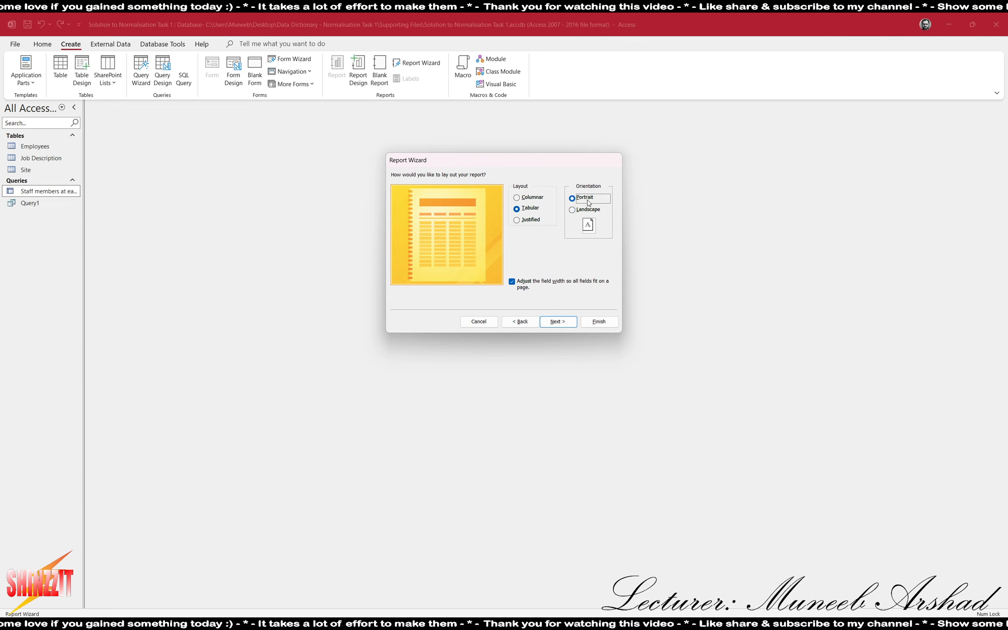
click(590, 211)
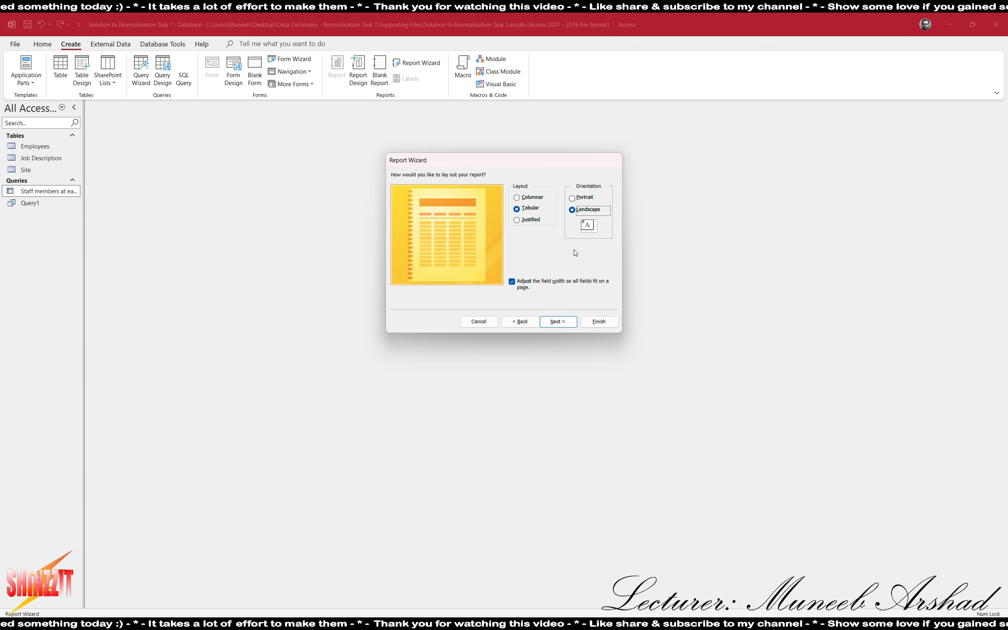
click(566, 326)
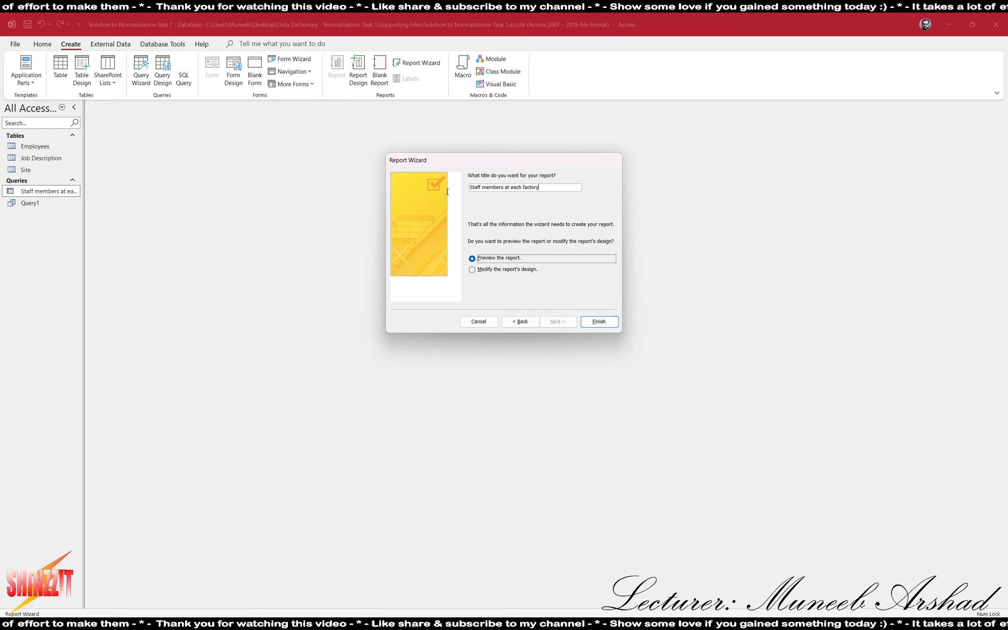
drag(544, 188, 459, 188)
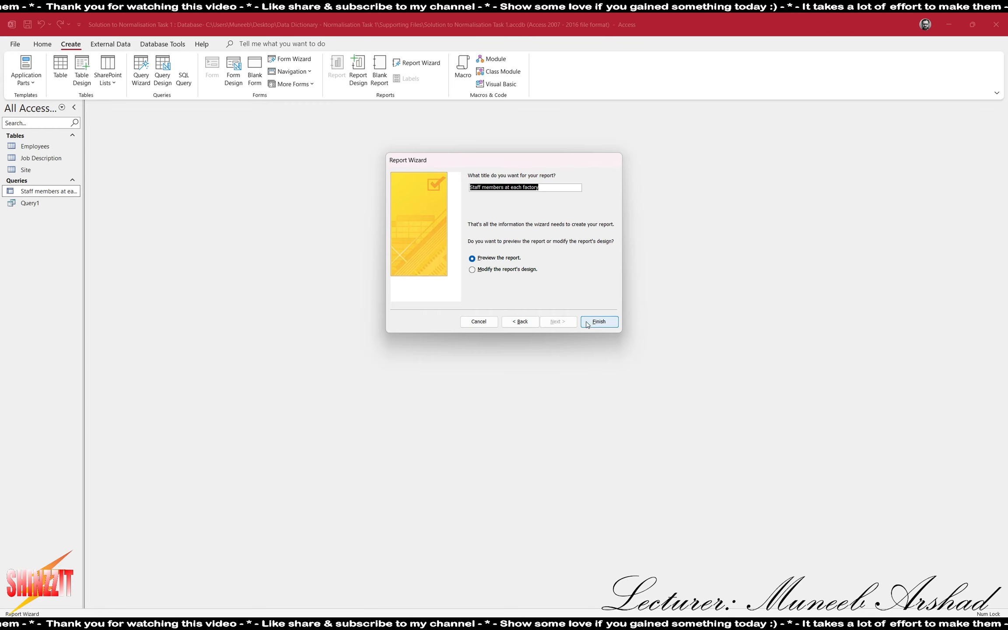
click(598, 322)
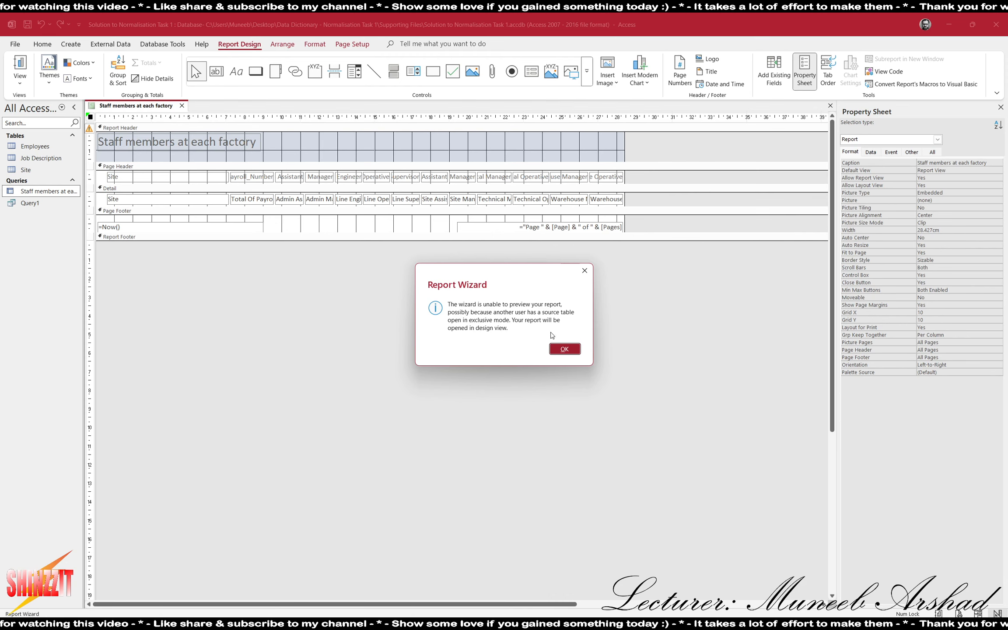
- Dismiss the wizard notices and try to show the report in Layout View and Print Preview
click(562, 347)
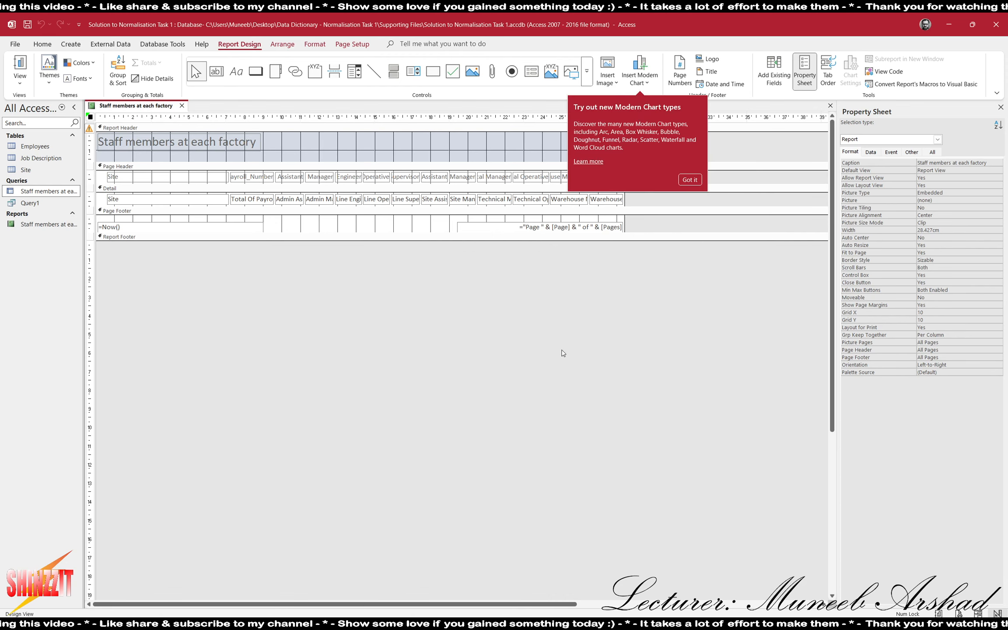
click(689, 179)
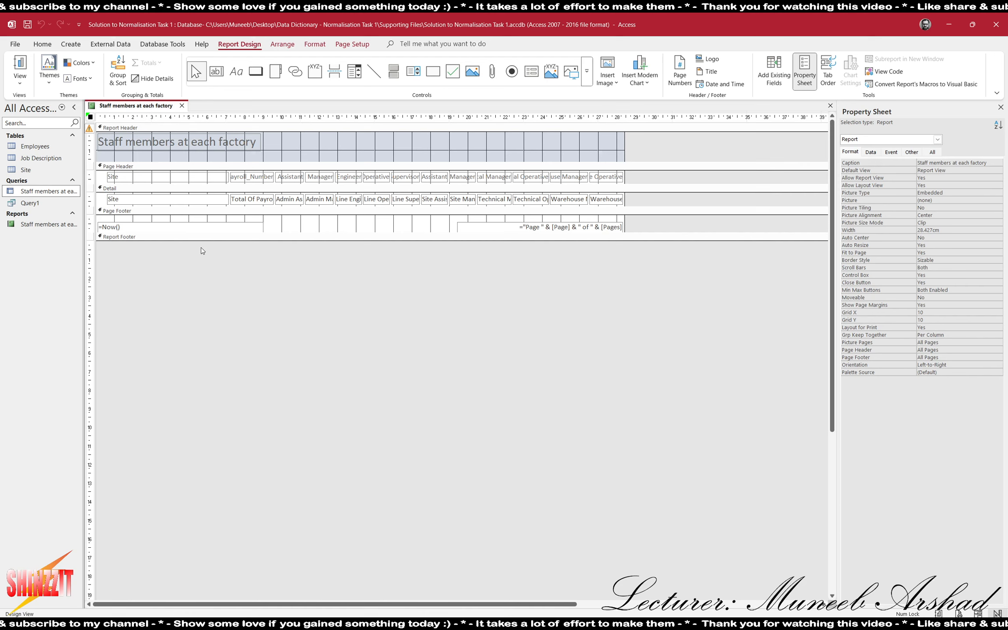
click(20, 78)
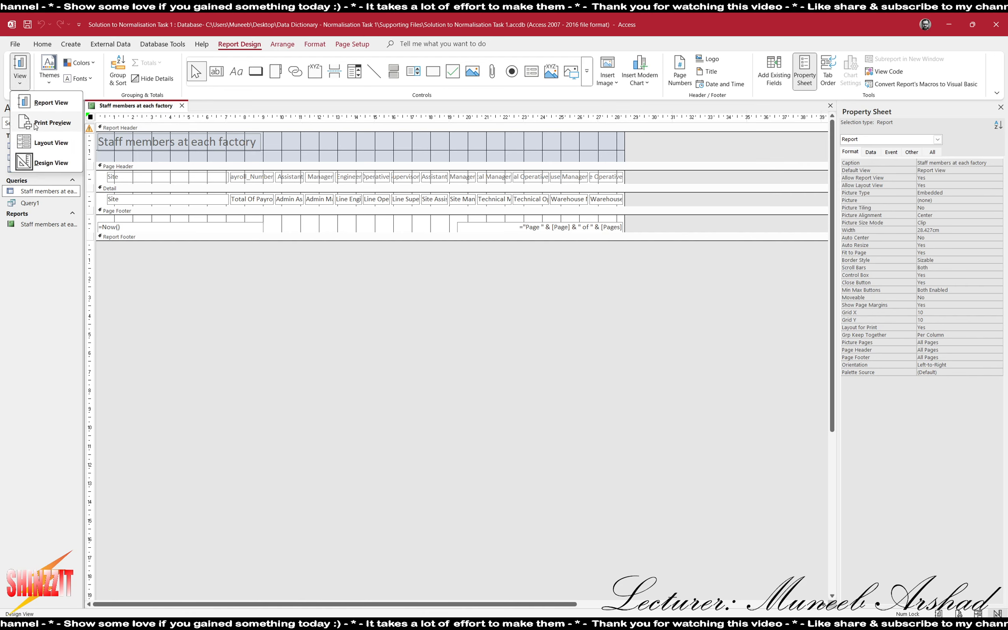
click(40, 147)
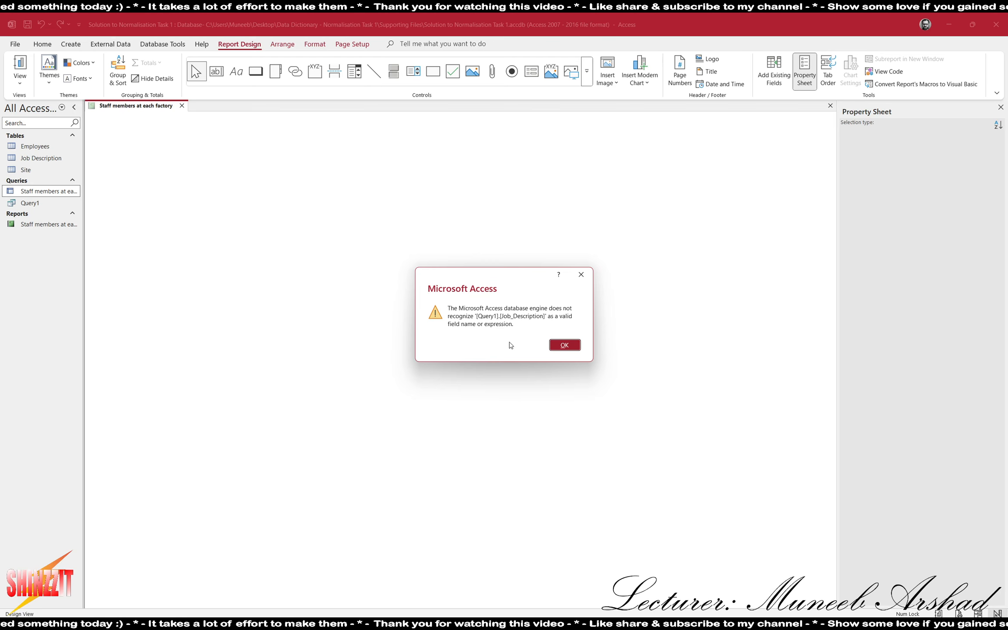
click(564, 345)
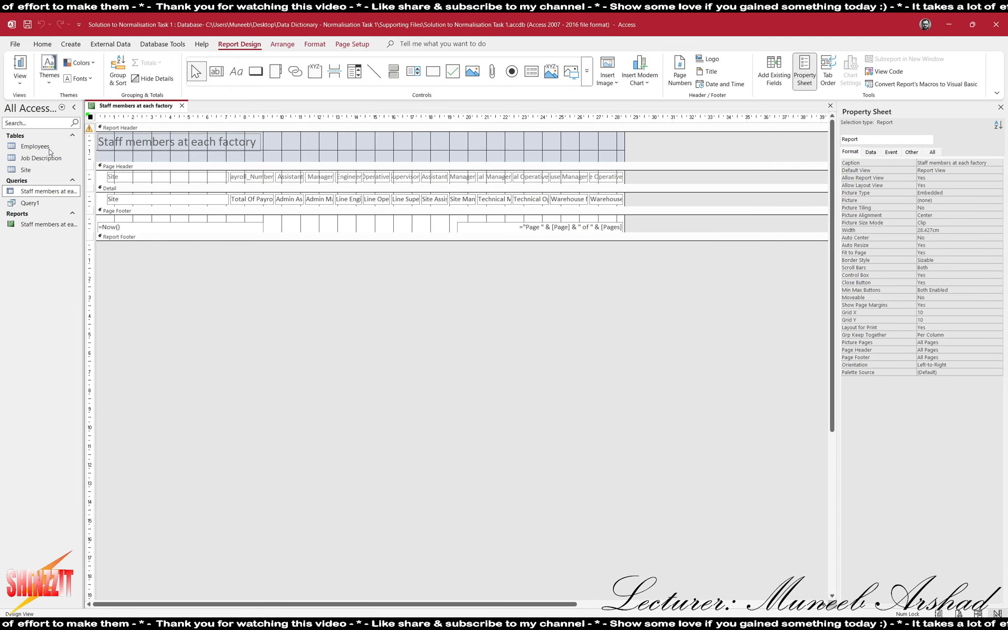
click(26, 86)
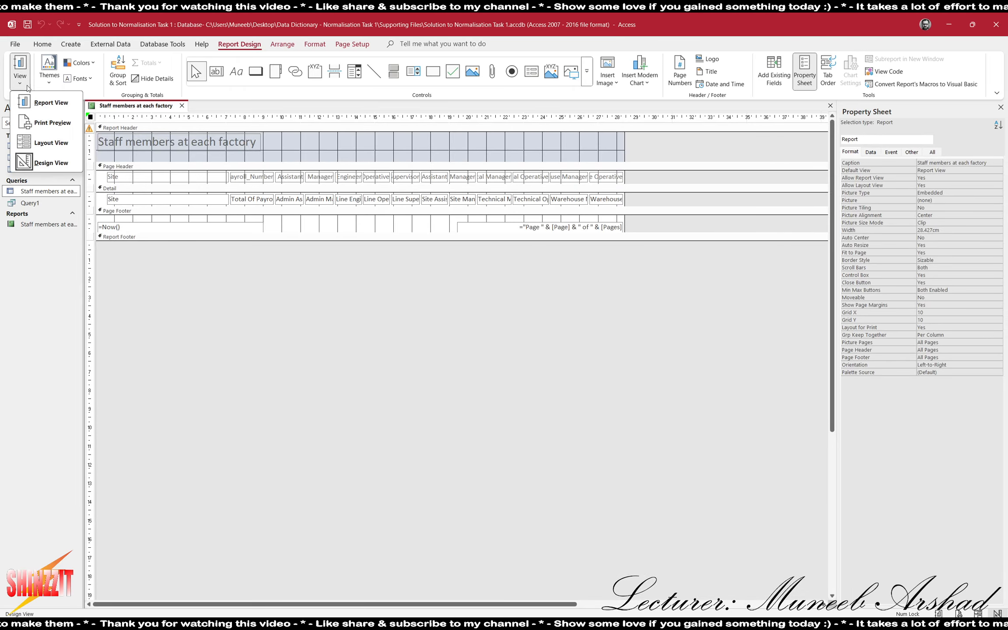
click(44, 123)
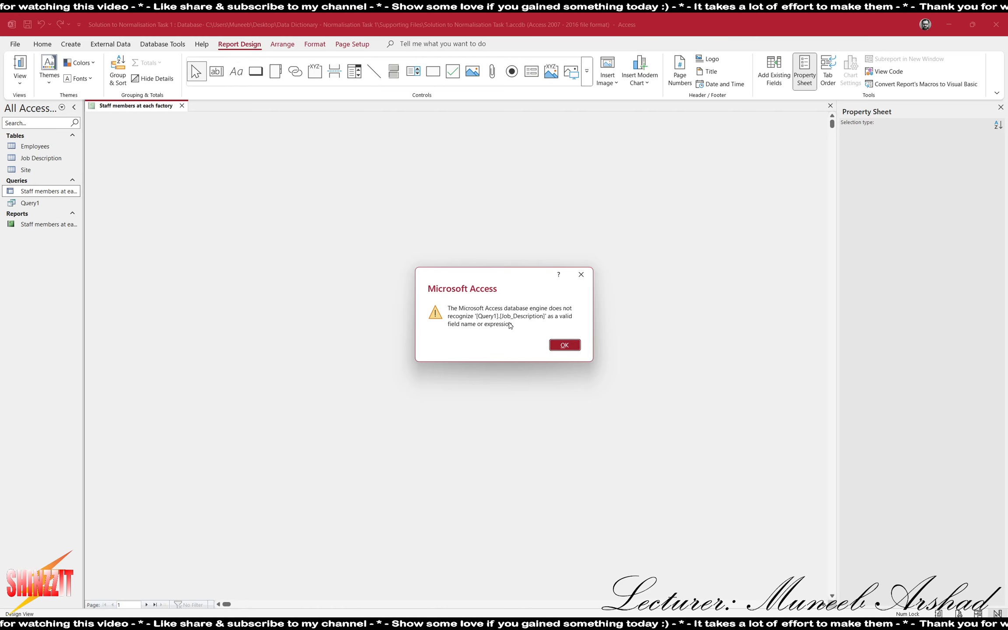
click(565, 346)
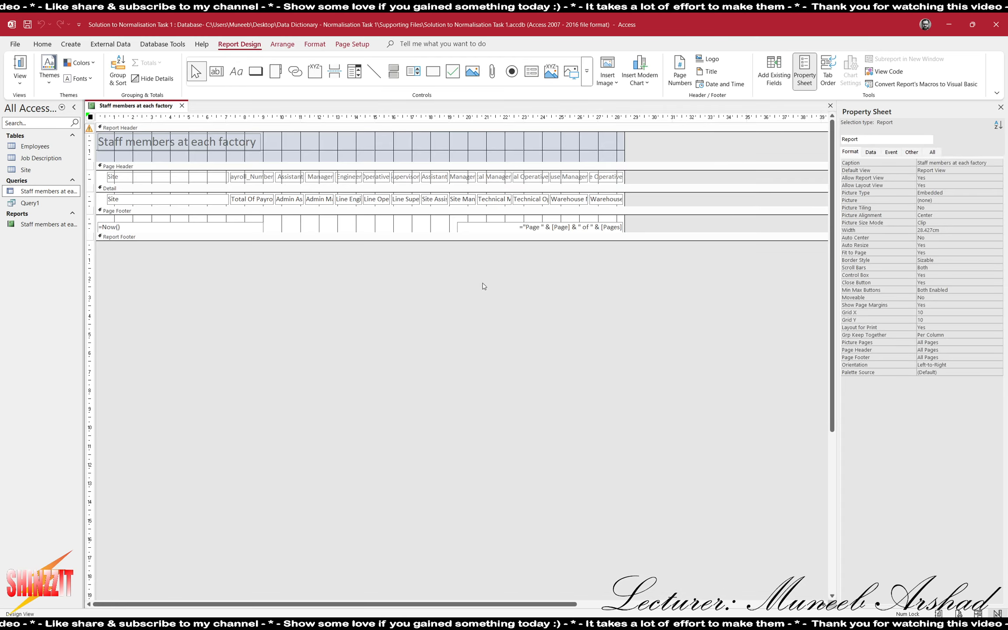
- Close the Staff members at each factory report and delete it permanently from the database
click(182, 105)
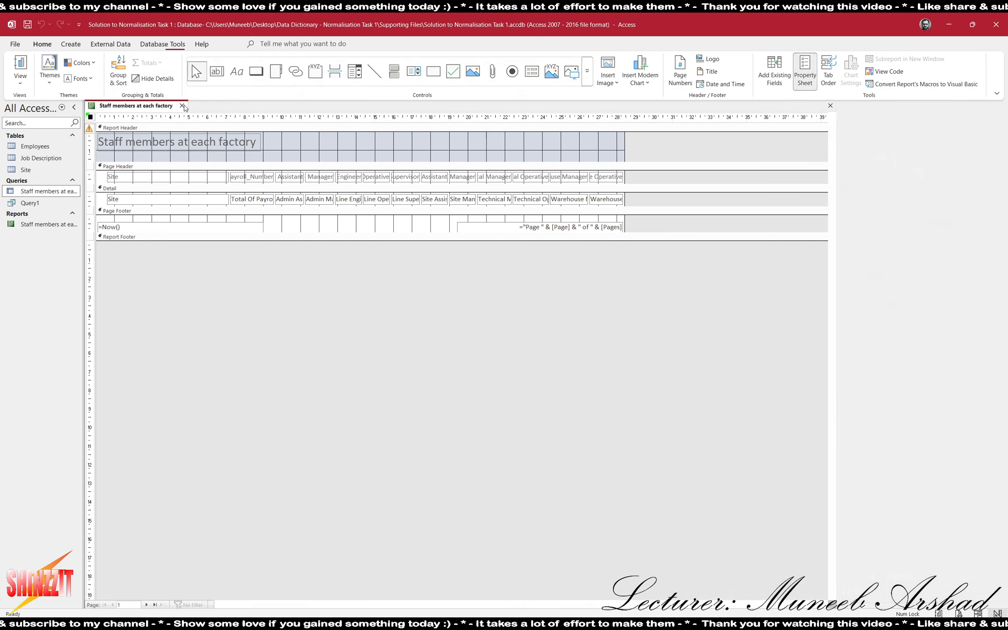
click(47, 224)
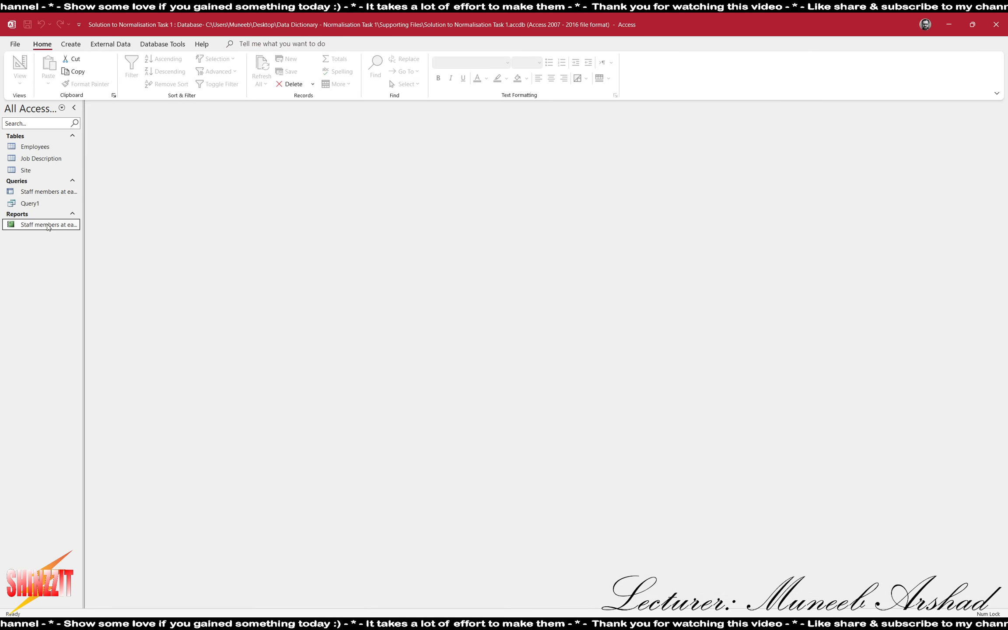
key(Delete)
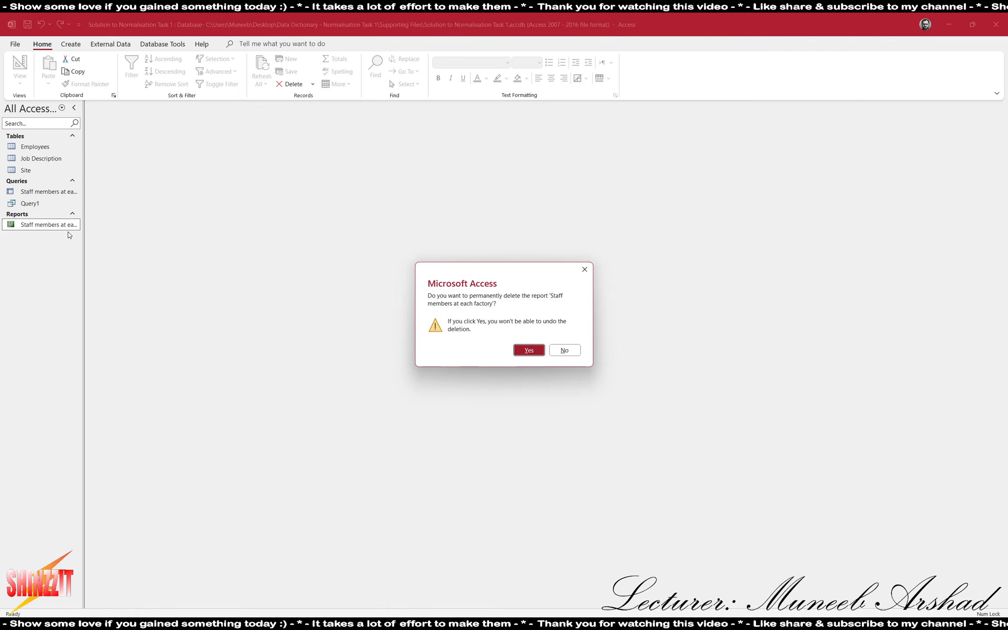
click(538, 353)
- Open the Staff members at each factory query, examine its Total Of Payroll_Number column, and close it
double_click(48, 191)
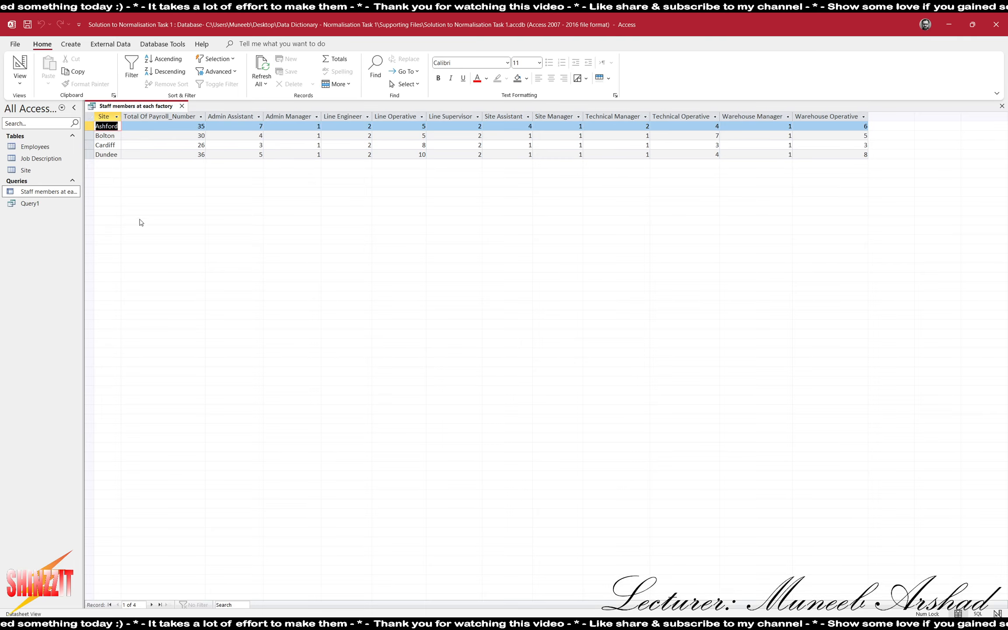
click(170, 117)
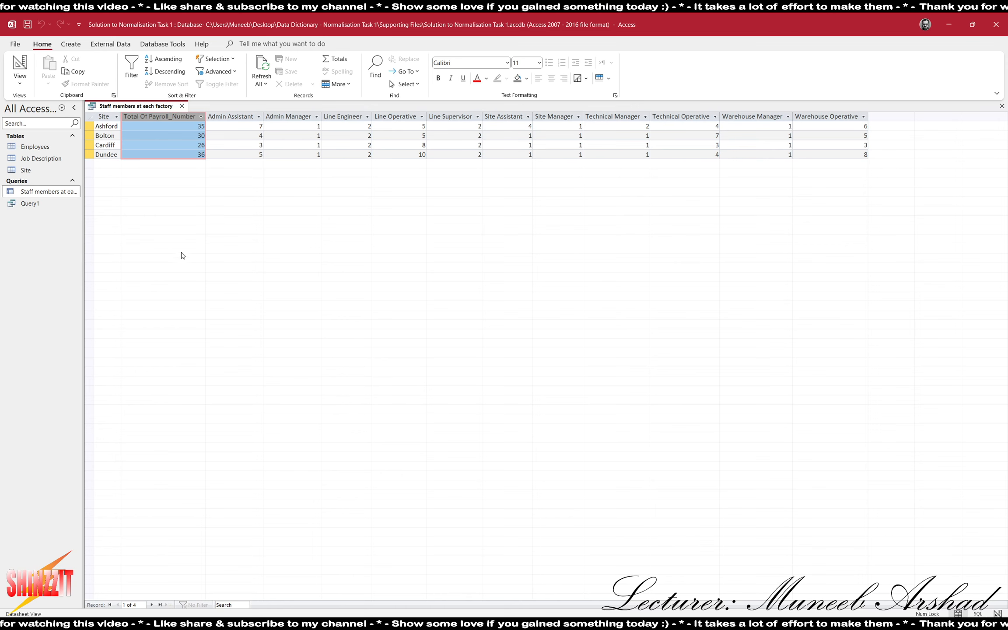
click(182, 106)
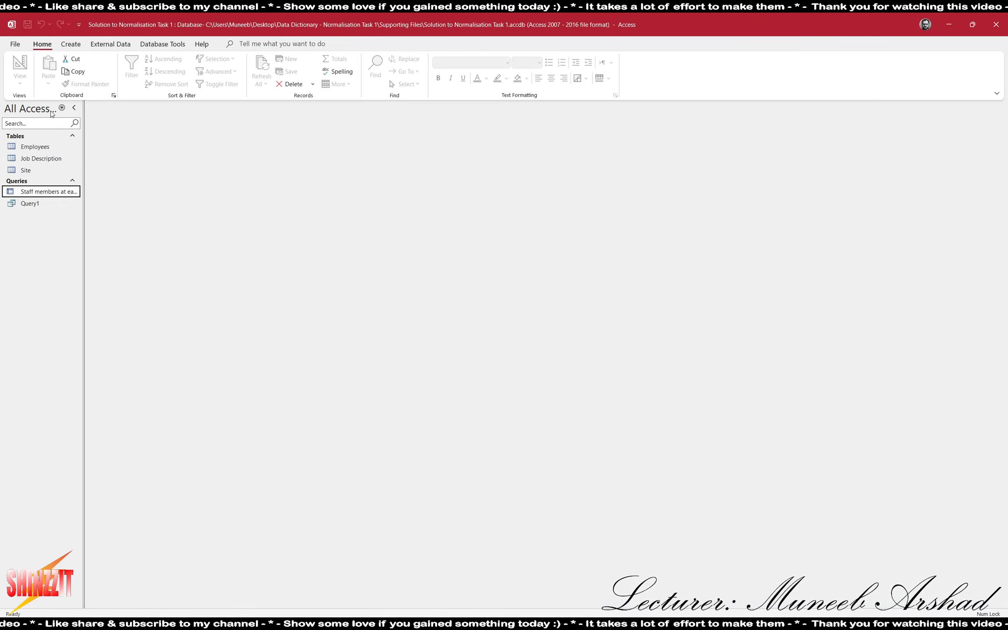
- Start a new report with the Report Wizard from the Staff members at each factory query, including all available fields
click(70, 43)
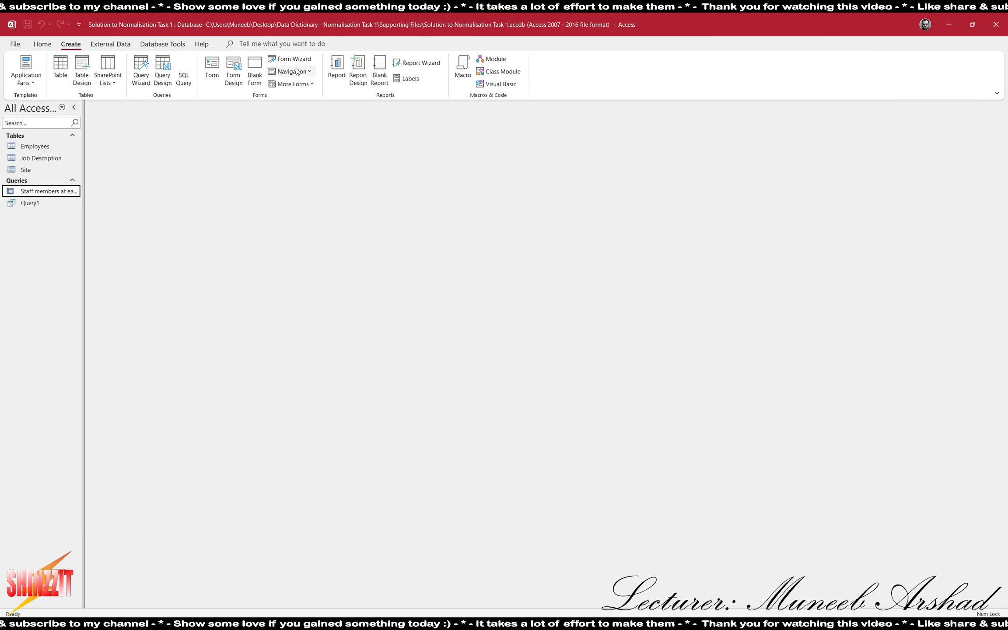
click(420, 62)
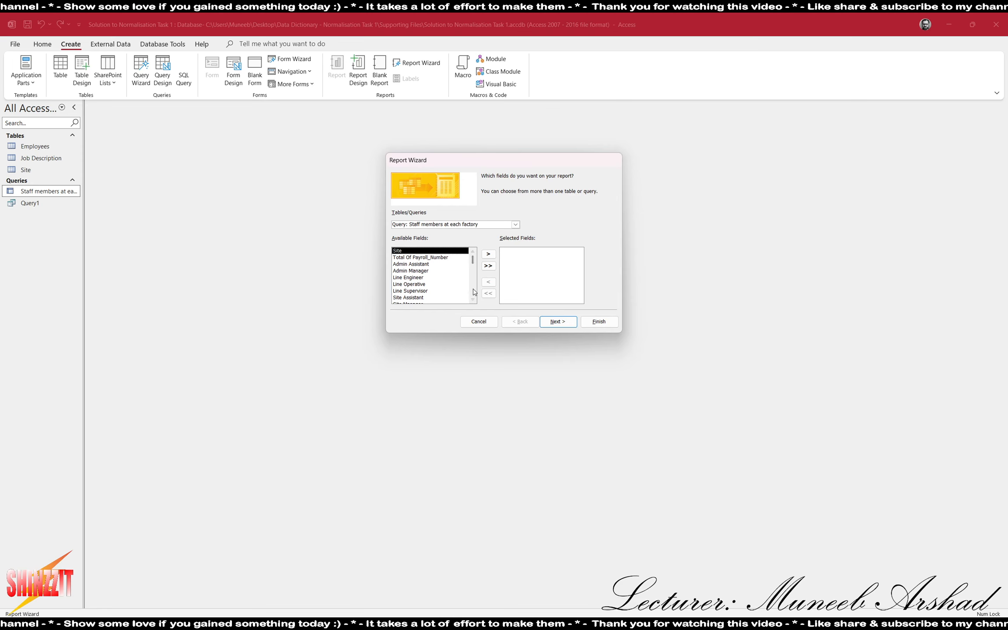
click(455, 270)
click(424, 298)
click(410, 259)
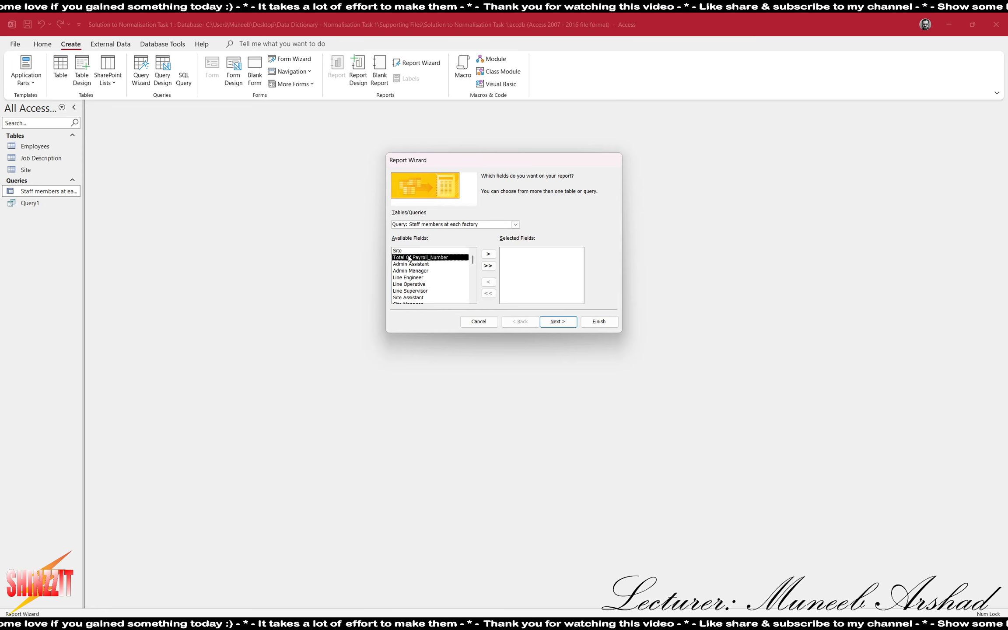
key(Up)
click(430, 259)
click(420, 266)
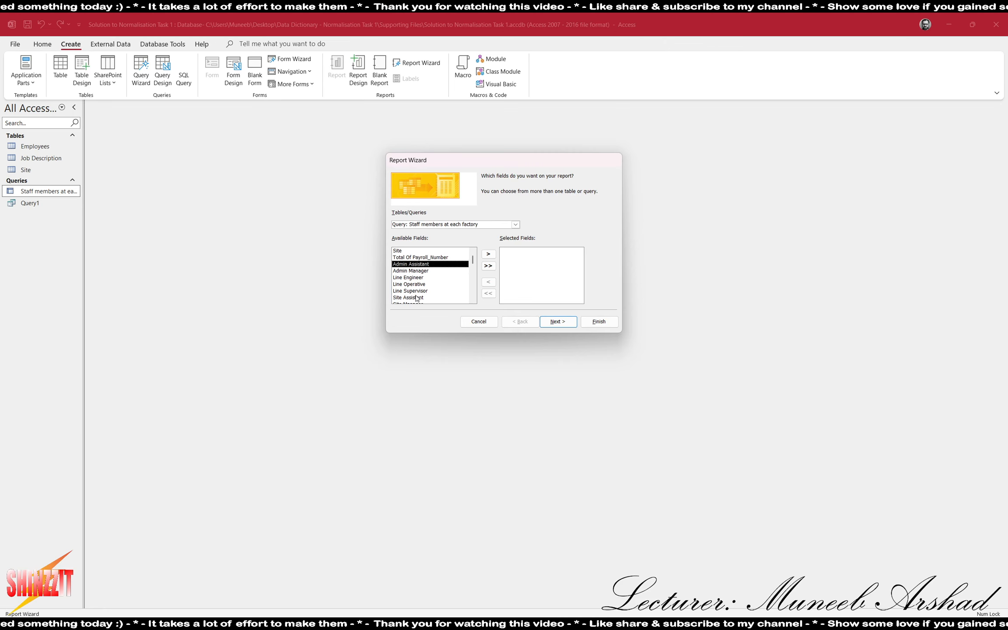
click(416, 297)
scroll(424, 292, down, 1)
scroll(425, 295, down, 1)
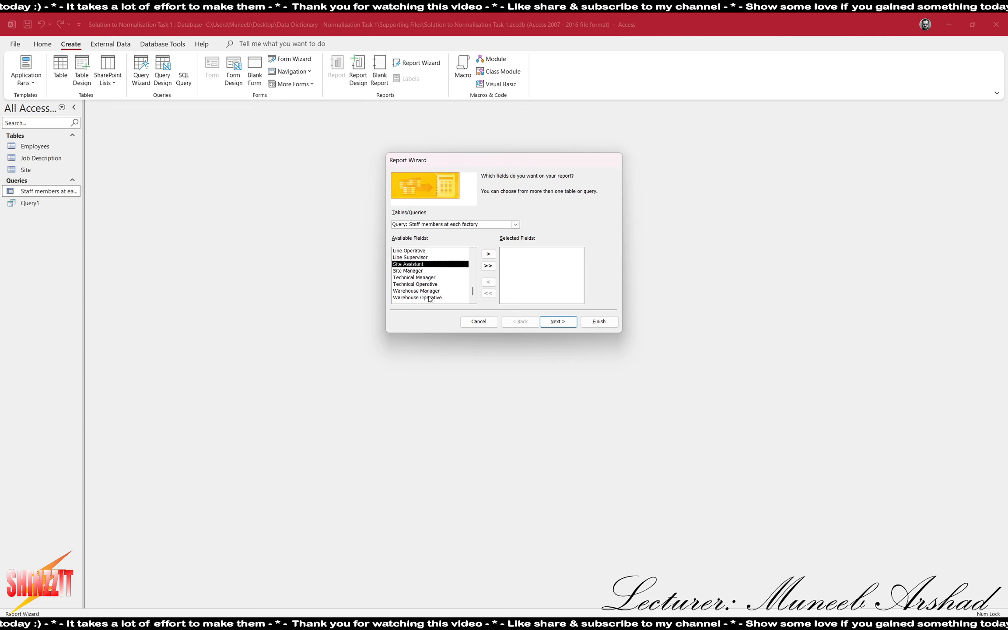
click(488, 265)
click(563, 325)
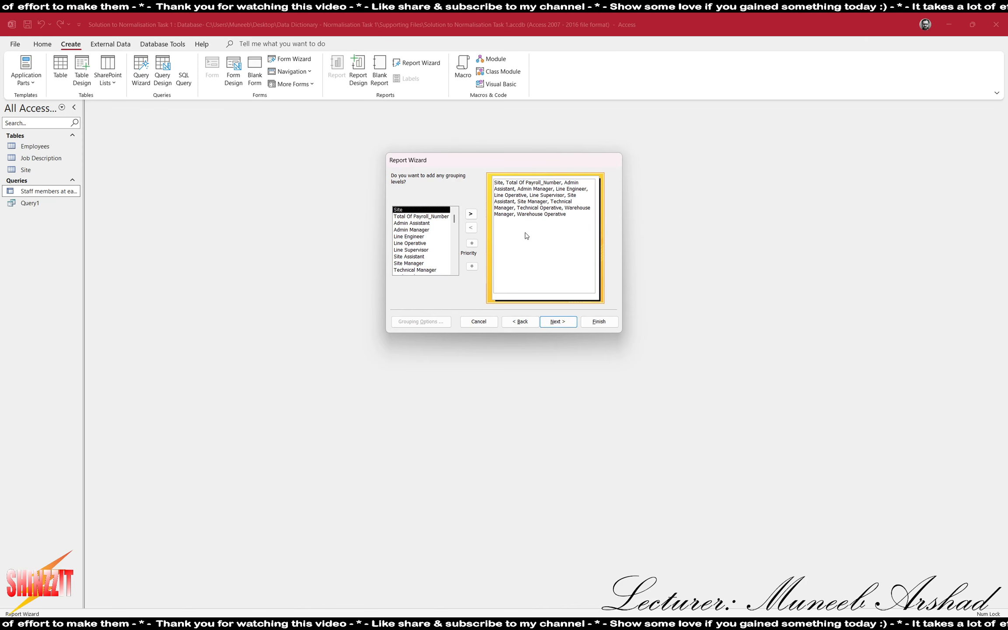
- Create the ungrouped, unsorted report in a tabular portrait layout titled "Staff members at each factory", and close it
click(559, 324)
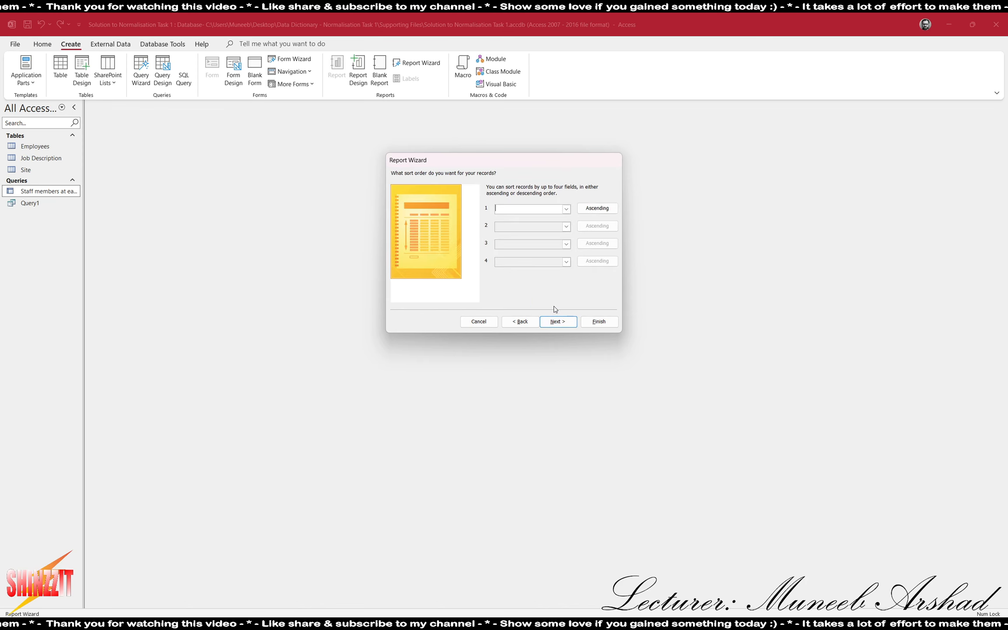
click(560, 325)
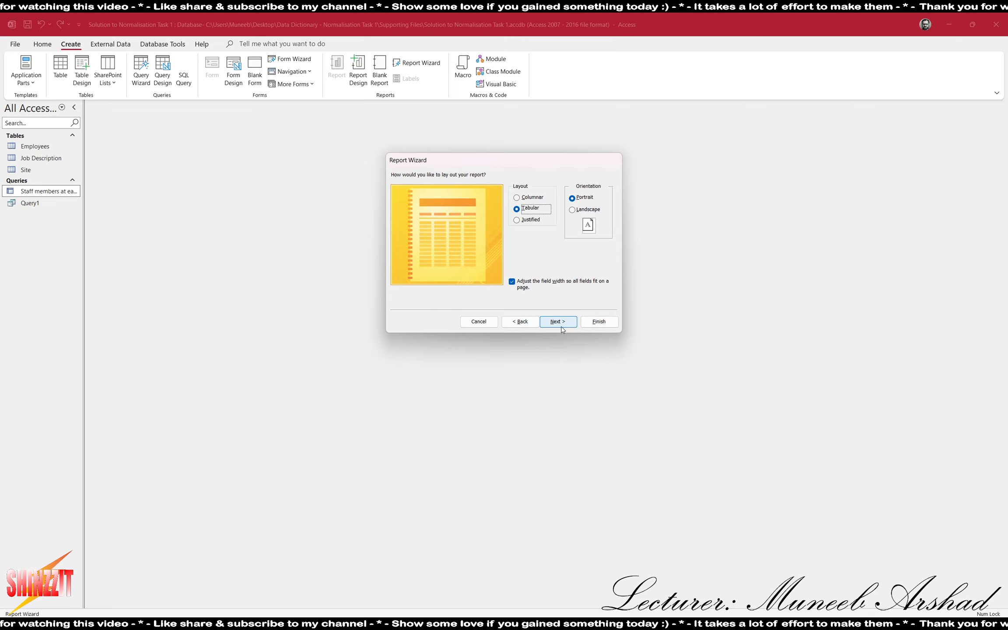
click(563, 323)
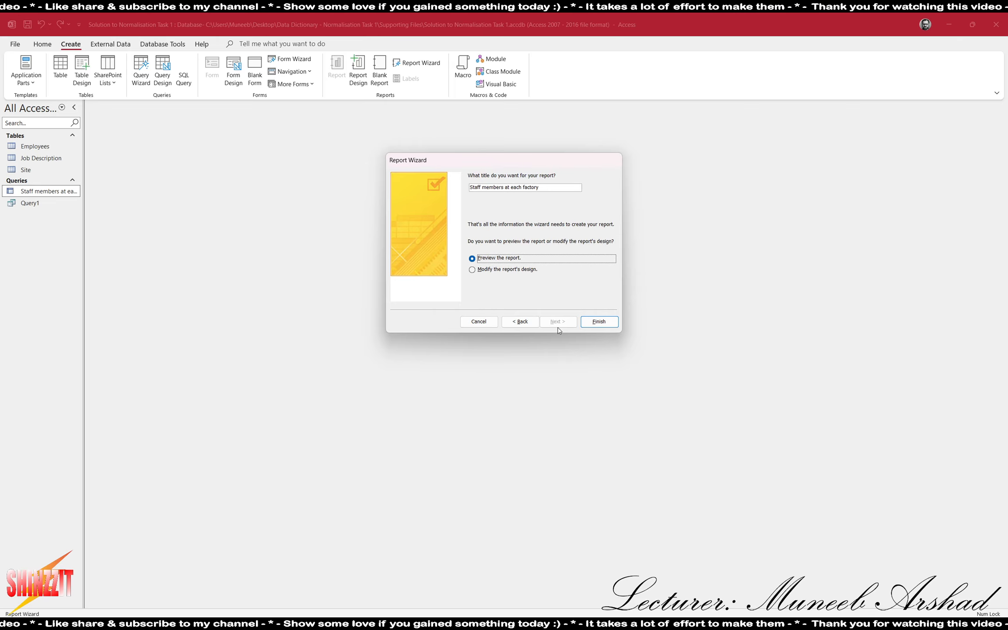
click(587, 326)
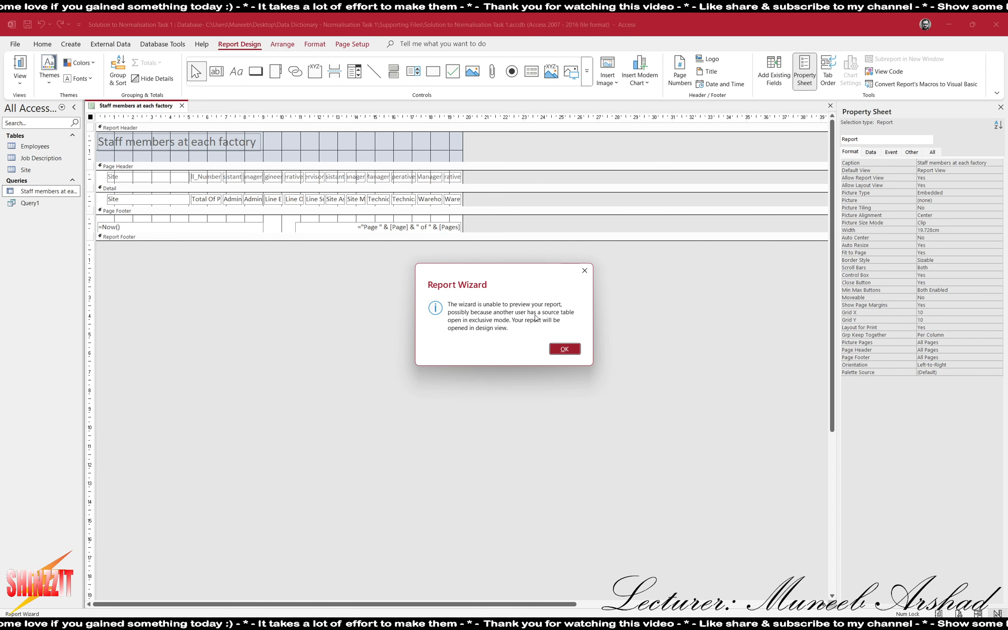
click(564, 349)
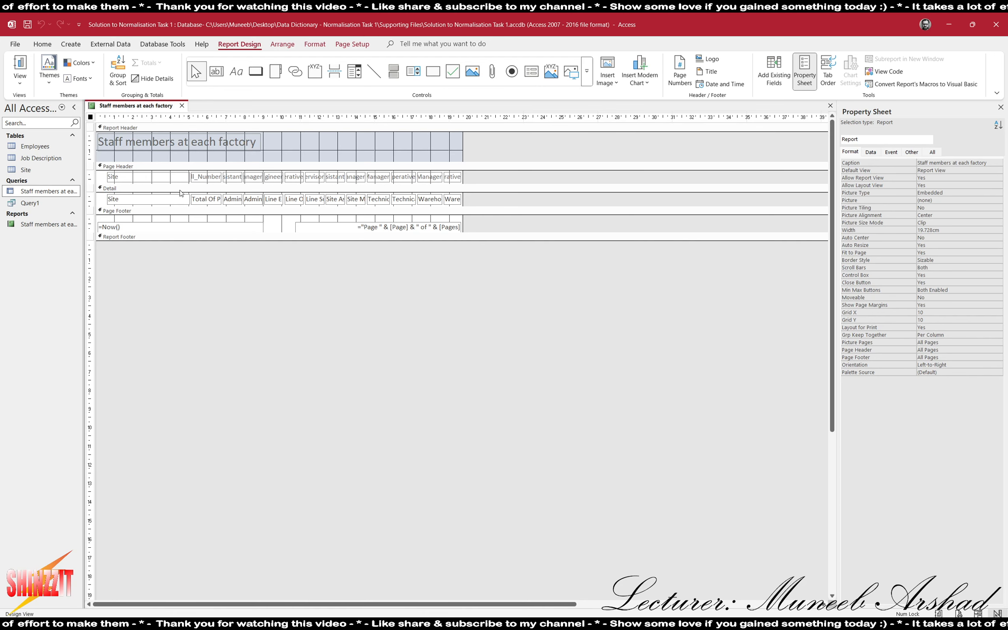
click(182, 105)
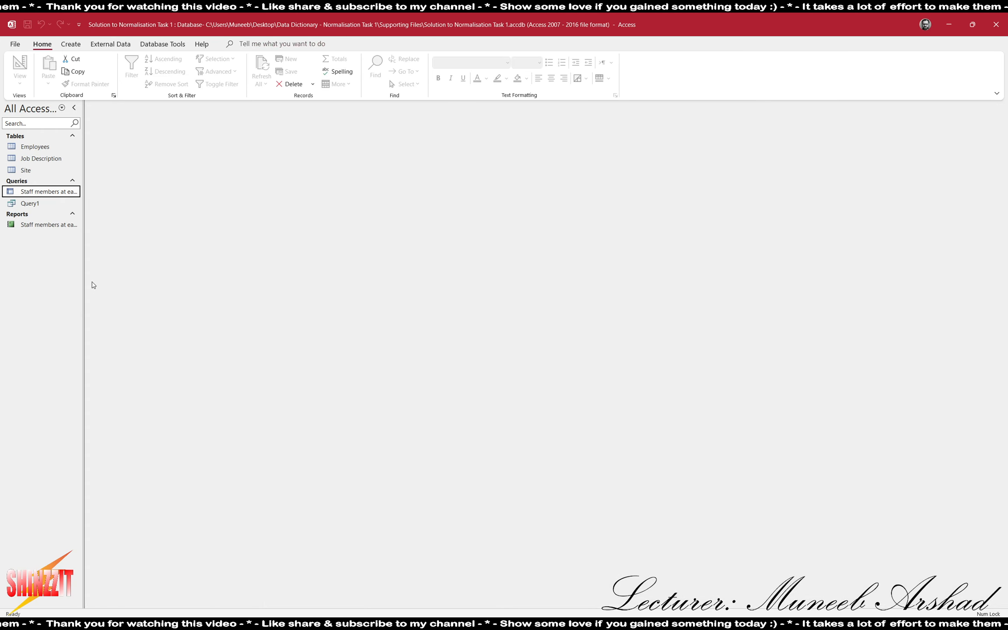
- Switch to the Data Dictionary document in Word to check the table relationships diagram, and return to the Access database
click(721, 623)
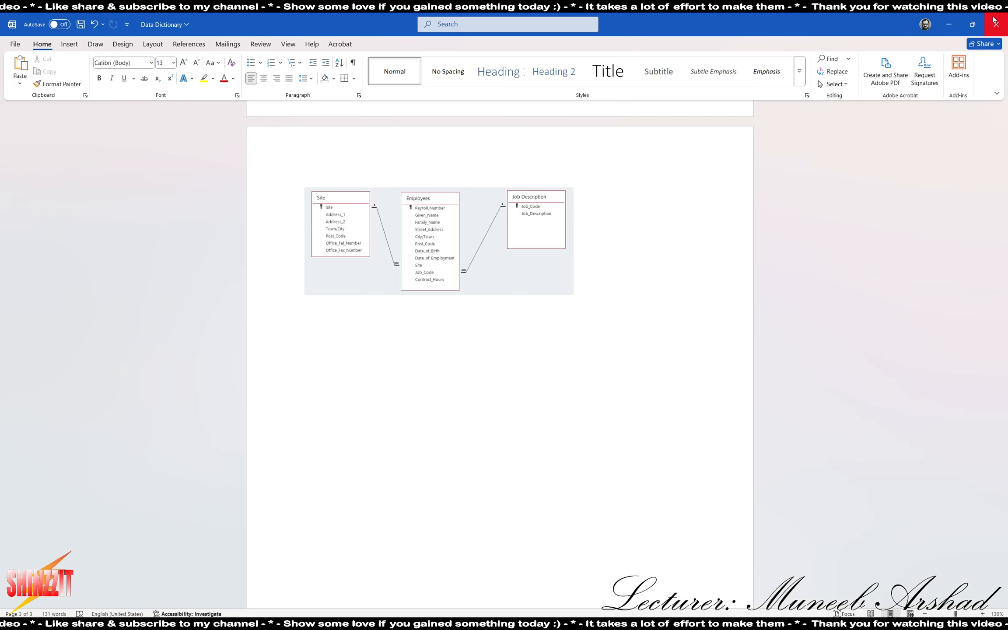
click(721, 623)
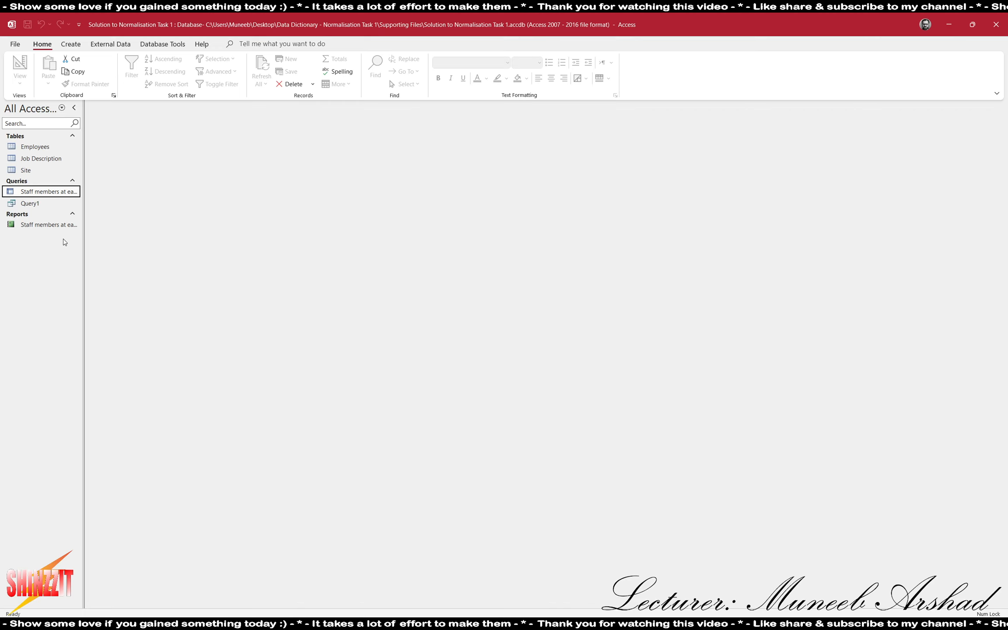
click(44, 204)
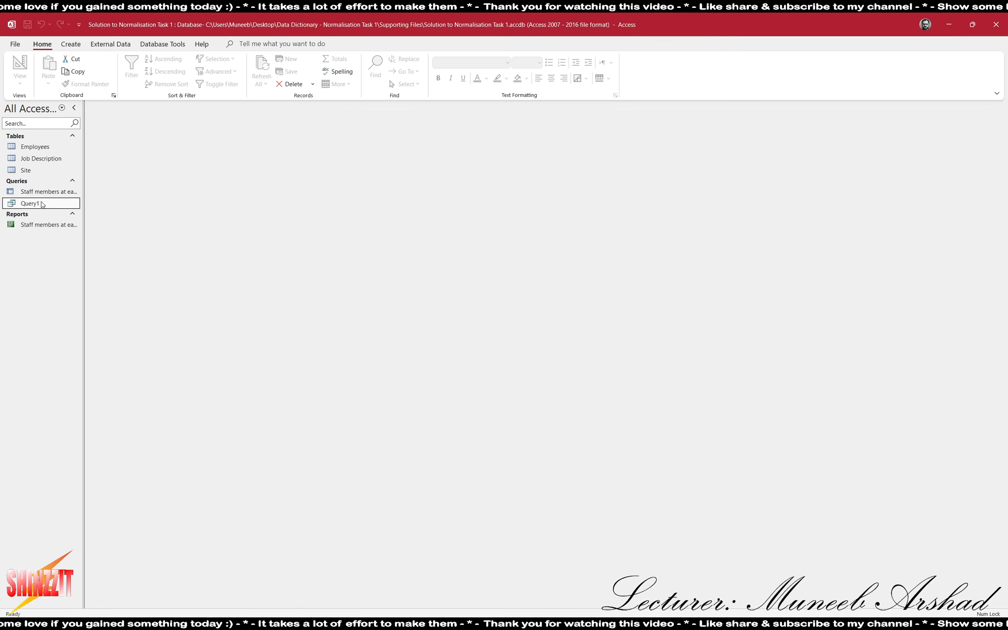
click(65, 225)
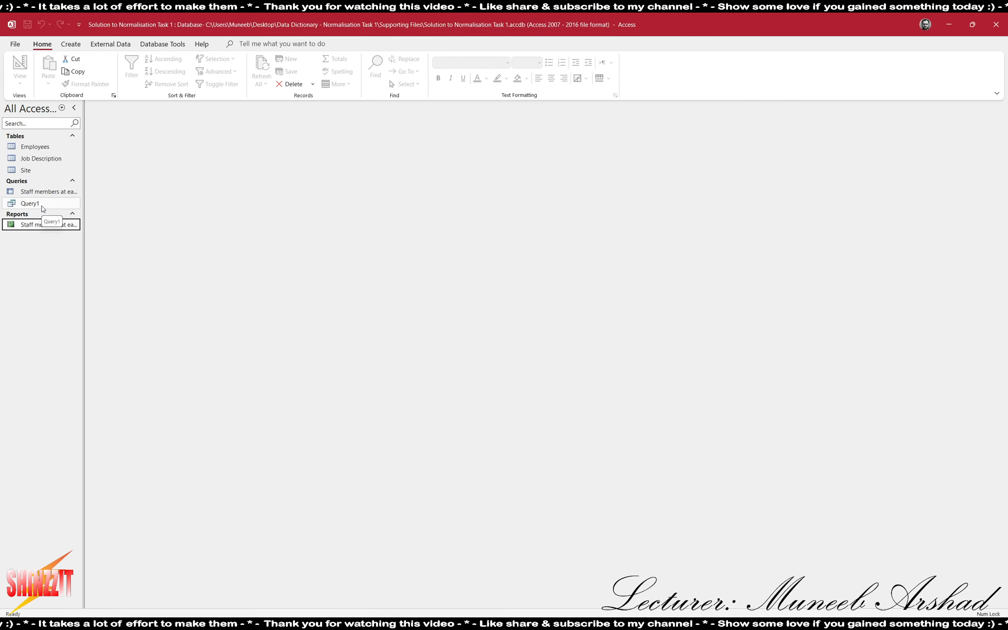
click(70, 44)
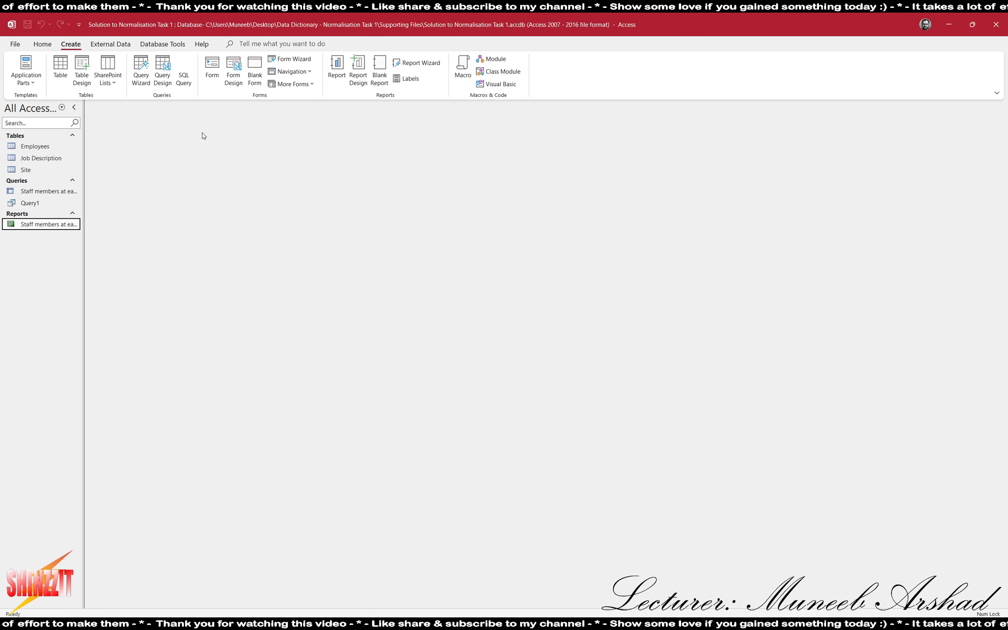
click(141, 74)
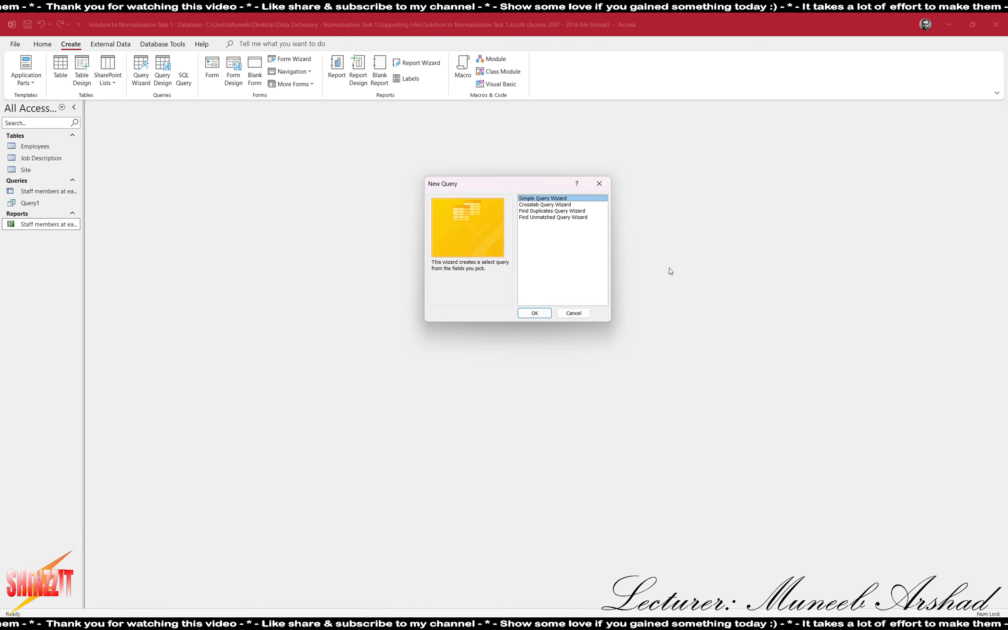
click(565, 206)
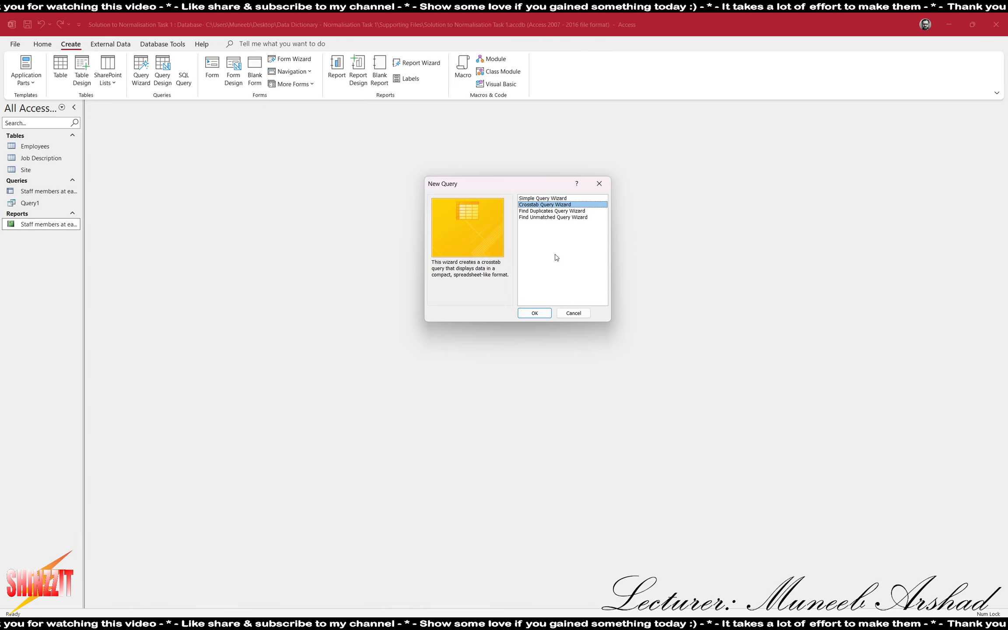
click(534, 313)
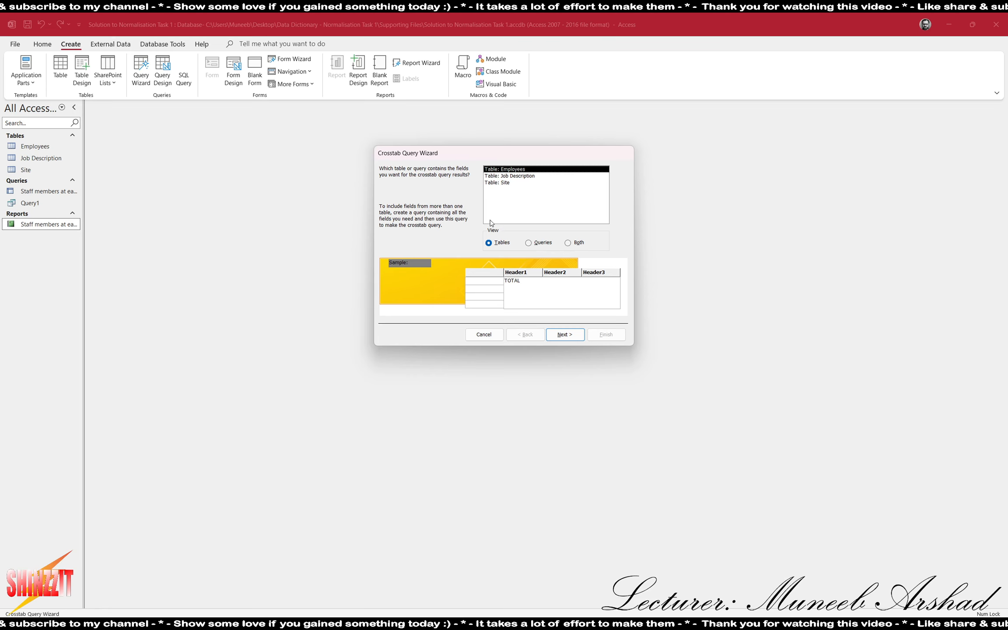
click(521, 177)
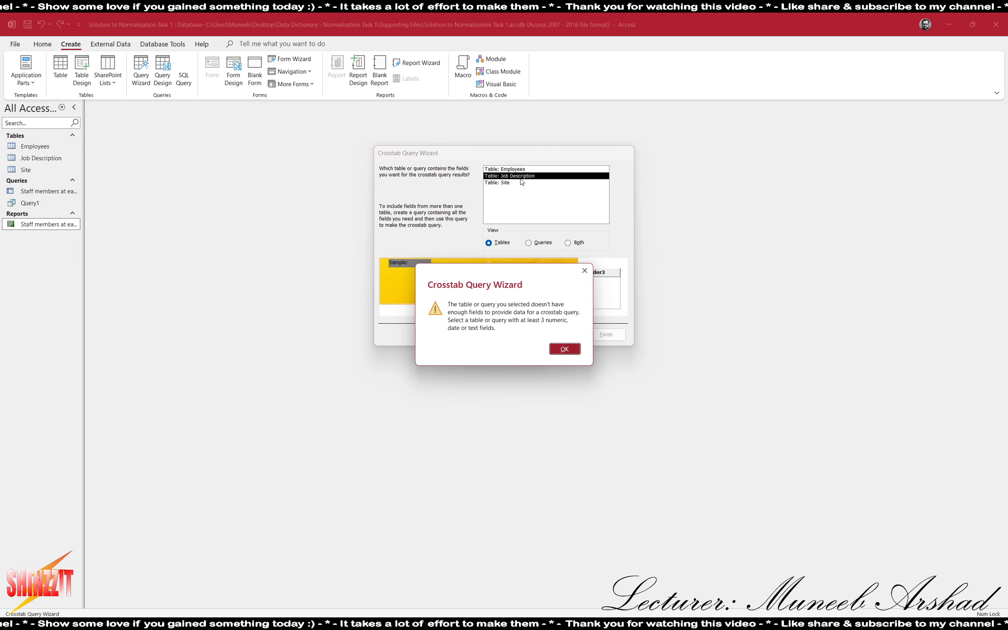
click(574, 350)
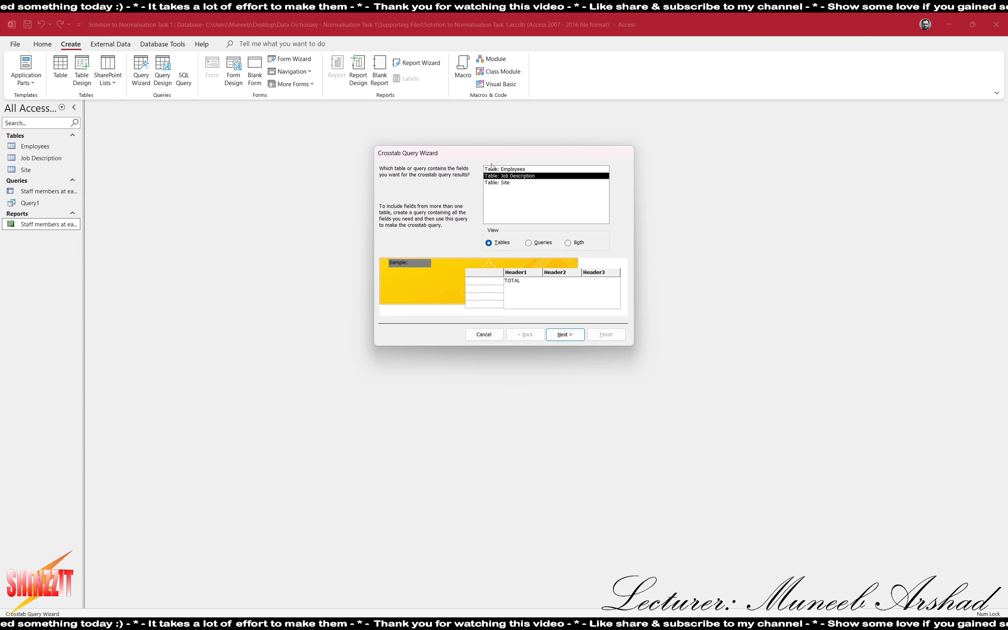
click(506, 170)
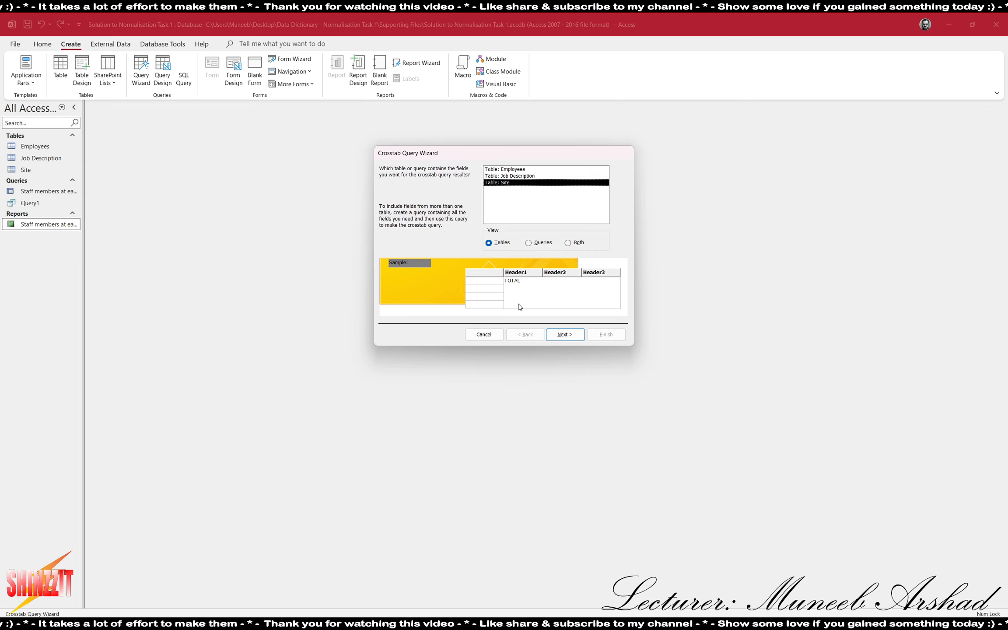
click(545, 245)
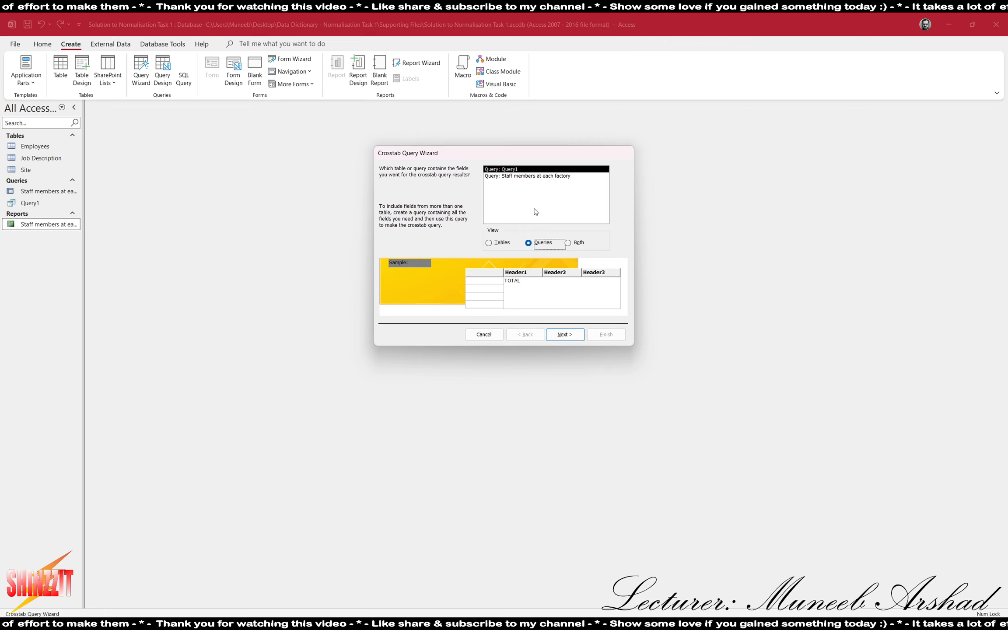
click(484, 335)
- Delete the Staff members at each factory query and the report of the same name
click(31, 192)
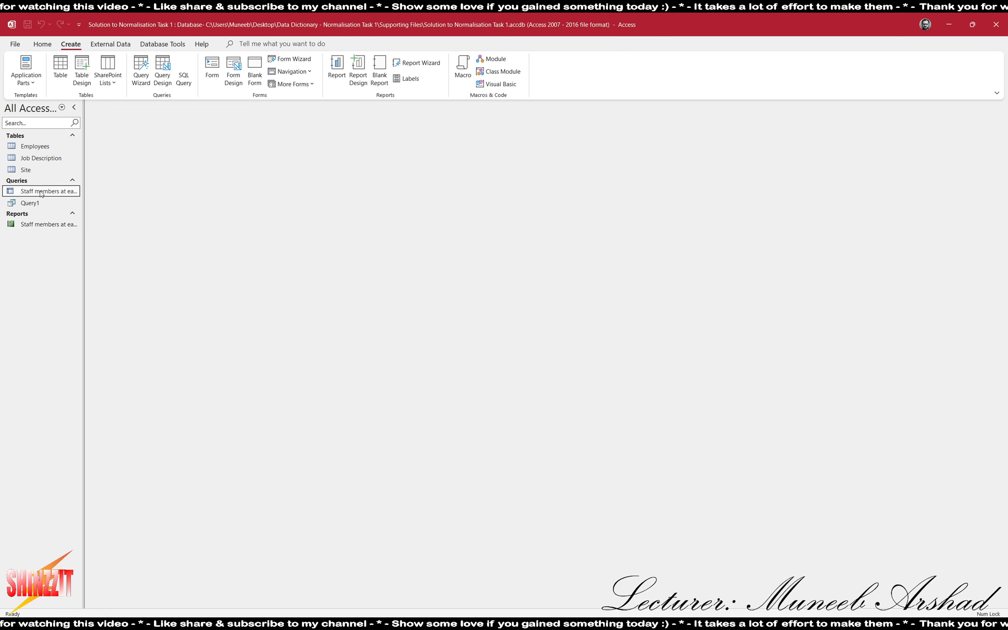
key(Delete)
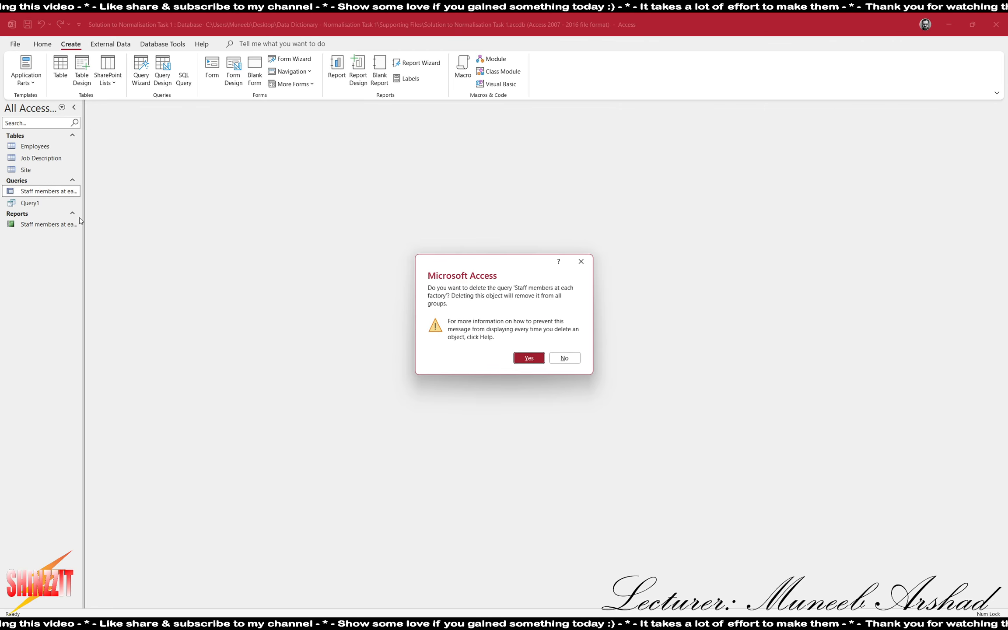
click(529, 361)
click(49, 213)
key(Delete)
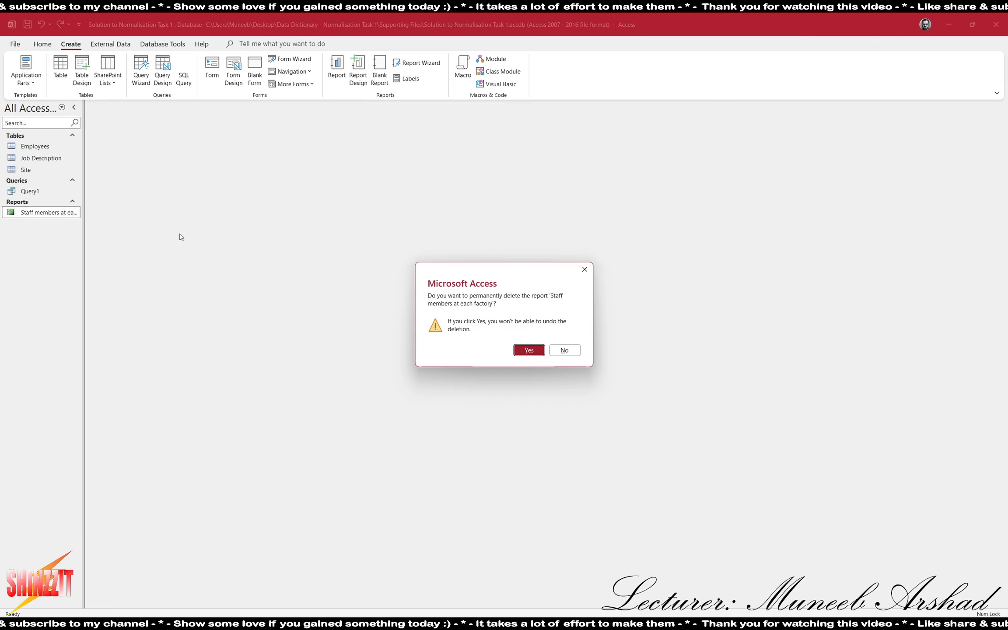
click(538, 354)
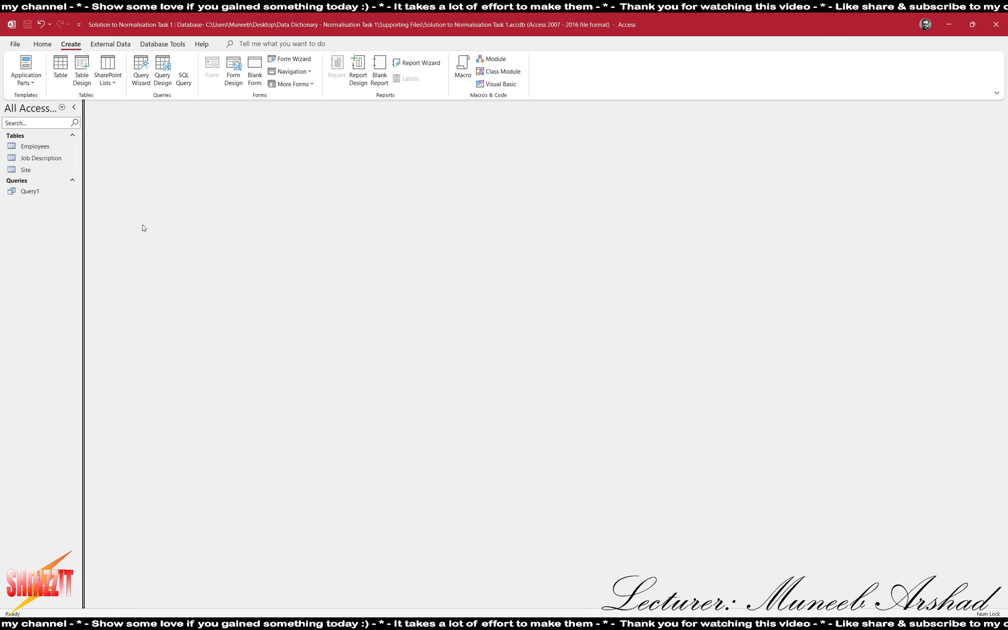
- In Query1's design, replace the Site table's Site field with the Site field from the Employees table
double_click(29, 191)
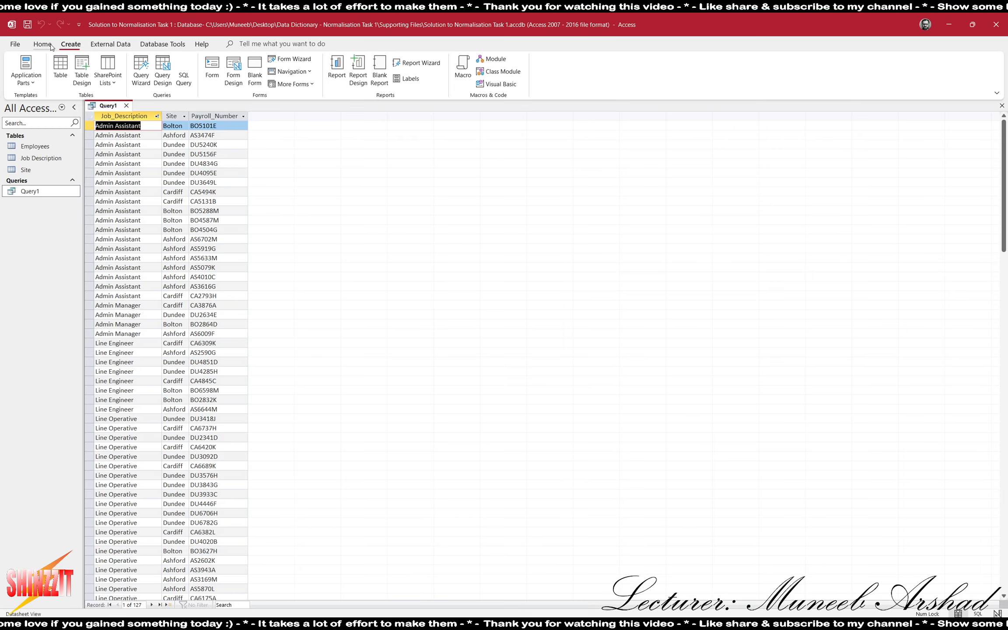
click(43, 43)
click(20, 68)
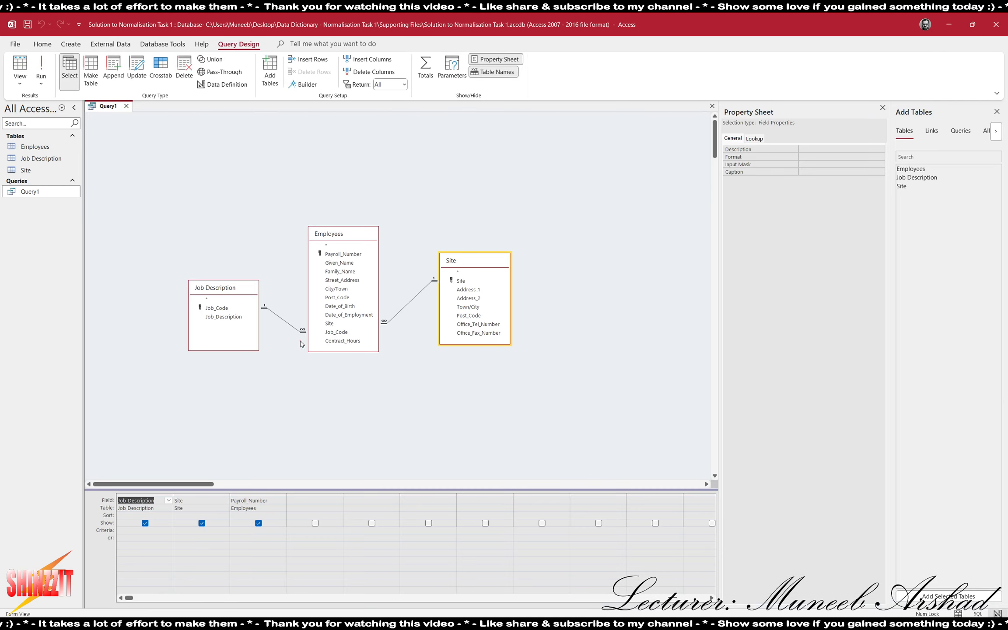
click(223, 318)
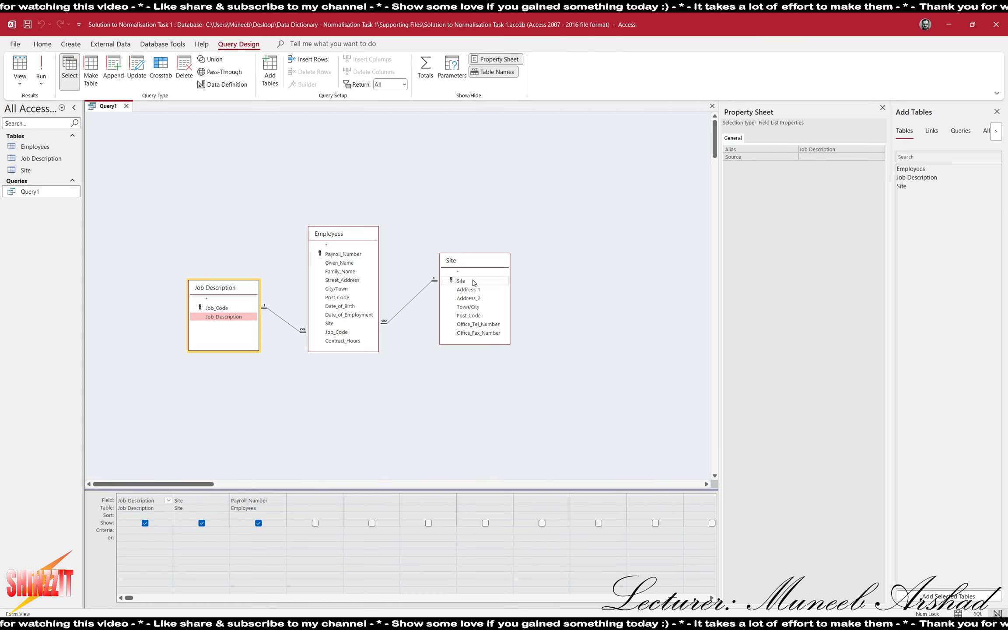
double_click(336, 324)
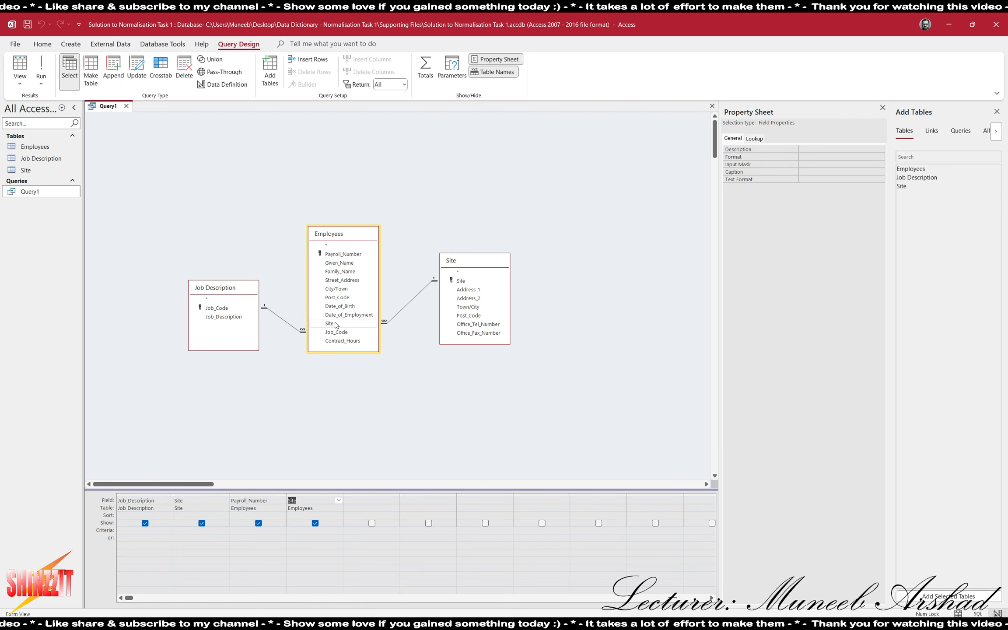
click(211, 494)
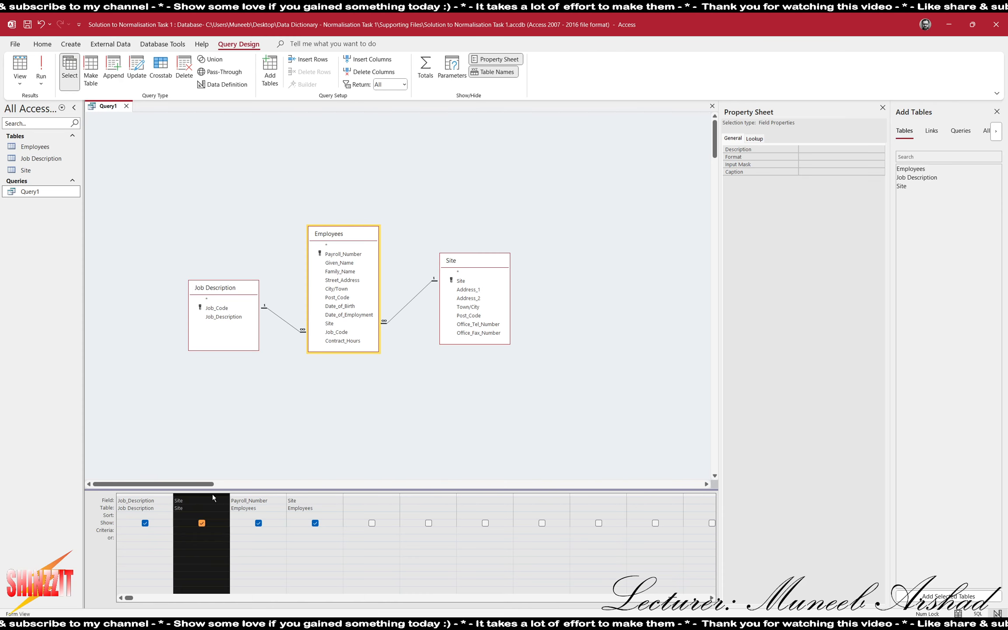
key(Delete)
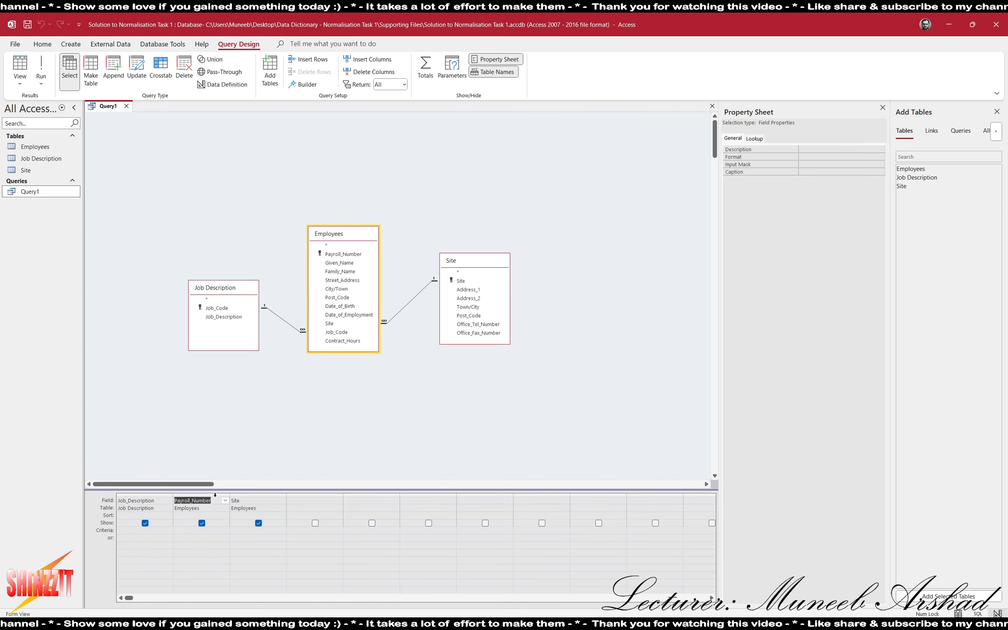
- Remove the Site table from Query1 and place the Employees table's Payroll_Number field after the Site field
click(215, 494)
key(Delete)
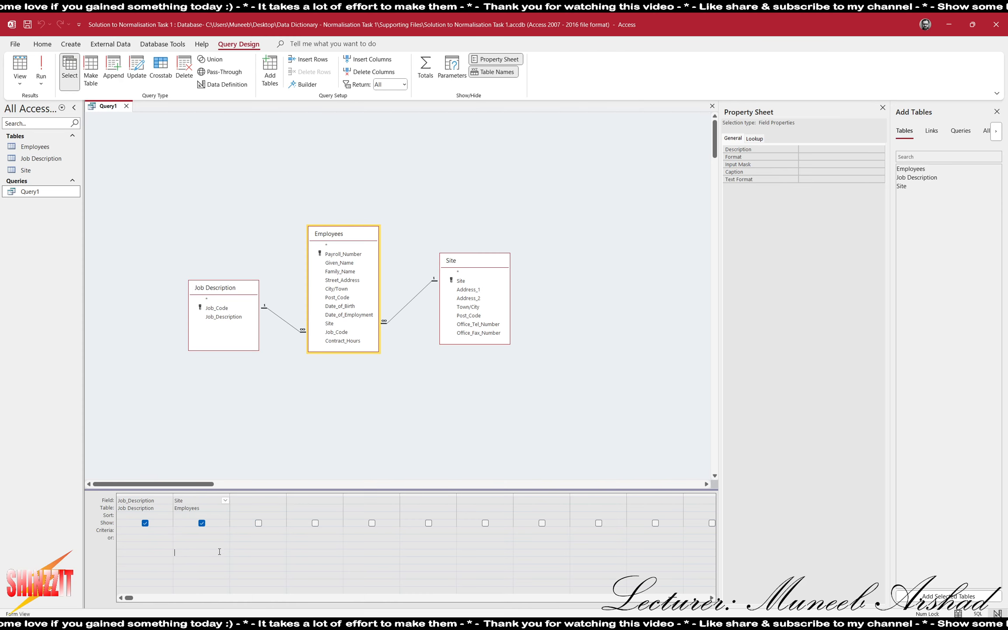
click(485, 260)
key(Delete)
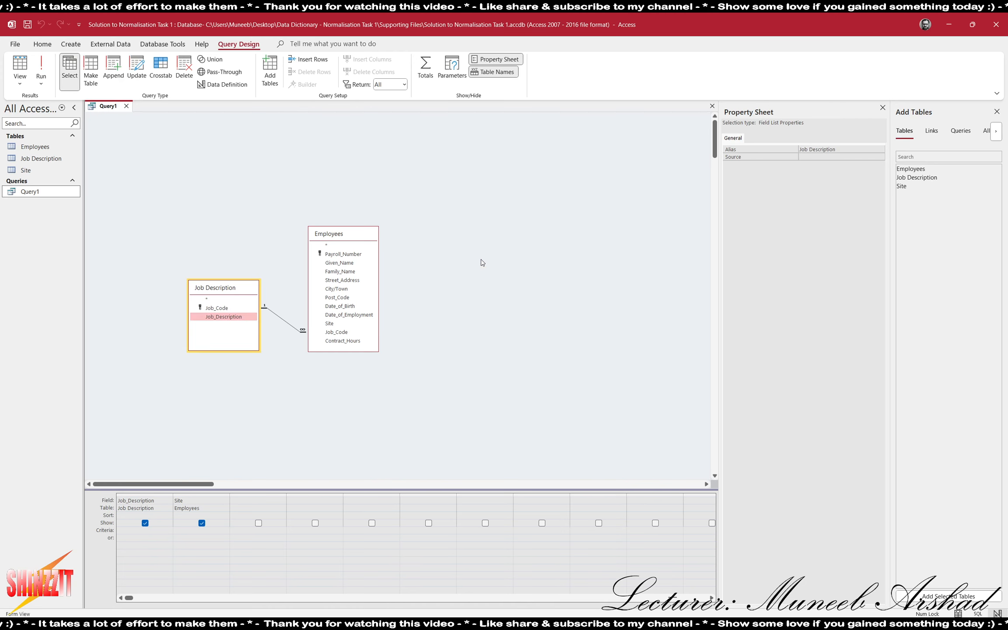
click(309, 416)
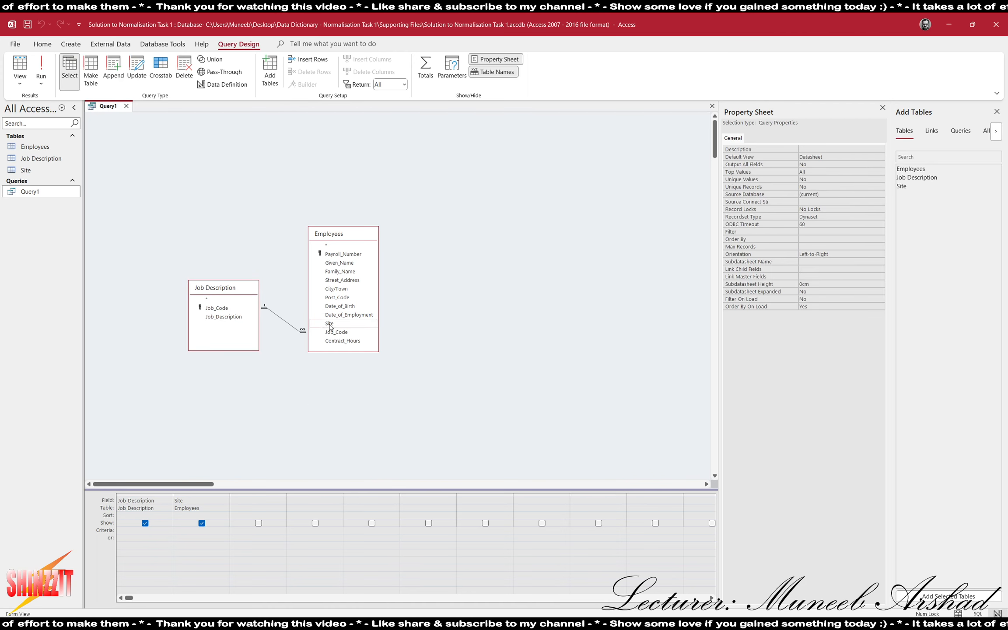
double_click(337, 254)
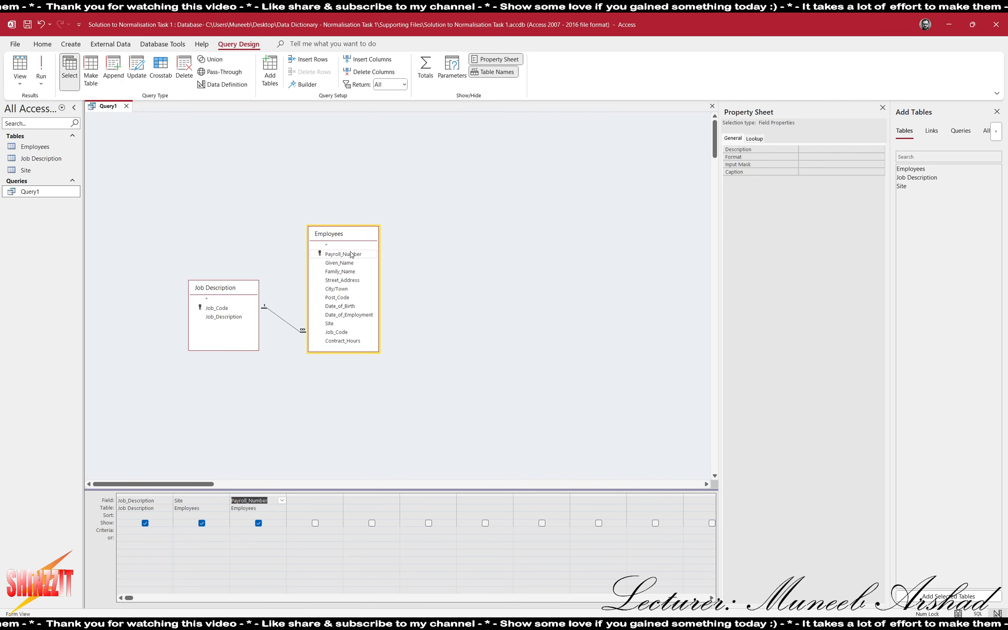
- Run Query1 to check its records, and close it with the design changes saved
click(41, 70)
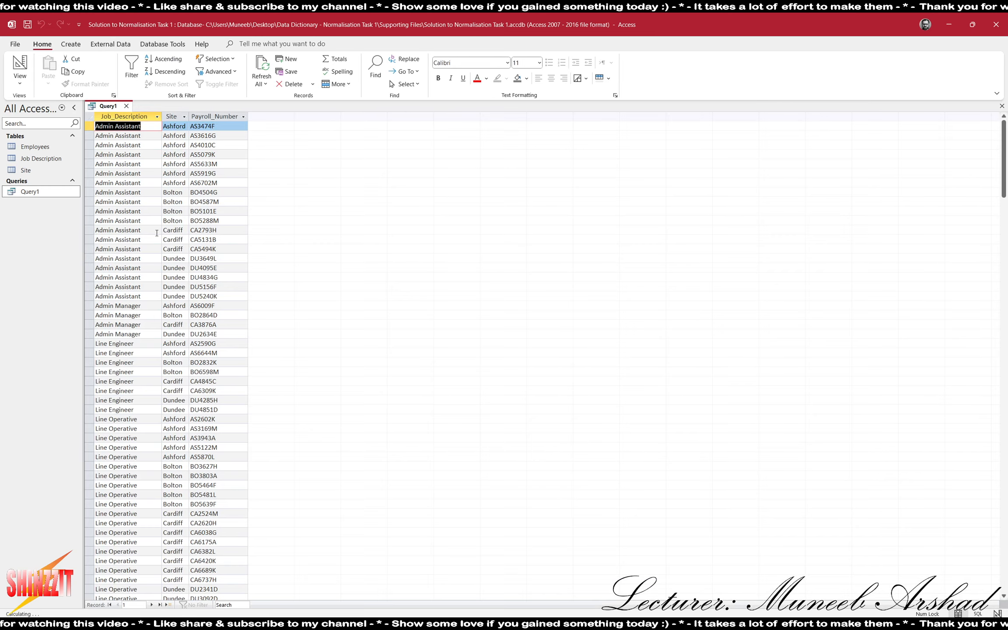
click(126, 107)
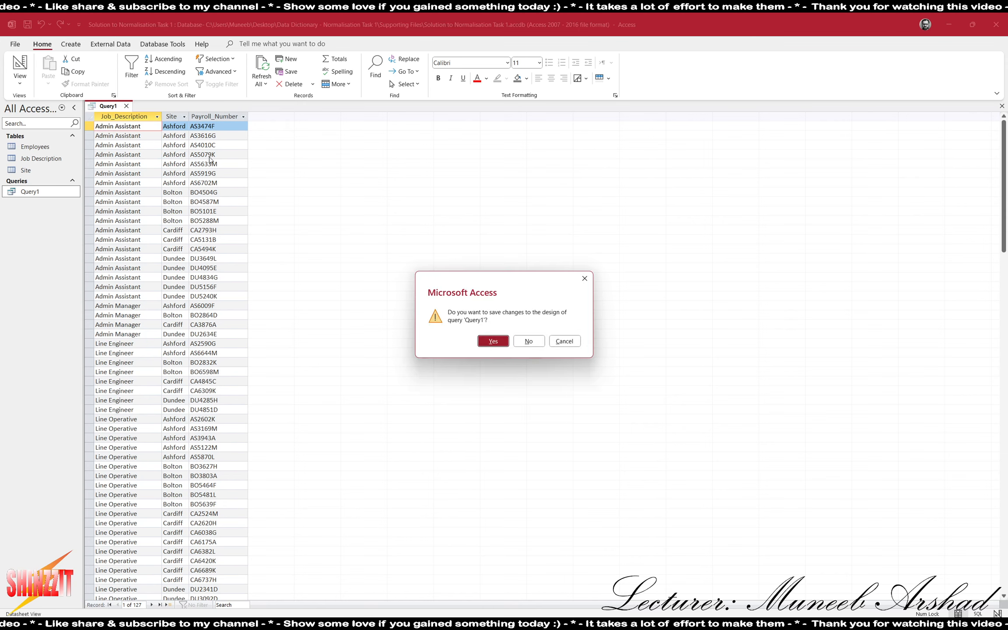
click(493, 341)
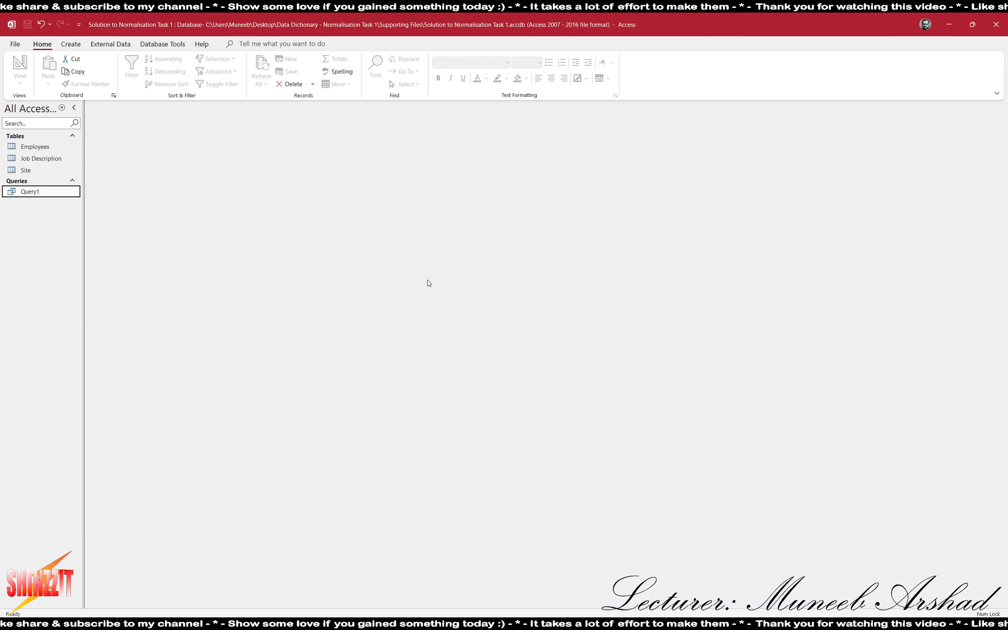
- Start a new crosstab query with the Crosstab Query Wizard, based on Query1
click(70, 43)
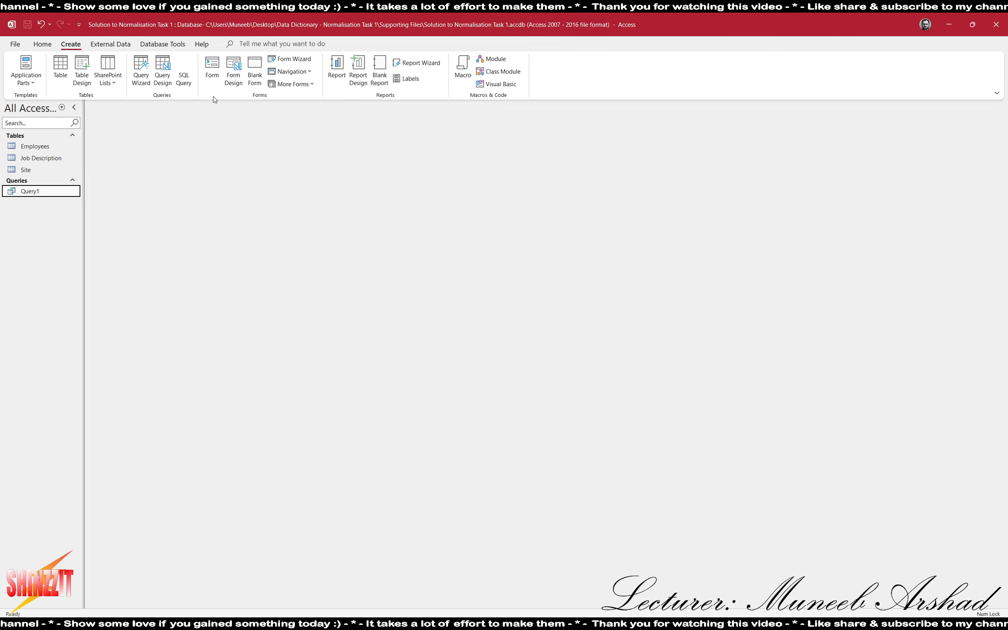
click(143, 88)
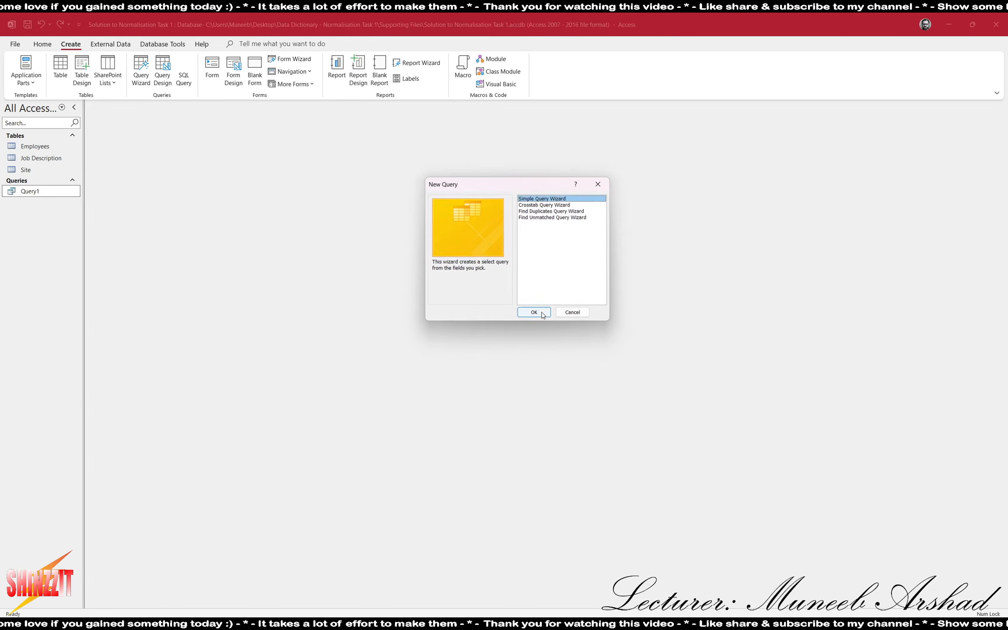
click(554, 205)
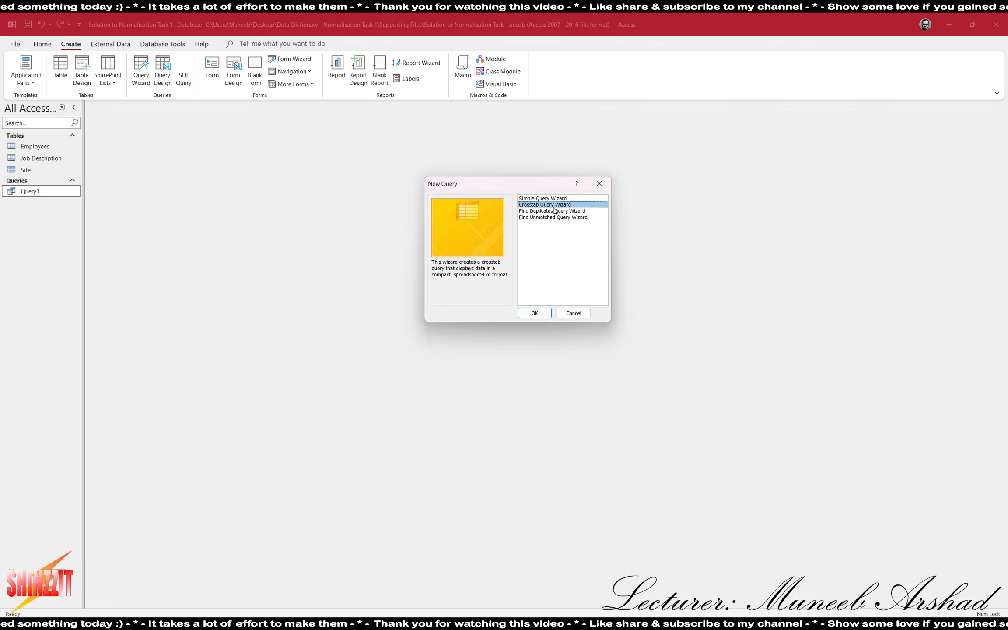
click(534, 312)
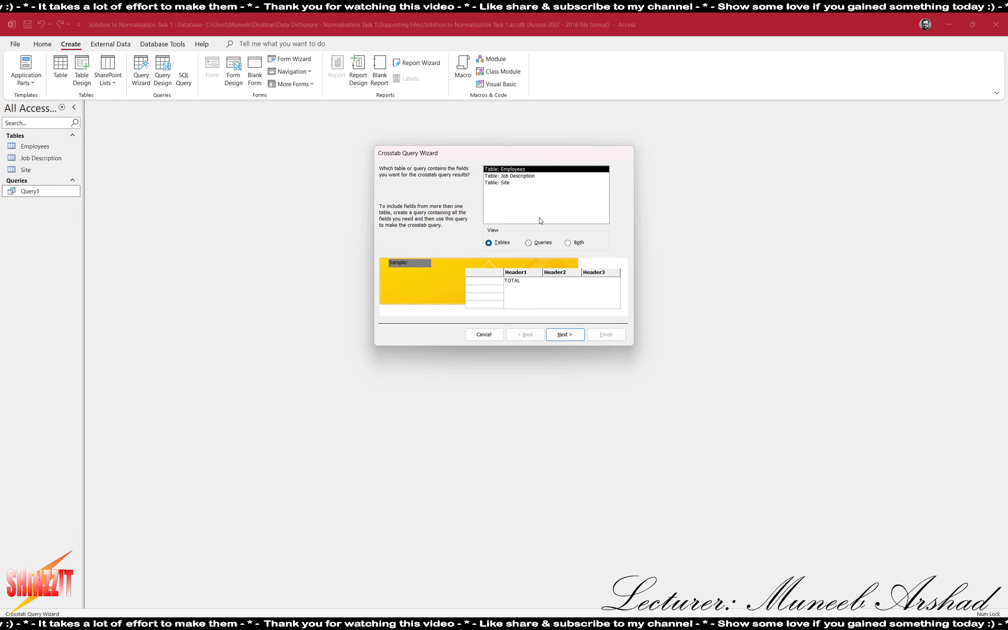
click(539, 243)
click(565, 334)
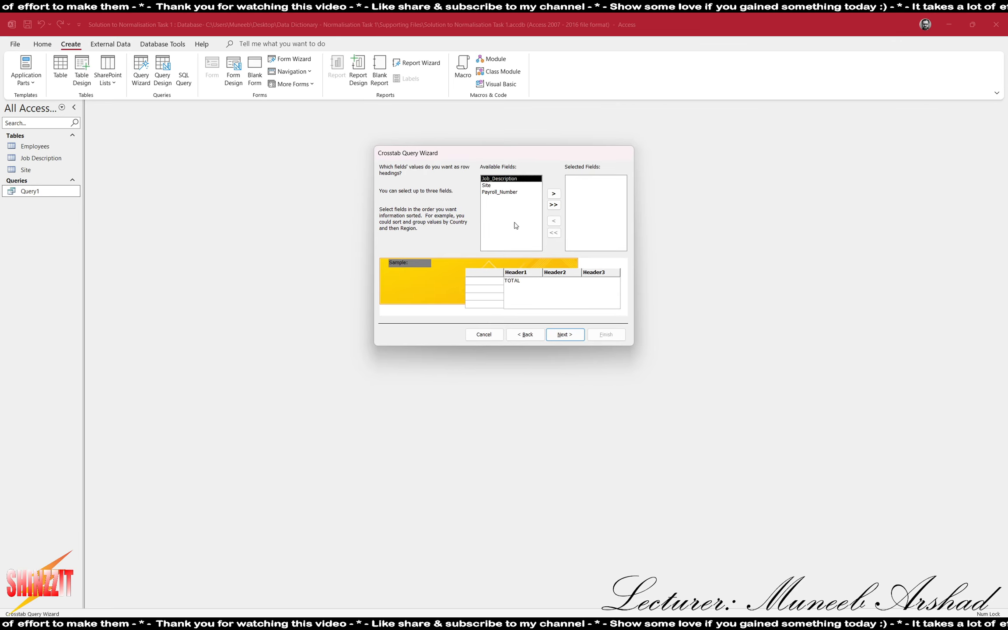
- Create the crosstab with Site as row headings, Job_Description as column headings and a Payroll_Number count including row sums, and close it
click(503, 186)
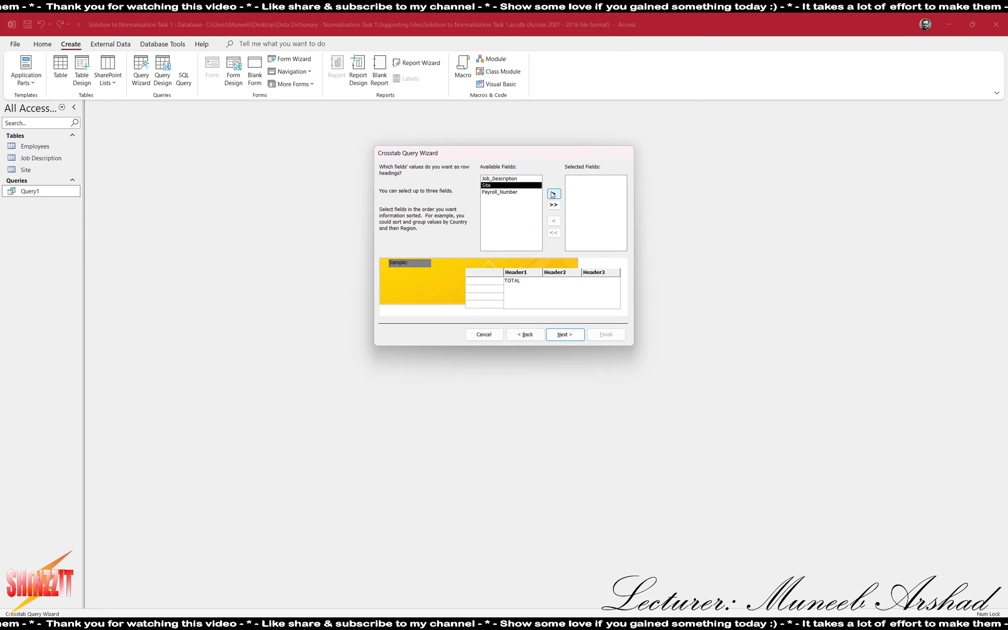
click(553, 194)
click(564, 334)
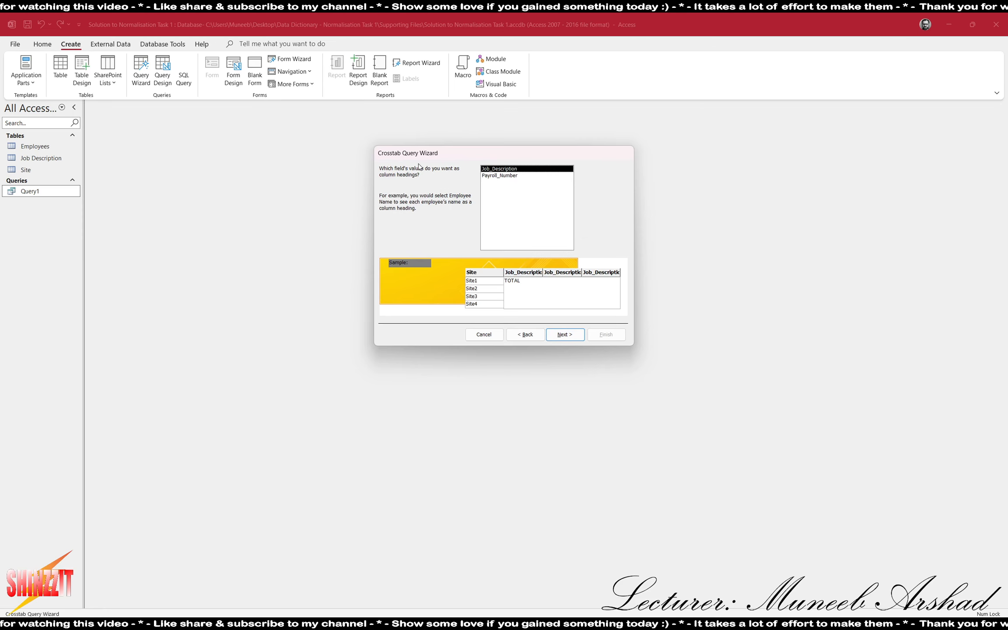
click(568, 336)
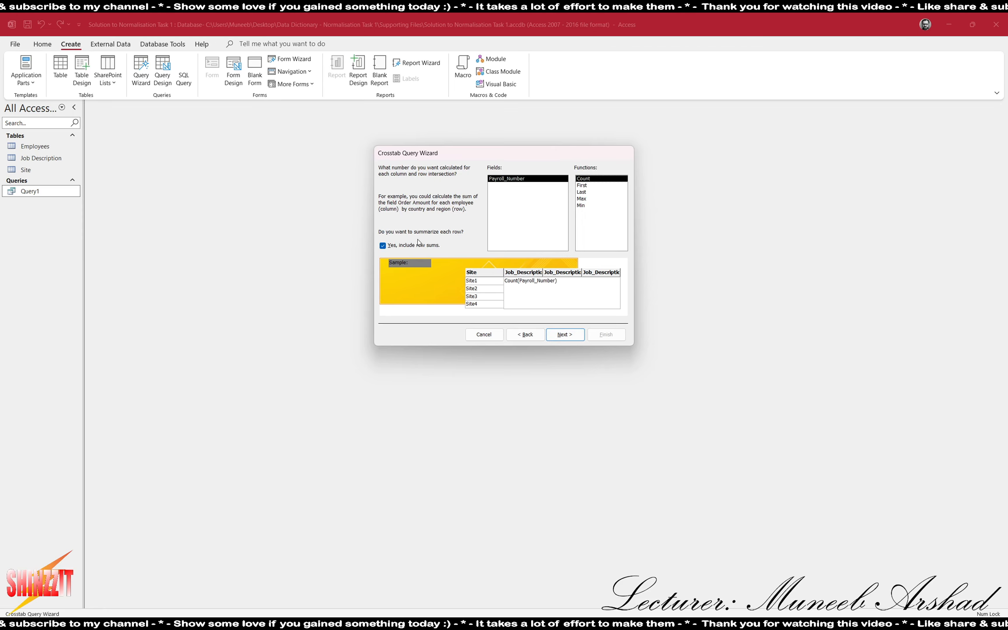
click(564, 334)
click(595, 334)
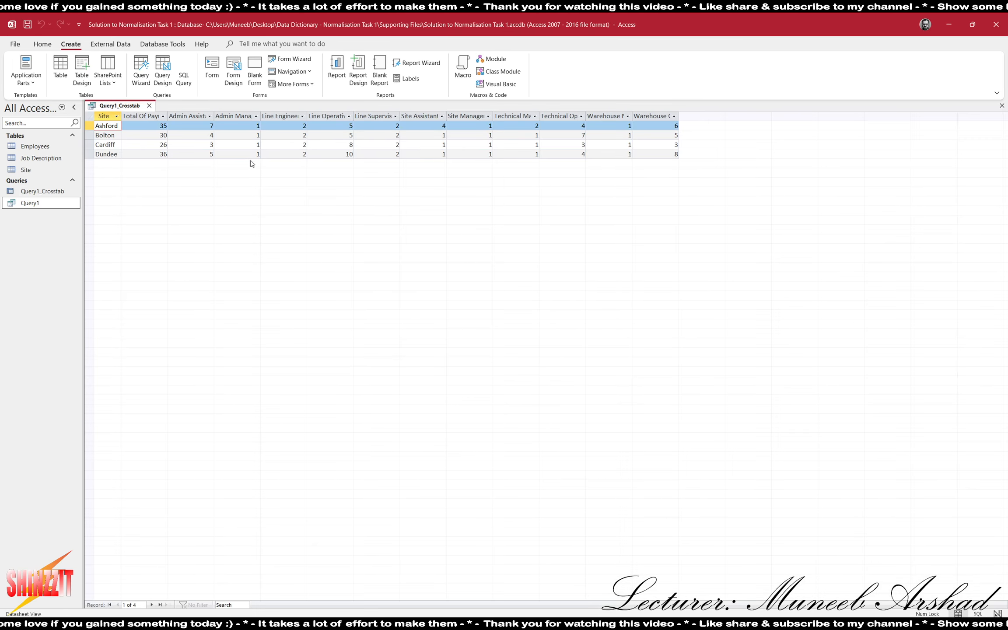
click(149, 106)
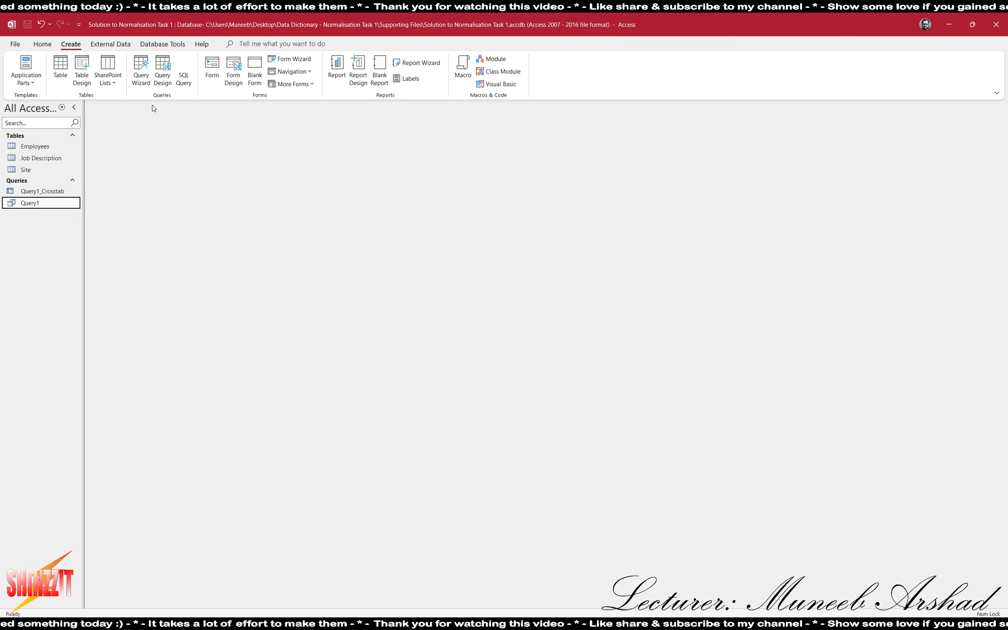
- Start a Report Wizard report based on Query1_Crosstab and include all of its fields
click(52, 193)
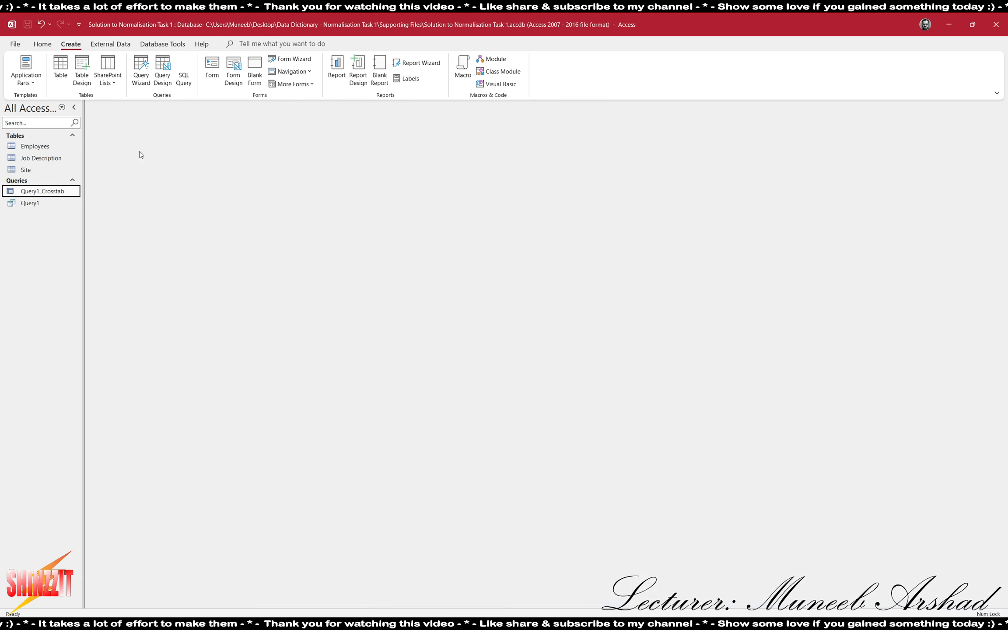
click(417, 63)
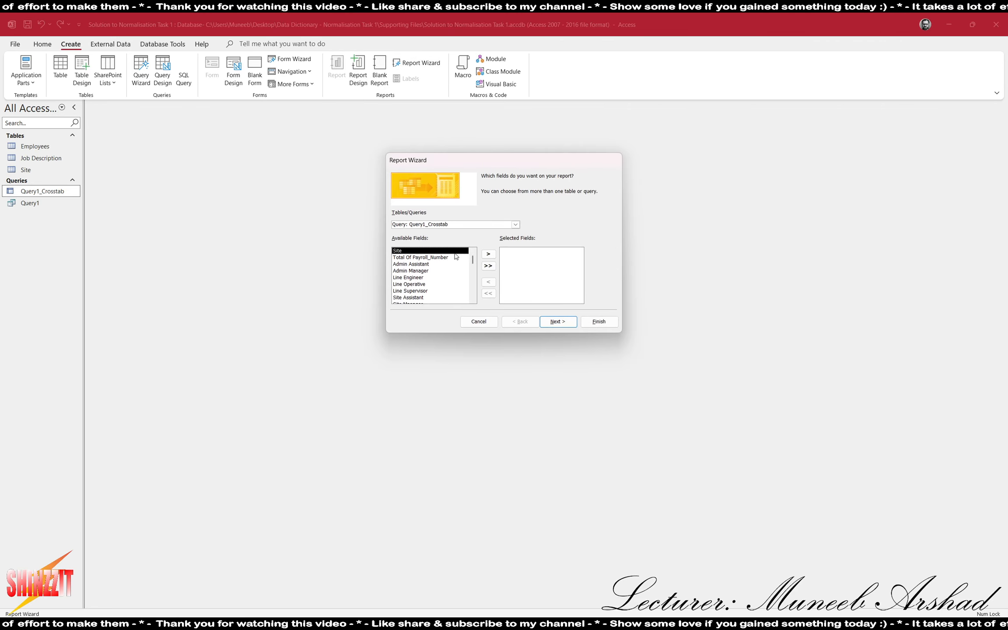
click(488, 265)
click(558, 322)
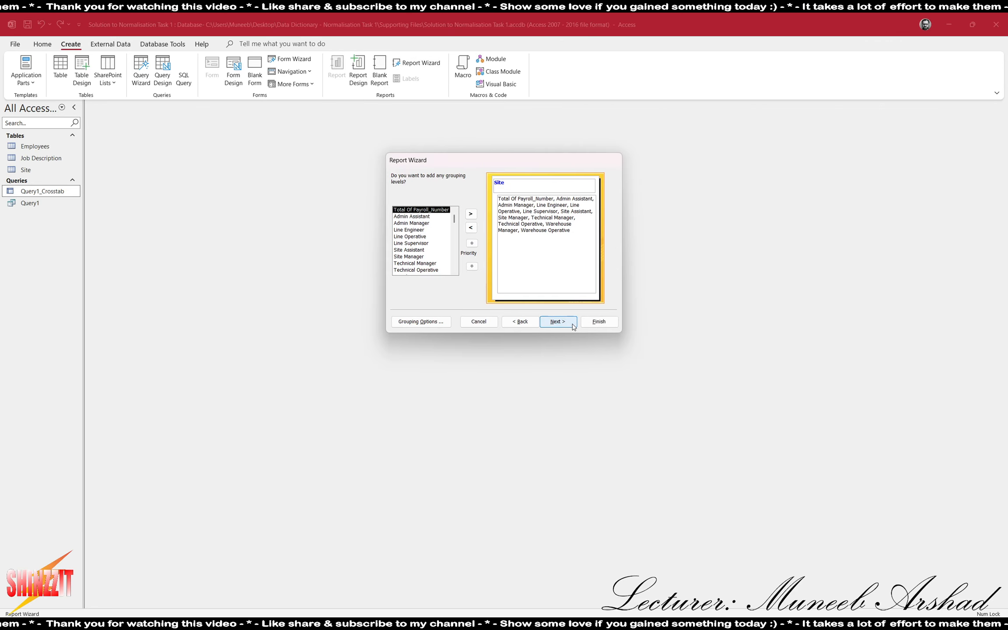
- Keep the default grouping and sorting, choose a tabular layout in landscape orientation, and finish the report with the title Query1_Crosstab
click(558, 322)
click(558, 321)
click(557, 322)
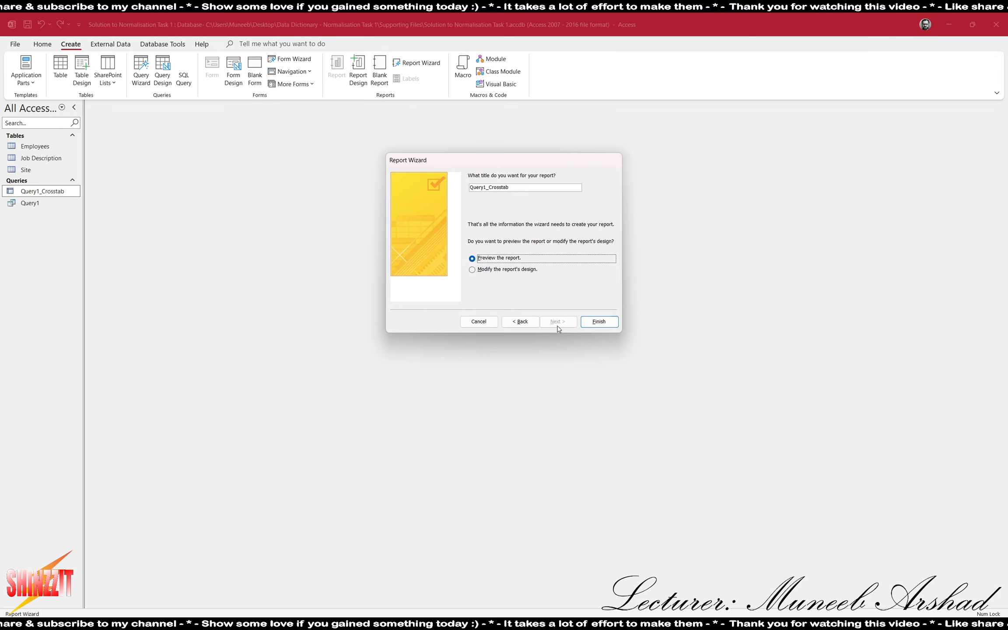
click(524, 326)
click(582, 210)
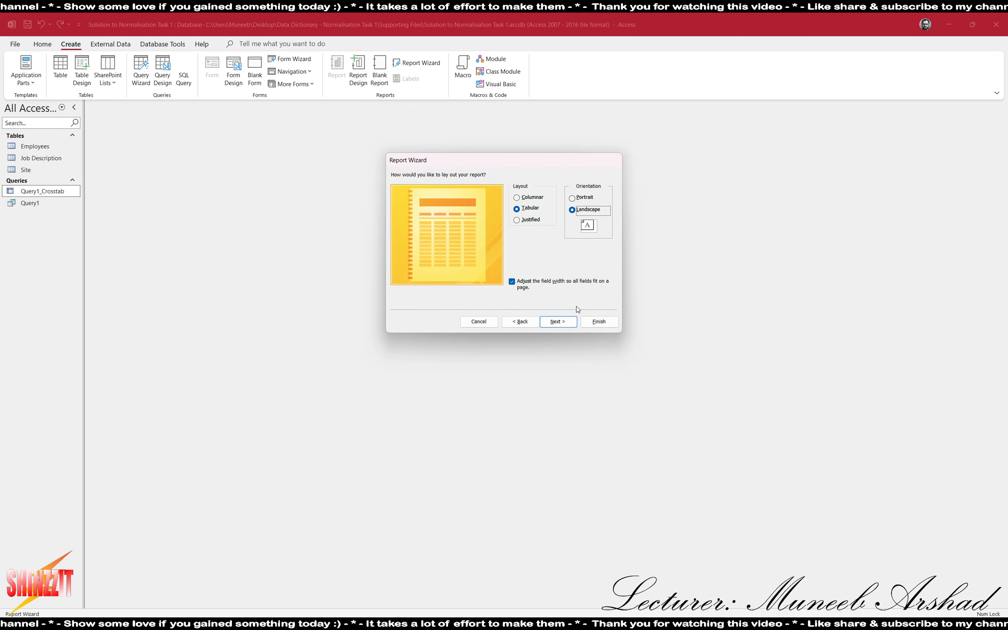
click(562, 322)
click(599, 322)
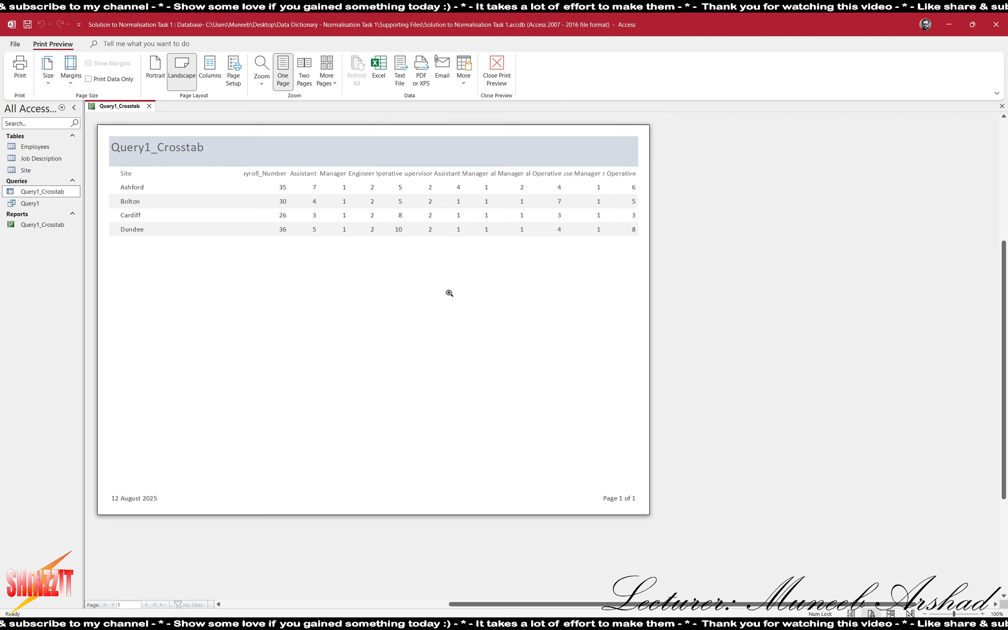
- Close the print preview, switch the report to Layout View, and narrow the Site column to about 1.6 cm
click(497, 72)
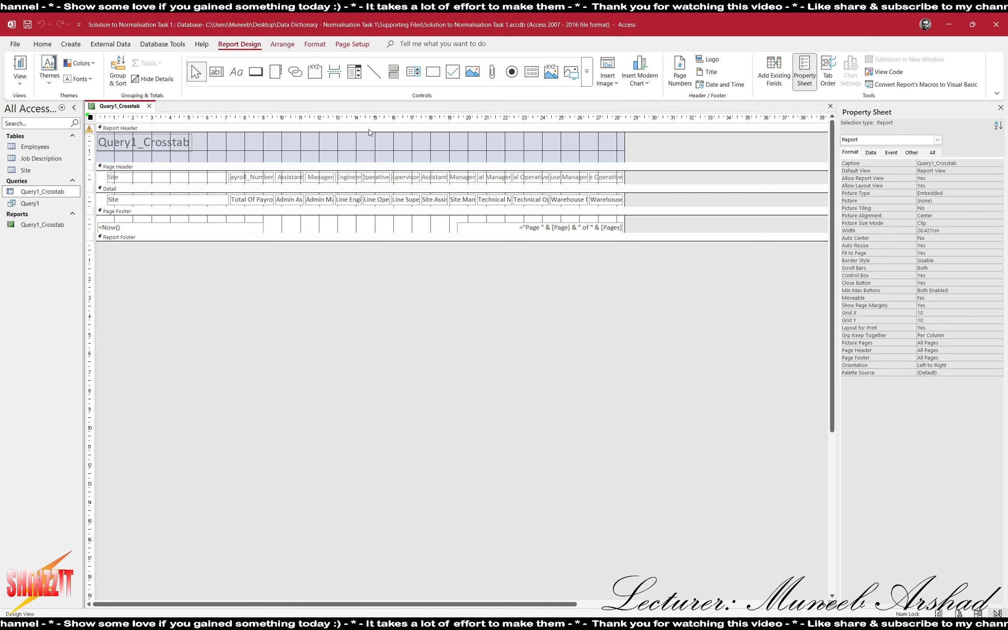
click(20, 75)
click(44, 145)
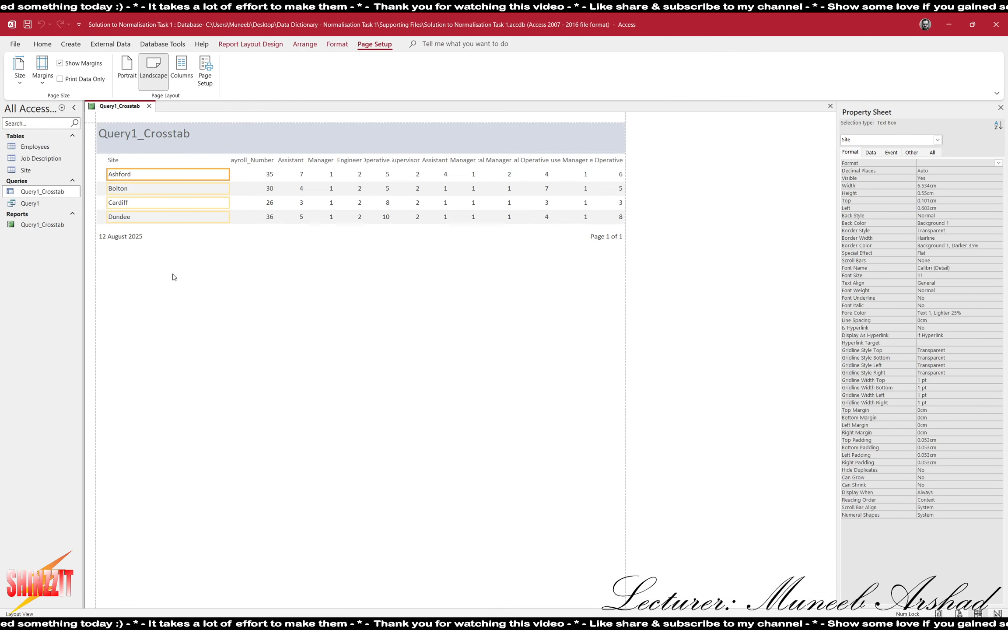
drag(229, 175, 137, 174)
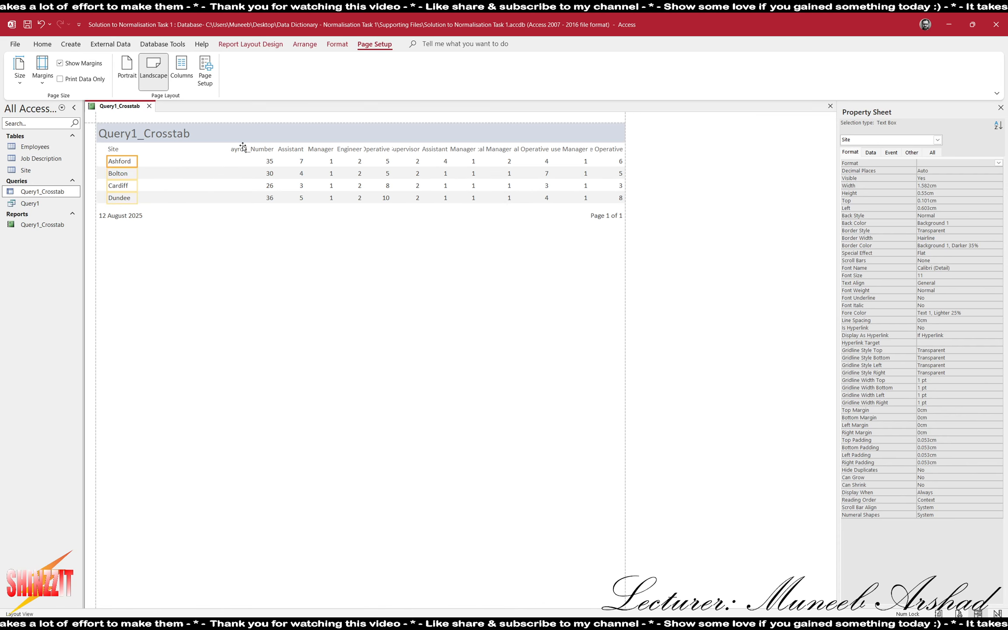
- Add a Sum total beneath the Total Of Payroll_Number column and narrow its box to about 0.7 cm
click(271, 161)
click(267, 44)
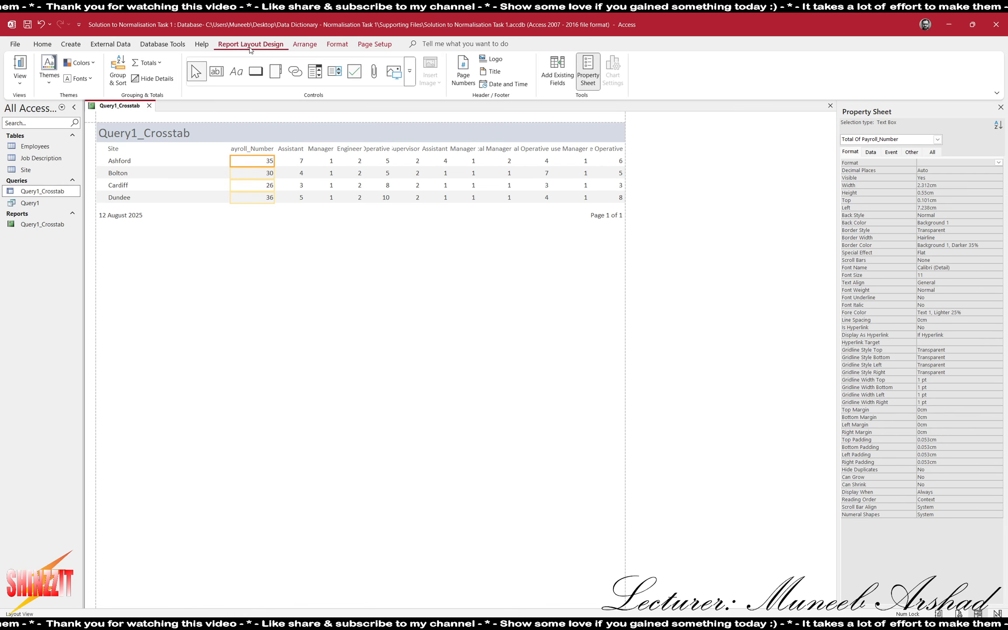
click(147, 62)
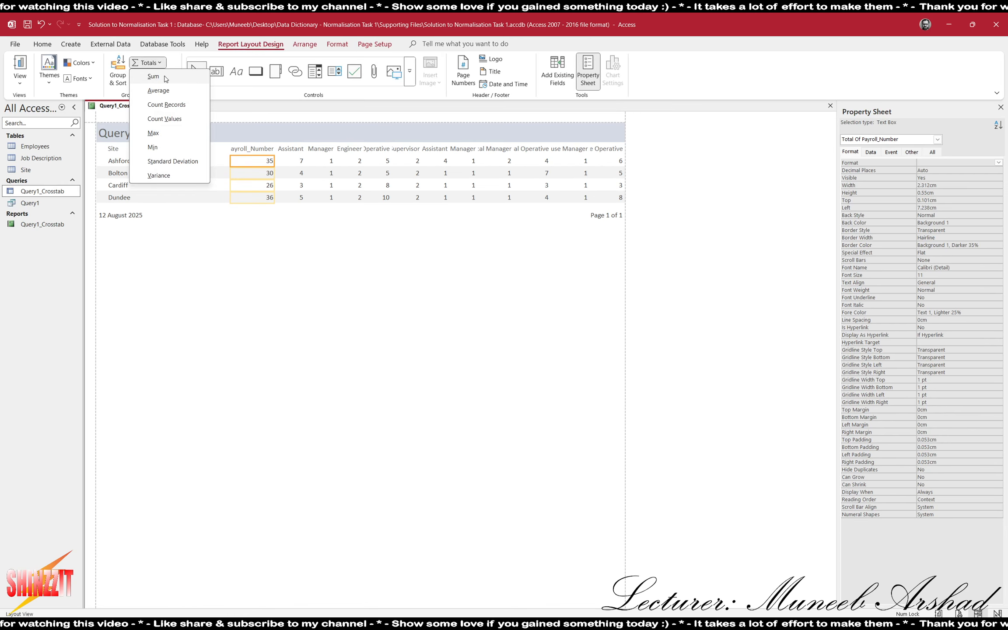
click(153, 77)
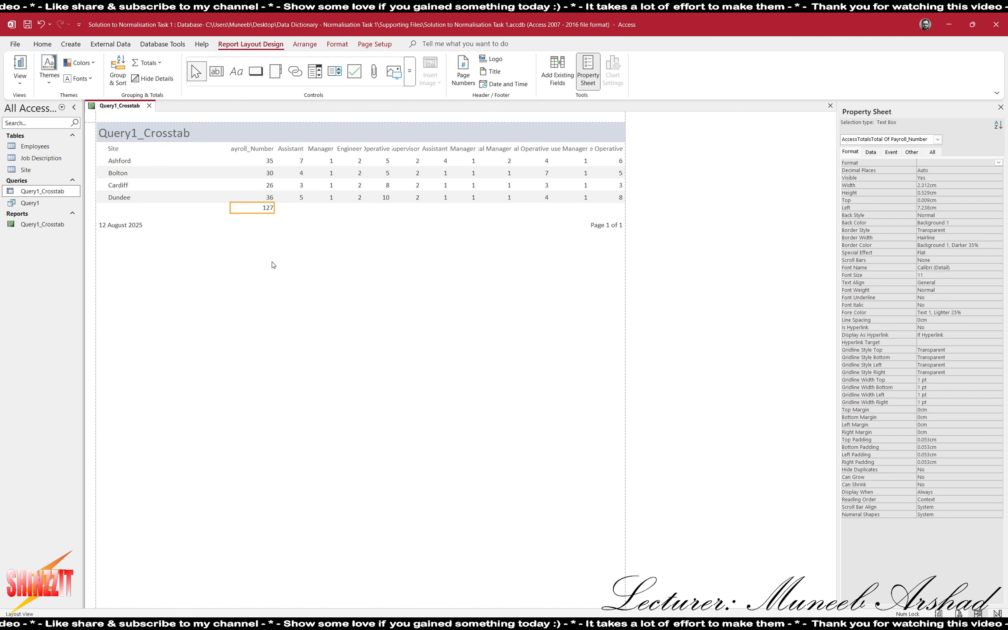
drag(230, 210, 262, 212)
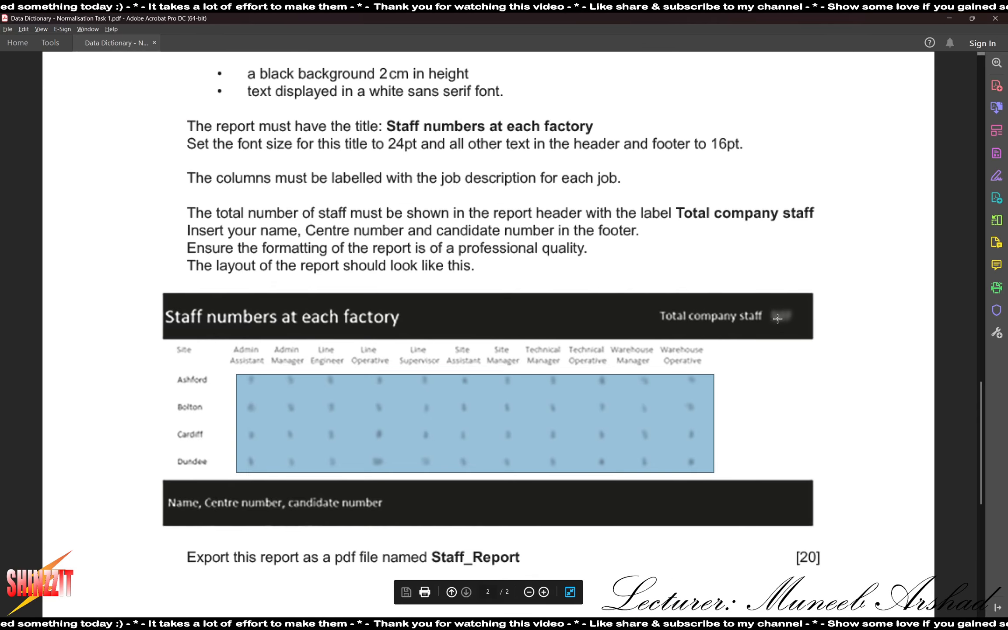
- Examine the Total company staff placement in the task PDF, return to Access, and select the Total Of Payroll_Number values in the report
drag(648, 305, 814, 335)
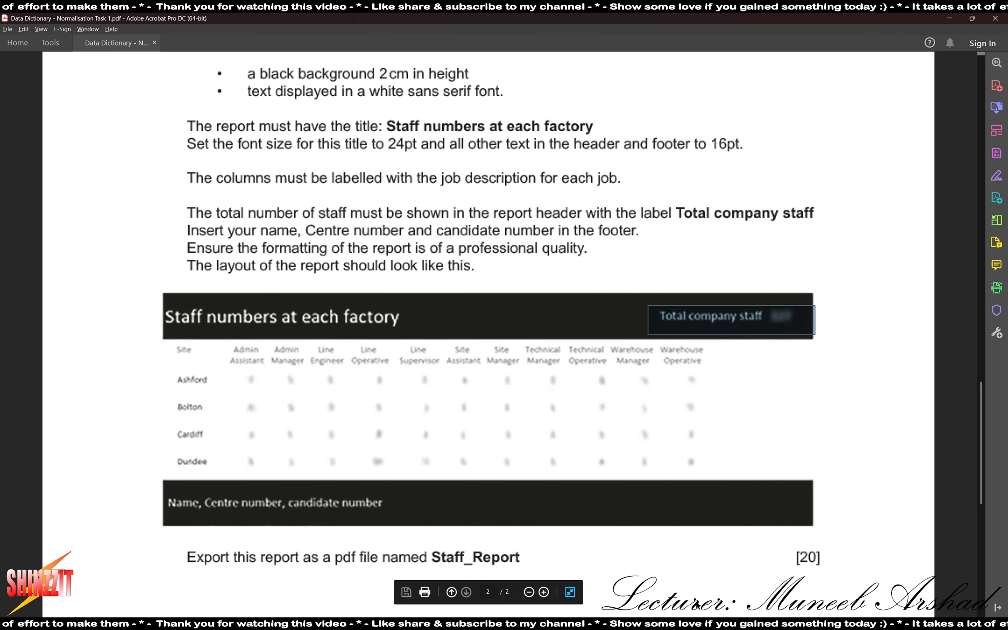
click(547, 623)
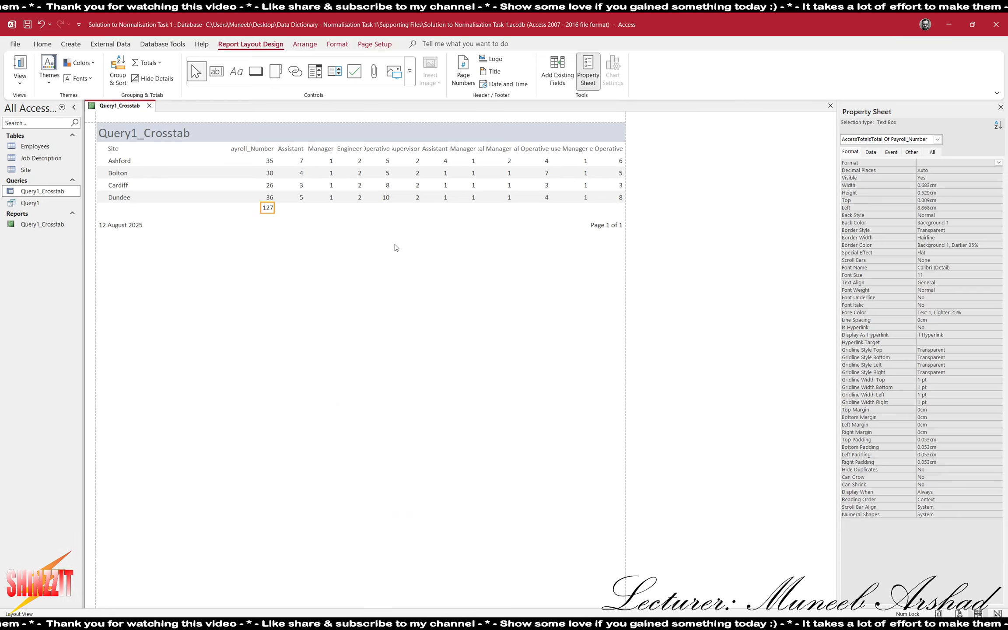
click(248, 150)
click(269, 162)
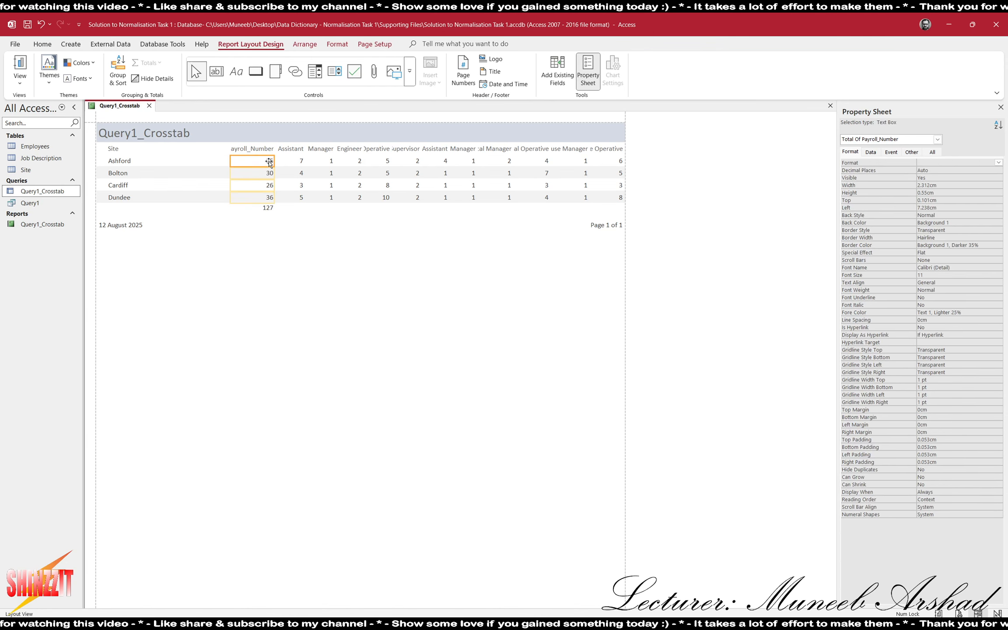